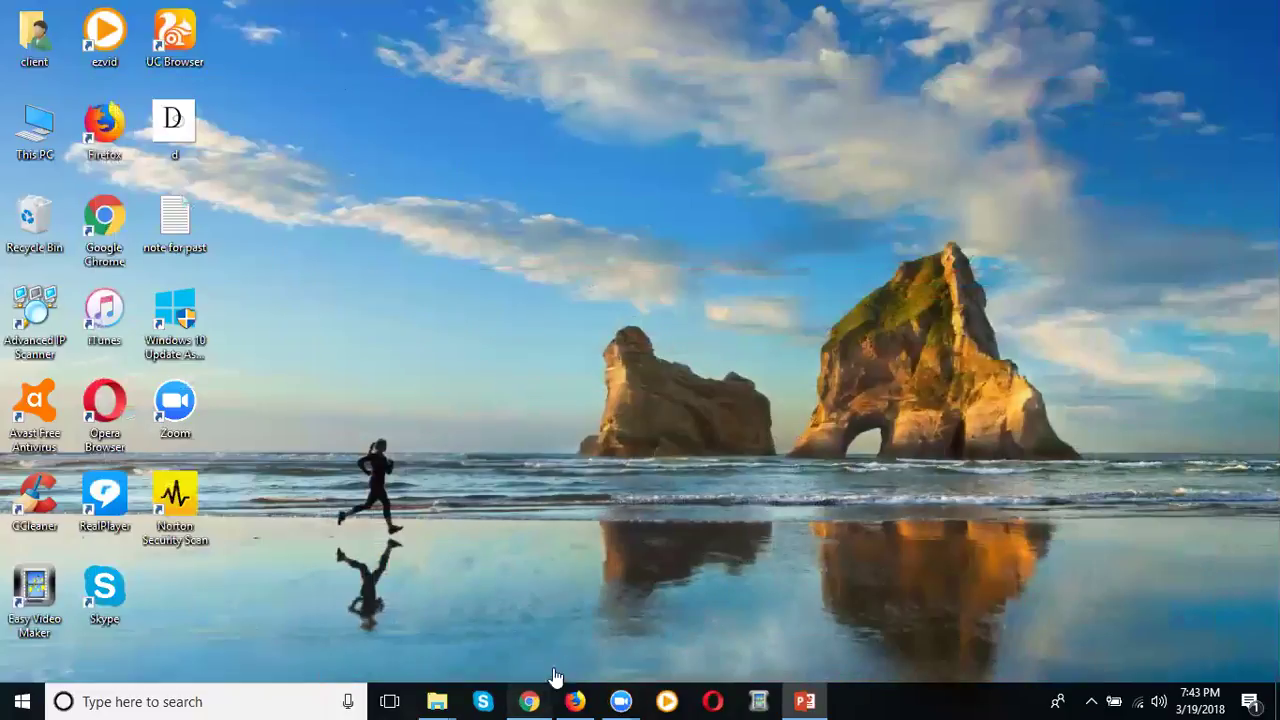
Step: Open google.com/adwords in a new Chrome tab and go to the AdWords sign-in
{"action": "left_click", "coordinate": [532, 700]}
{"action": "left_click", "coordinate": [400, 14]}
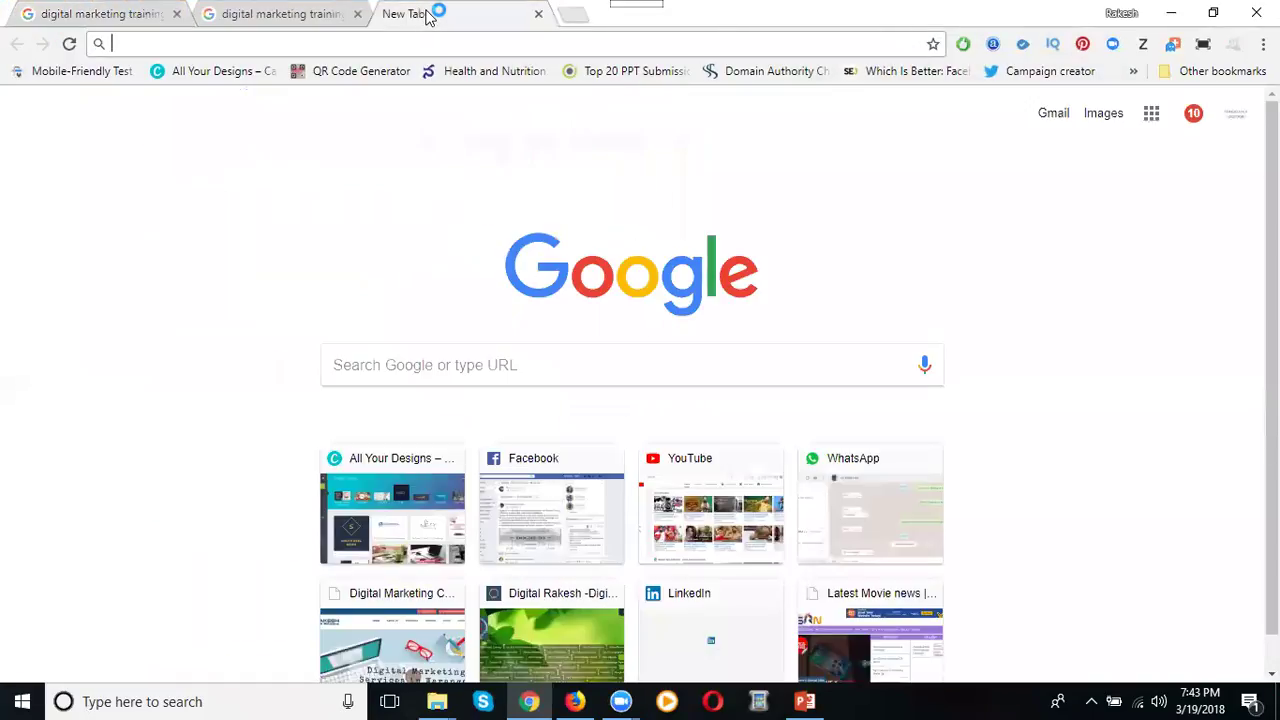
{"action": "type", "text": "google.com"}
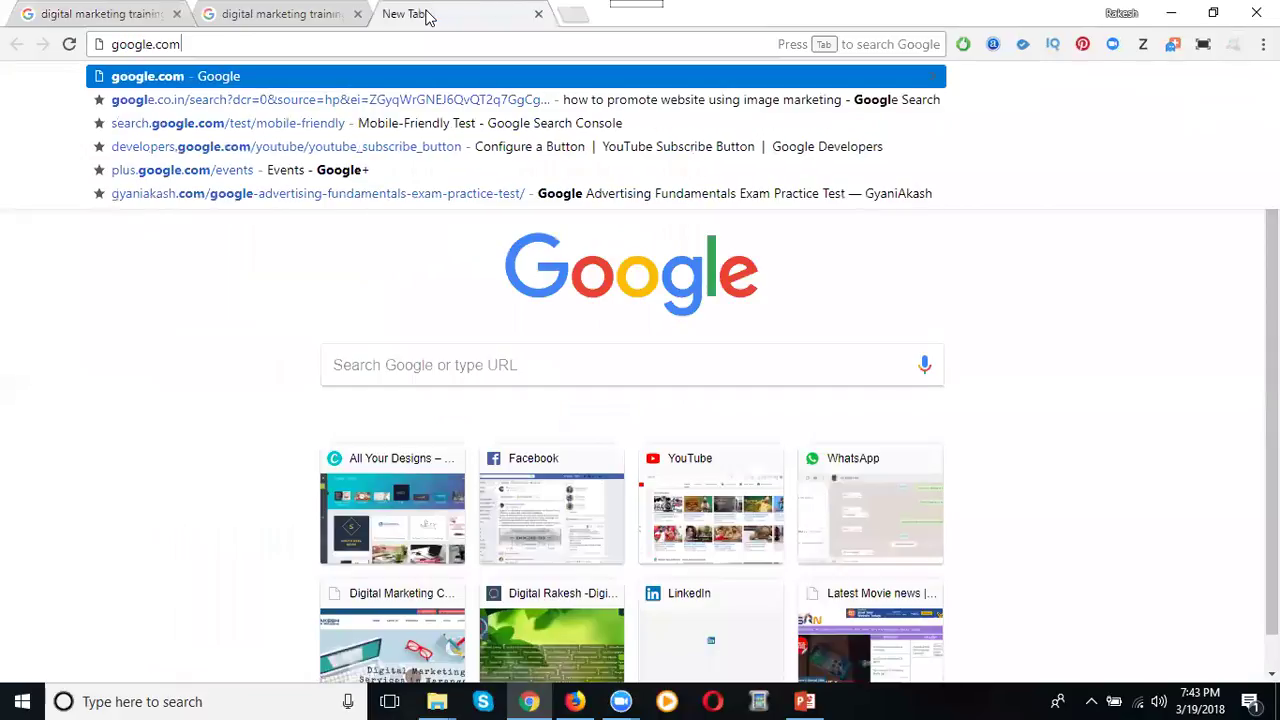
{"action": "type", "text": "/adwords"}
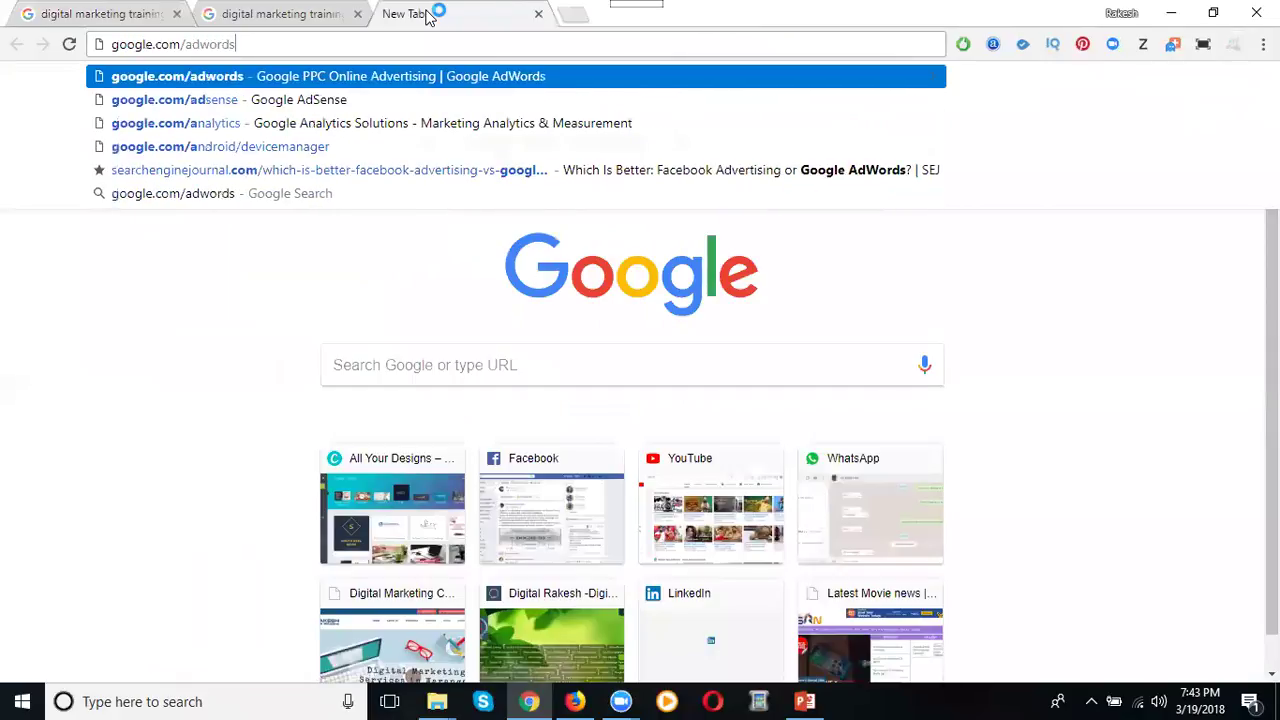
{"action": "key", "text": "Return"}
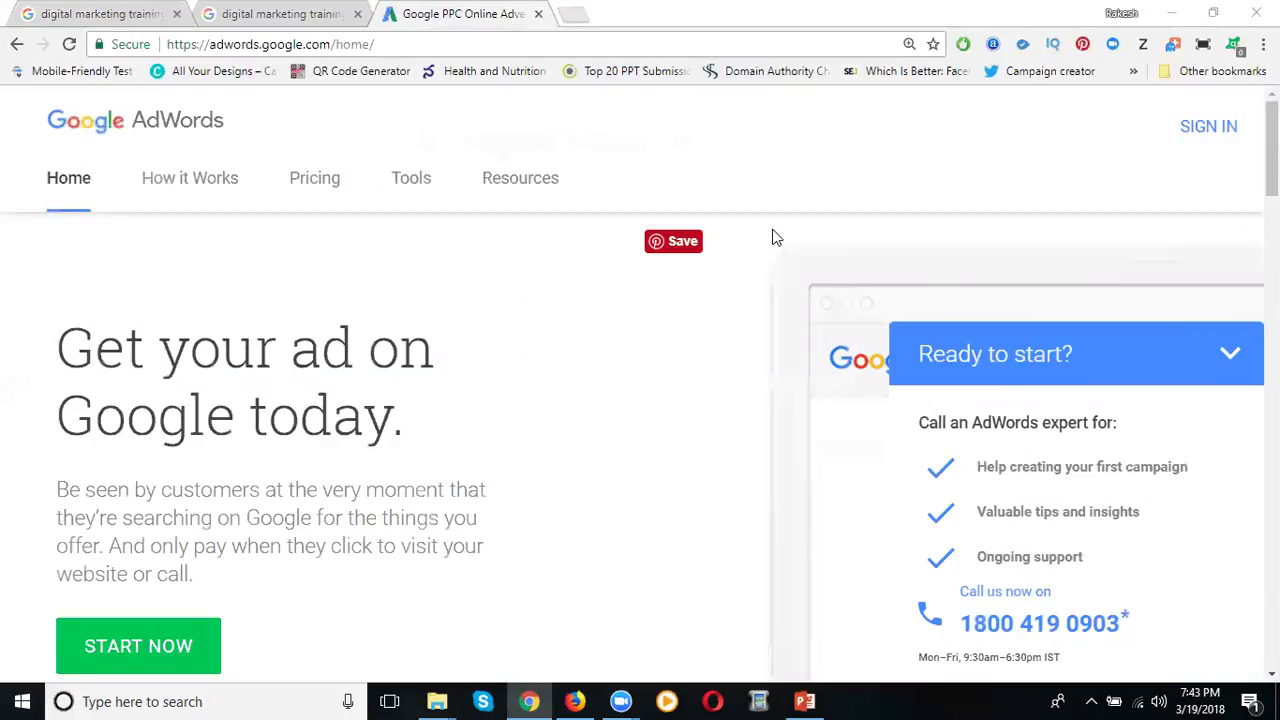
{"action": "left_click", "coordinate": [1222, 132]}
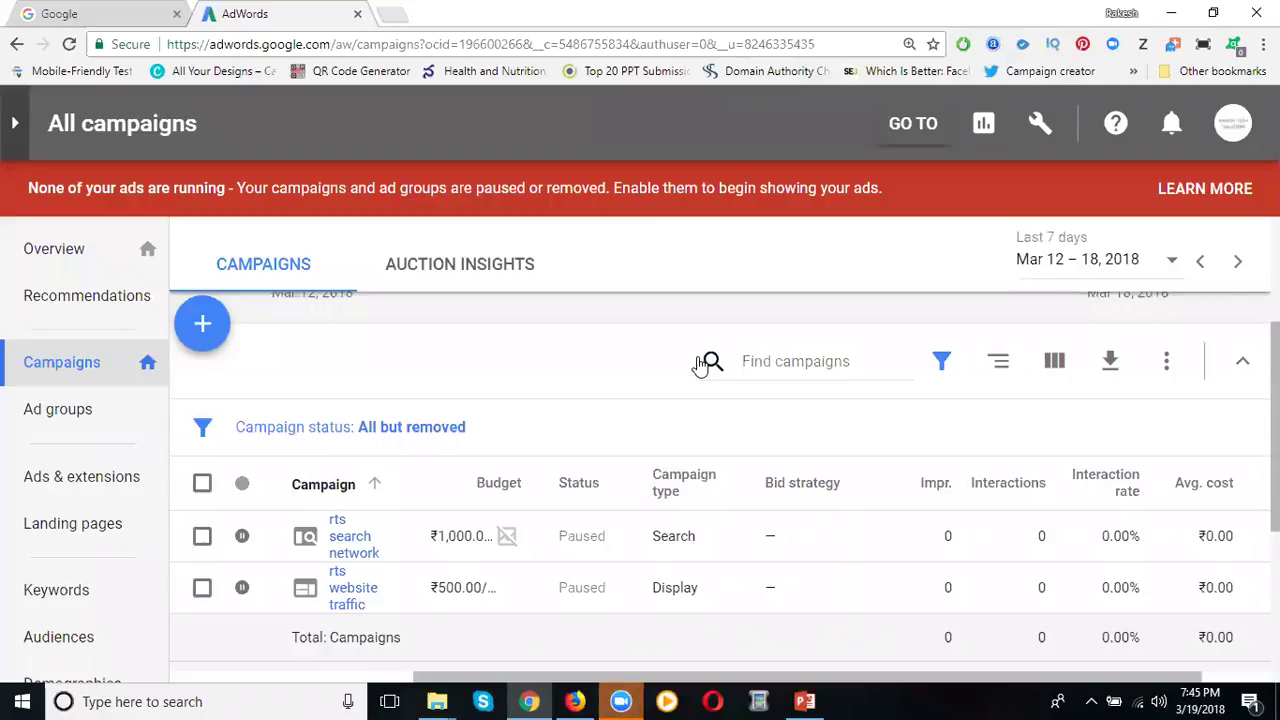
Step: Start a new campaign and choose Search as the campaign type
{"action": "left_click", "coordinate": [202, 326]}
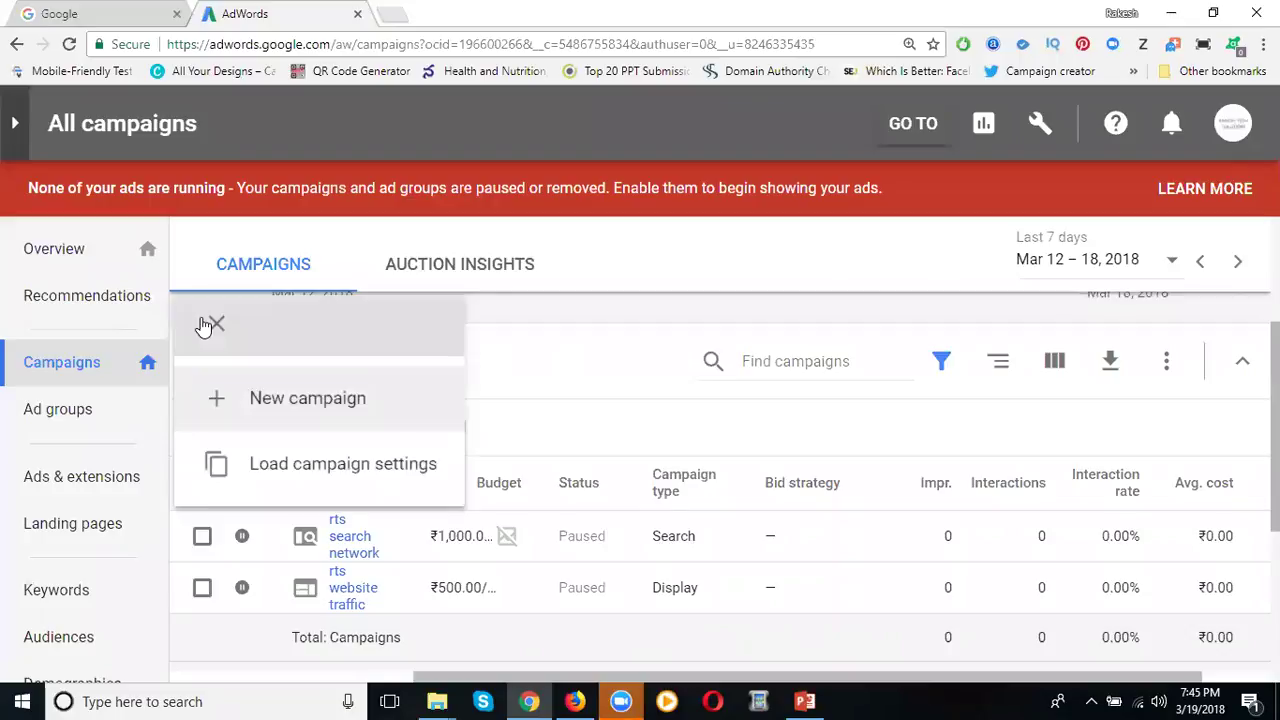
{"action": "left_click", "coordinate": [262, 405]}
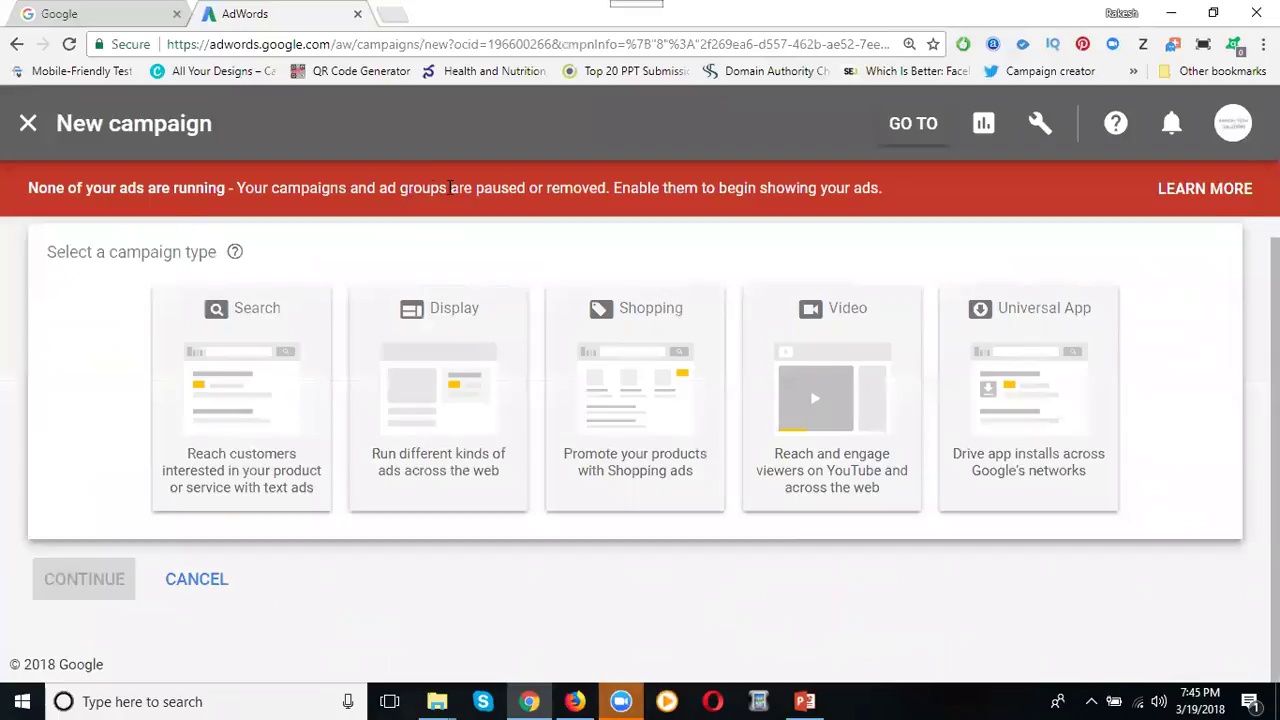
{"action": "left_click", "coordinate": [229, 362]}
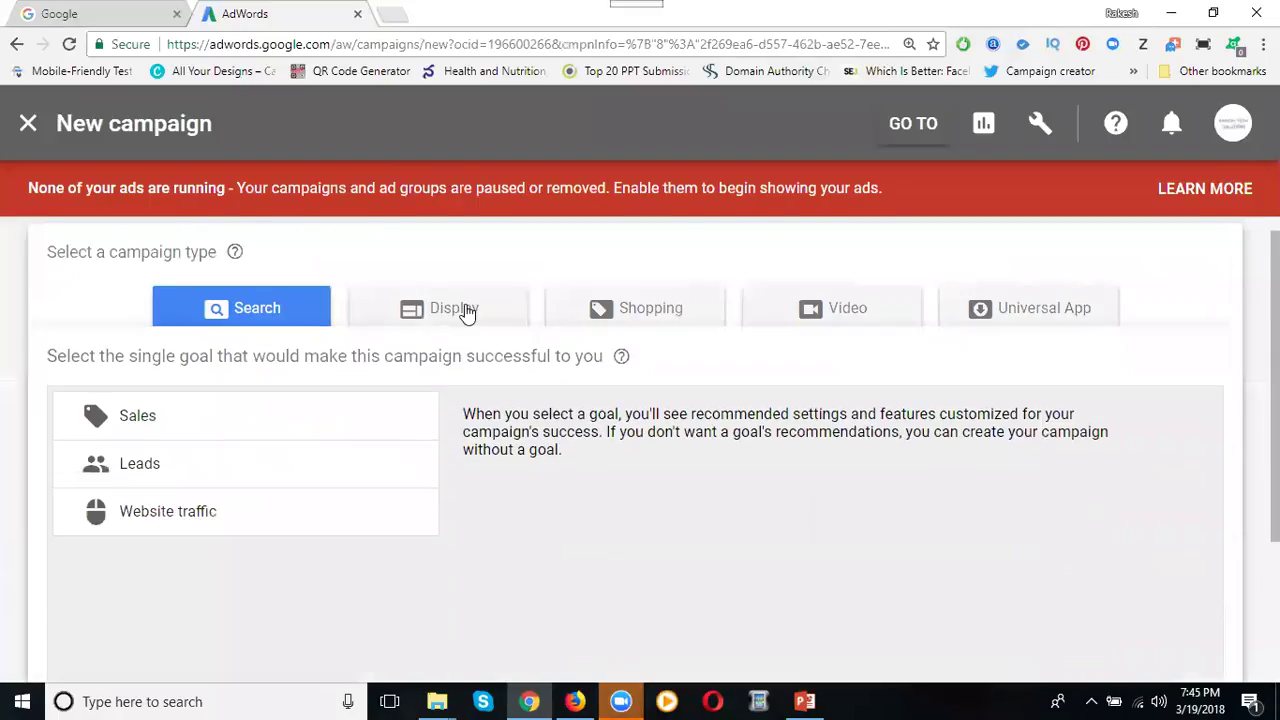
Step: Compare the Sales, Leads and Website traffic goals and the ways to reach the goal offered for Sales and Leads
{"action": "left_click", "coordinate": [340, 311]}
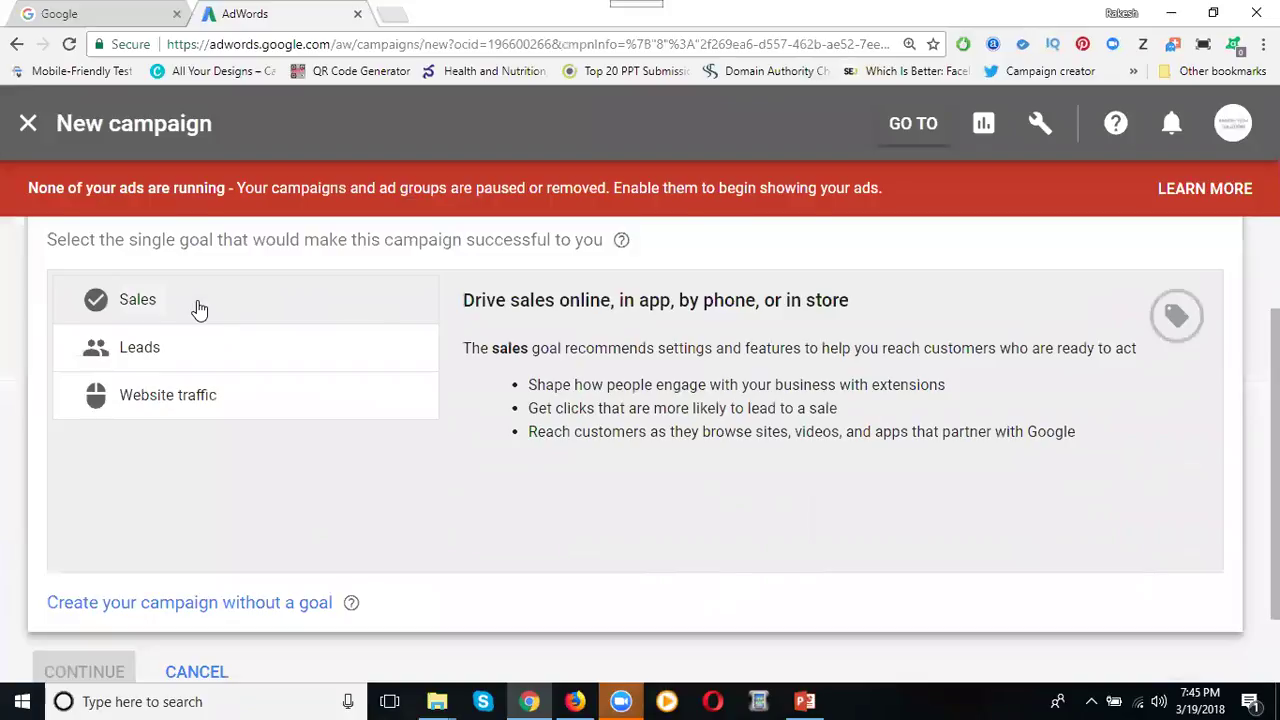
{"action": "left_click", "coordinate": [192, 402]}
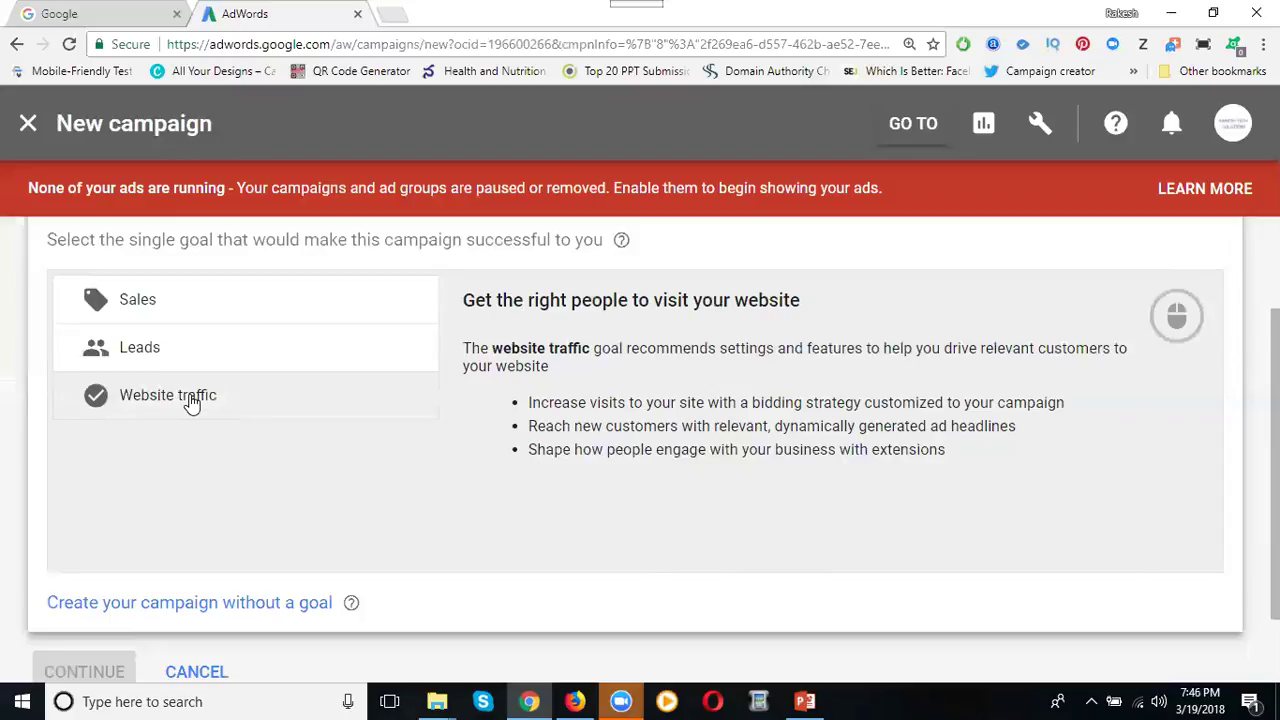
{"action": "left_click", "coordinate": [140, 358]}
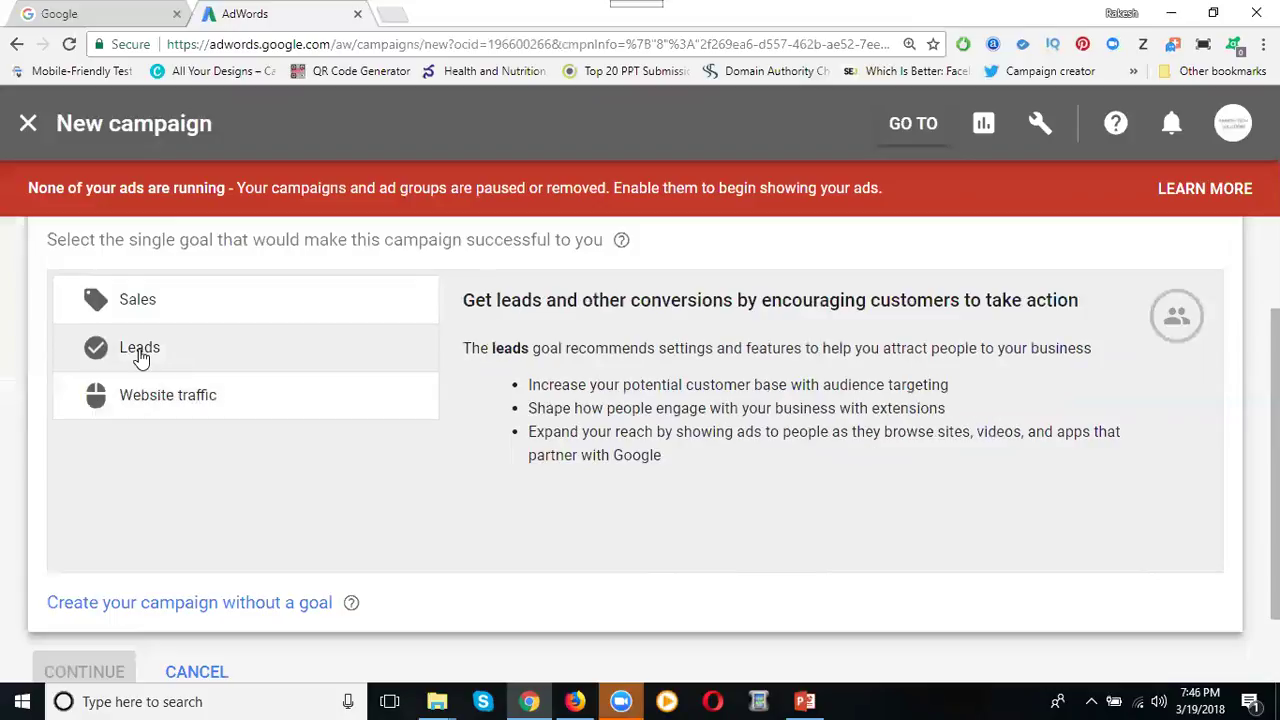
{"action": "left_click", "coordinate": [173, 405]}
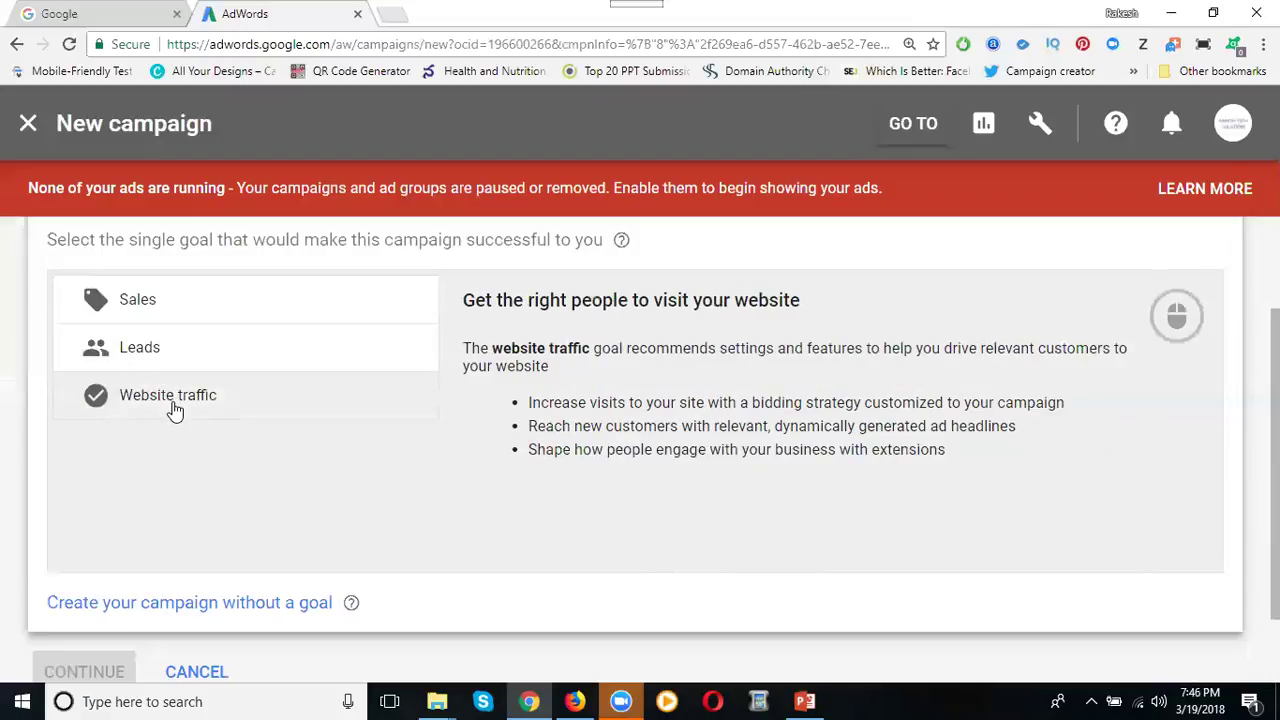
{"action": "left_click", "coordinate": [196, 299]}
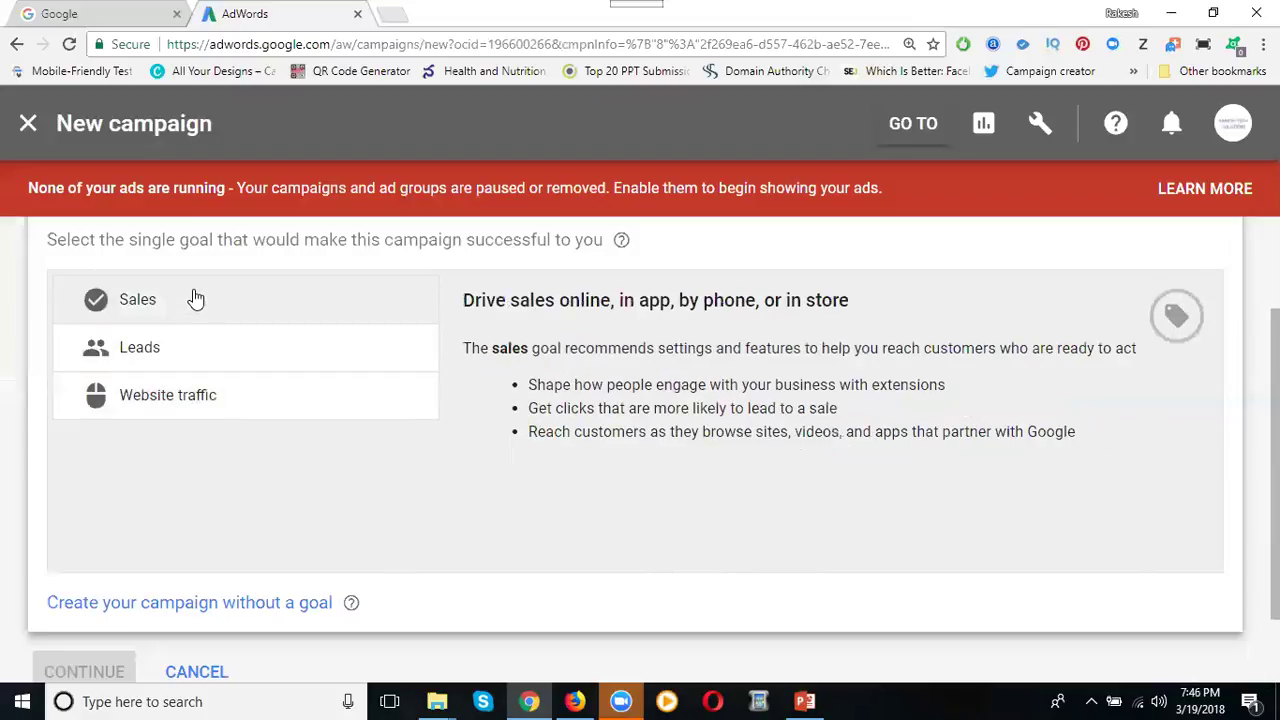
{"action": "left_click", "coordinate": [196, 299]}
{"action": "scroll", "coordinate": [300, 340], "scroll_direction": "down", "scroll_amount": 2}
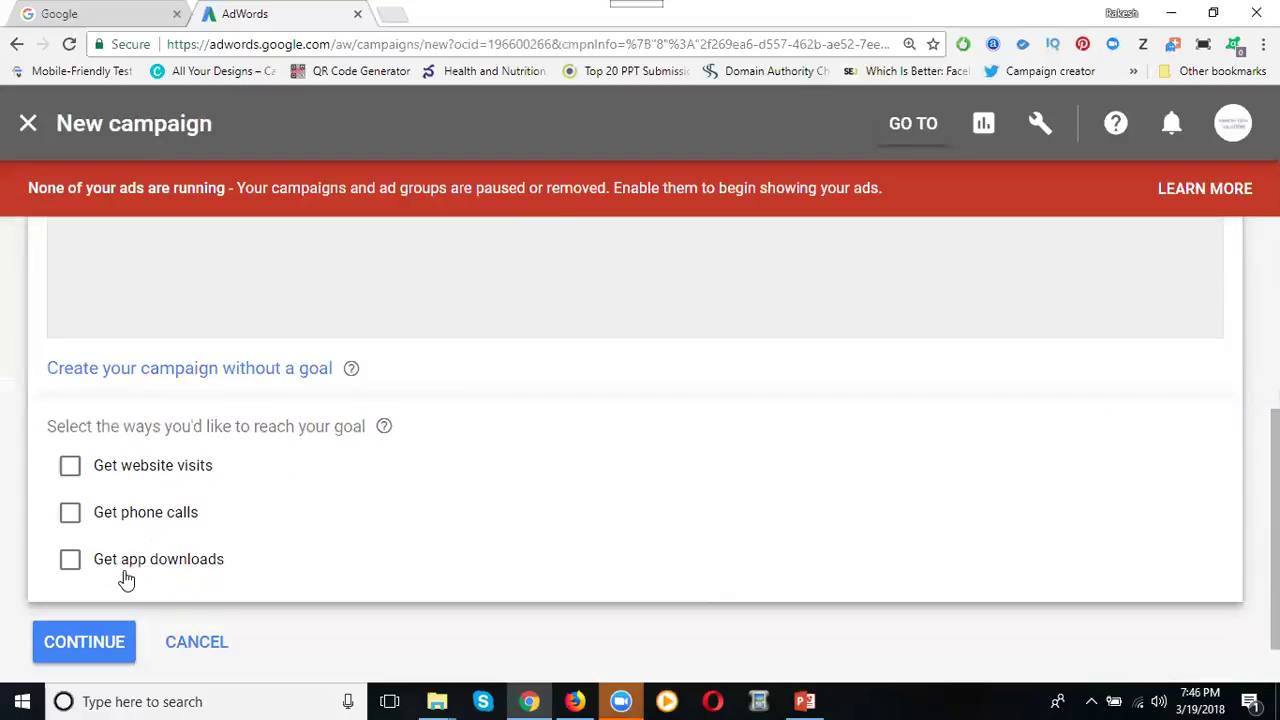
{"action": "scroll", "coordinate": [150, 531], "scroll_direction": "up", "scroll_amount": 5}
{"action": "left_click", "coordinate": [100, 463]}
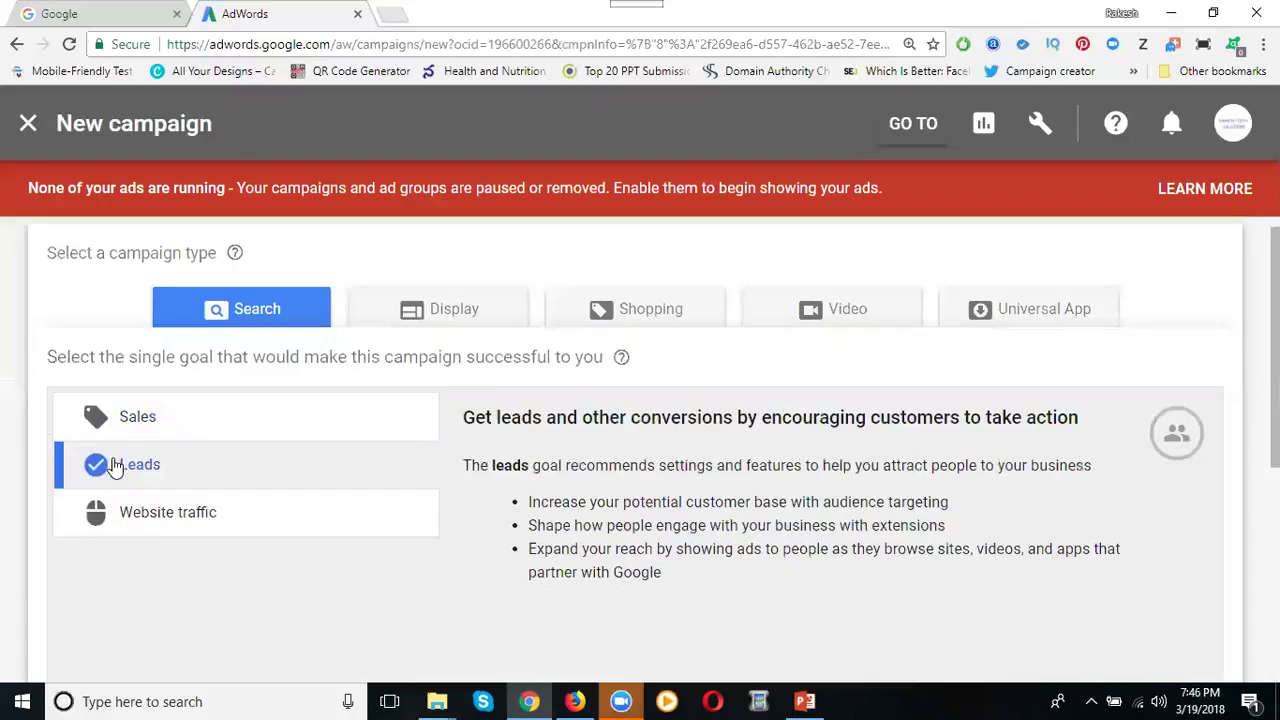
{"action": "scroll", "coordinate": [314, 397], "scroll_direction": "down", "scroll_amount": 4}
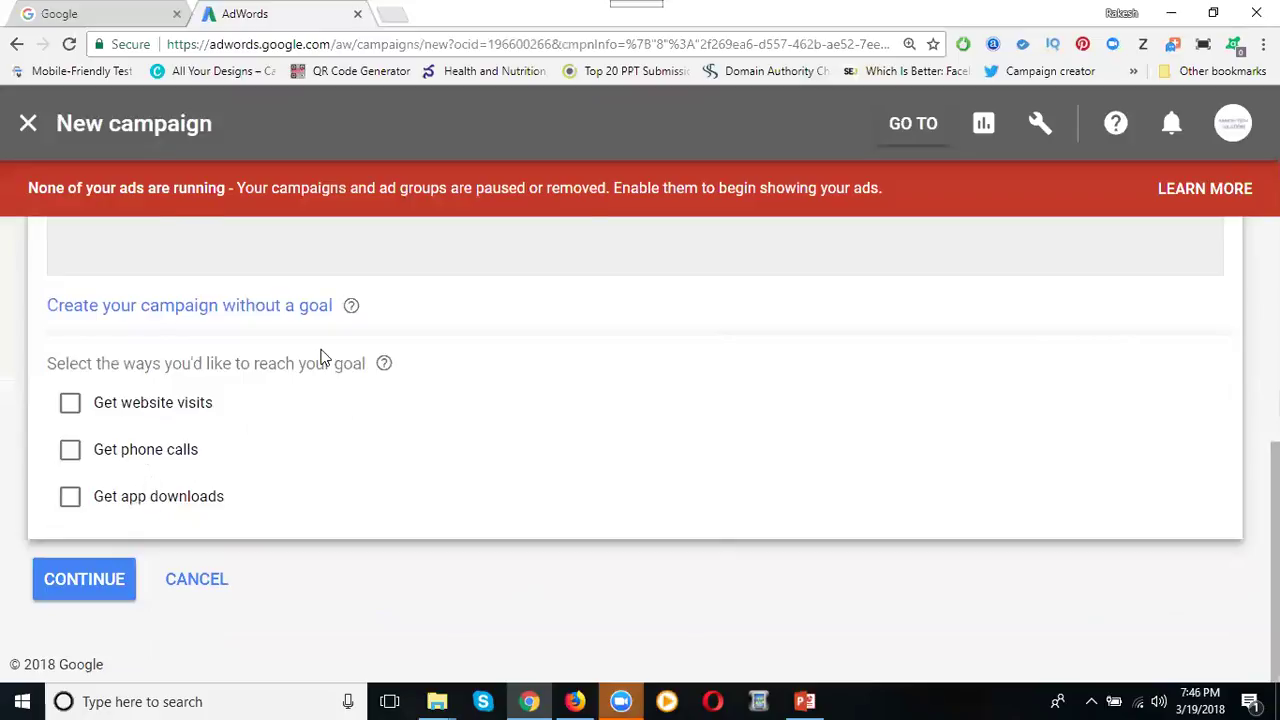
{"action": "scroll", "coordinate": [323, 360], "scroll_direction": "up", "scroll_amount": 4}
{"action": "left_click", "coordinate": [200, 449]}
{"action": "scroll", "coordinate": [332, 358], "scroll_direction": "down", "scroll_amount": 3}
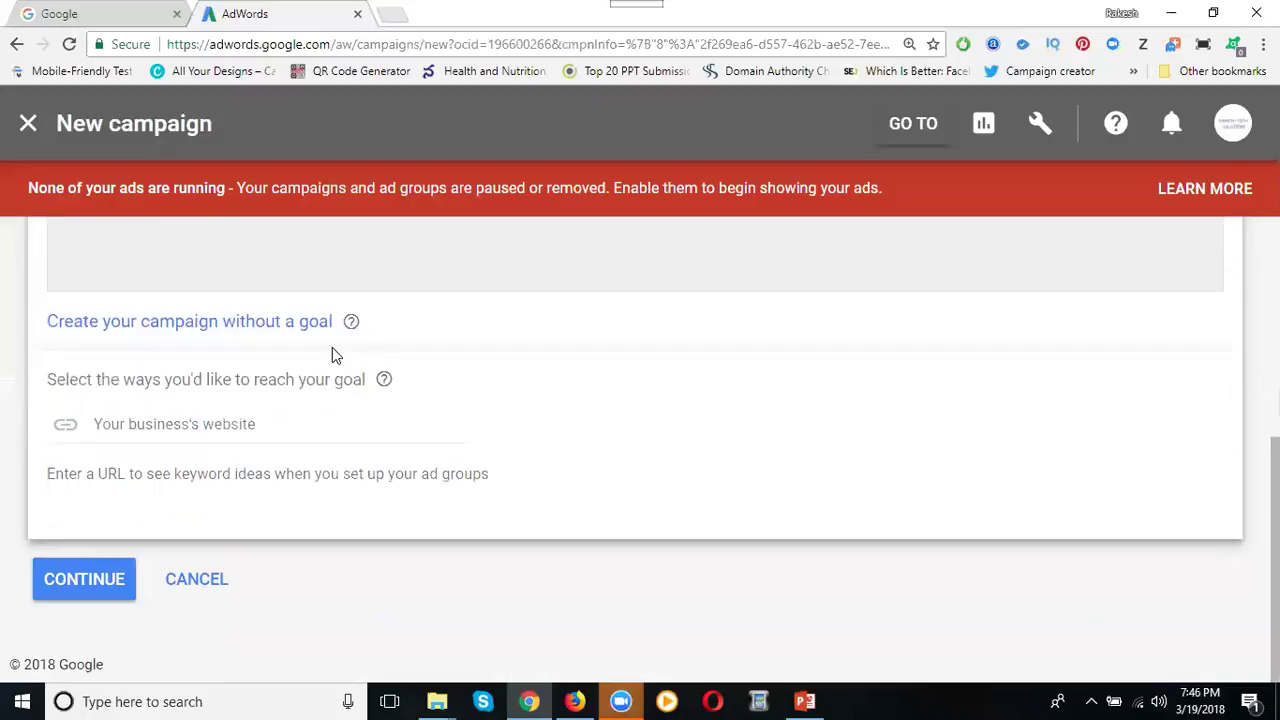
{"action": "left_click", "coordinate": [227, 431]}
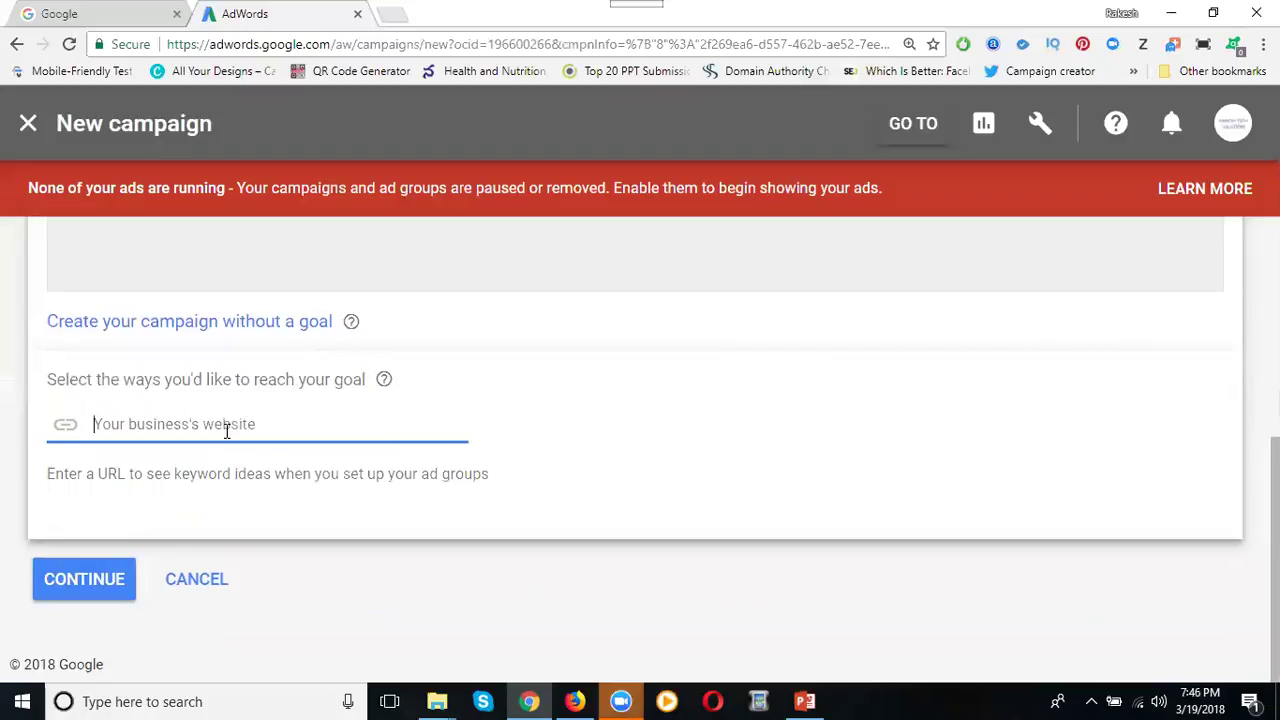
{"action": "left_click", "coordinate": [400, 15]}
{"action": "type", "text": "rak"}
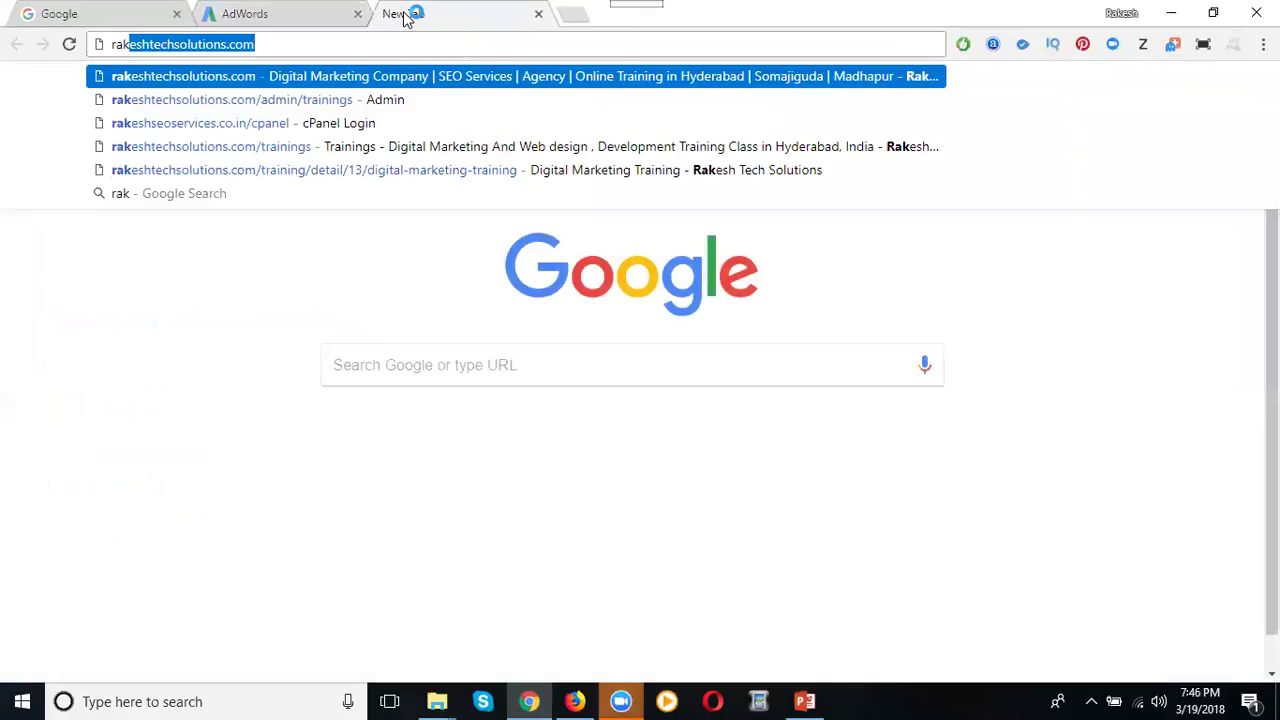
{"action": "key", "text": "Return"}
{"action": "left_click", "coordinate": [367, 44]}
{"action": "key", "text": "ctrl+c"}
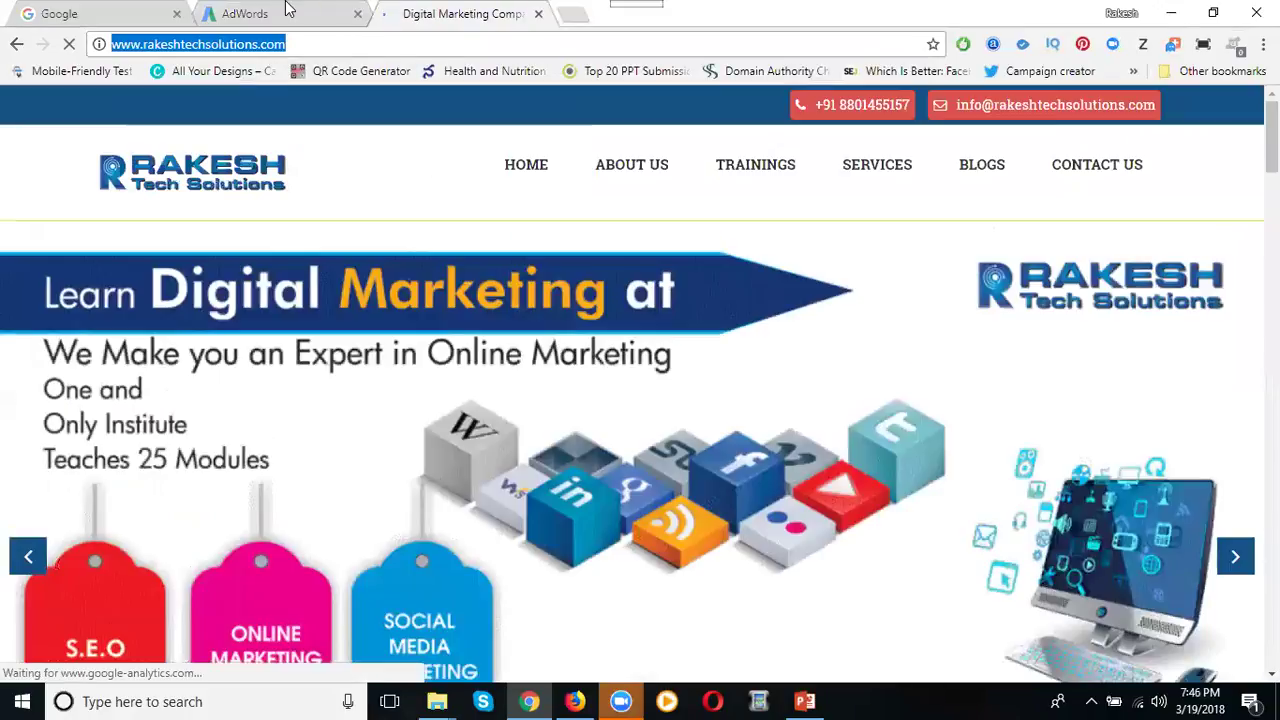
{"action": "left_click", "coordinate": [300, 14]}
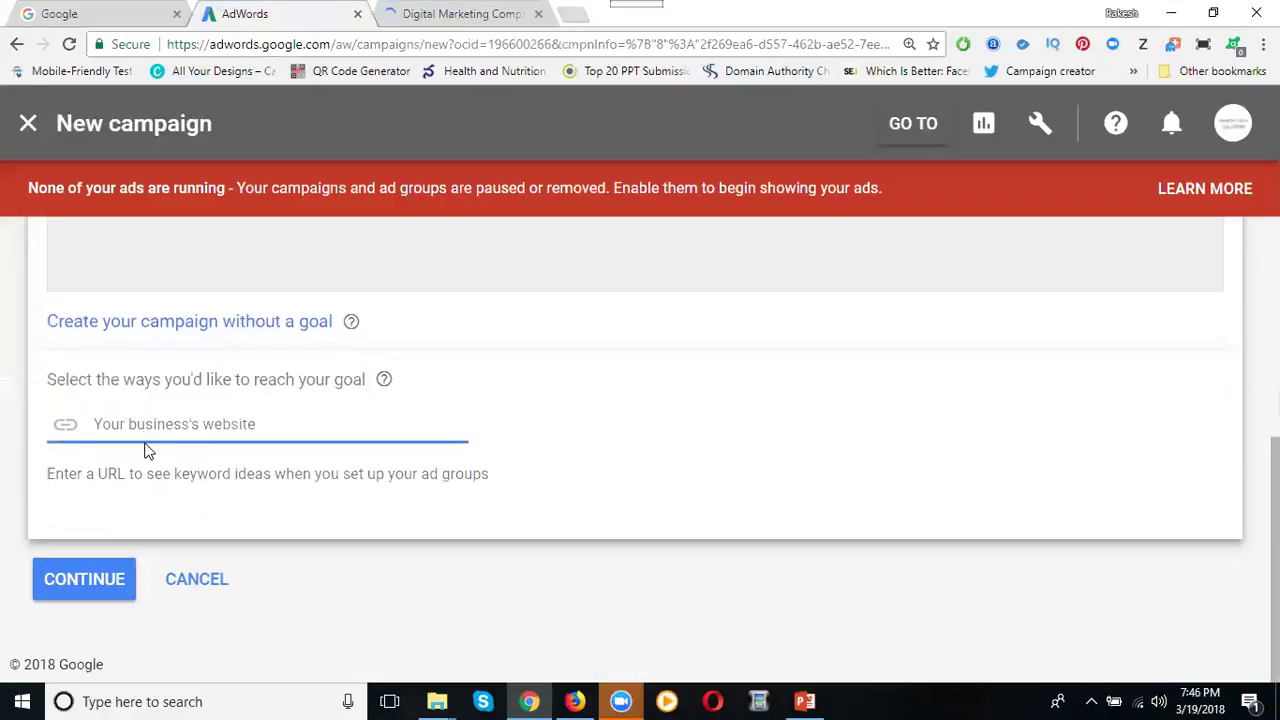
{"action": "key", "text": "ctrl+v"}
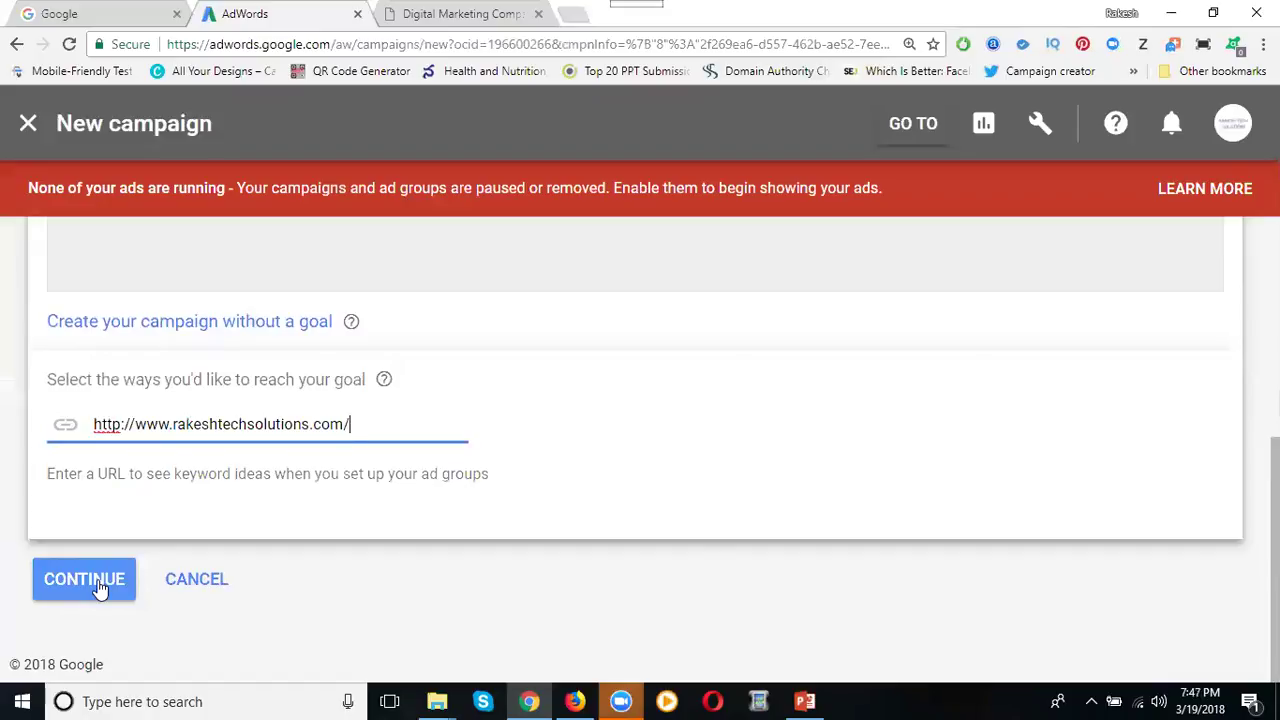
Step: Search Google for "samsung" and browse through the sponsored shopping ads
{"action": "left_click", "coordinate": [118, 14]}
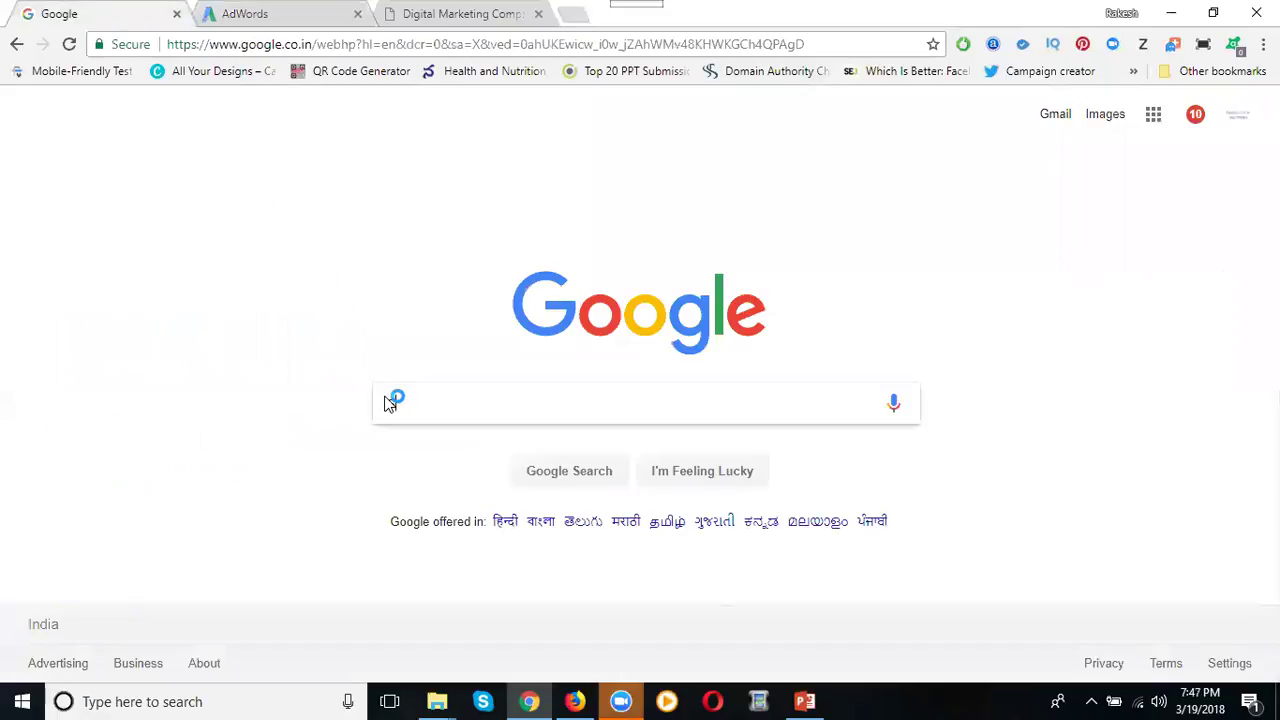
{"action": "type", "text": "samsung"}
{"action": "key", "text": "Return"}
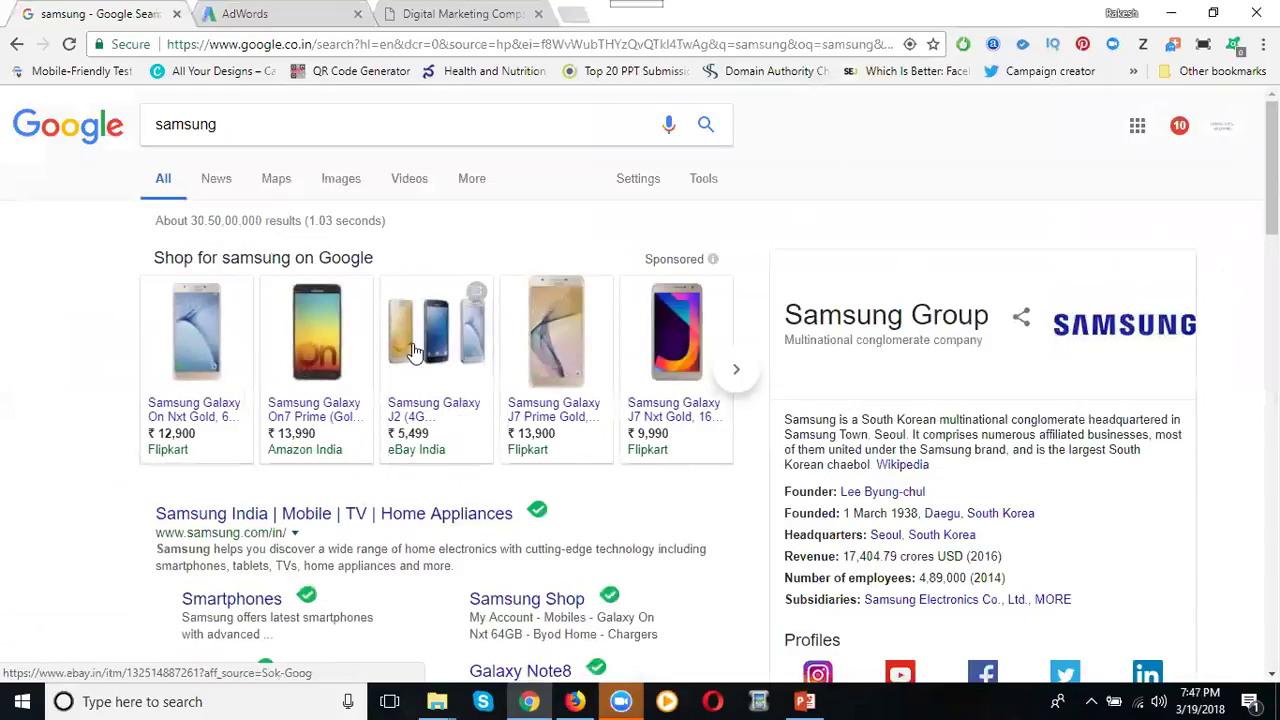
{"action": "left_click", "coordinate": [736, 369]}
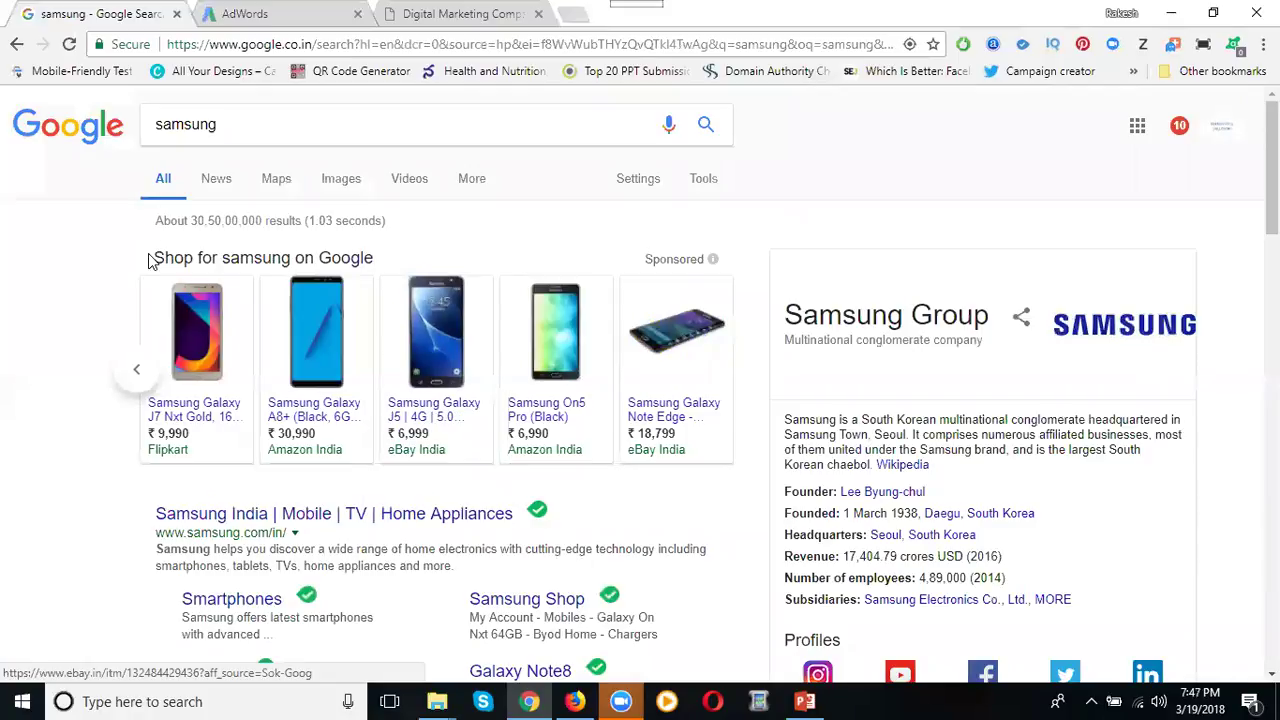
Step: Continue the new AdWords campaign to its settings and name it "rts ads promotions"
{"action": "left_click", "coordinate": [250, 13]}
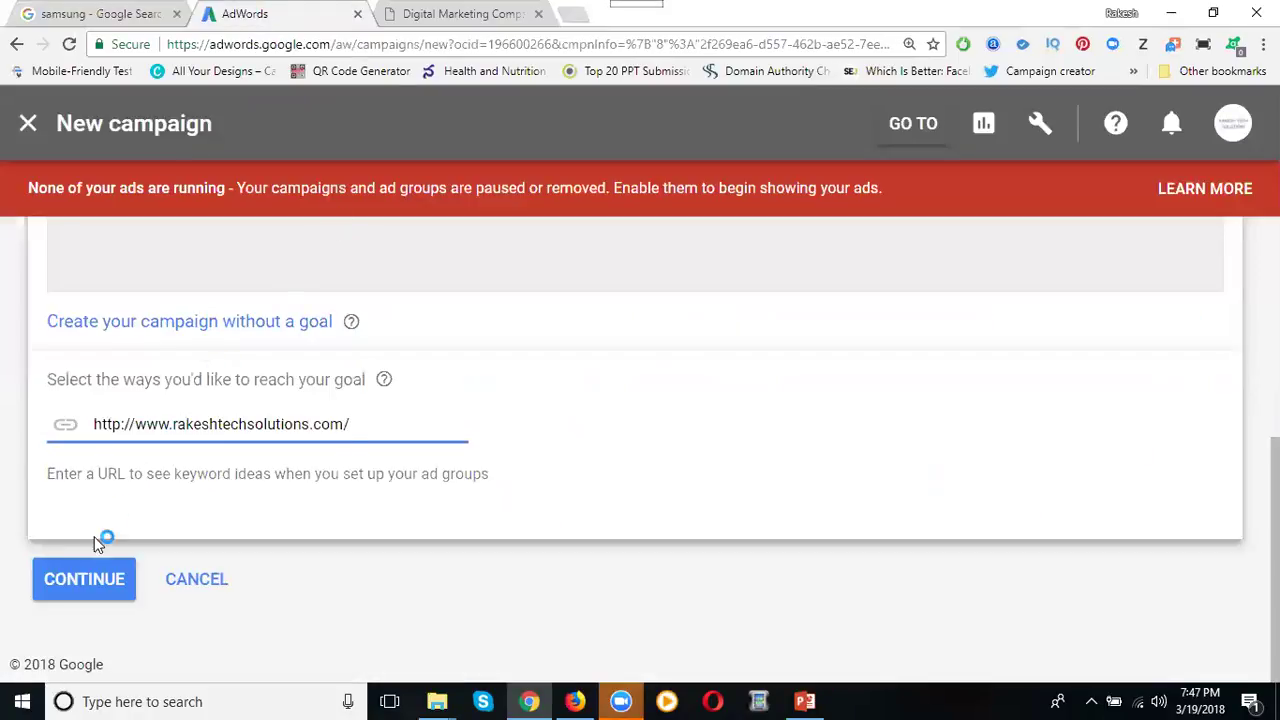
{"action": "left_click", "coordinate": [86, 587]}
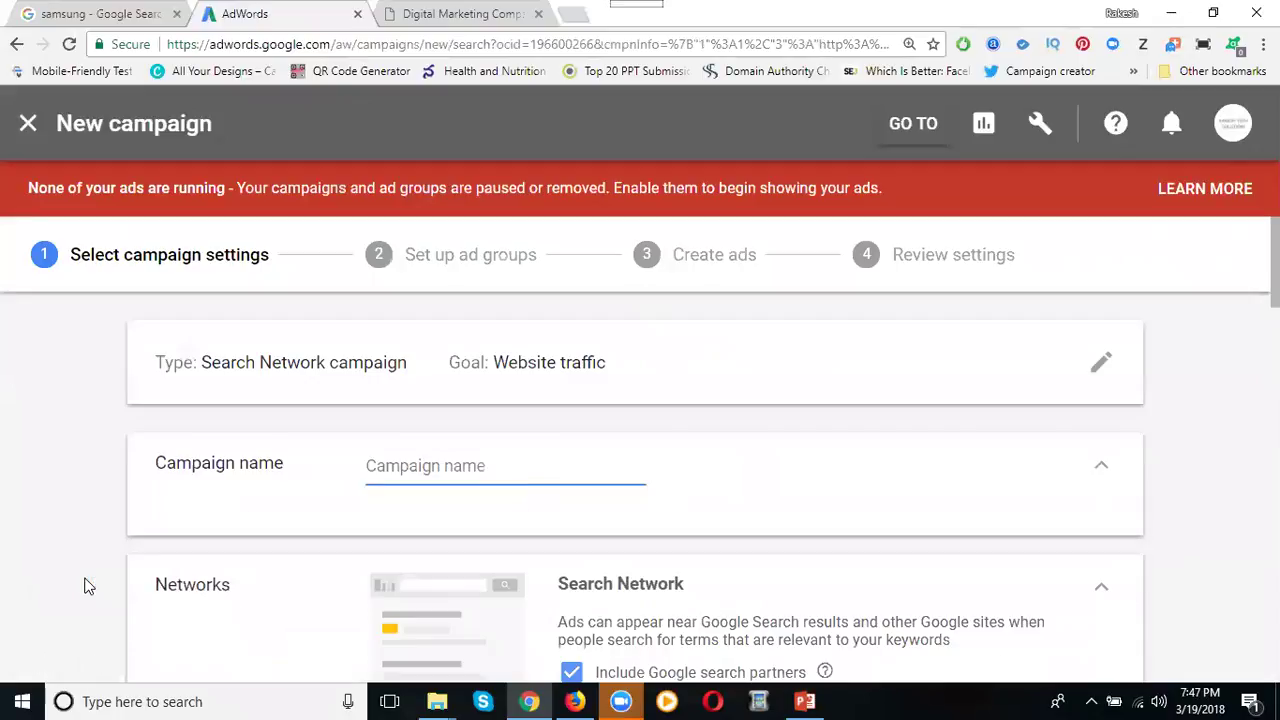
{"action": "left_click", "coordinate": [444, 460]}
{"action": "type", "text": "rts ads"}
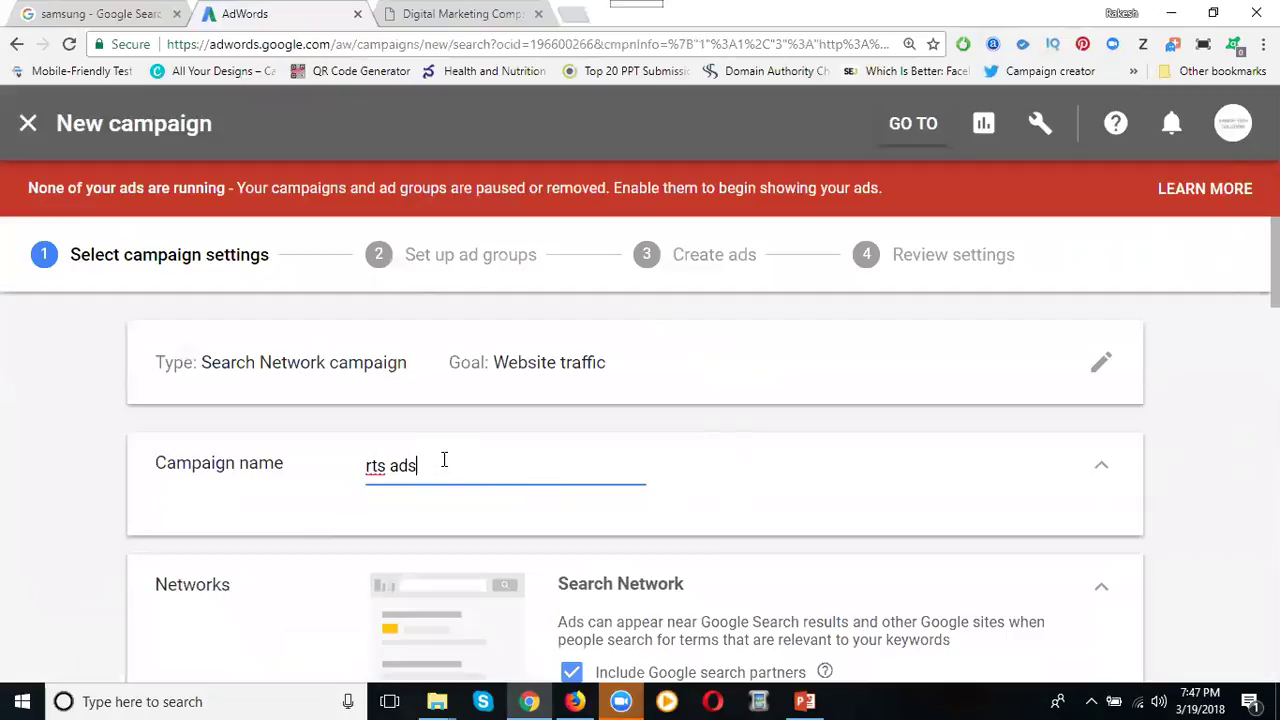
{"action": "type", "text": " promotions"}
Step: Review the campaign's network and location settings and turn off Include Google Display Network
{"action": "scroll", "coordinate": [505, 333], "scroll_direction": "down", "scroll_amount": 2}
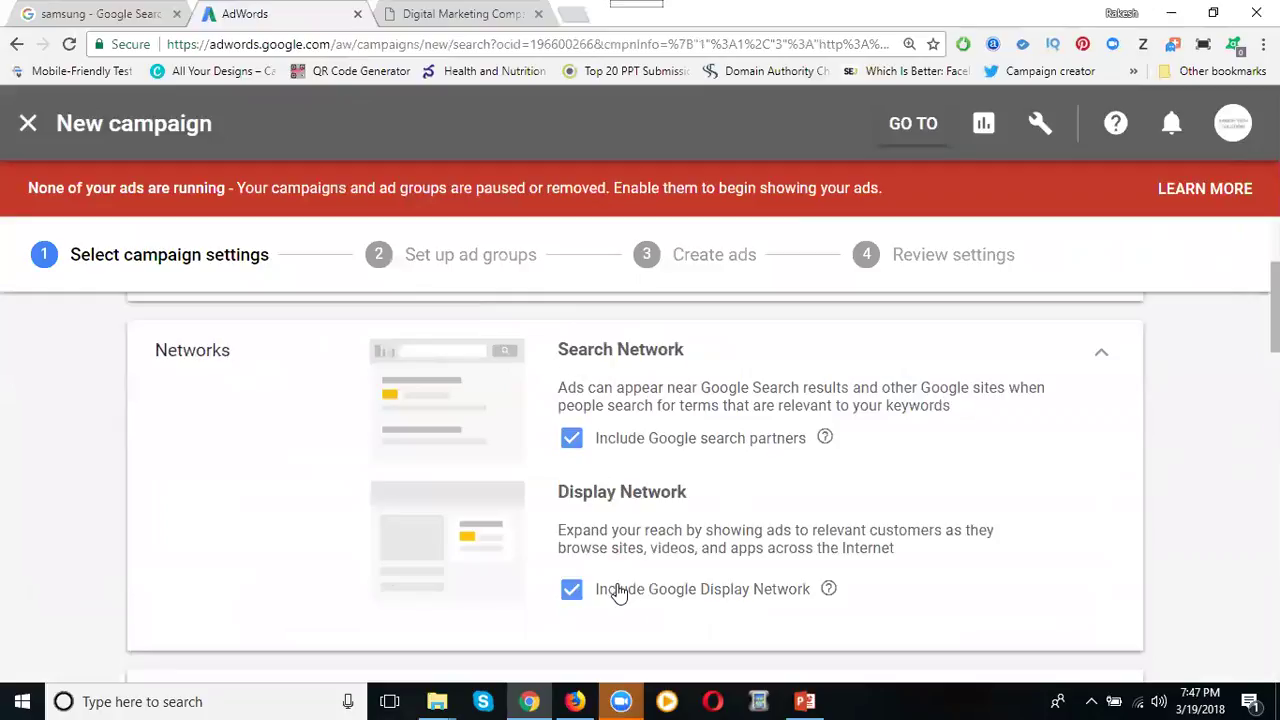
{"action": "scroll", "coordinate": [654, 535], "scroll_direction": "down", "scroll_amount": 1}
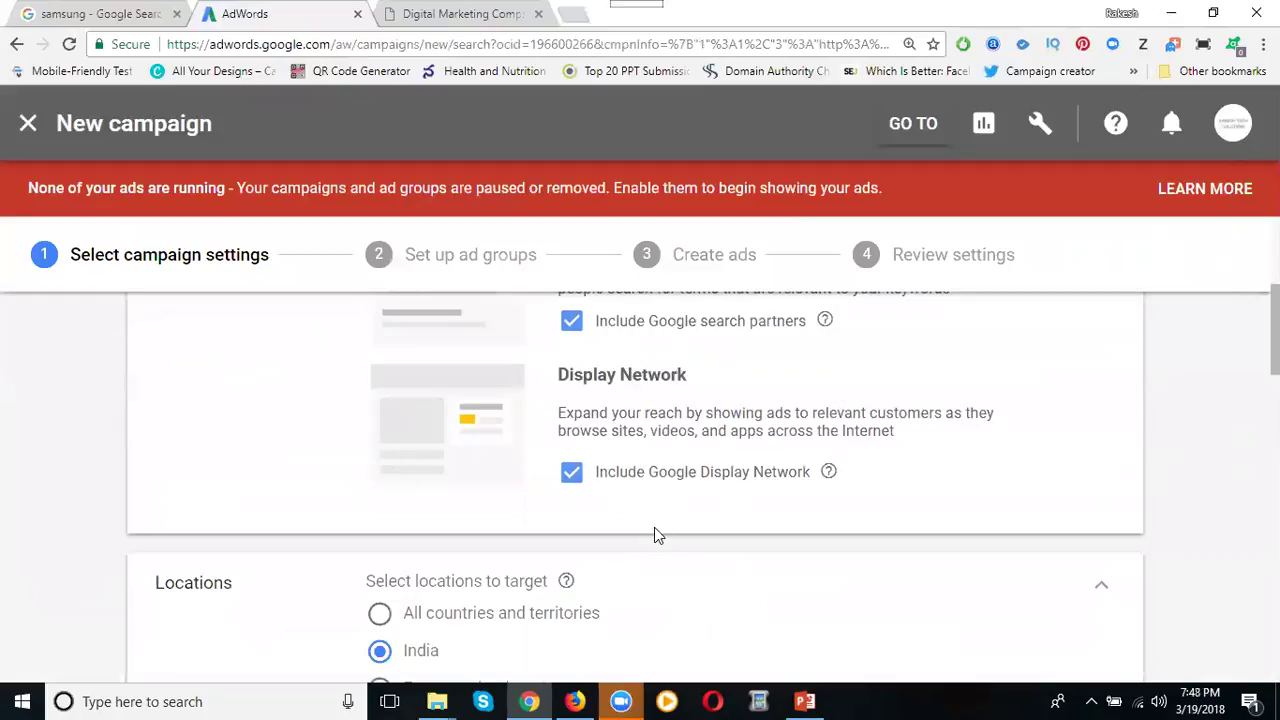
{"action": "scroll", "coordinate": [654, 535], "scroll_direction": "up", "scroll_amount": 1}
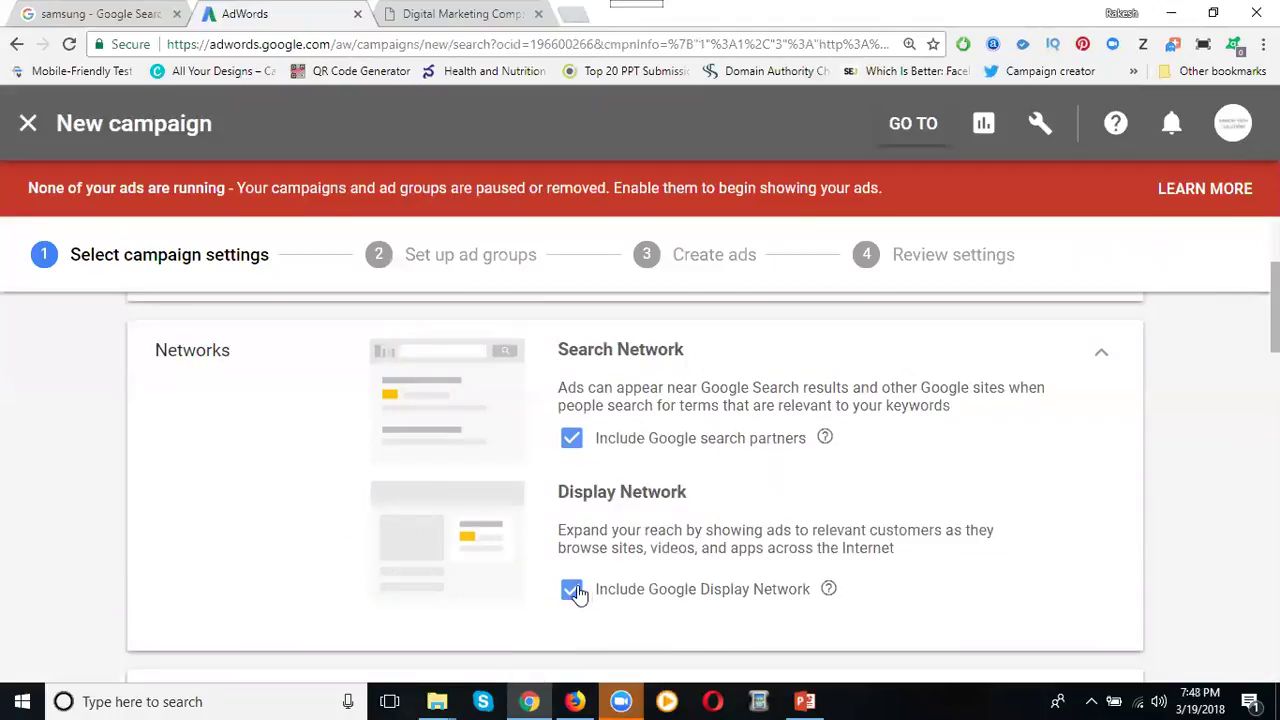
{"action": "scroll", "coordinate": [601, 356], "scroll_direction": "down", "scroll_amount": 3}
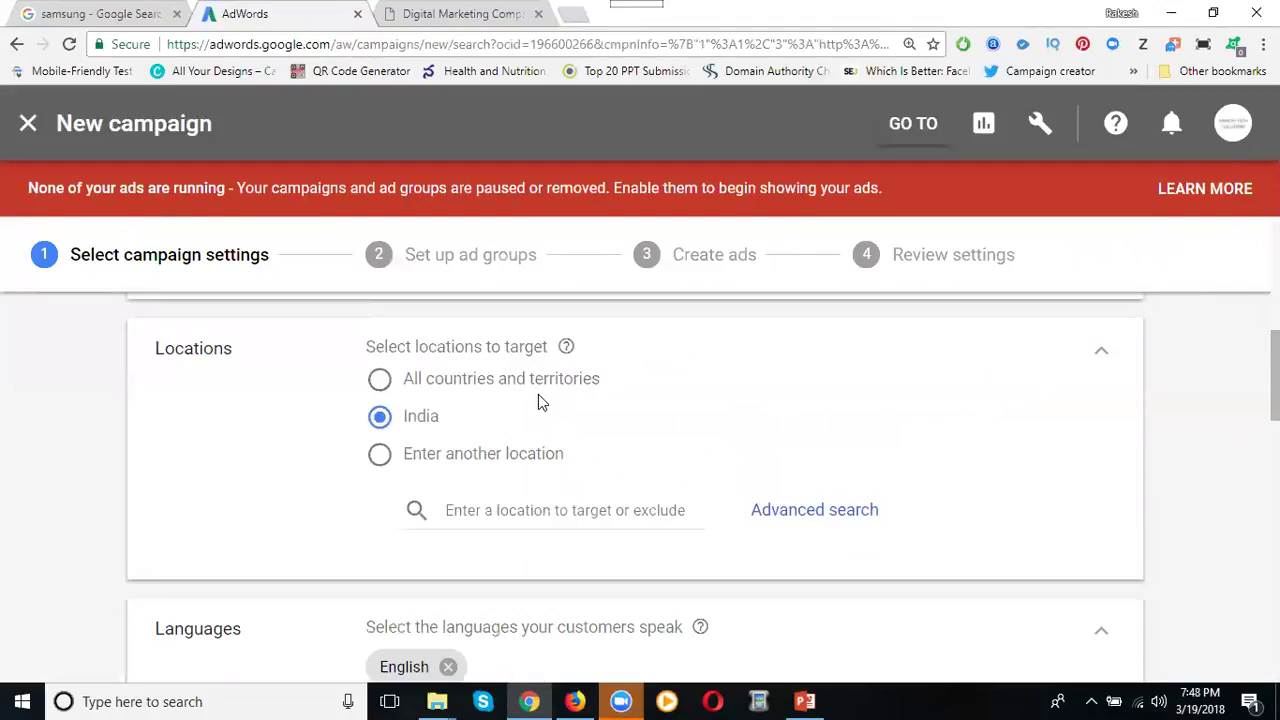
{"action": "scroll", "coordinate": [545, 400], "scroll_direction": "up", "scroll_amount": 2}
{"action": "scroll", "coordinate": [641, 405], "scroll_direction": "up", "scroll_amount": 2}
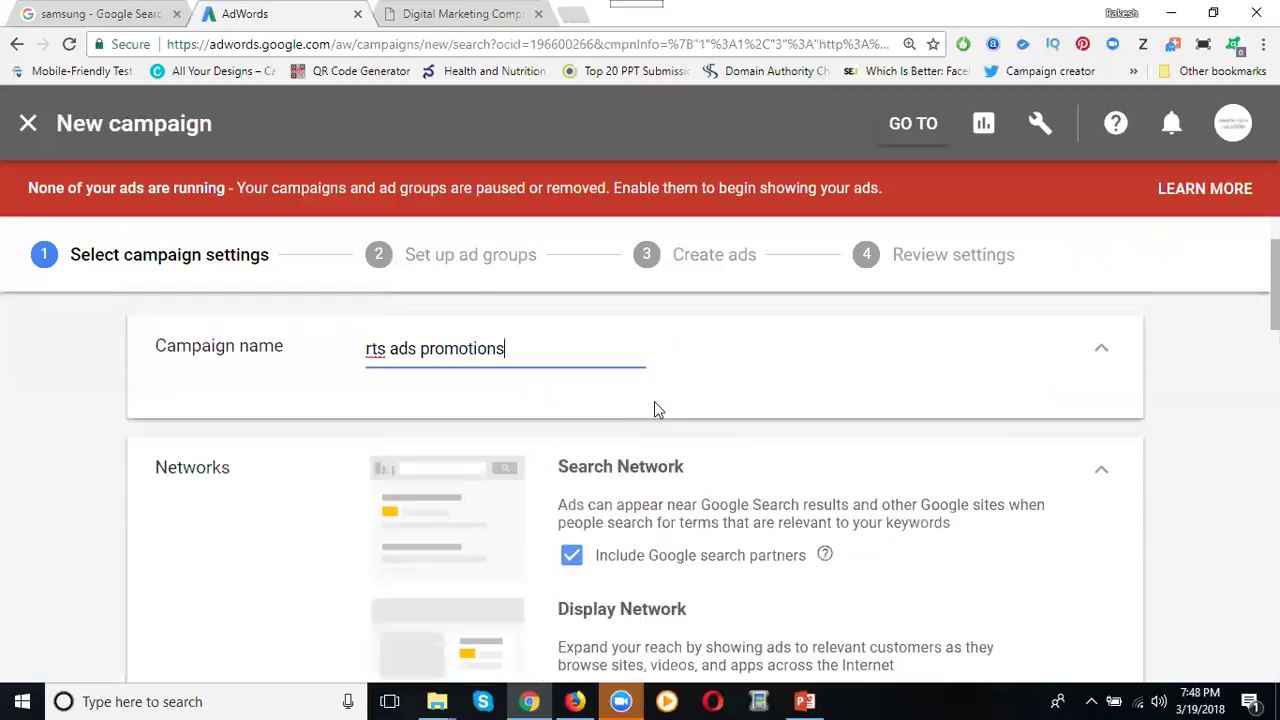
{"action": "left_click", "coordinate": [677, 472]}
{"action": "scroll", "coordinate": [695, 475], "scroll_direction": "down", "scroll_amount": 4}
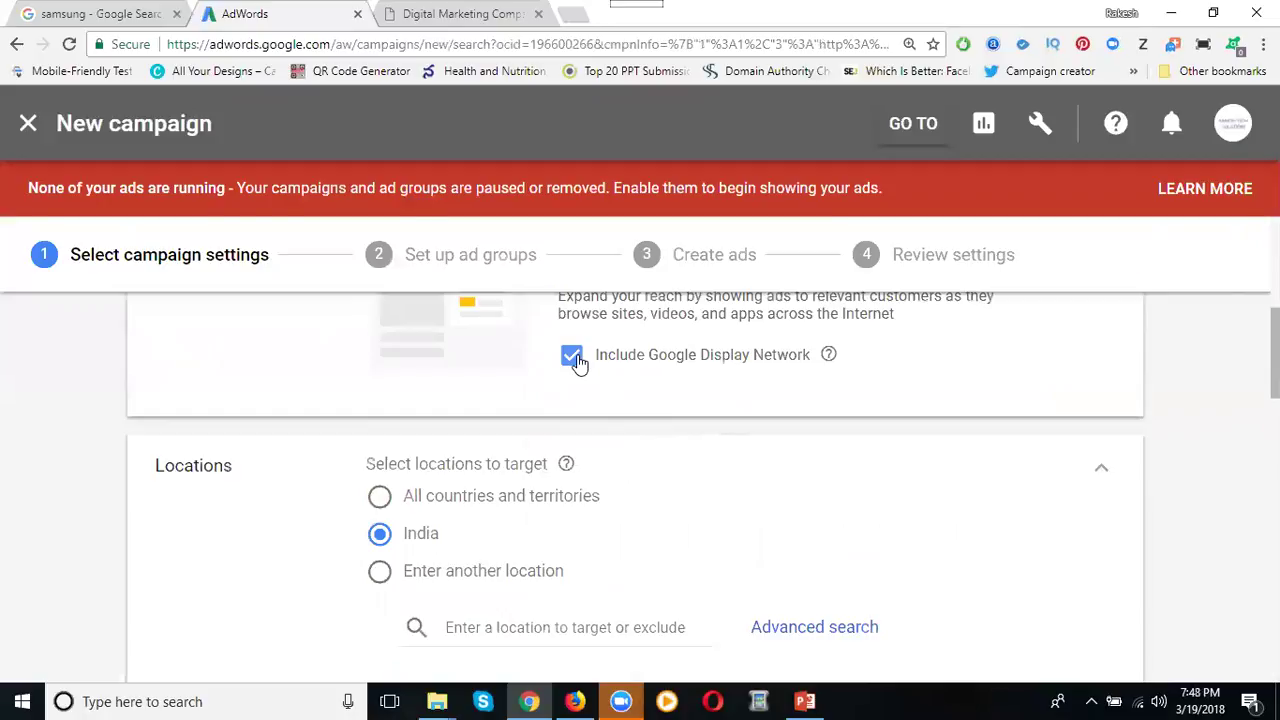
{"action": "left_click", "coordinate": [572, 357]}
{"action": "scroll", "coordinate": [575, 363], "scroll_direction": "up", "scroll_amount": 4}
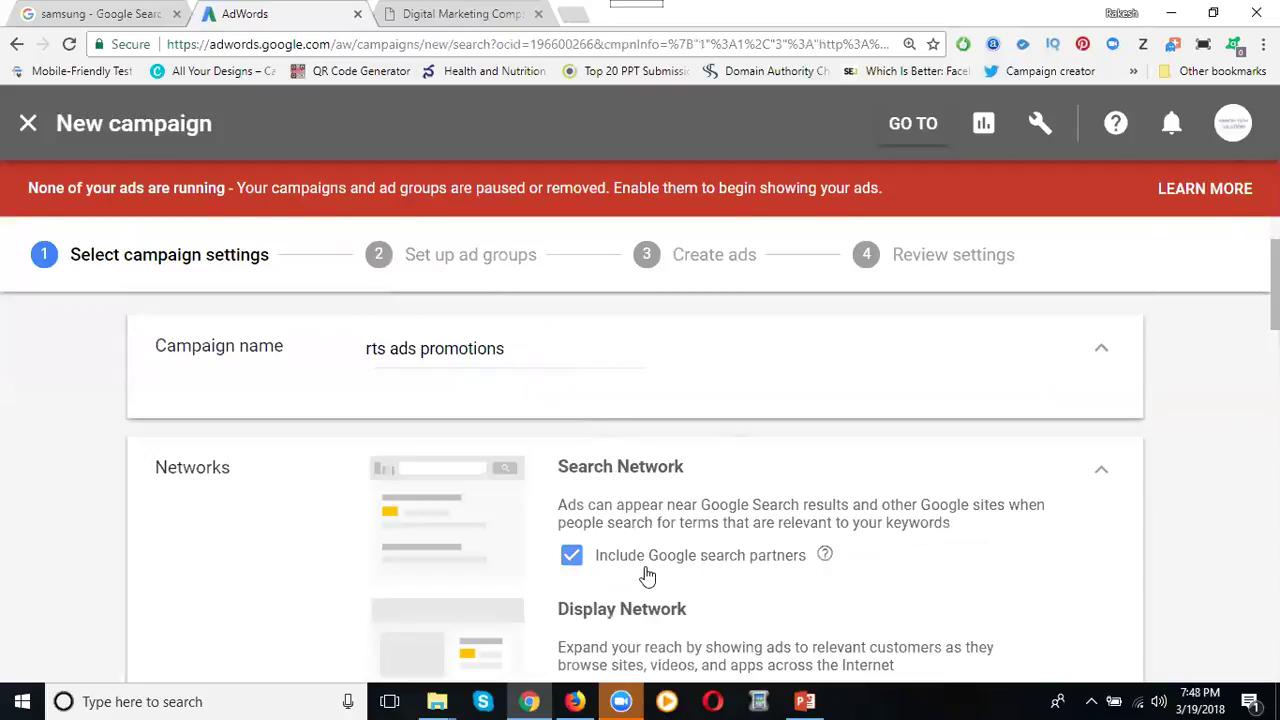
Step: Turn off Include Google search partners and target the city of Hyderabad, Telangana, India, as the campaign location
{"action": "left_click", "coordinate": [572, 556]}
{"action": "scroll", "coordinate": [196, 462], "scroll_direction": "down", "scroll_amount": 2}
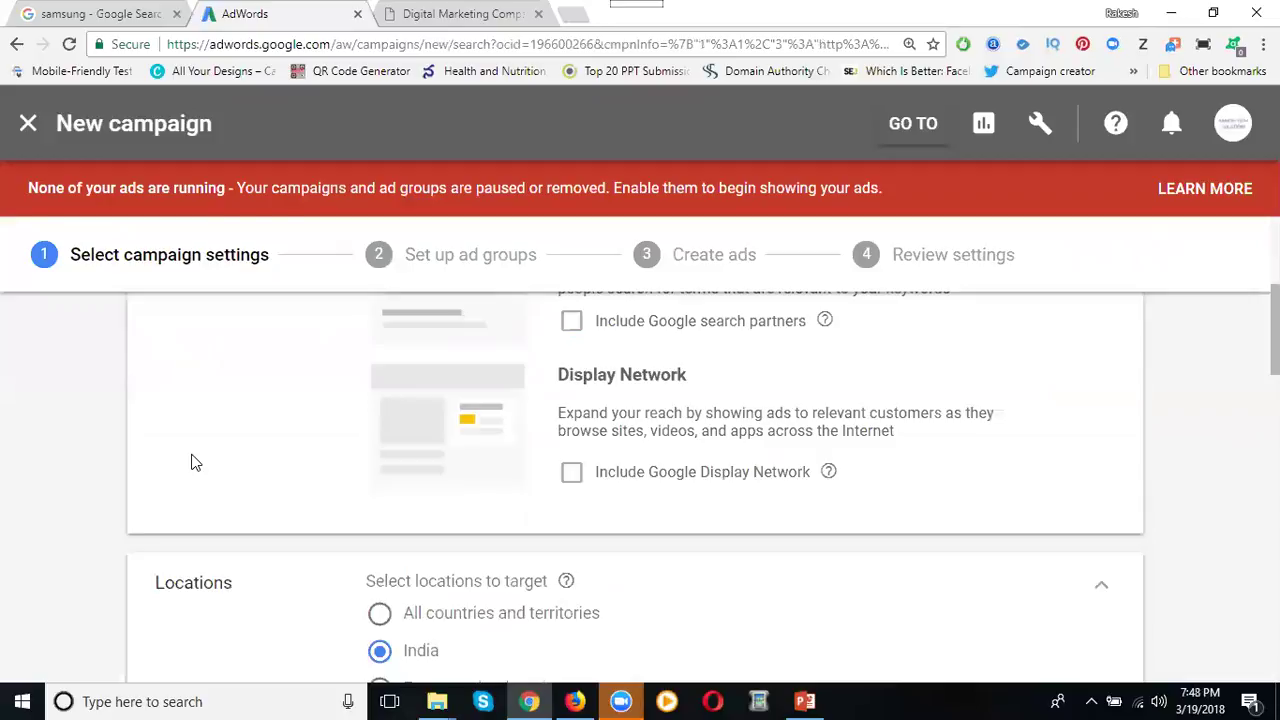
{"action": "scroll", "coordinate": [194, 460], "scroll_direction": "down", "scroll_amount": 2}
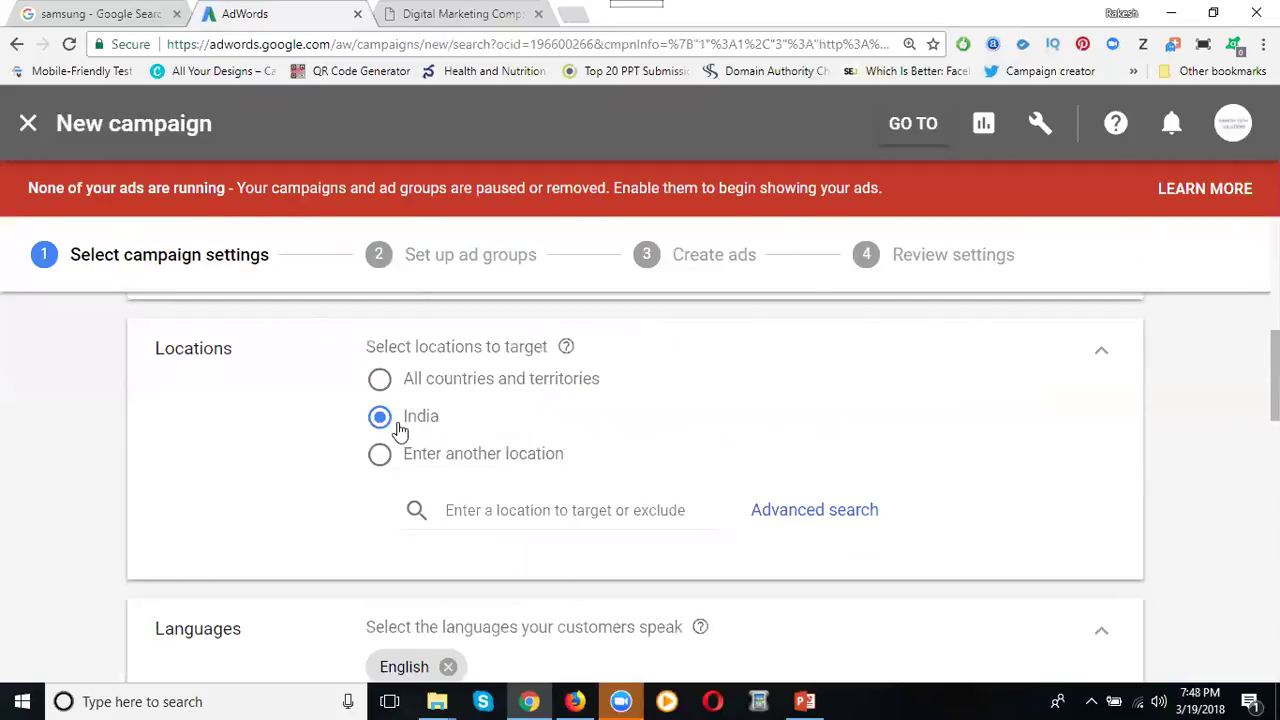
{"action": "left_click", "coordinate": [481, 510]}
{"action": "type", "text": "hyderabad"}
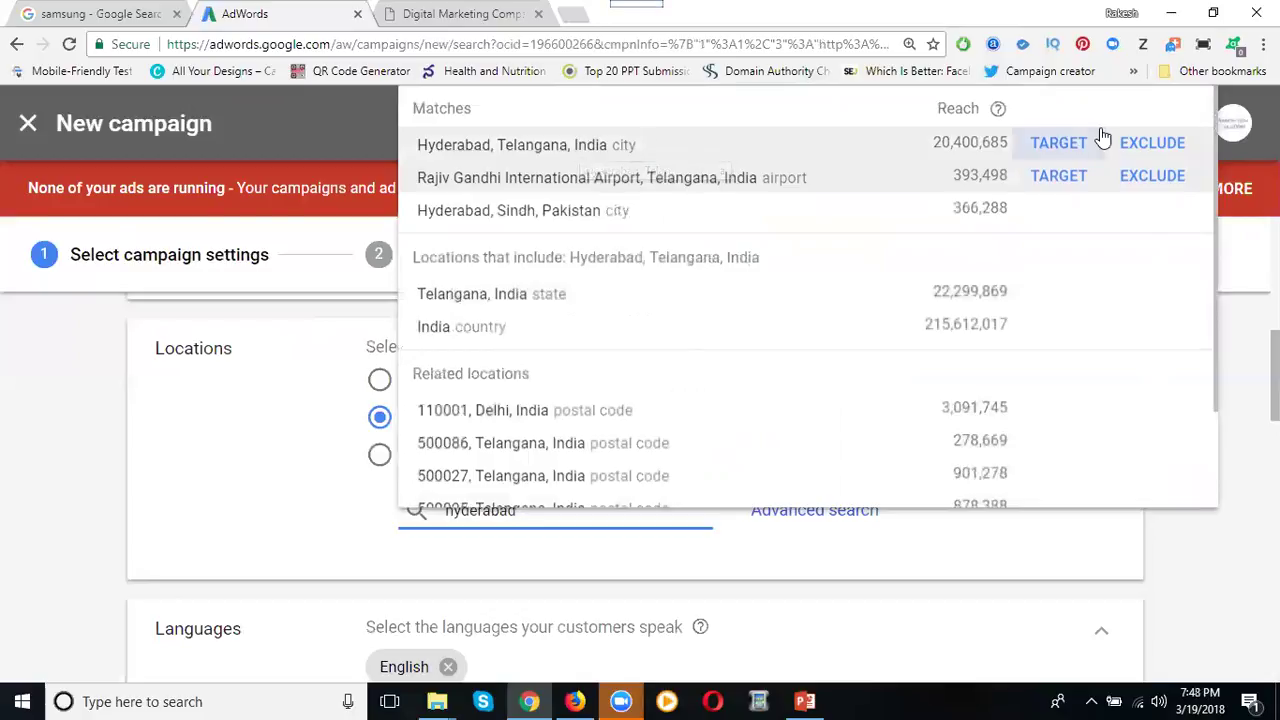
{"action": "left_click", "coordinate": [1074, 148]}
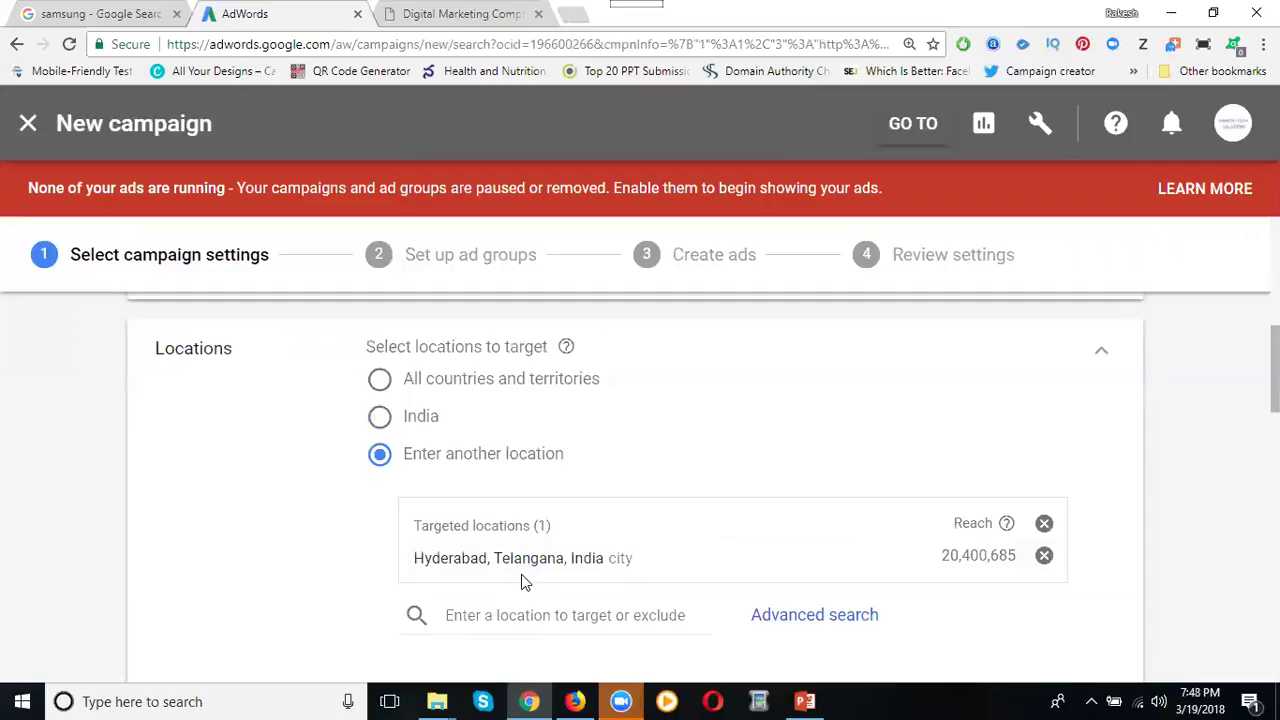
Step: Search the campaign's target locations for "madhapur" without adding any of the suggested locations
{"action": "scroll", "coordinate": [521, 574], "scroll_direction": "down", "scroll_amount": 1}
{"action": "left_click", "coordinate": [524, 497]}
{"action": "type", "text": "madhapur"}
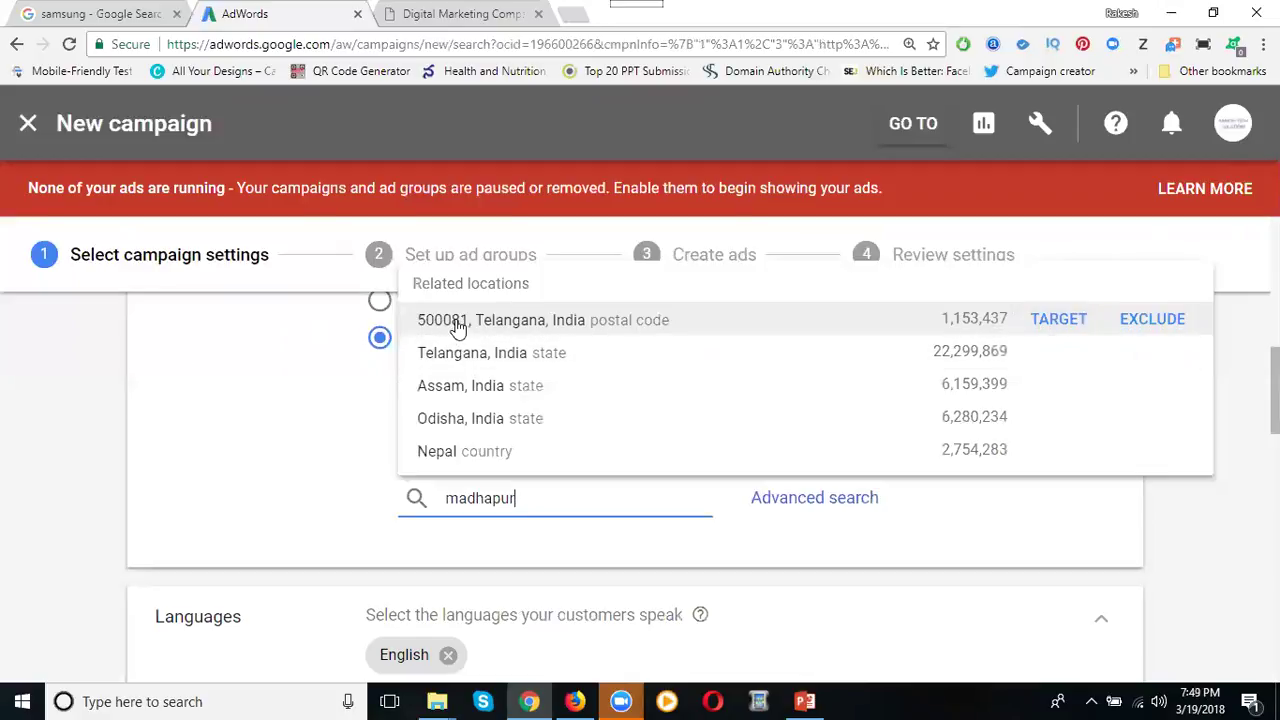
{"action": "left_click", "coordinate": [311, 392]}
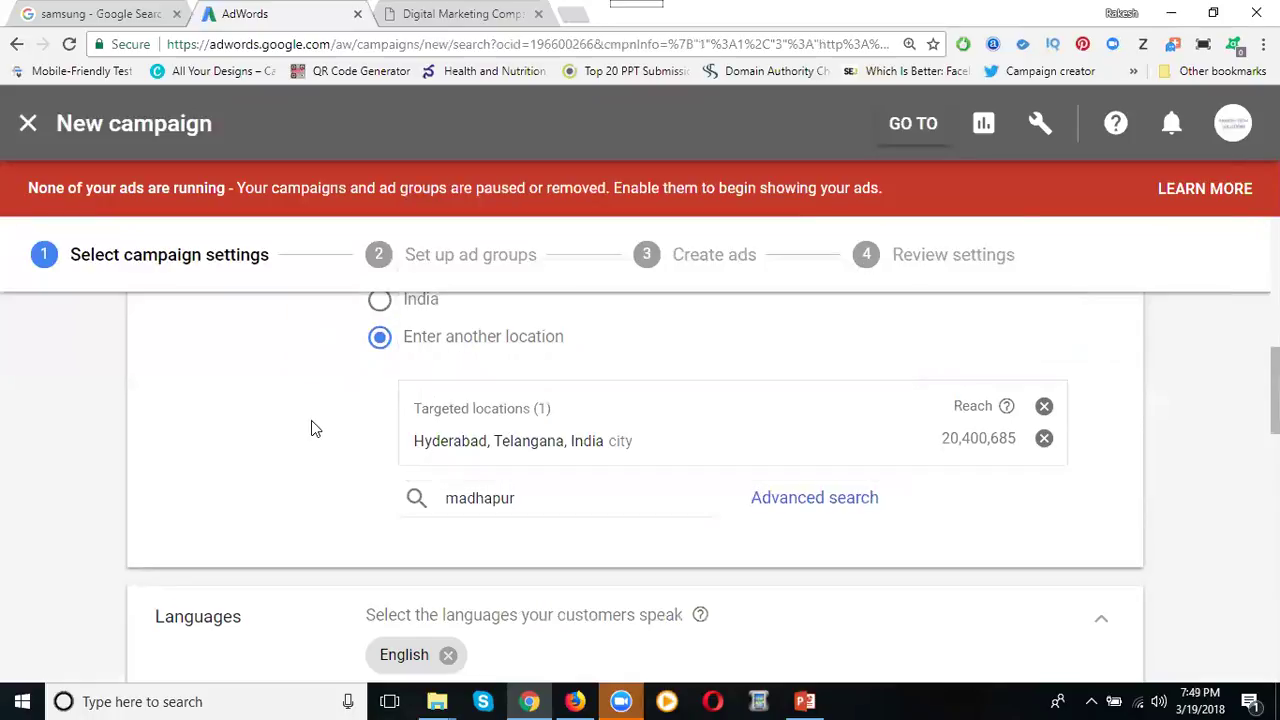
Step: Remove English from the campaign's languages and select it again by searching for "english"
{"action": "scroll", "coordinate": [311, 391], "scroll_direction": "down", "scroll_amount": 3}
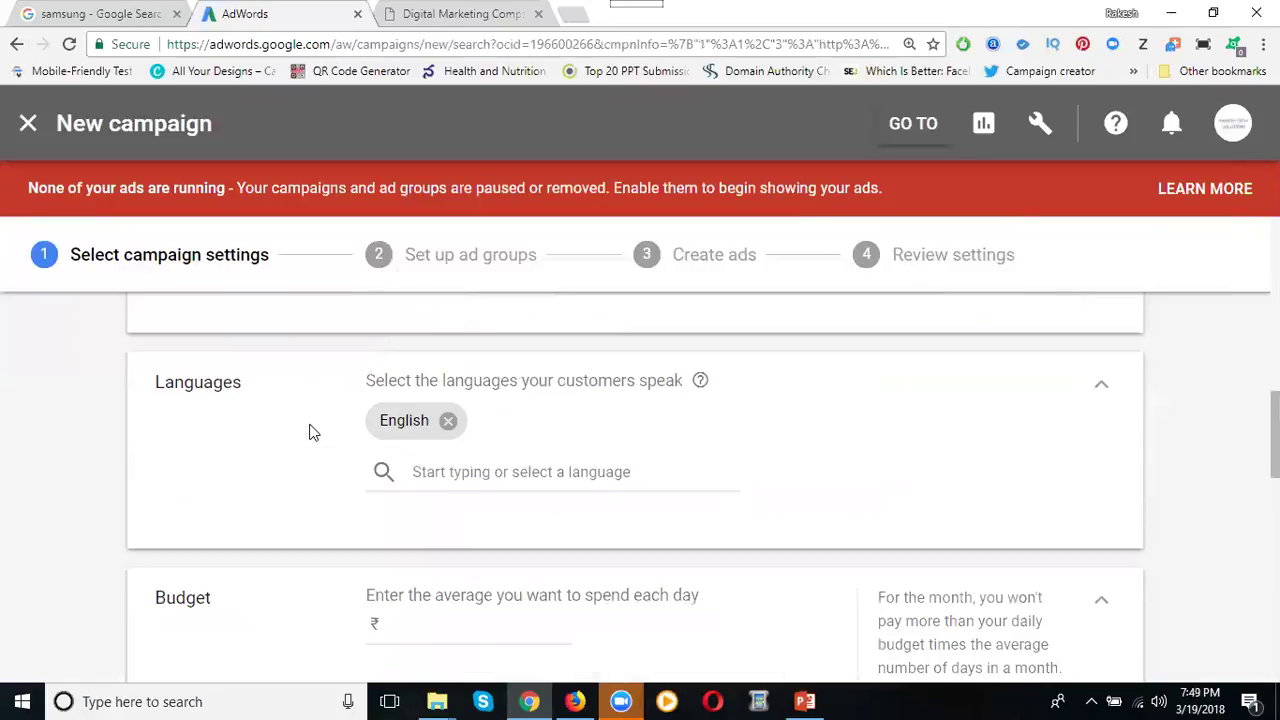
{"action": "left_click", "coordinate": [448, 421]}
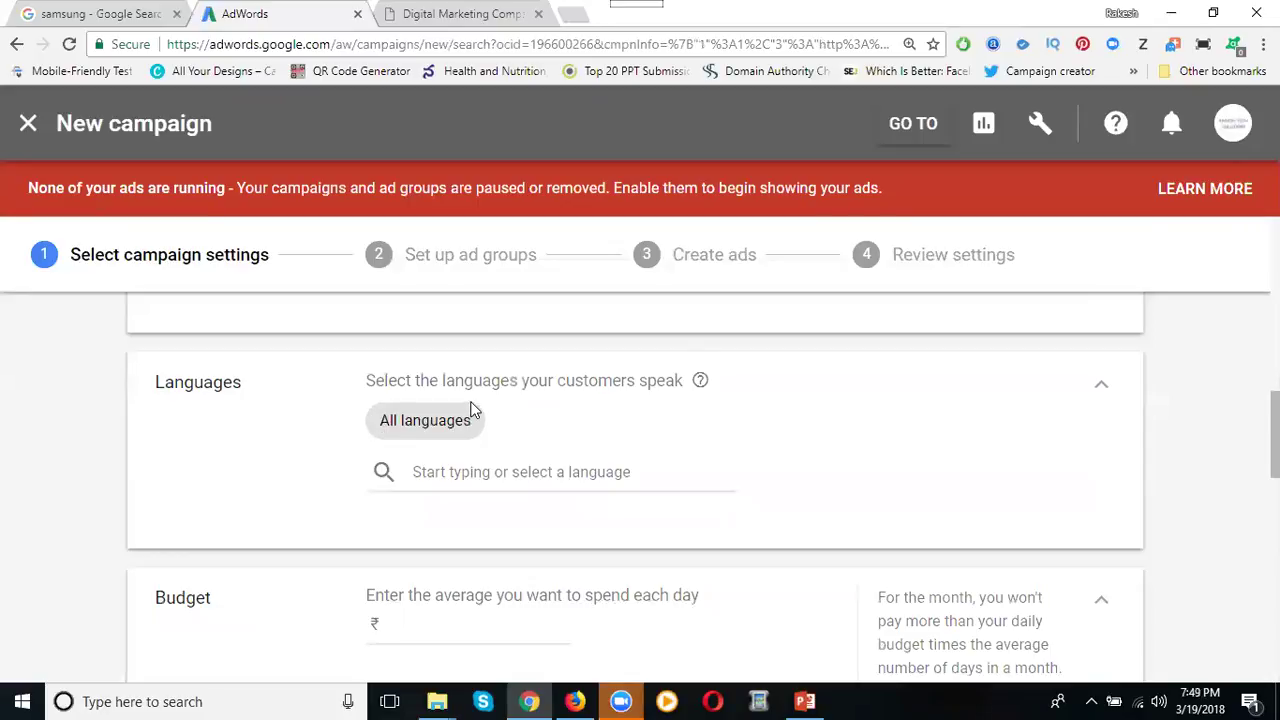
{"action": "left_click", "coordinate": [446, 474]}
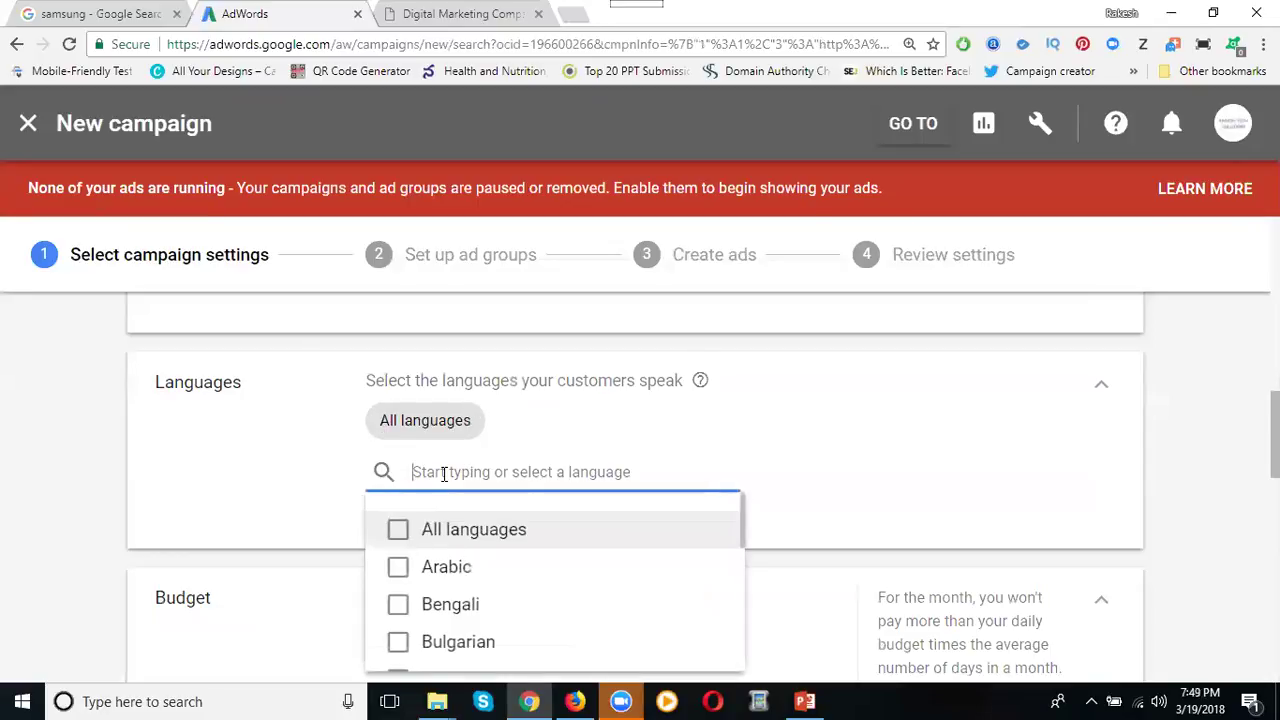
{"action": "type", "text": "english"}
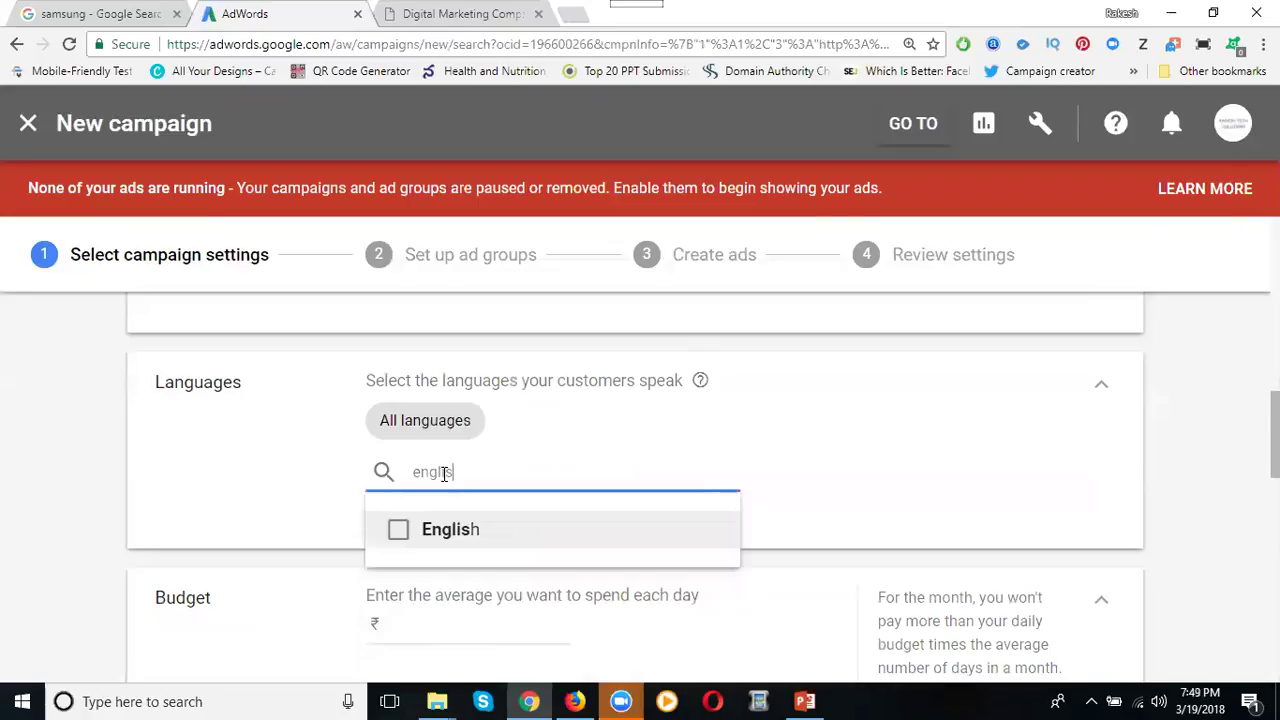
{"action": "left_click", "coordinate": [430, 529]}
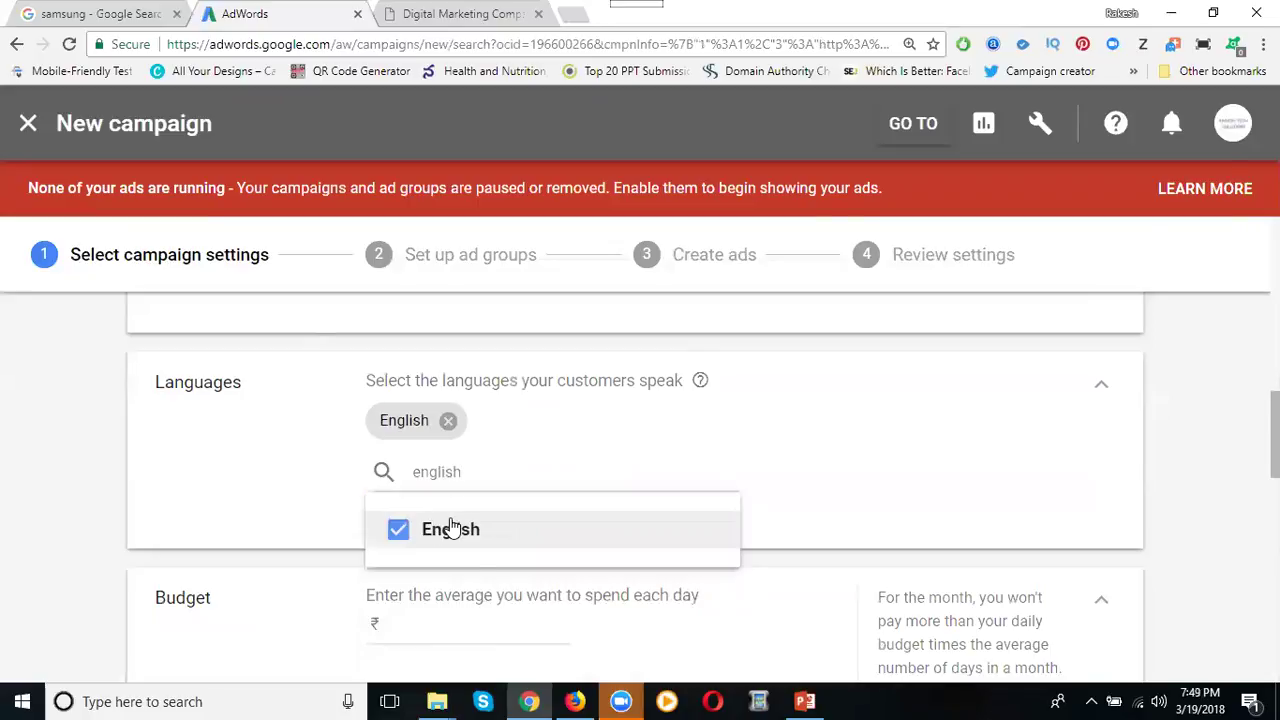
{"action": "left_click", "coordinate": [760, 462]}
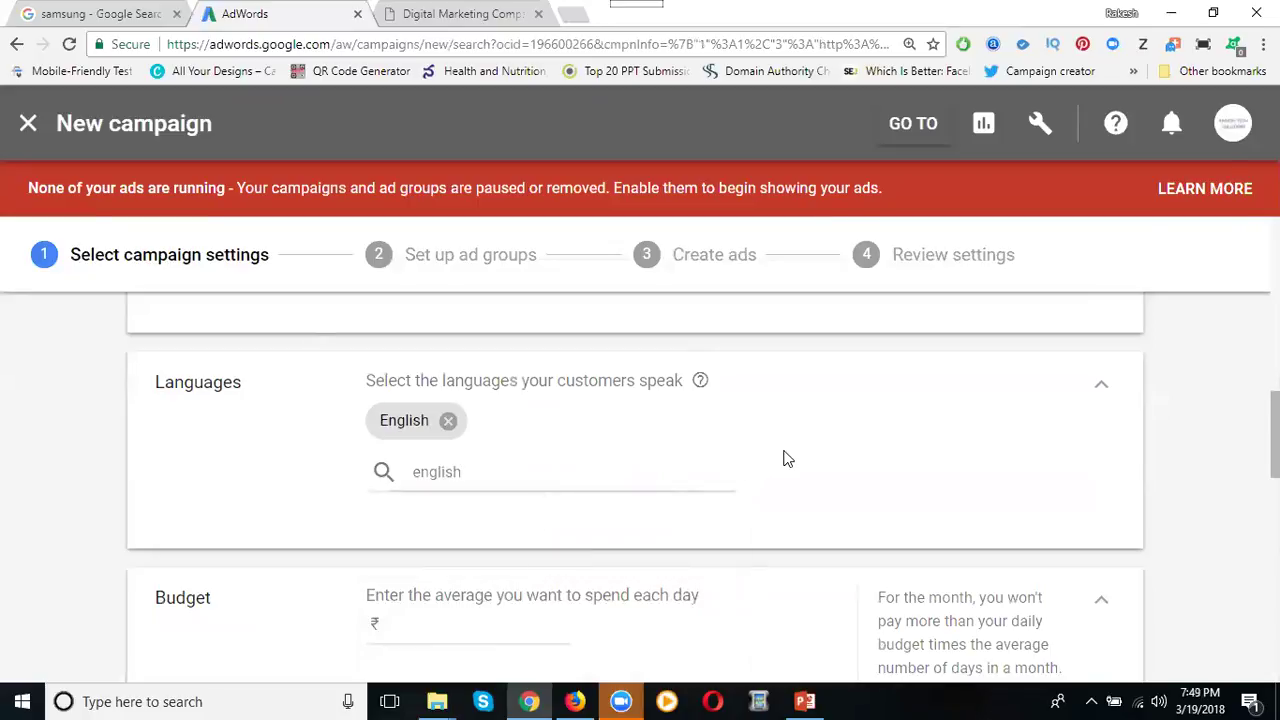
Step: Set the campaign's average daily budget to ₹1000 and check the available delivery methods
{"action": "scroll", "coordinate": [771, 457], "scroll_direction": "down", "scroll_amount": 1}
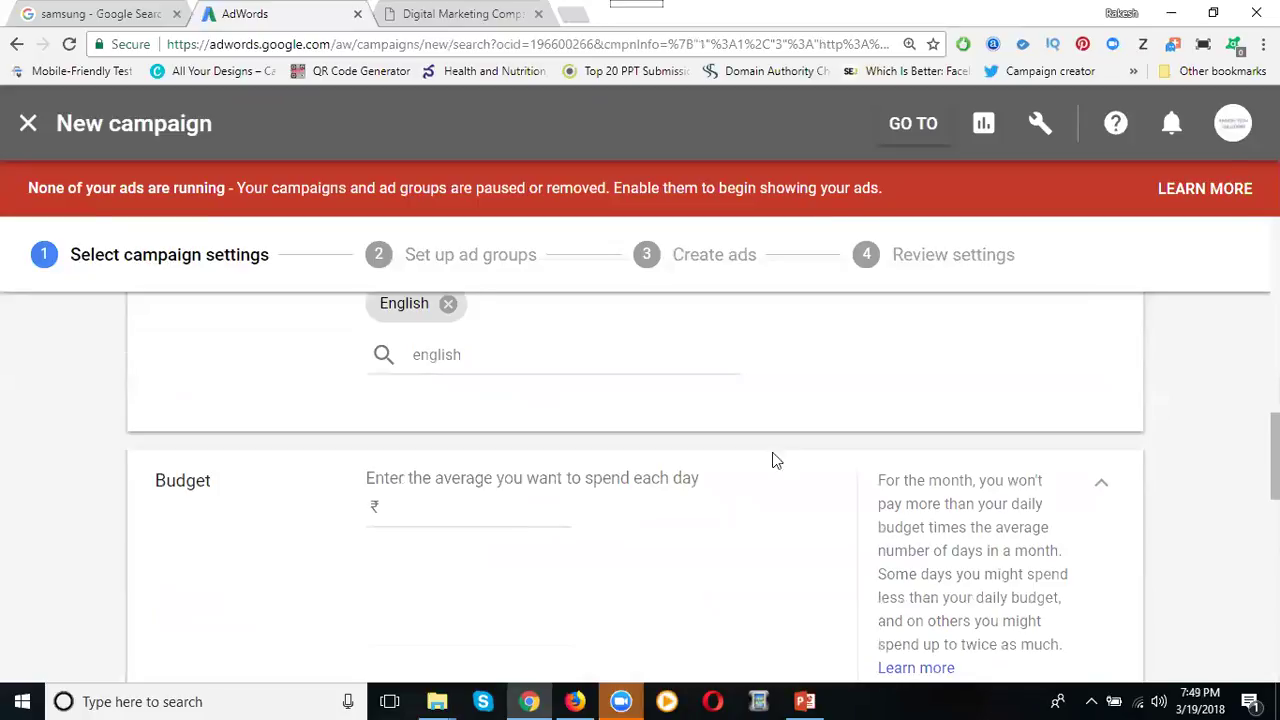
{"action": "left_click", "coordinate": [459, 506]}
{"action": "type", "text": "1000"}
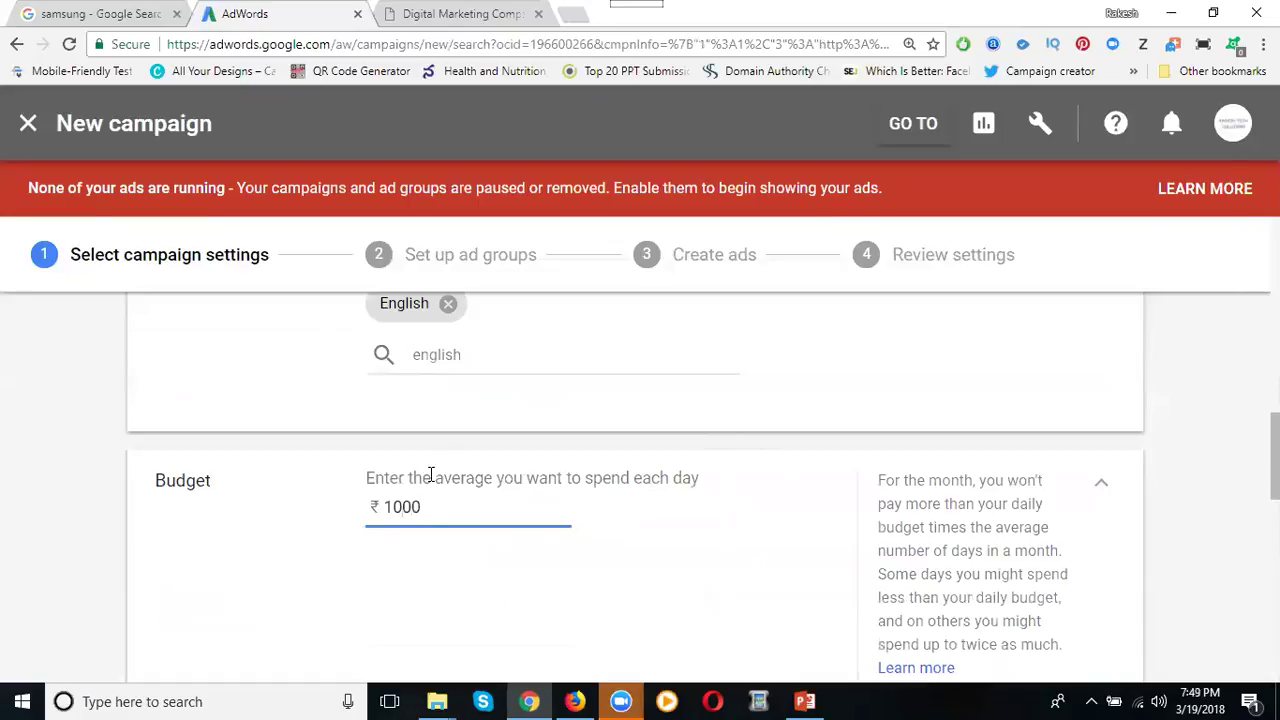
{"action": "scroll", "coordinate": [430, 480], "scroll_direction": "down", "scroll_amount": 2}
{"action": "scroll", "coordinate": [428, 482], "scroll_direction": "down", "scroll_amount": 1}
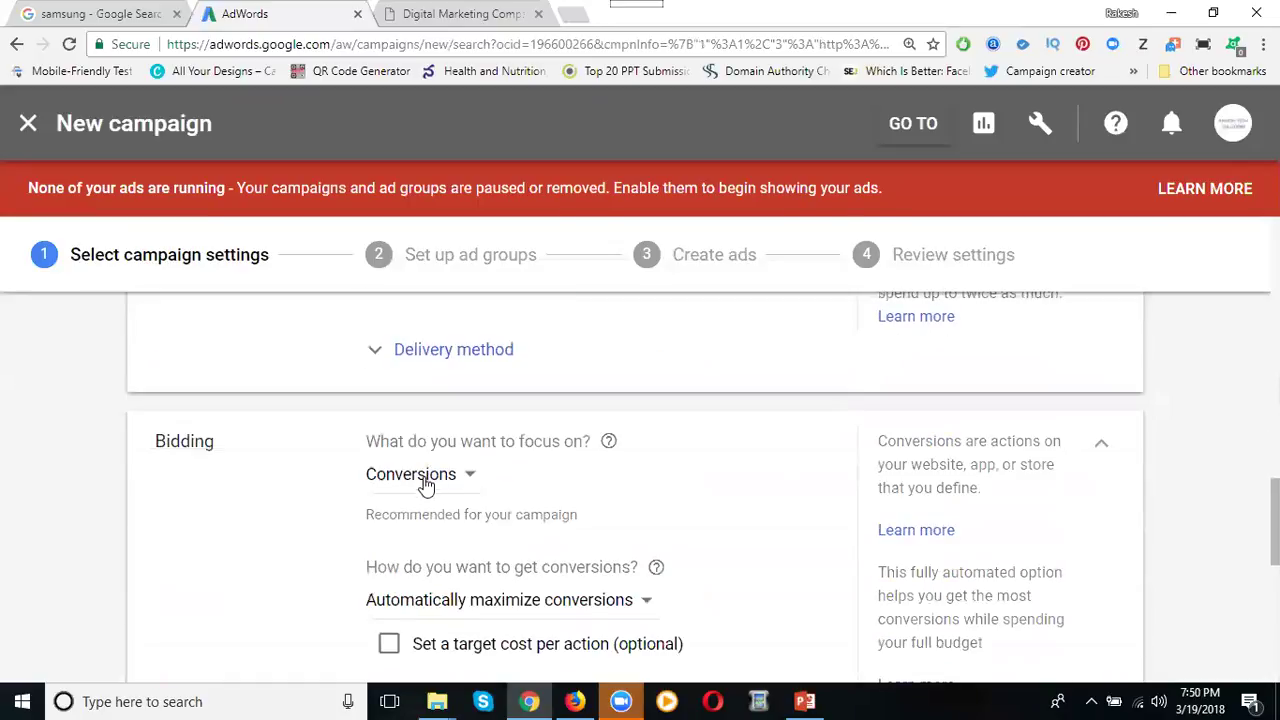
{"action": "left_click", "coordinate": [406, 356]}
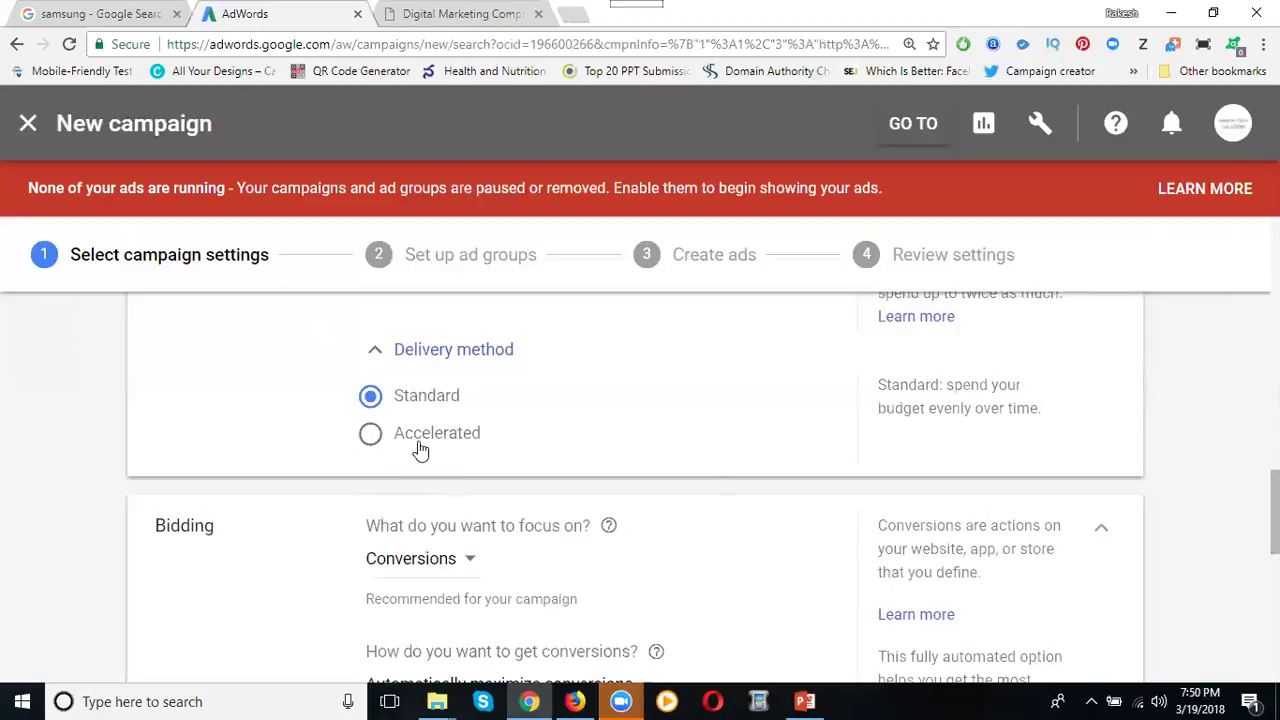
{"action": "left_click", "coordinate": [410, 368]}
Step: Set the campaign's bidding focus to Clicks
{"action": "scroll", "coordinate": [296, 460], "scroll_direction": "down", "scroll_amount": 1}
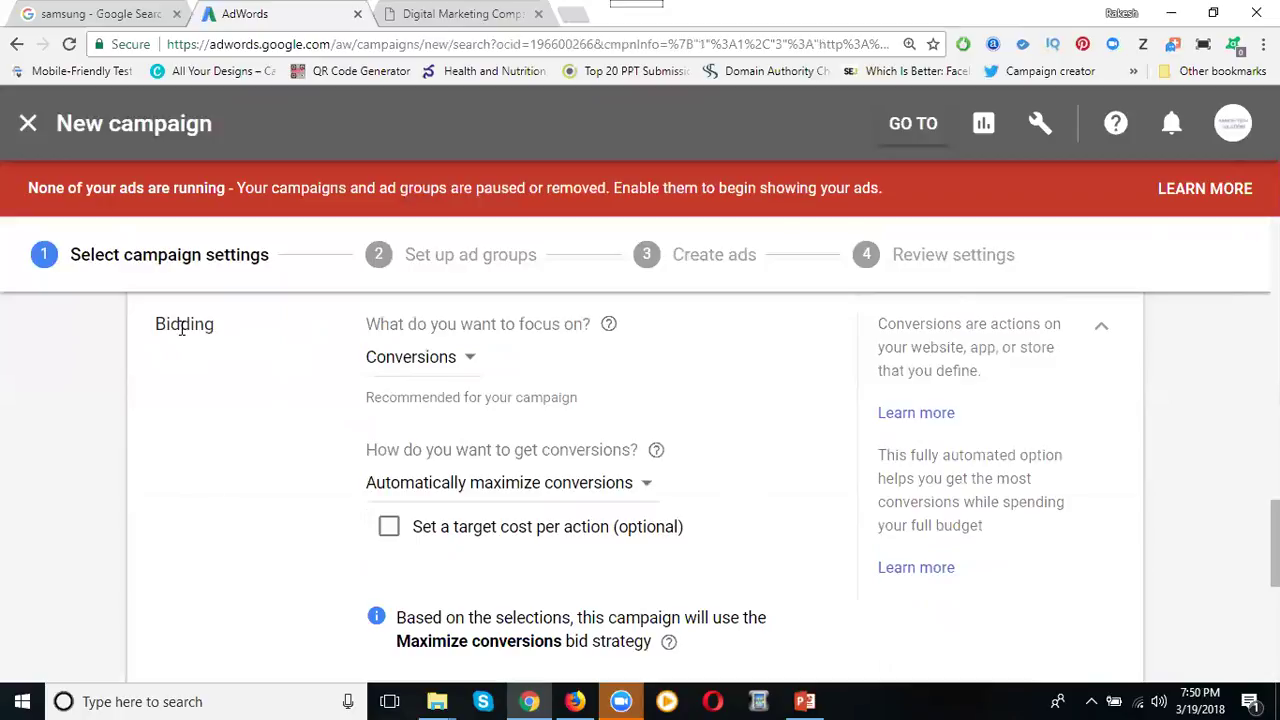
{"action": "left_click", "coordinate": [431, 370]}
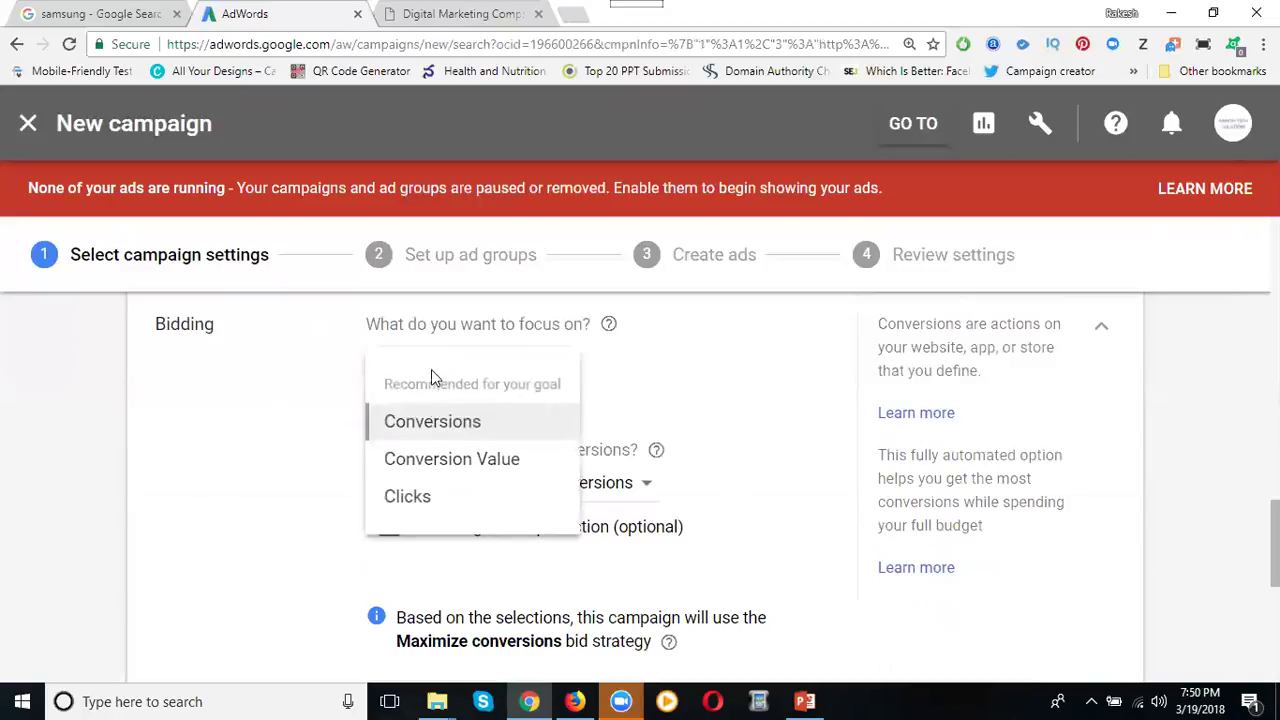
{"action": "left_click", "coordinate": [408, 500]}
Step: Switch the way of getting clicks to Manually set bids and return it to Automatically maximize clicks
{"action": "scroll", "coordinate": [243, 457], "scroll_direction": "down", "scroll_amount": 1}
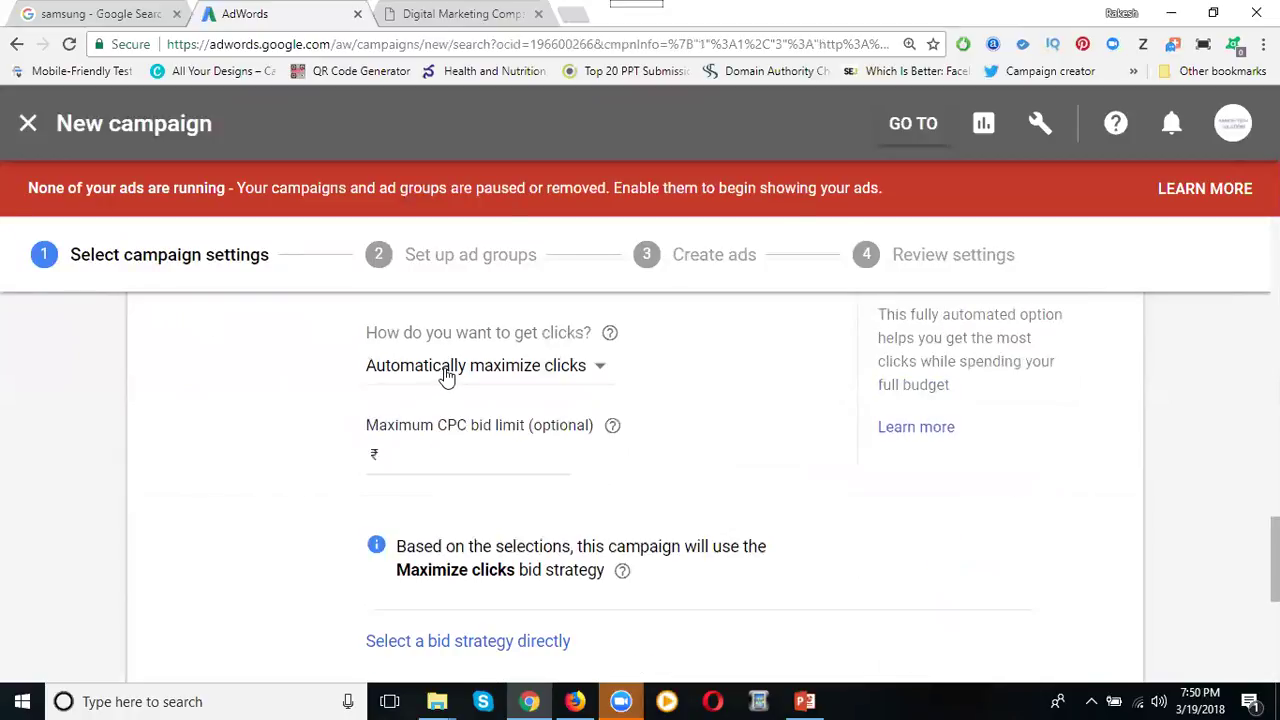
{"action": "left_click", "coordinate": [506, 380]}
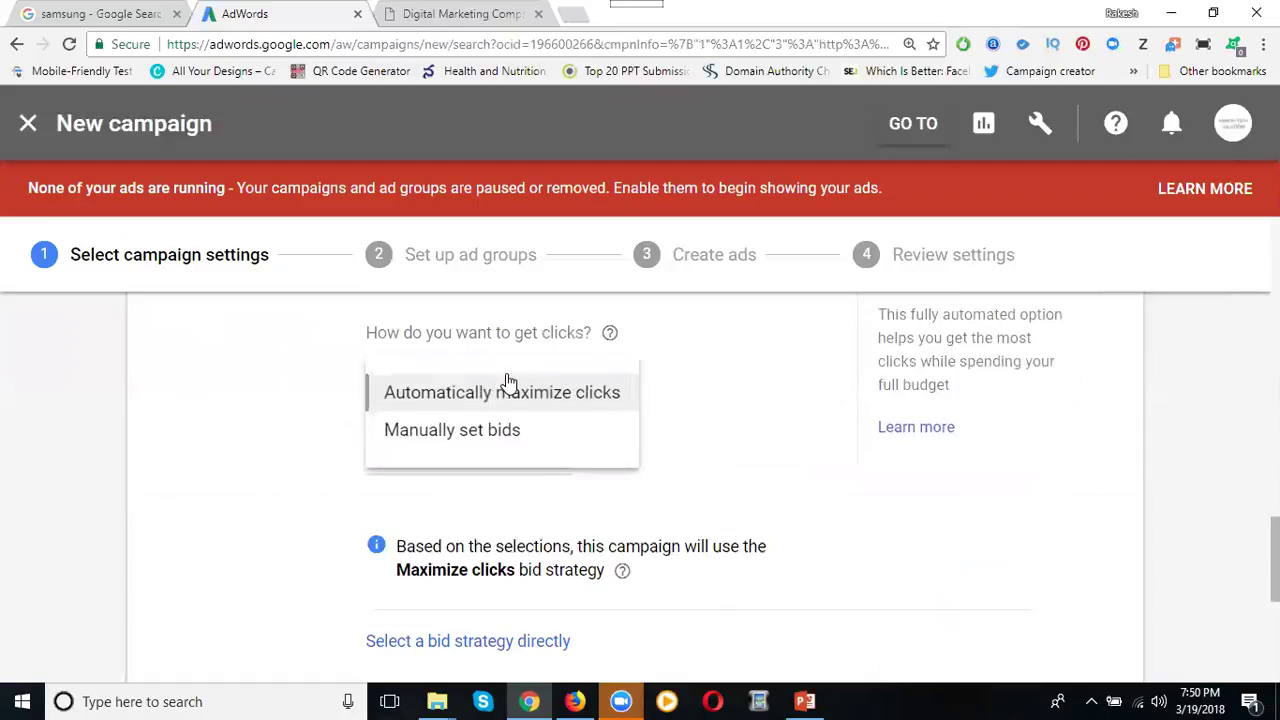
{"action": "left_click", "coordinate": [472, 432]}
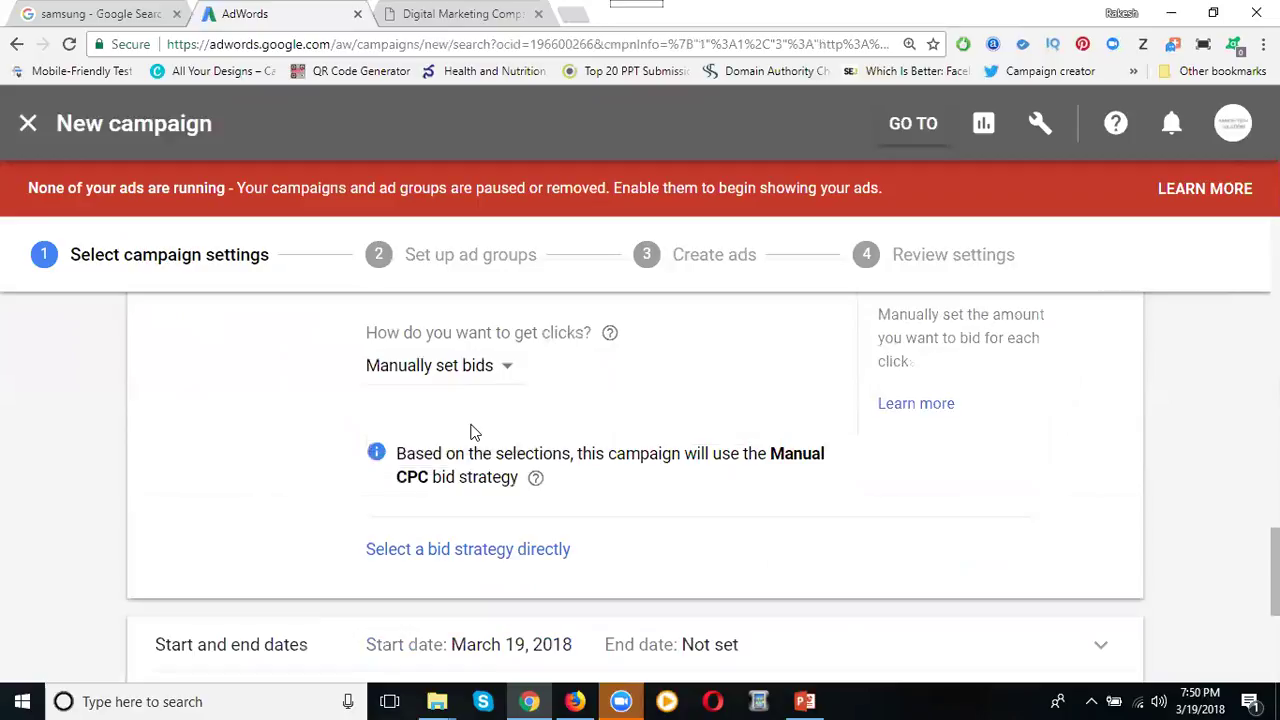
{"action": "left_click", "coordinate": [455, 368]}
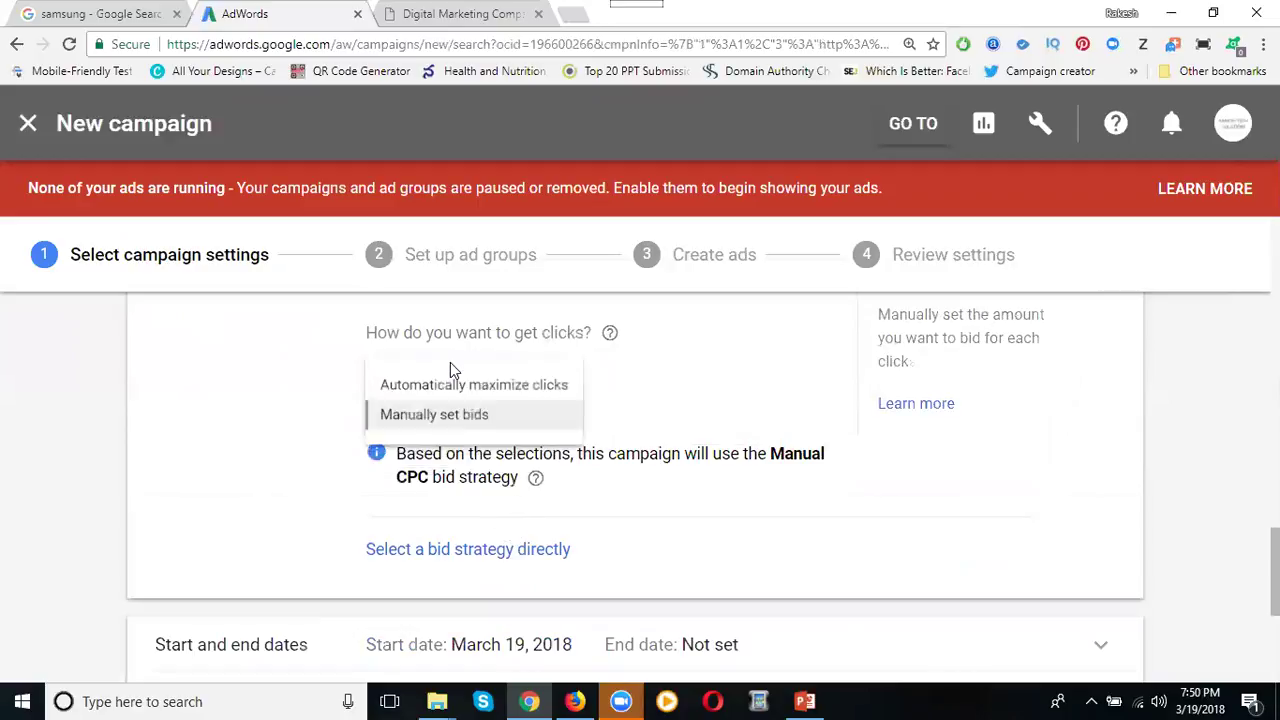
{"action": "left_click", "coordinate": [449, 313]}
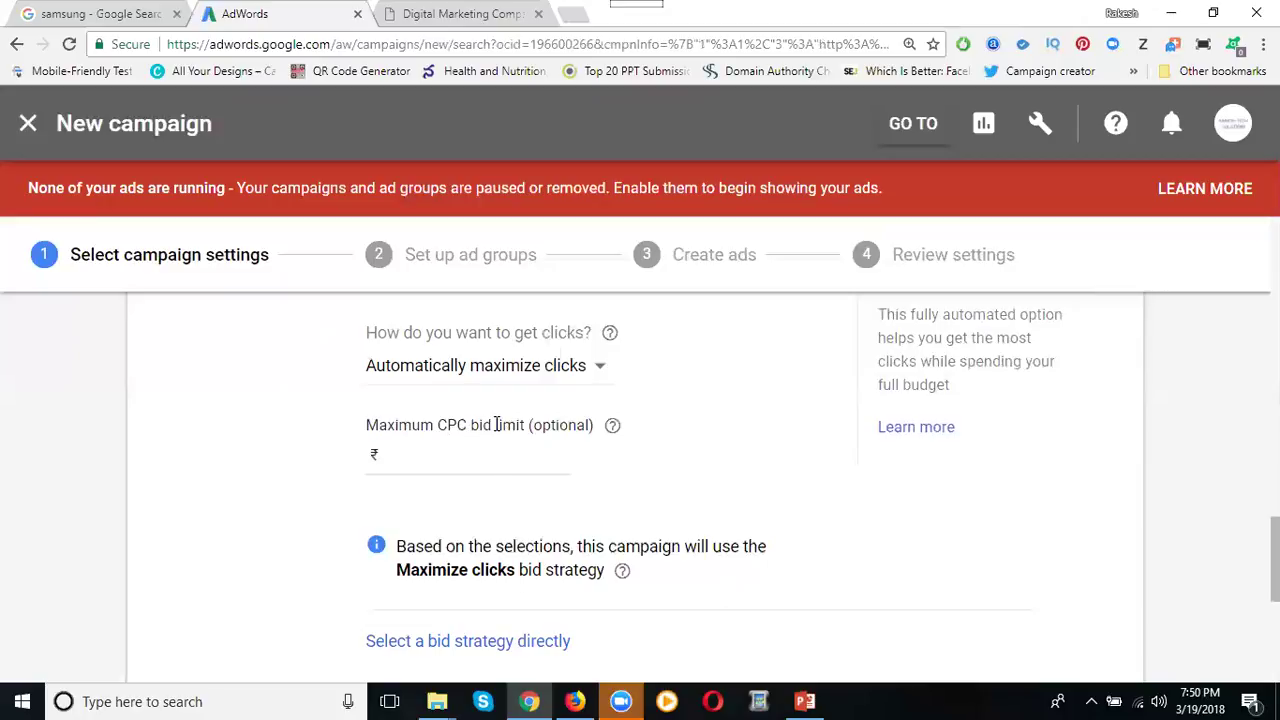
Step: Set the maximum CPC bid limit to ₹2 and check it against the daily budget
{"action": "left_click", "coordinate": [459, 456]}
{"action": "type", "text": "2"}
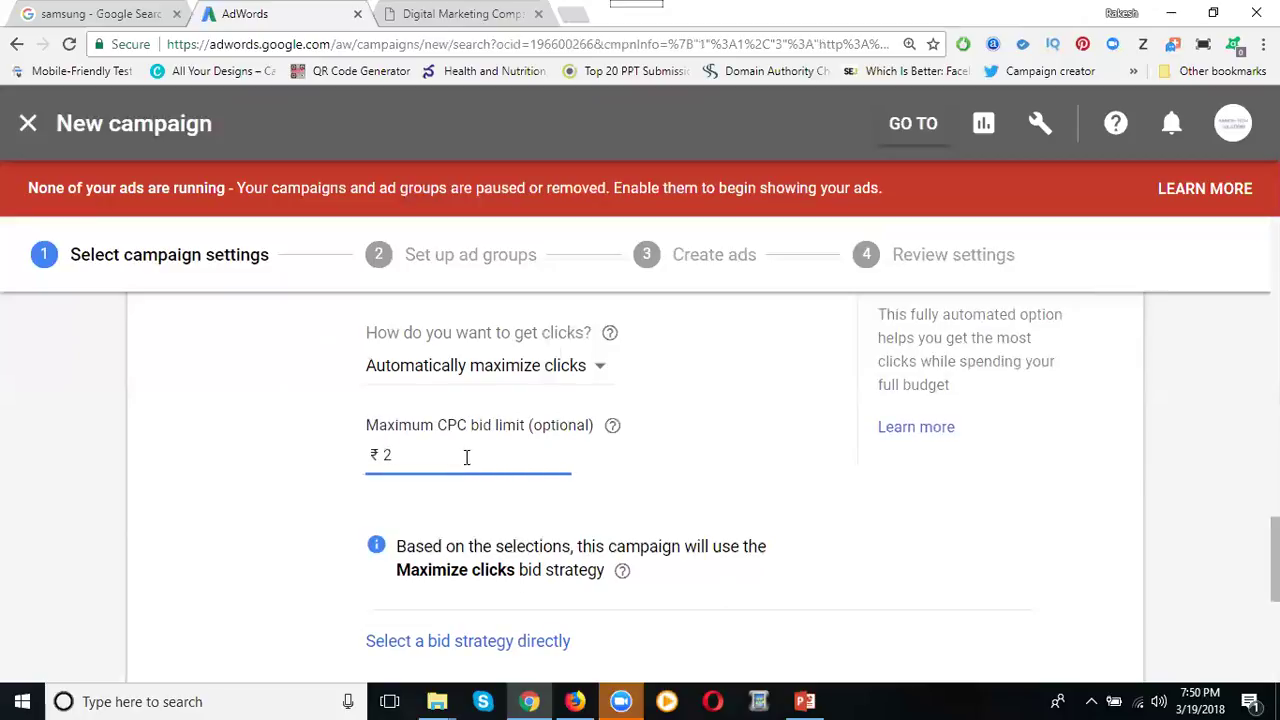
{"action": "scroll", "coordinate": [466, 458], "scroll_direction": "up", "scroll_amount": 6}
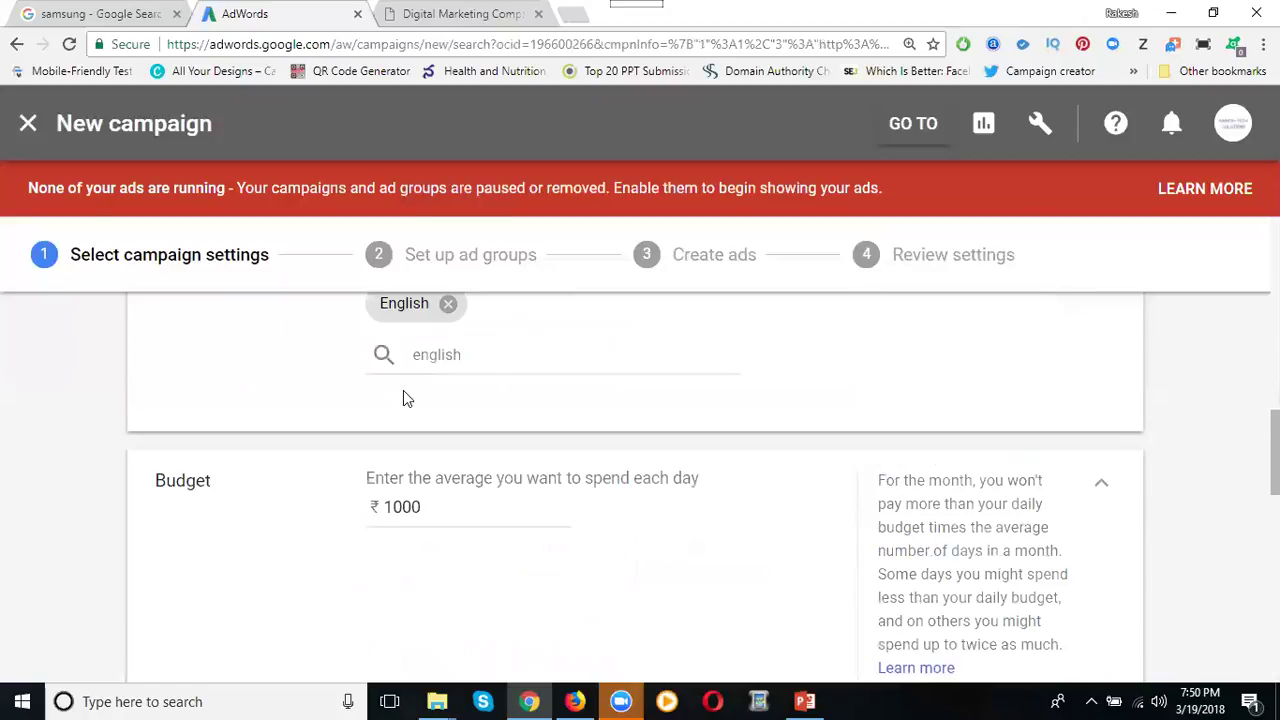
{"action": "scroll", "coordinate": [408, 437], "scroll_direction": "down", "scroll_amount": 6}
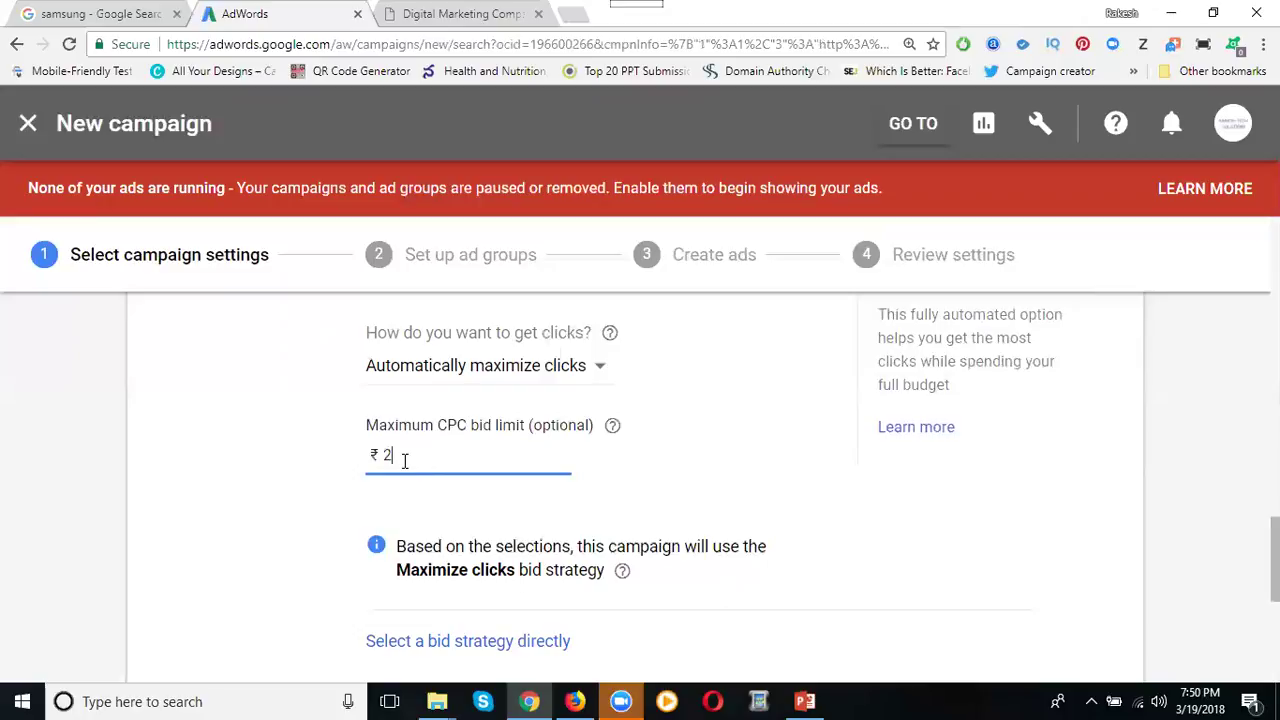
{"action": "scroll", "coordinate": [330, 452], "scroll_direction": "down", "scroll_amount": 2}
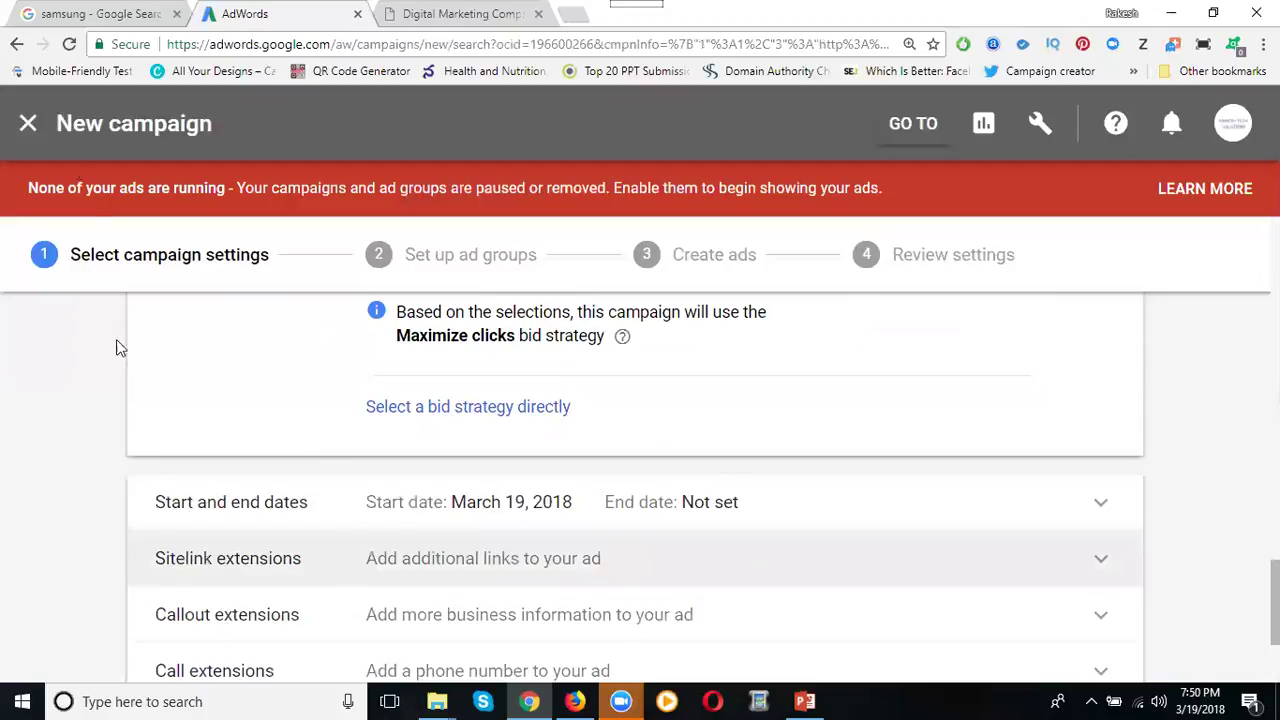
Step: Search Google for "digital marketing training" to view its ads, and return to the AdWords campaign's date and extension settings
{"action": "left_click", "coordinate": [55, 13]}
{"action": "scroll", "coordinate": [46, 280], "scroll_direction": "down", "scroll_amount": 5}
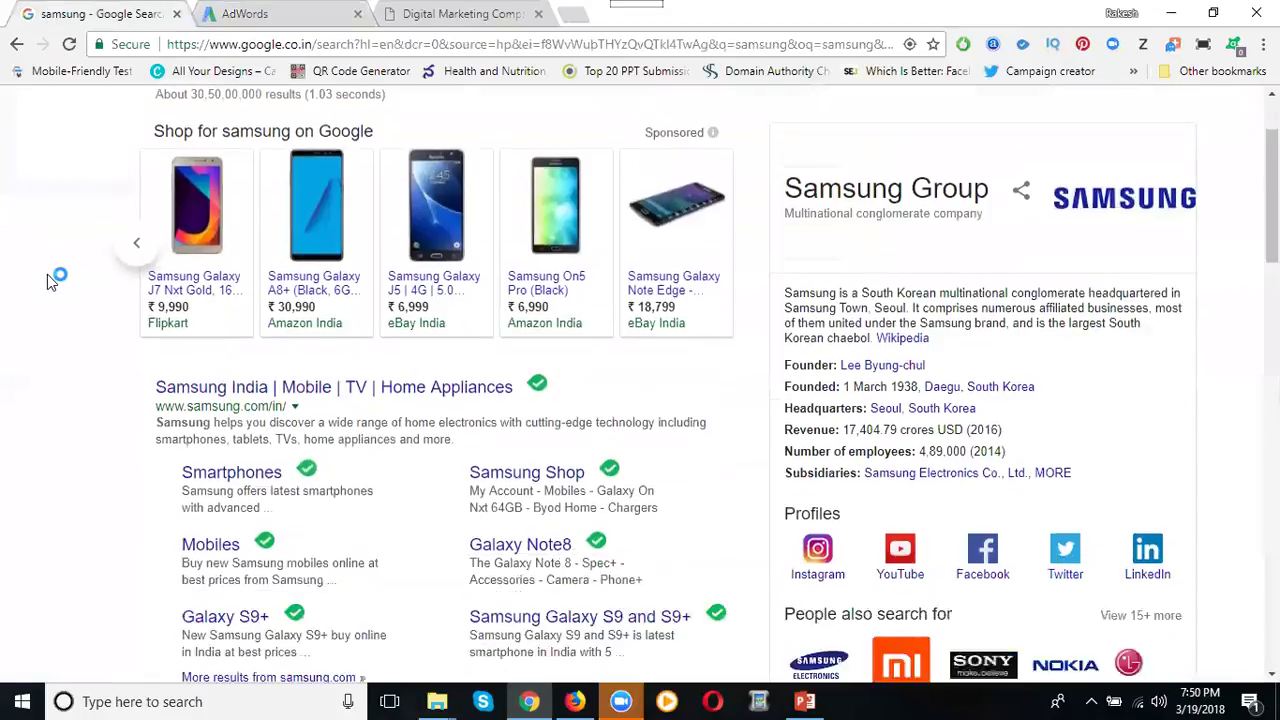
{"action": "scroll", "coordinate": [43, 286], "scroll_direction": "down", "scroll_amount": 2}
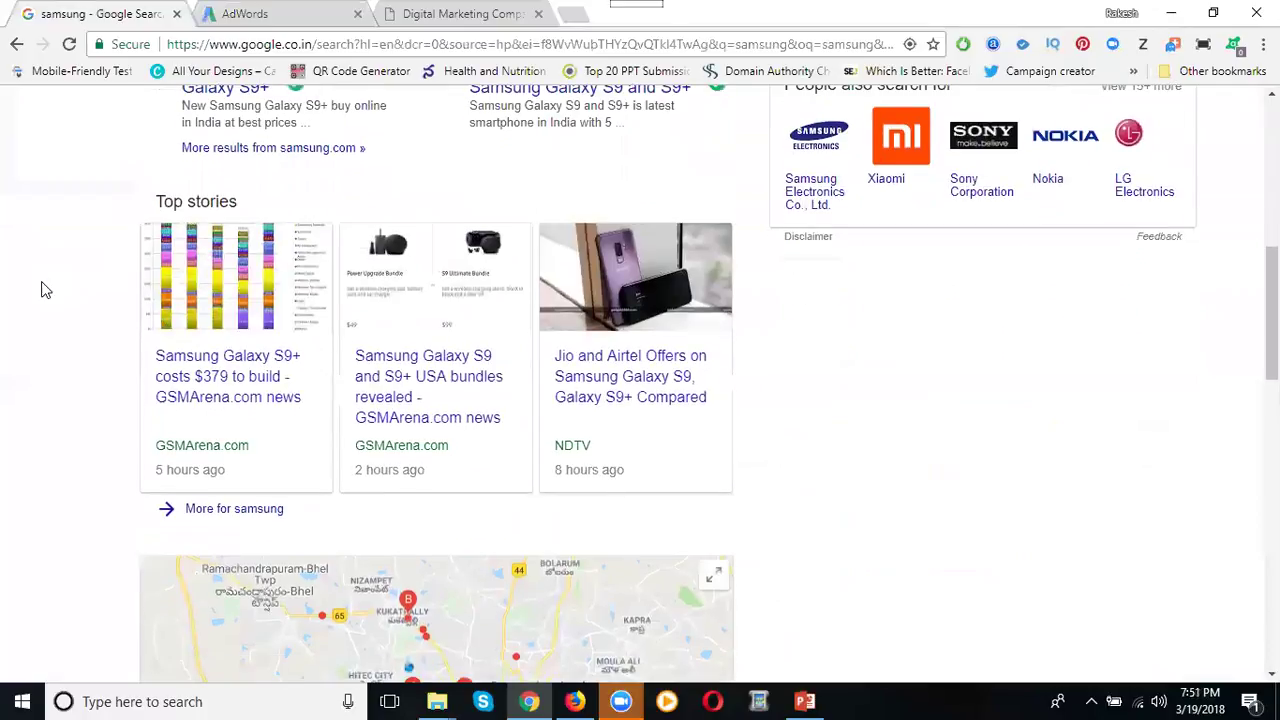
{"action": "scroll", "coordinate": [43, 286], "scroll_direction": "up", "scroll_amount": 7}
{"action": "left_click", "coordinate": [269, 127]}
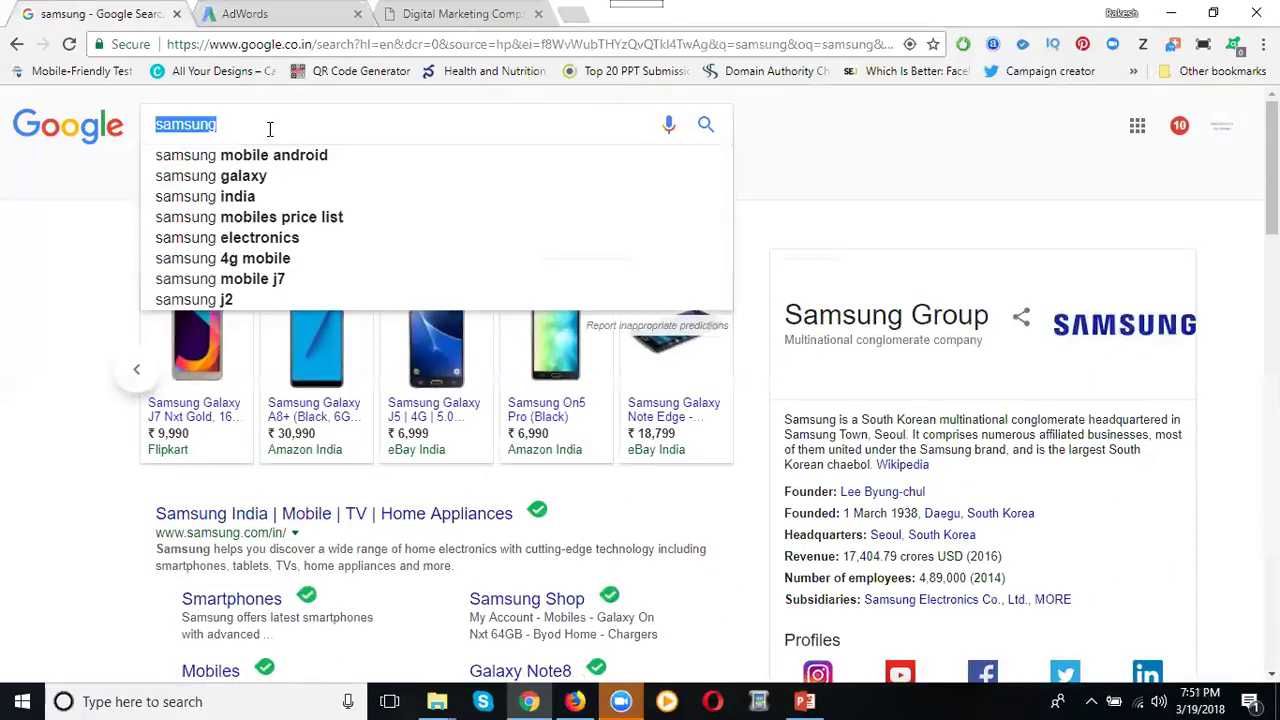
{"action": "type", "text": "digital m"}
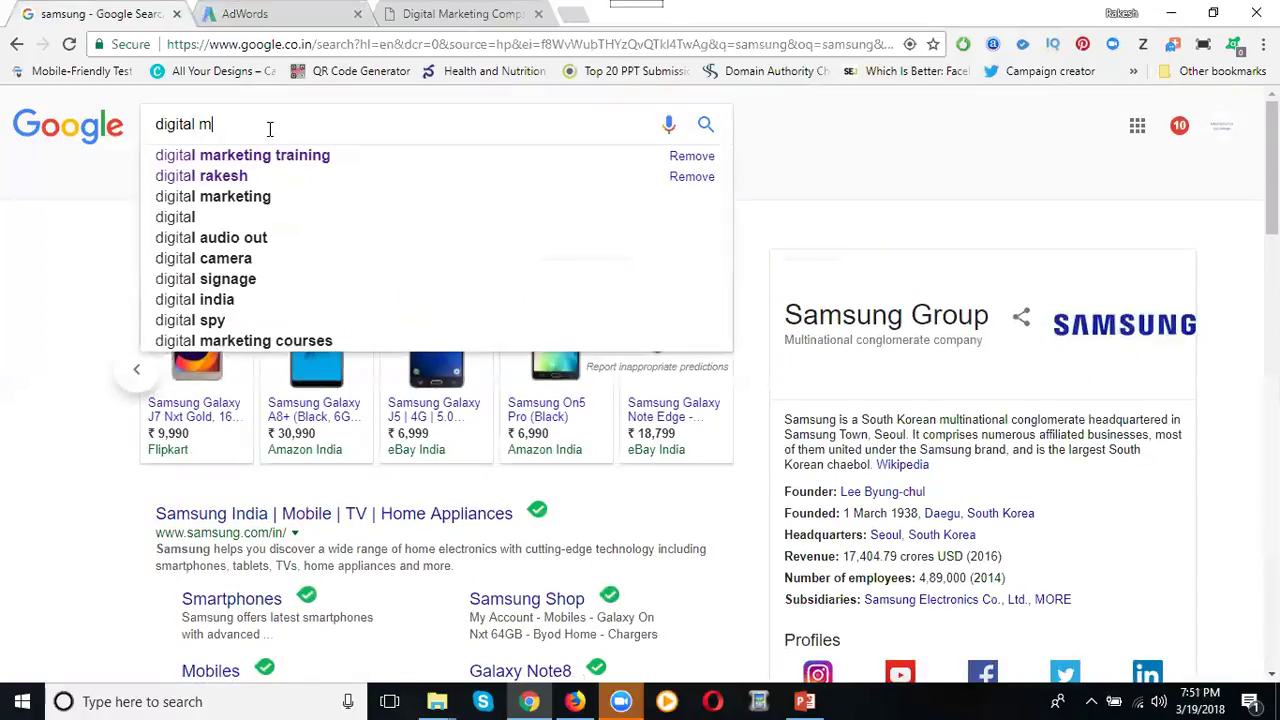
{"action": "type", "text": "arketing t"}
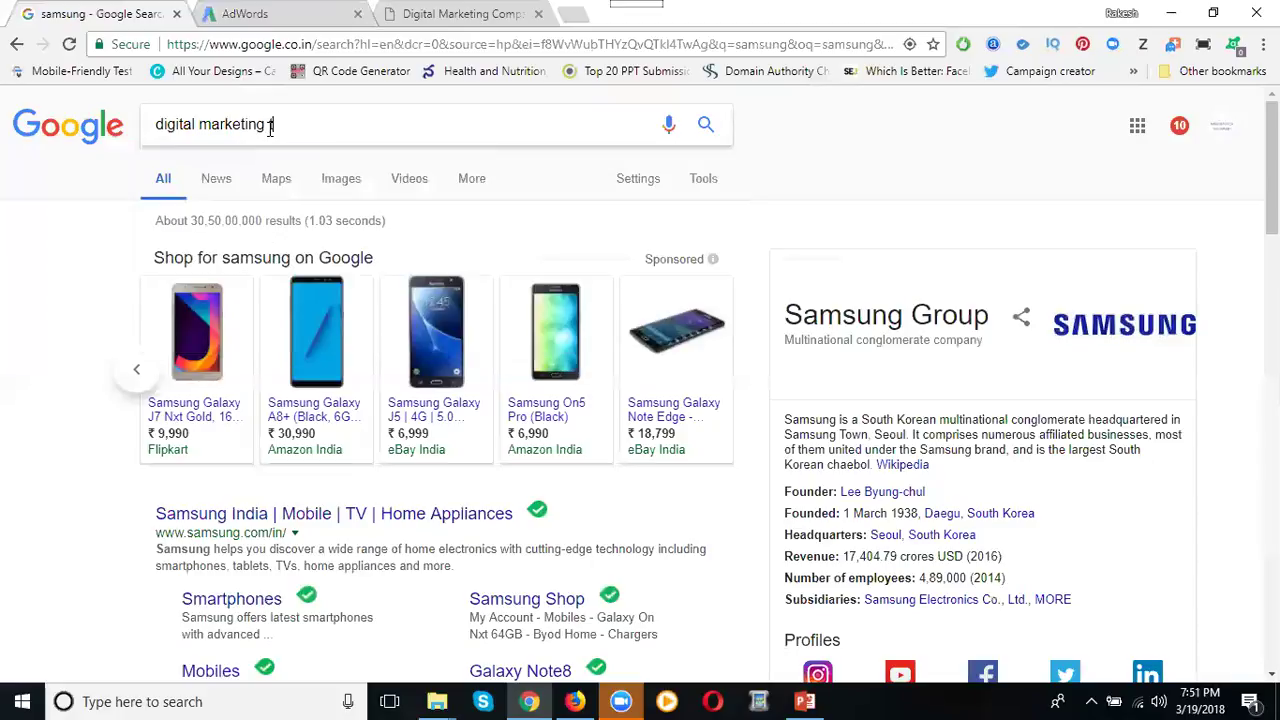
{"action": "type", "text": "raining"}
{"action": "key", "text": "Return"}
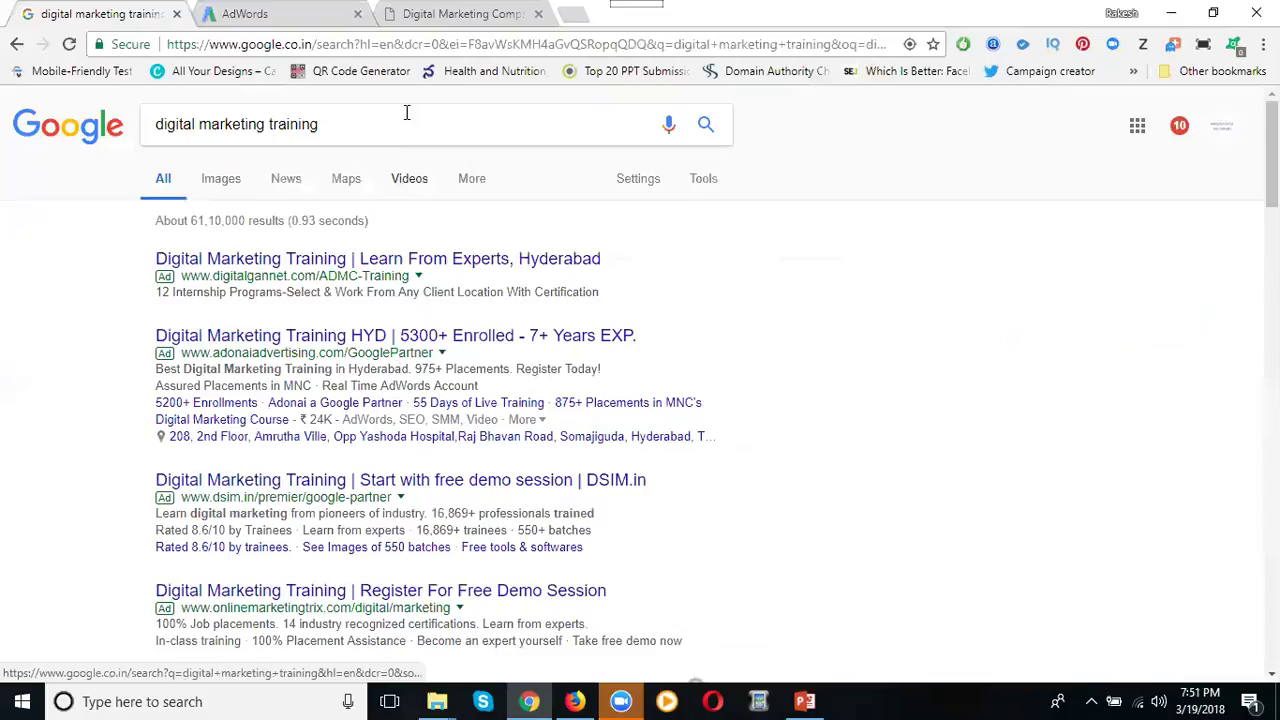
{"action": "left_click", "coordinate": [303, 13]}
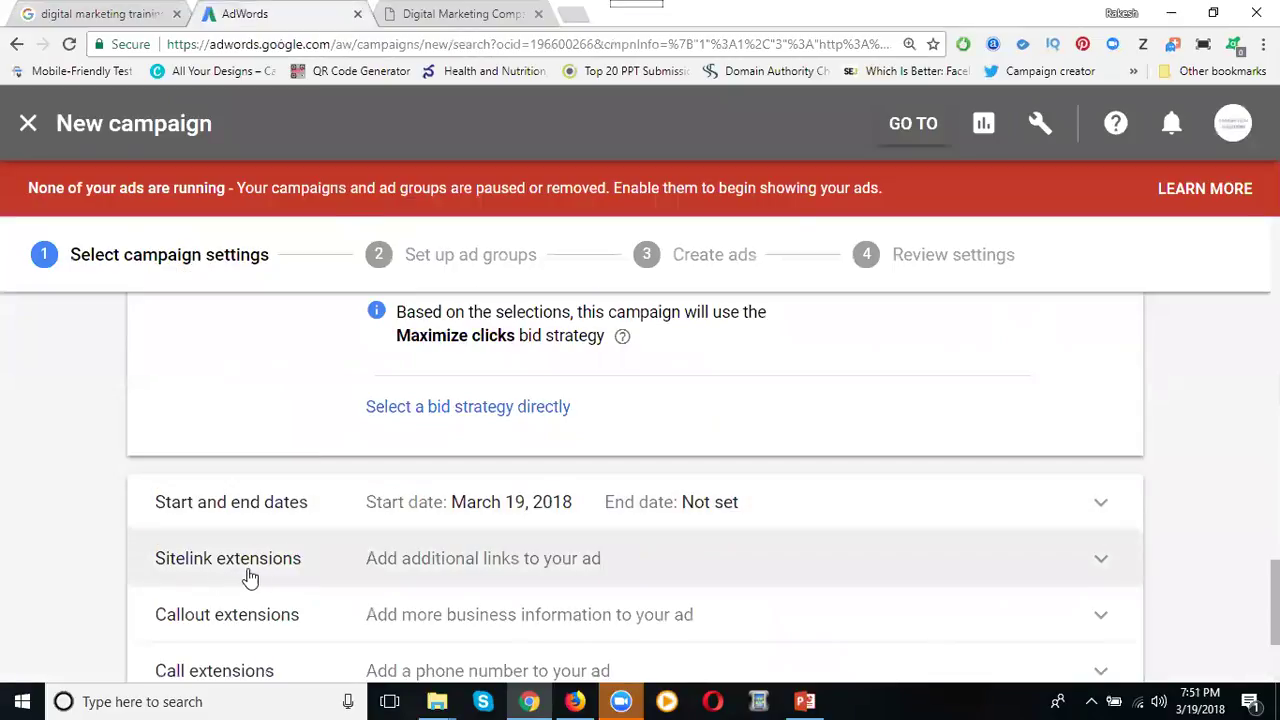
{"action": "scroll", "coordinate": [238, 573], "scroll_direction": "down", "scroll_amount": 1}
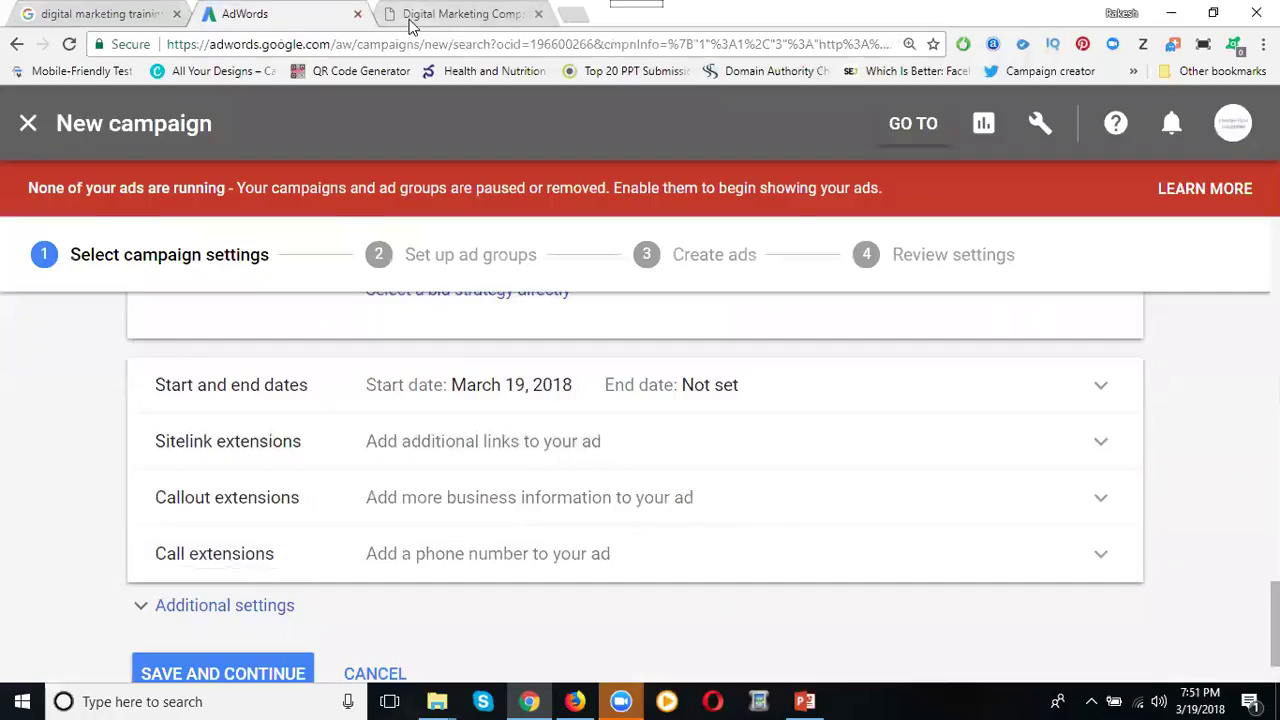
Step: Review the ads on the Google results page for "digital marketing training" and return to the AdWords campaign
{"action": "left_click", "coordinate": [110, 13]}
{"action": "scroll", "coordinate": [395, 368], "scroll_direction": "down", "scroll_amount": 1}
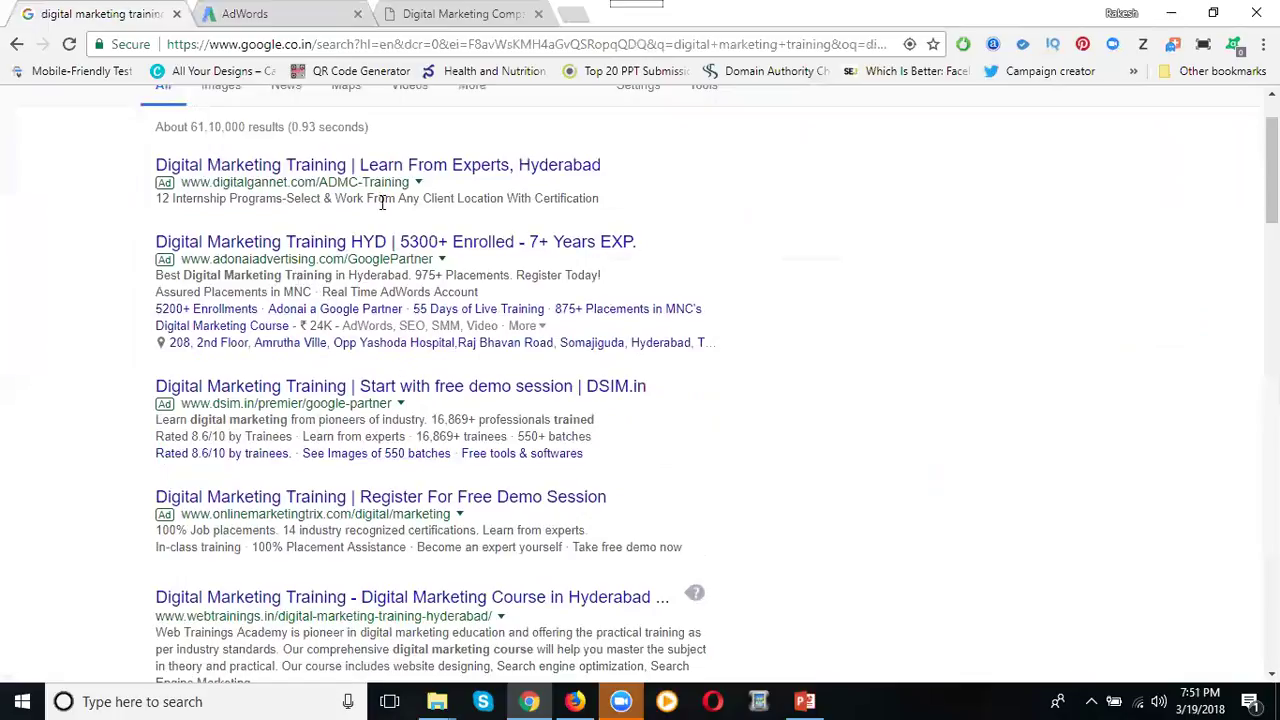
{"action": "scroll", "coordinate": [325, 292], "scroll_direction": "down", "scroll_amount": 3}
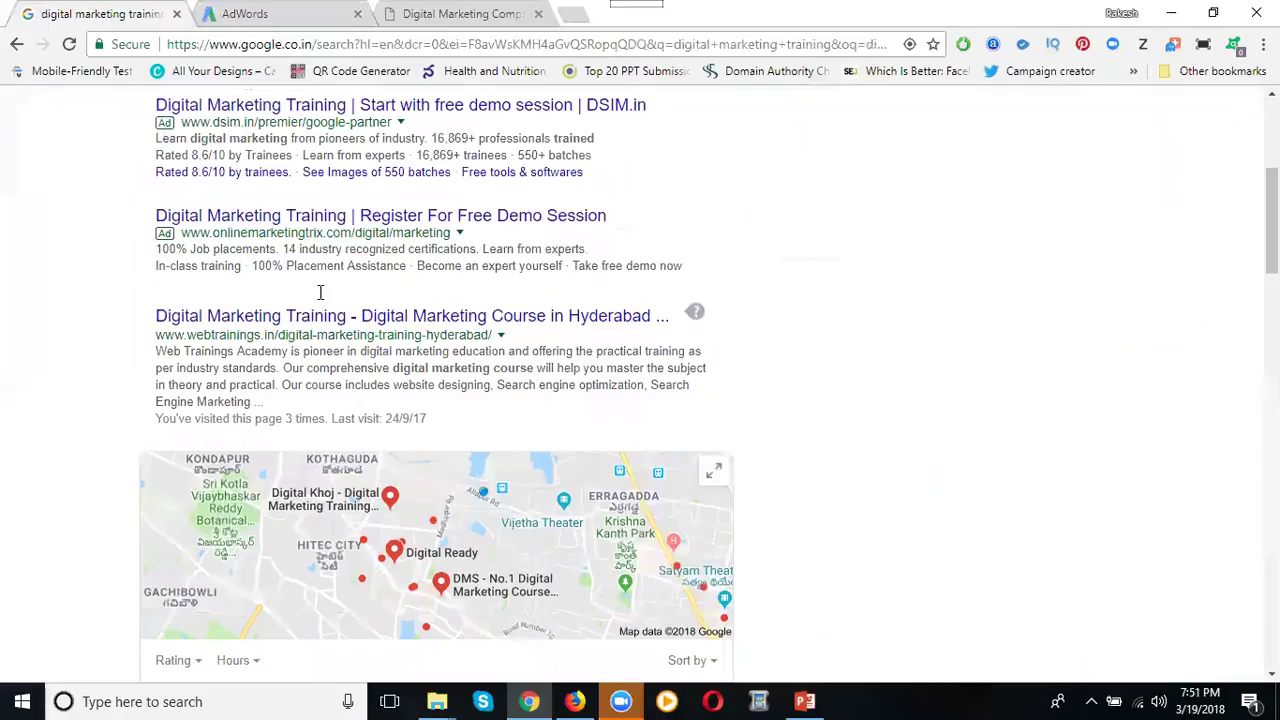
{"action": "scroll", "coordinate": [320, 292], "scroll_direction": "down", "scroll_amount": 18}
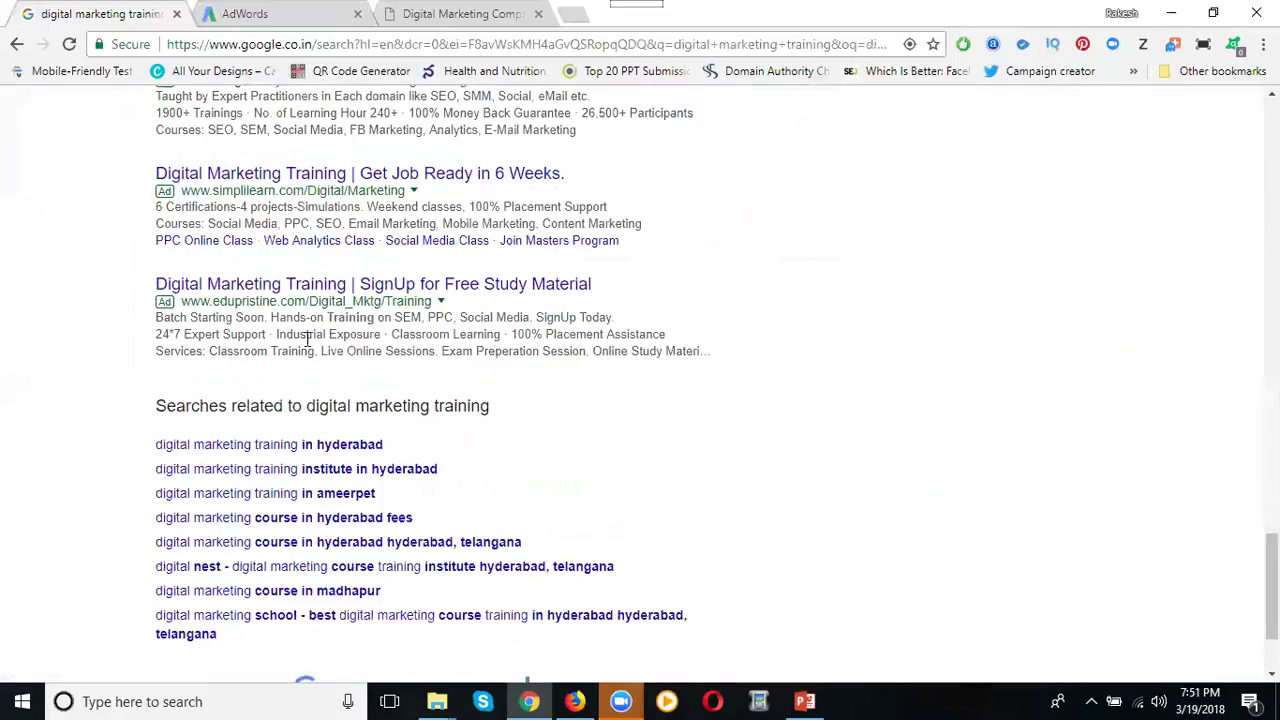
{"action": "scroll", "coordinate": [276, 357], "scroll_direction": "up", "scroll_amount": 1}
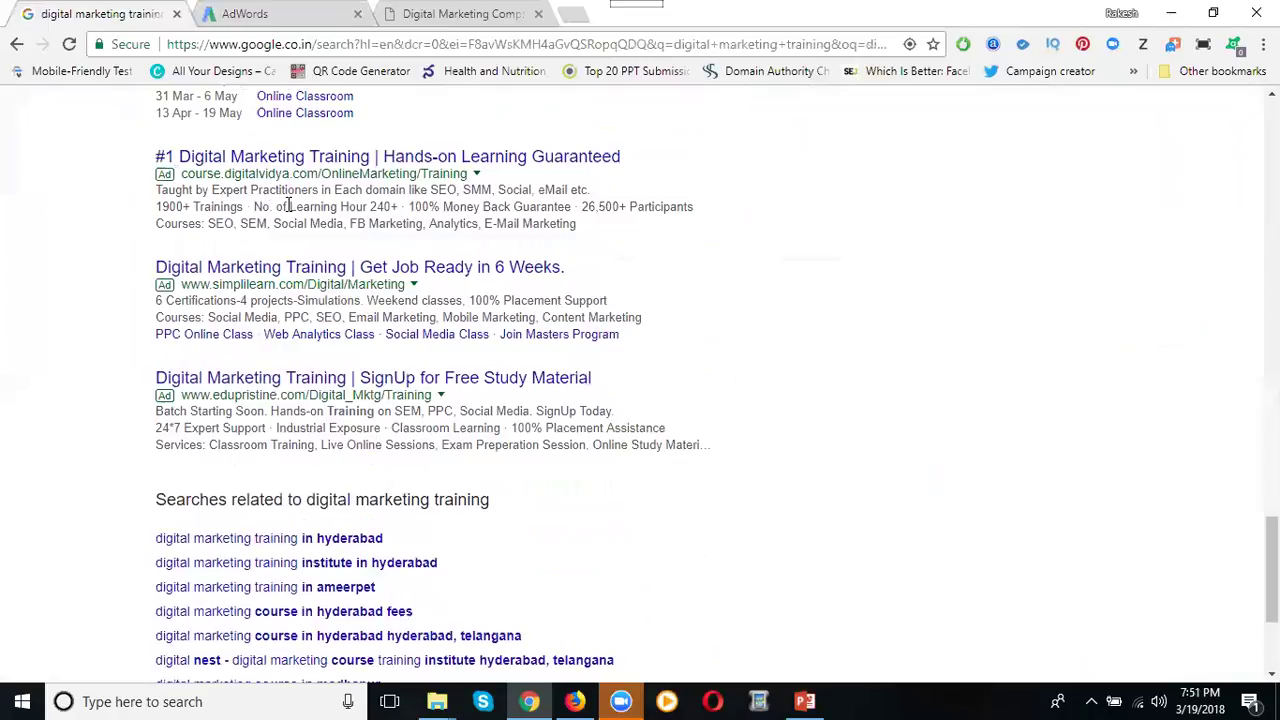
{"action": "left_click", "coordinate": [290, 14]}
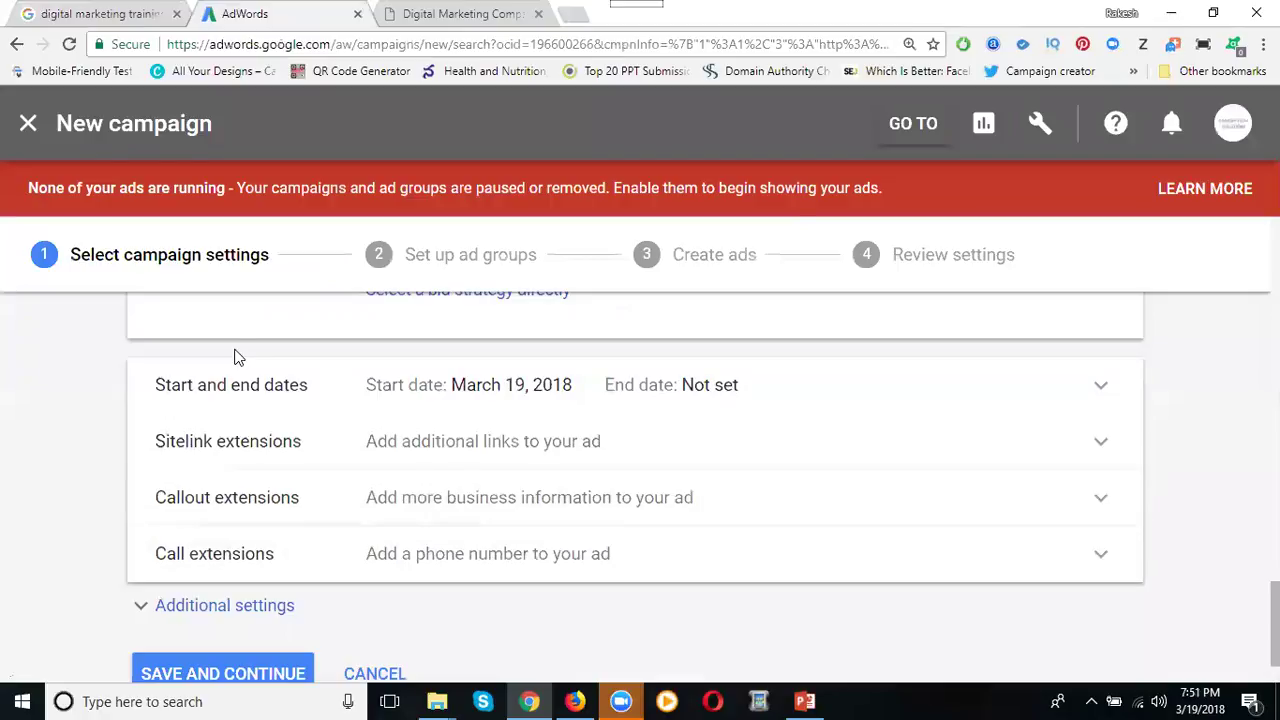
Step: Save the campaign settings and name the first ad group "dm training"
{"action": "scroll", "coordinate": [236, 357], "scroll_direction": "down", "scroll_amount": 1}
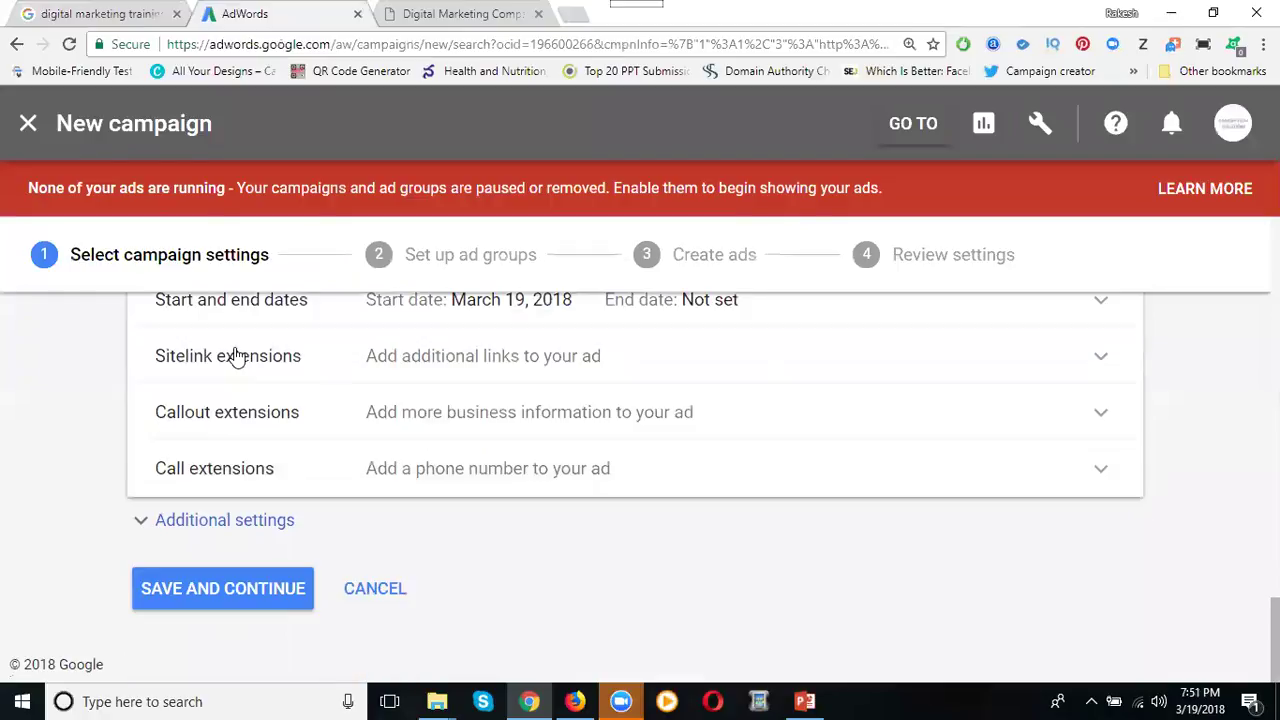
{"action": "left_click", "coordinate": [194, 597]}
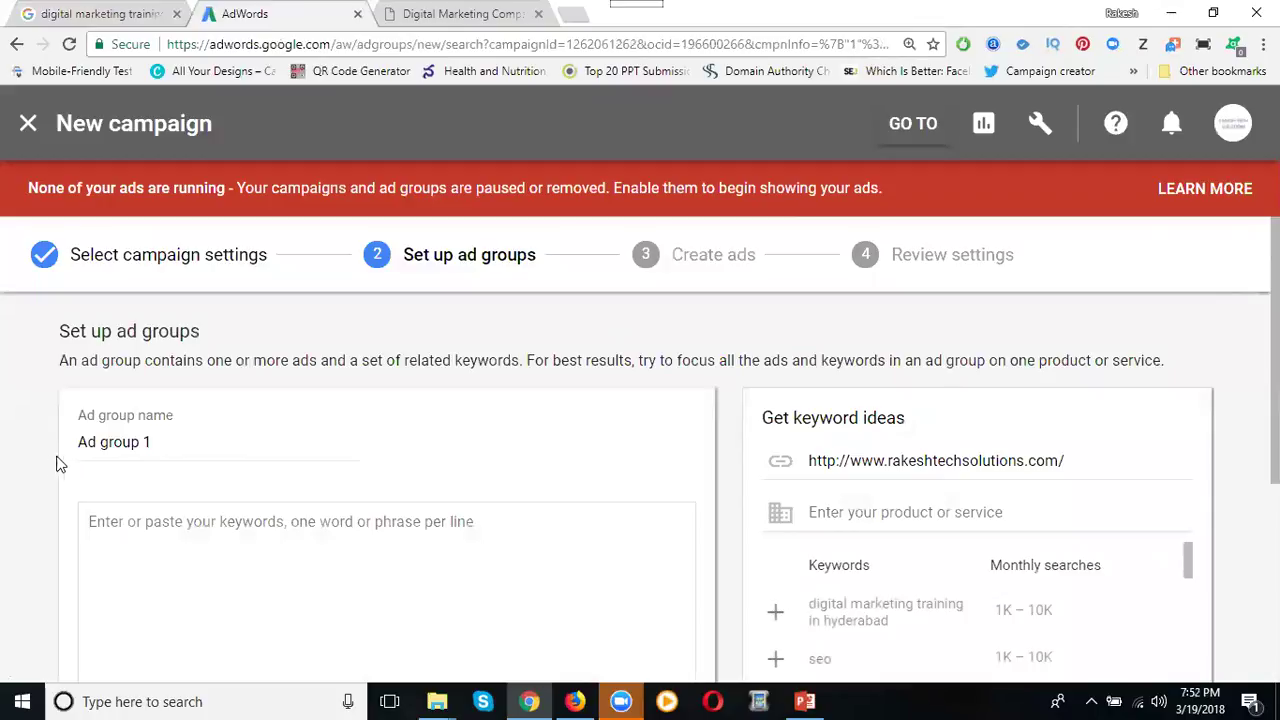
{"action": "left_click", "coordinate": [93, 436]}
{"action": "key", "text": "ctrl+a"}
{"action": "type", "text": "d"}
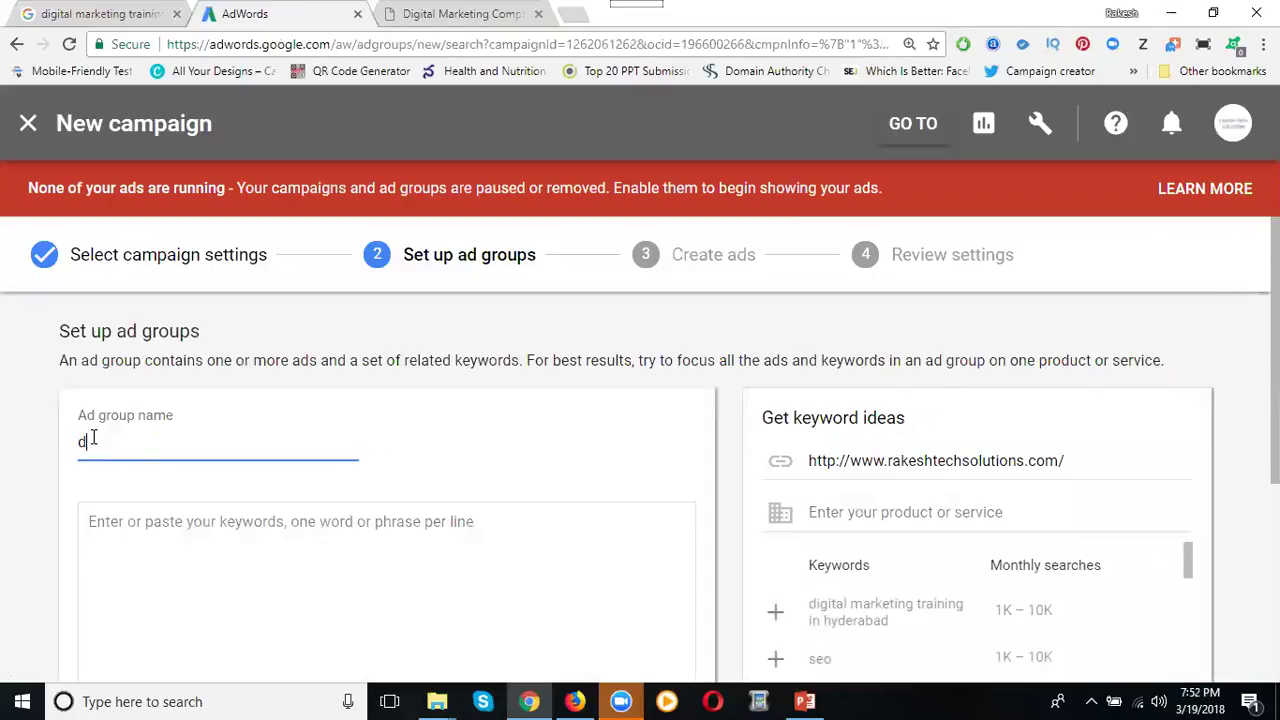
{"action": "type", "text": "m training"}
Step: Get keyword ideas for the product or service "digital marketing training"
{"action": "scroll", "coordinate": [160, 384], "scroll_direction": "down", "scroll_amount": 1}
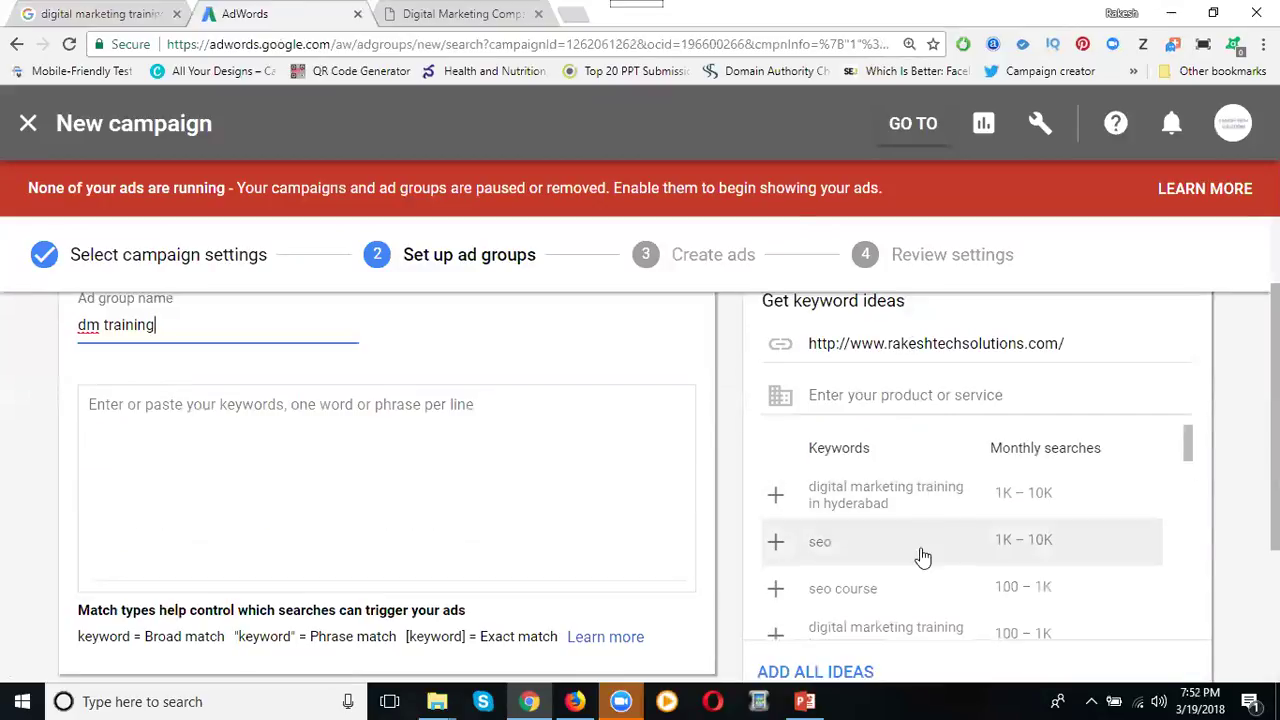
{"action": "left_click", "coordinate": [874, 400]}
{"action": "type", "text": "digital m"}
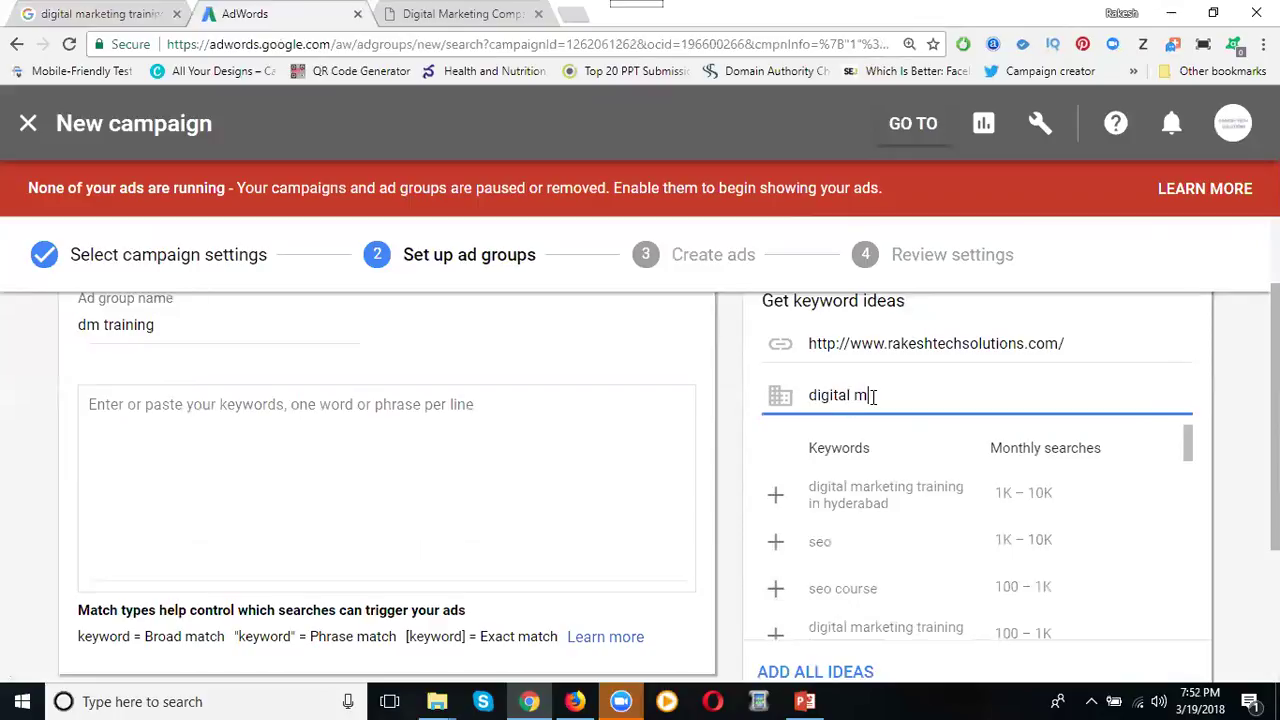
{"action": "type", "text": "arketing training"}
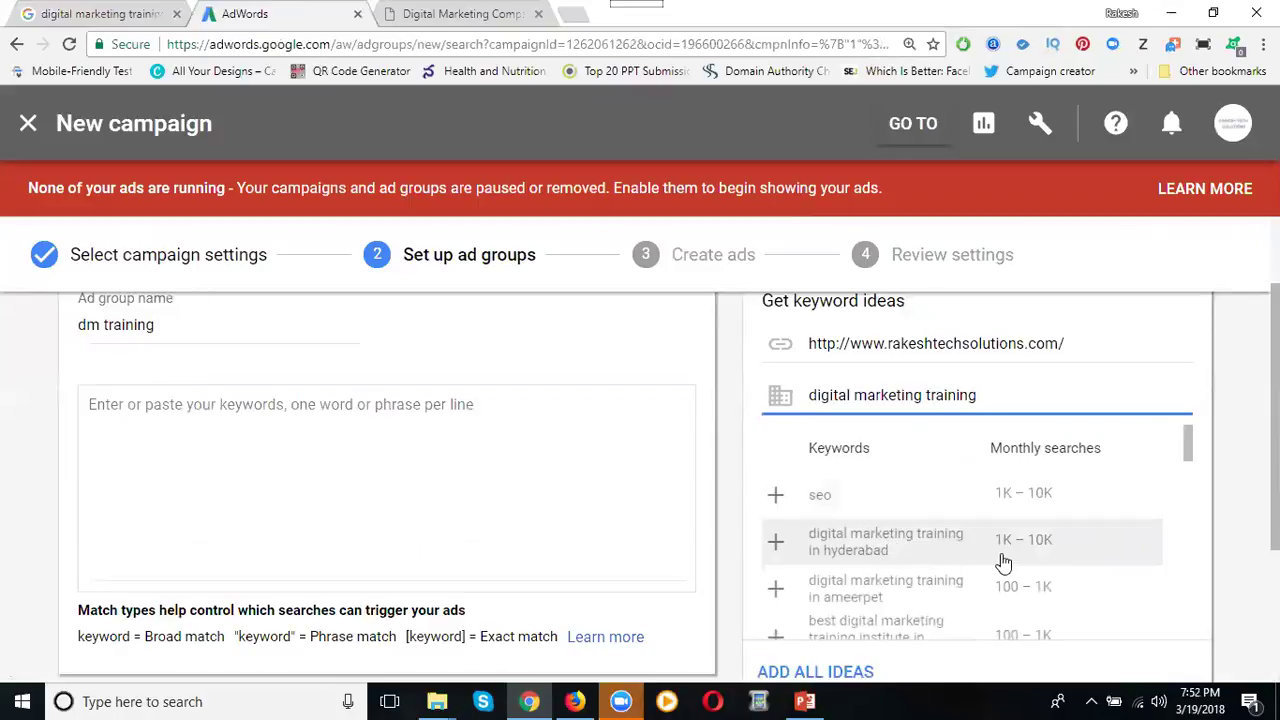
Step: Add the suggested keywords digital marketing training in hyderabad, digital marketing training in ameerpet and best digital marketing training institute in hyderabad
{"action": "left_click", "coordinate": [778, 548]}
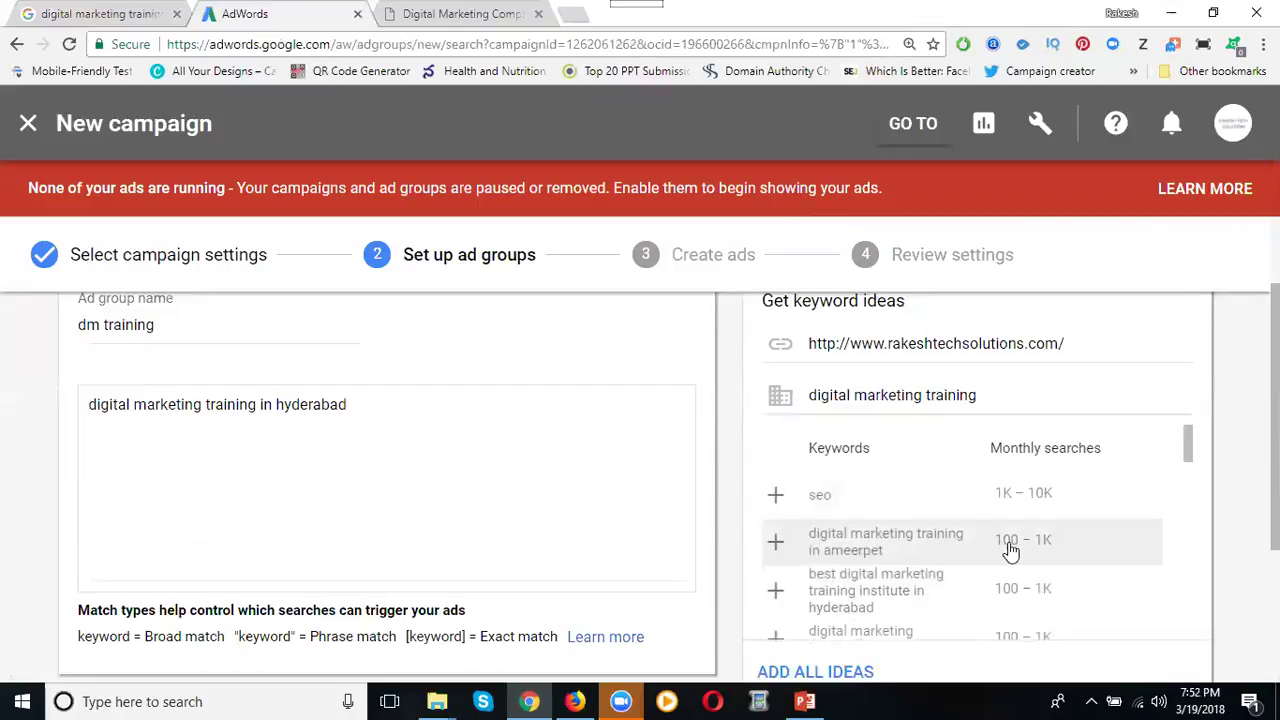
{"action": "left_click", "coordinate": [774, 542]}
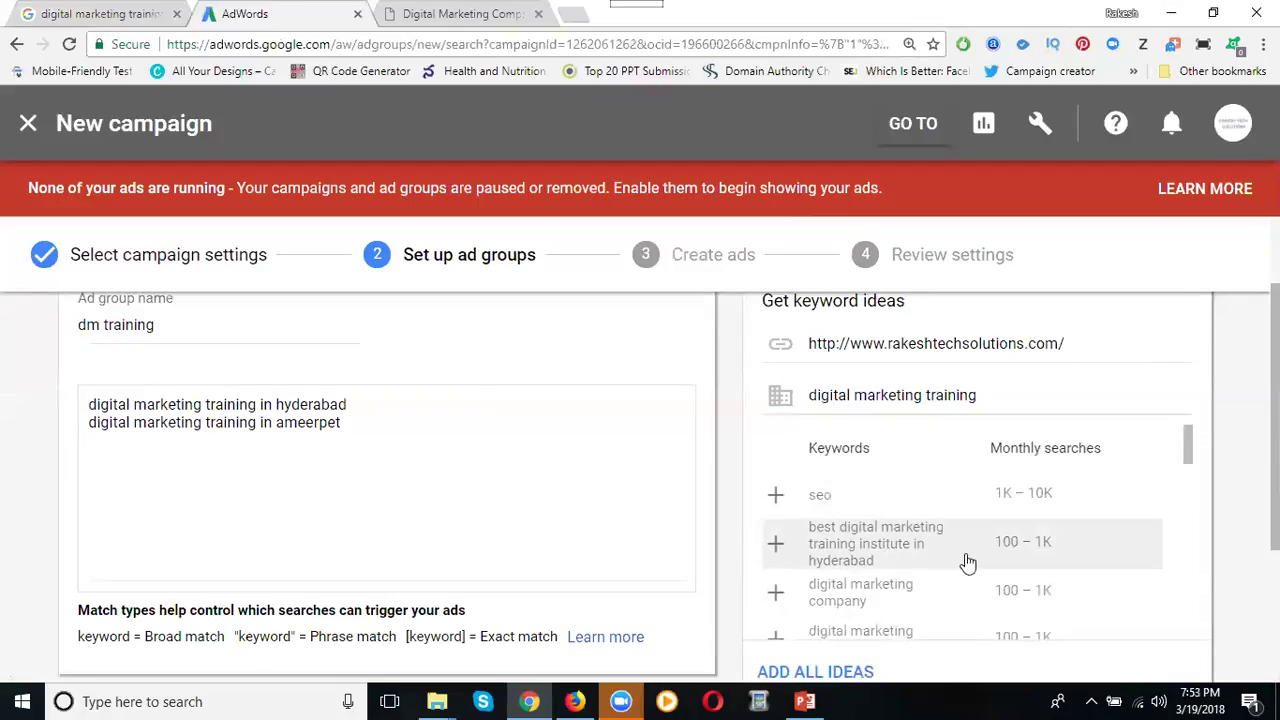
{"action": "left_click", "coordinate": [776, 543]}
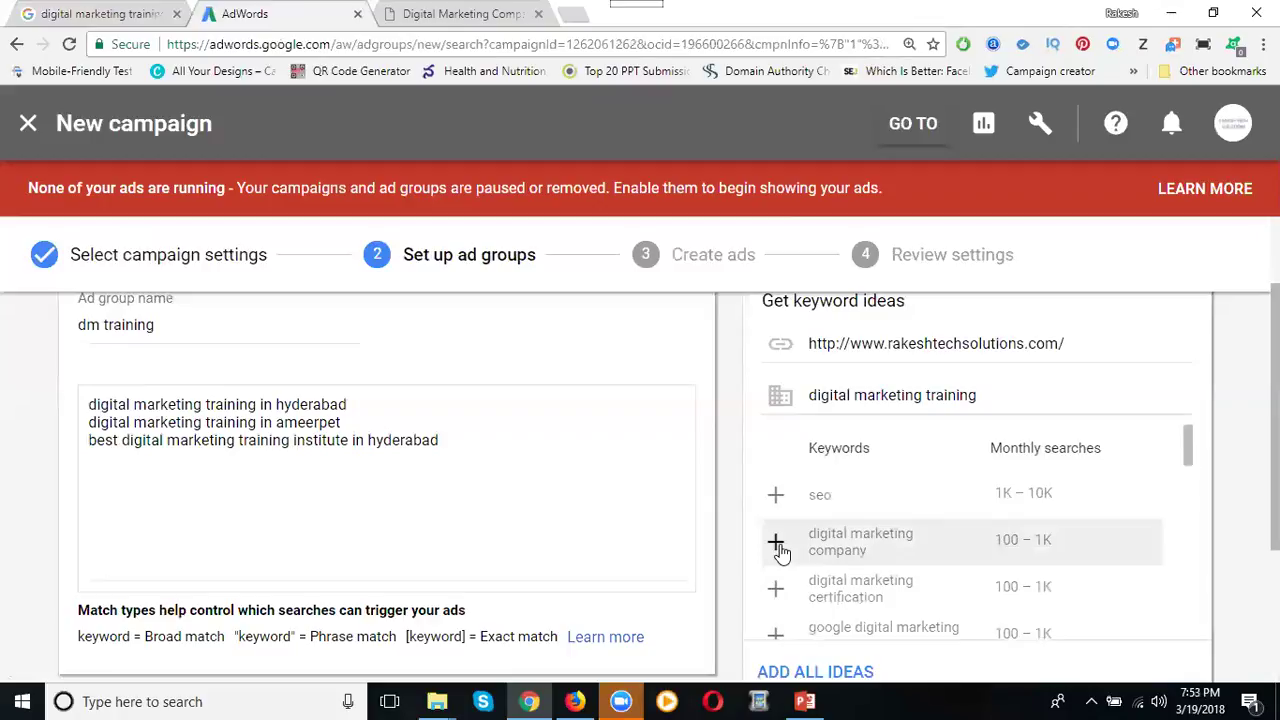
Step: Add the suggested keywords google digital marketing course, digital marketing course in ameerpet, best digital marketing institute in hyderabad and best digital marketing courses in hyderabad
{"action": "scroll", "coordinate": [1226, 468], "scroll_direction": "down", "scroll_amount": 1}
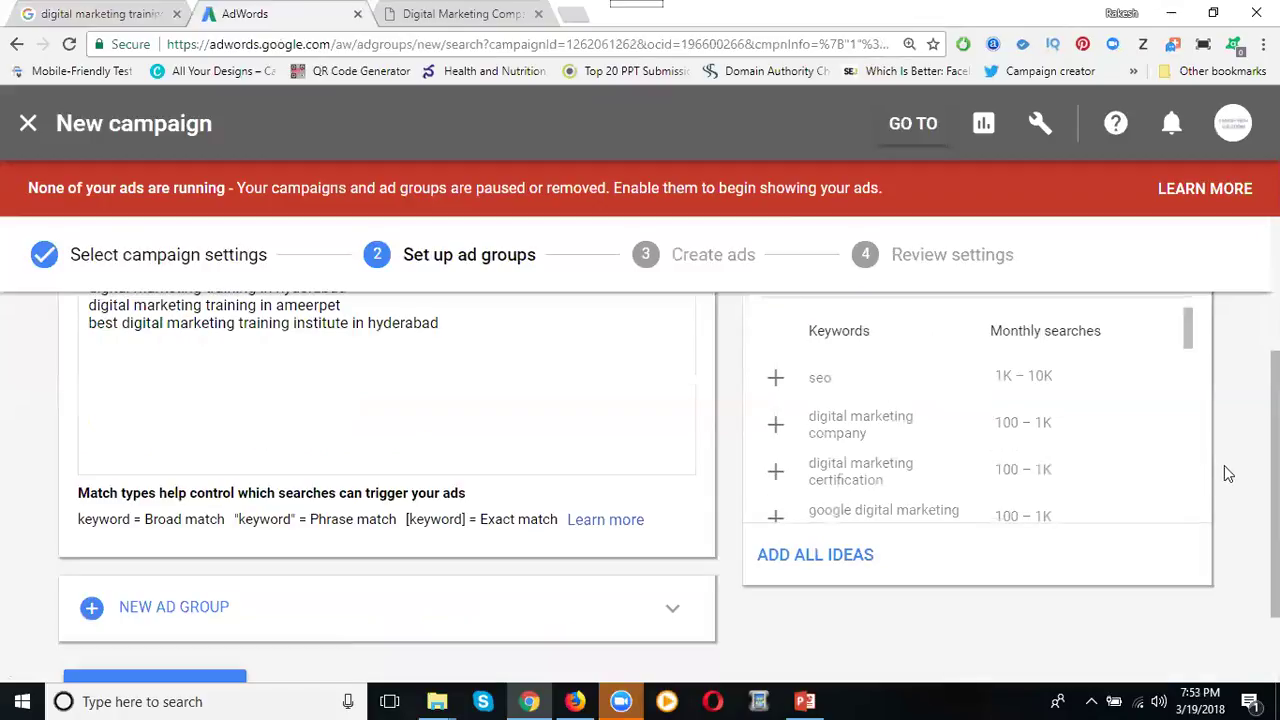
{"action": "scroll", "coordinate": [964, 474], "scroll_direction": "down", "scroll_amount": 1}
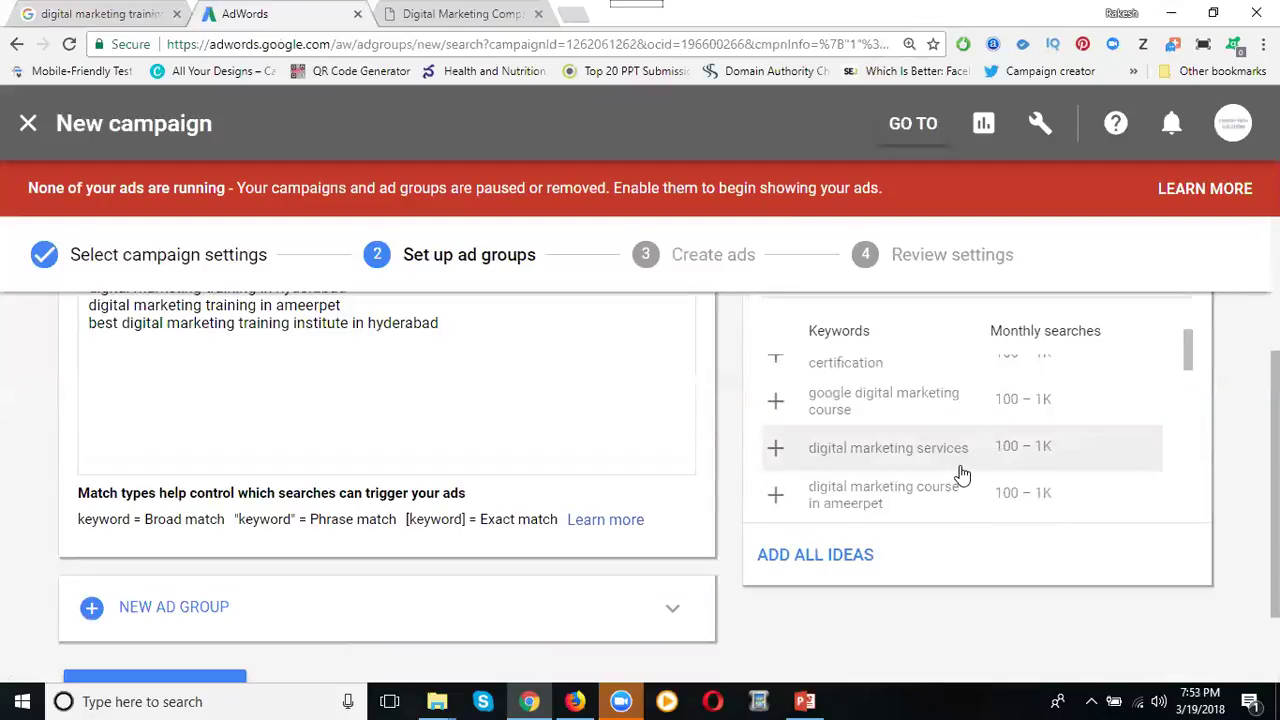
{"action": "left_click", "coordinate": [776, 402]}
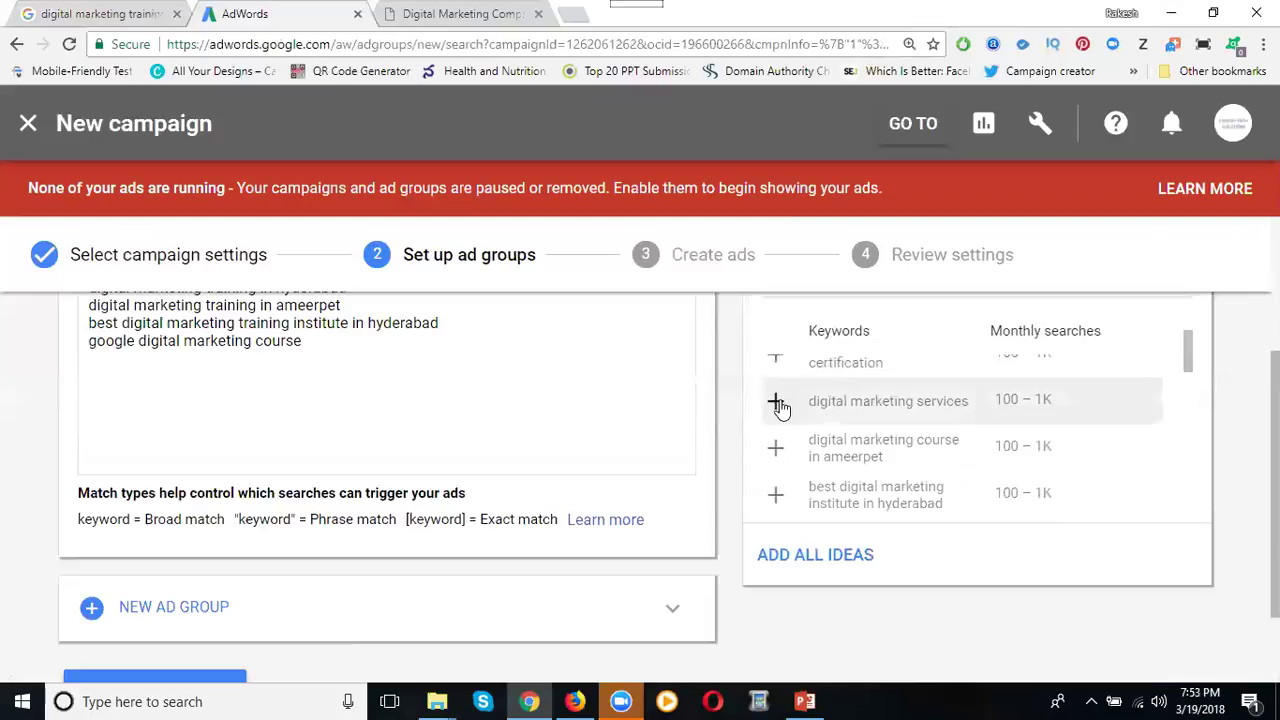
{"action": "left_click", "coordinate": [776, 445]}
{"action": "left_click", "coordinate": [776, 445]}
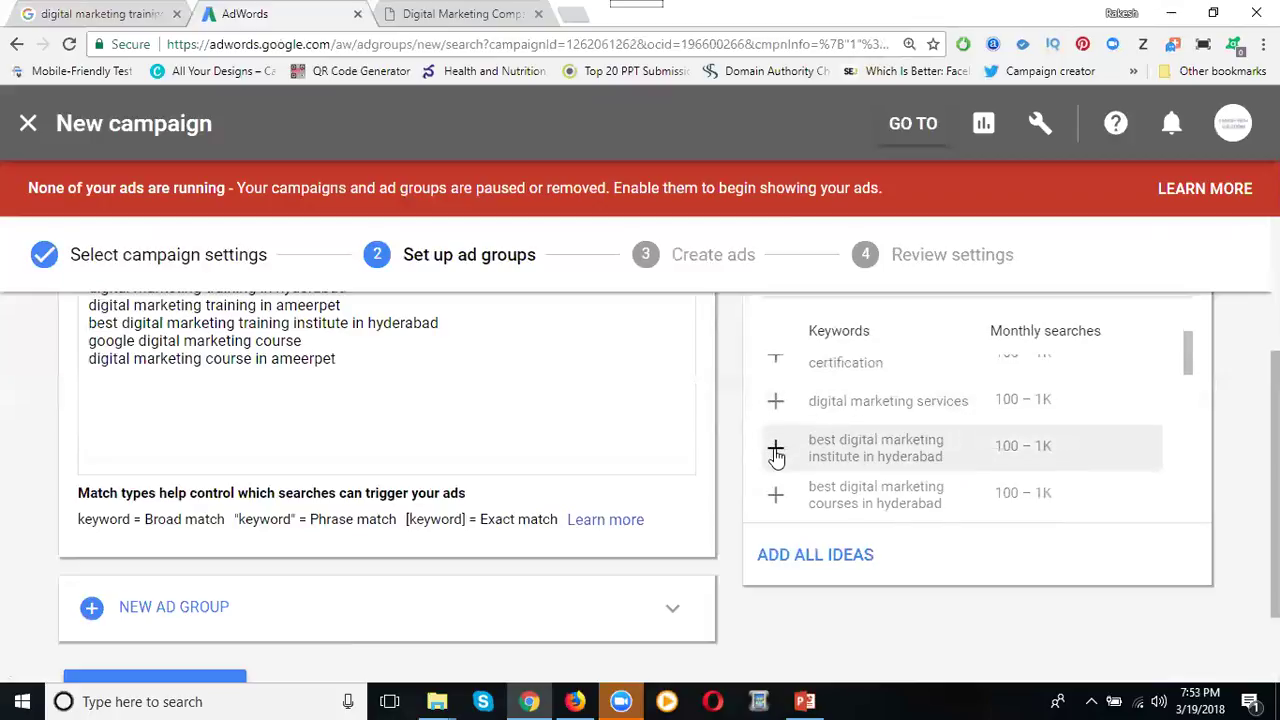
{"action": "left_click", "coordinate": [775, 445]}
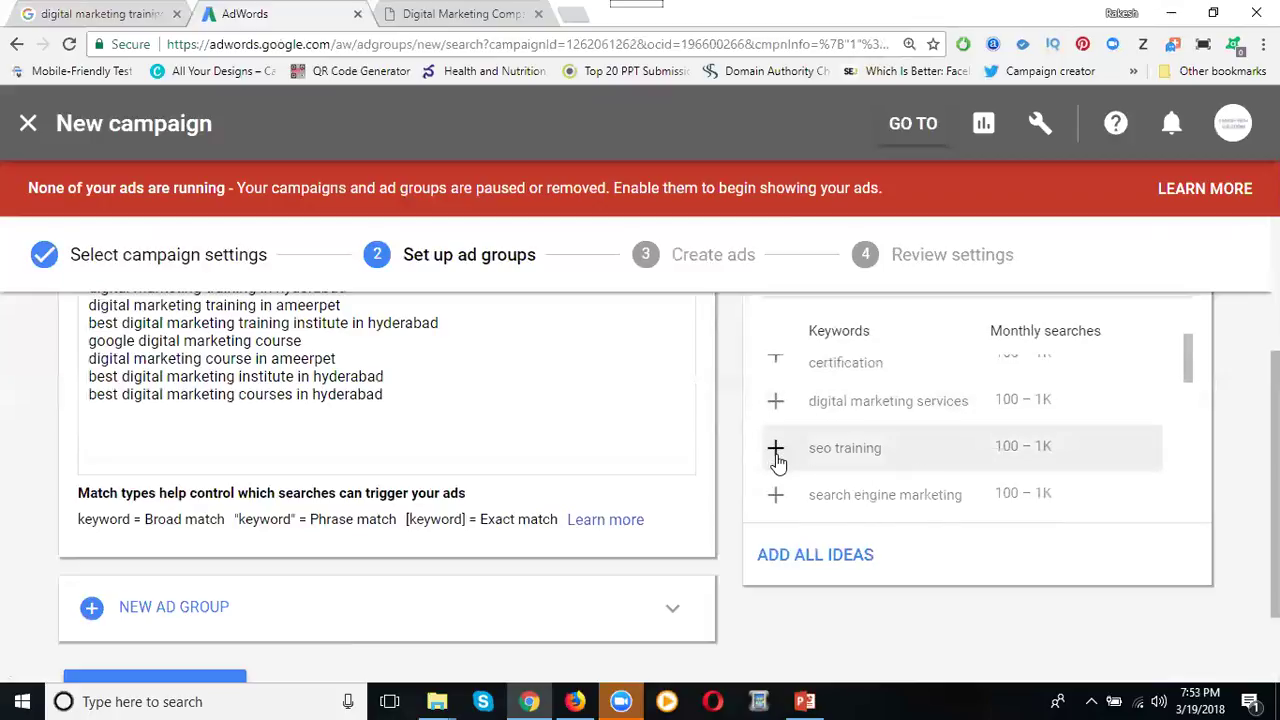
Step: Add the suggested keywords online digital marketing courses and digital marketing training institute to the dm training ad group
{"action": "scroll", "coordinate": [778, 464], "scroll_direction": "down", "scroll_amount": 1}
{"action": "left_click", "coordinate": [777, 464]}
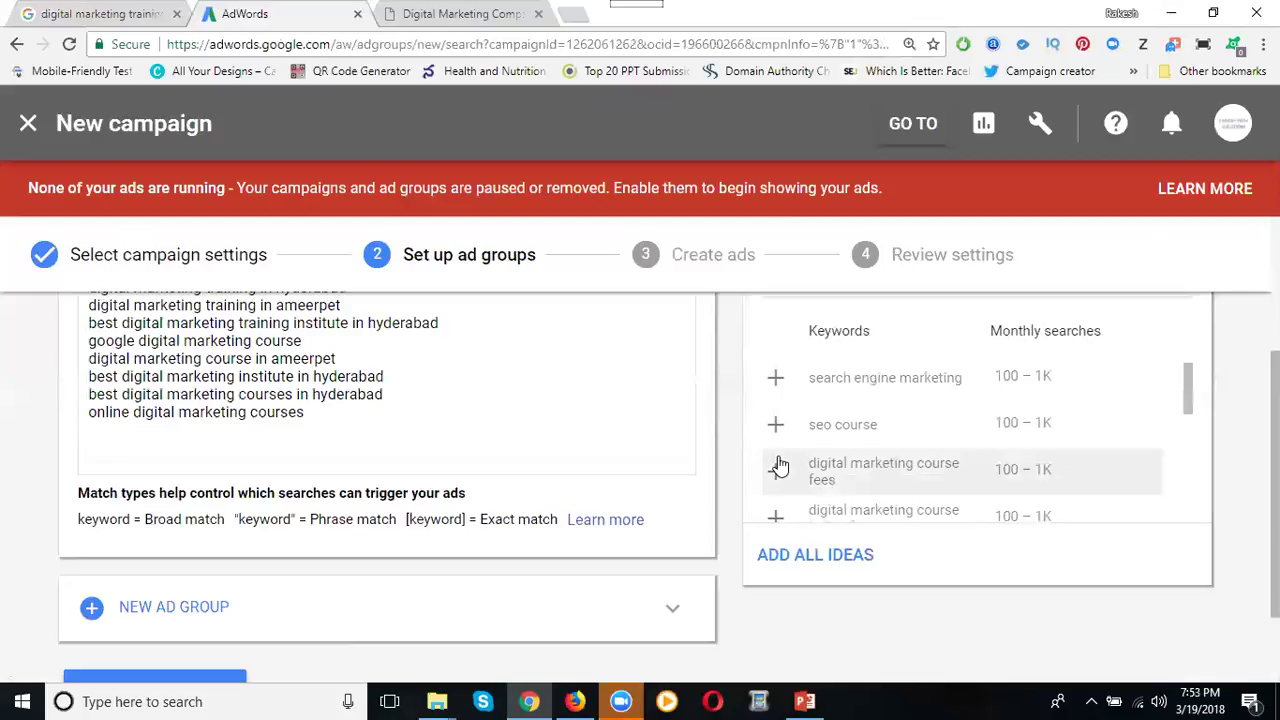
{"action": "scroll", "coordinate": [778, 464], "scroll_direction": "down", "scroll_amount": 1}
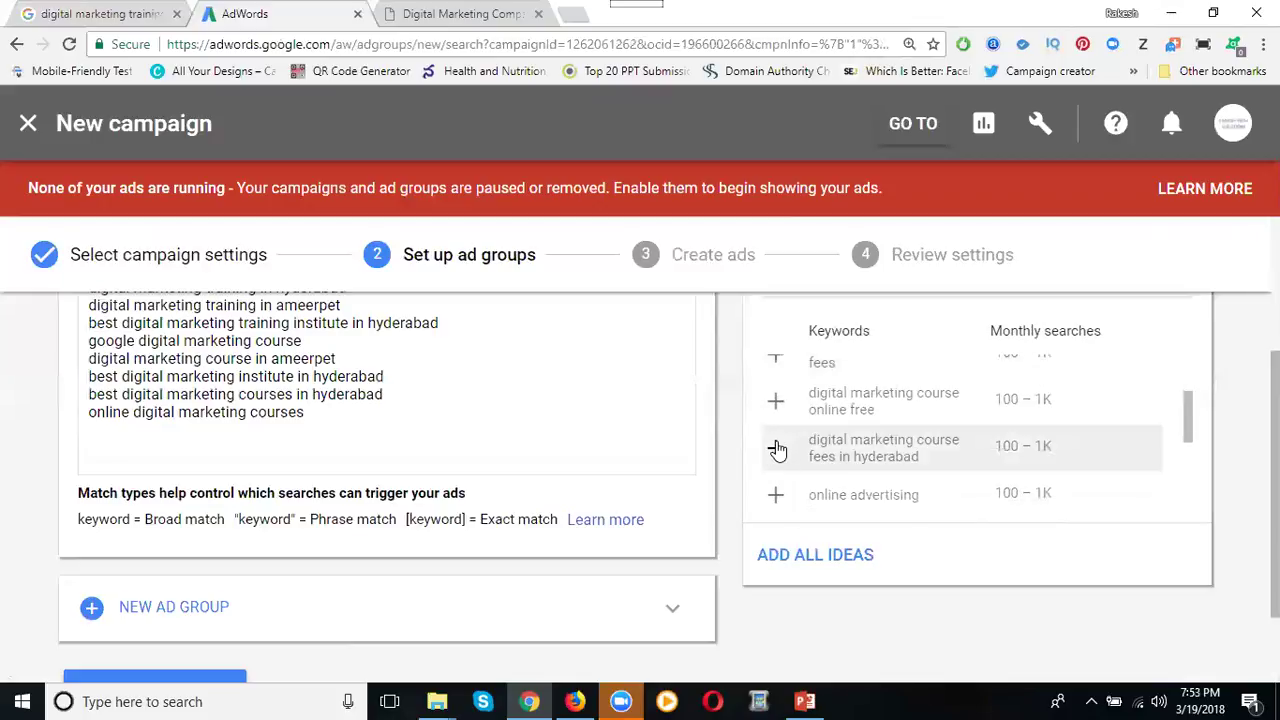
{"action": "scroll", "coordinate": [779, 450], "scroll_direction": "down", "scroll_amount": 1}
{"action": "left_click", "coordinate": [777, 425]}
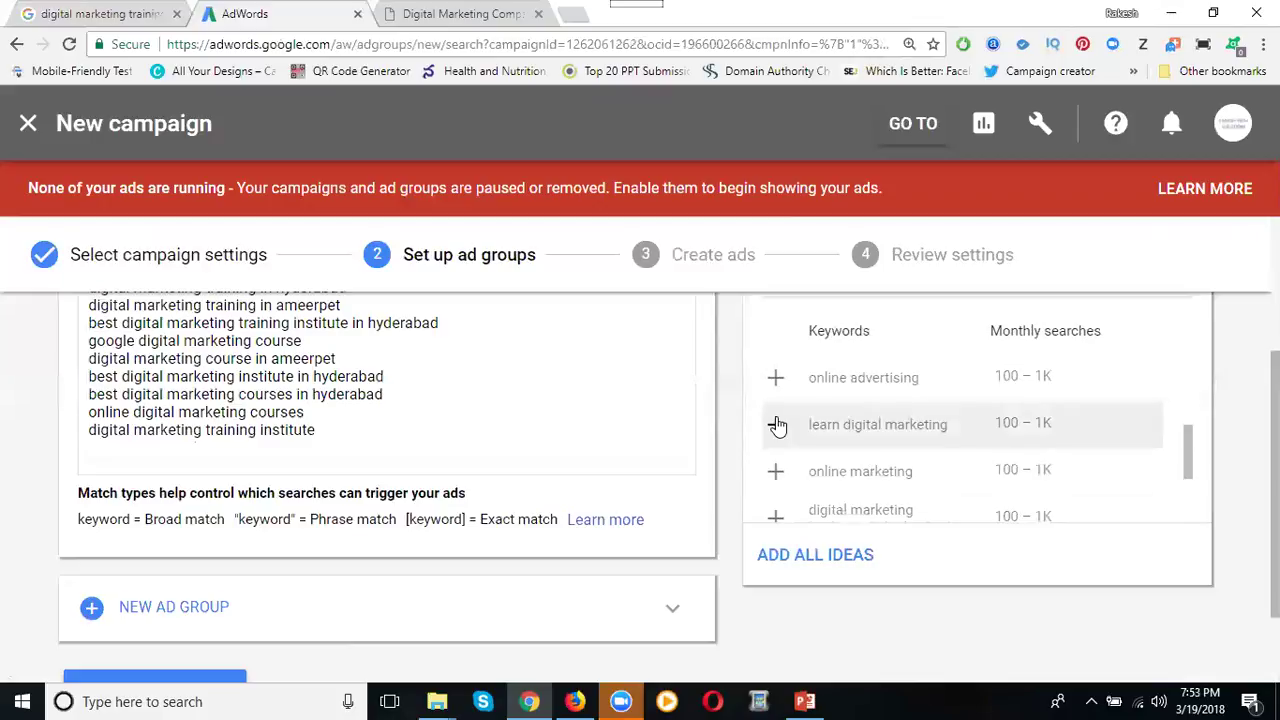
Step: Copy the last keyword onto a new line and extend it to "digital marketing training institute in madhapur"
{"action": "triple_click", "coordinate": [268, 430]}
{"action": "key", "text": "ctrl+c"}
{"action": "left_click", "coordinate": [349, 433]}
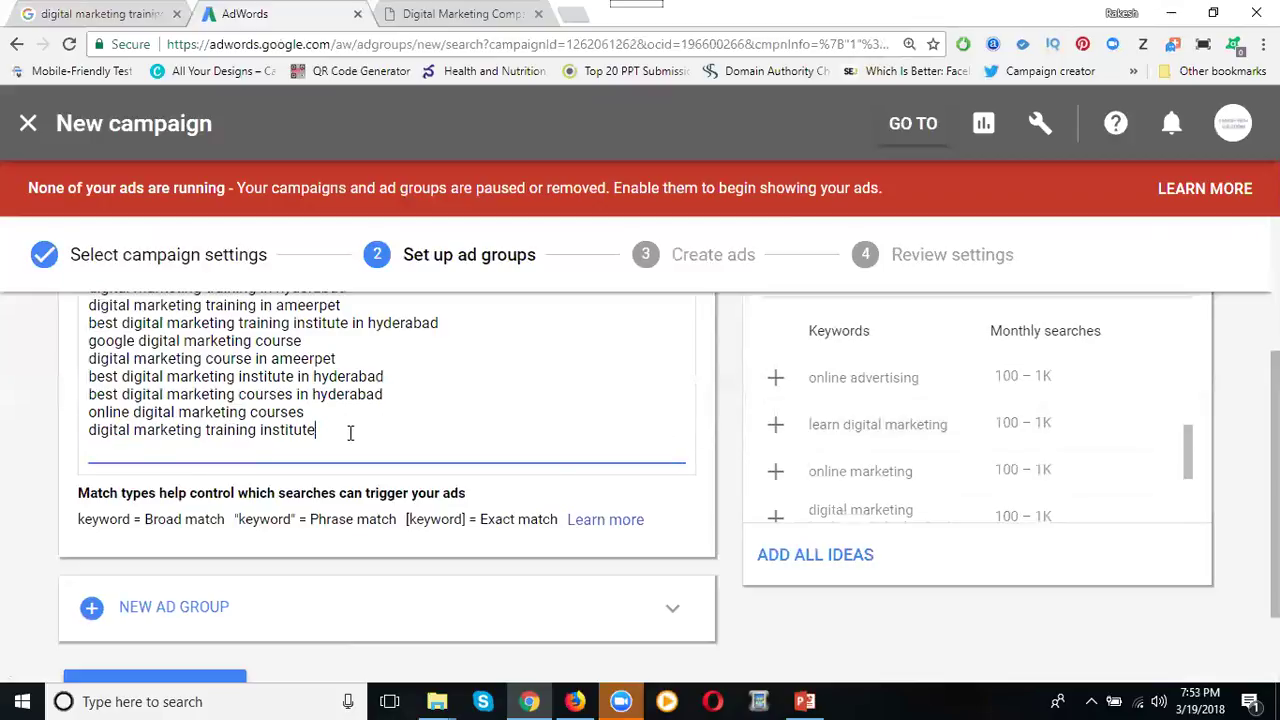
{"action": "key", "text": "Return"}
{"action": "key", "text": "ctrl+v"}
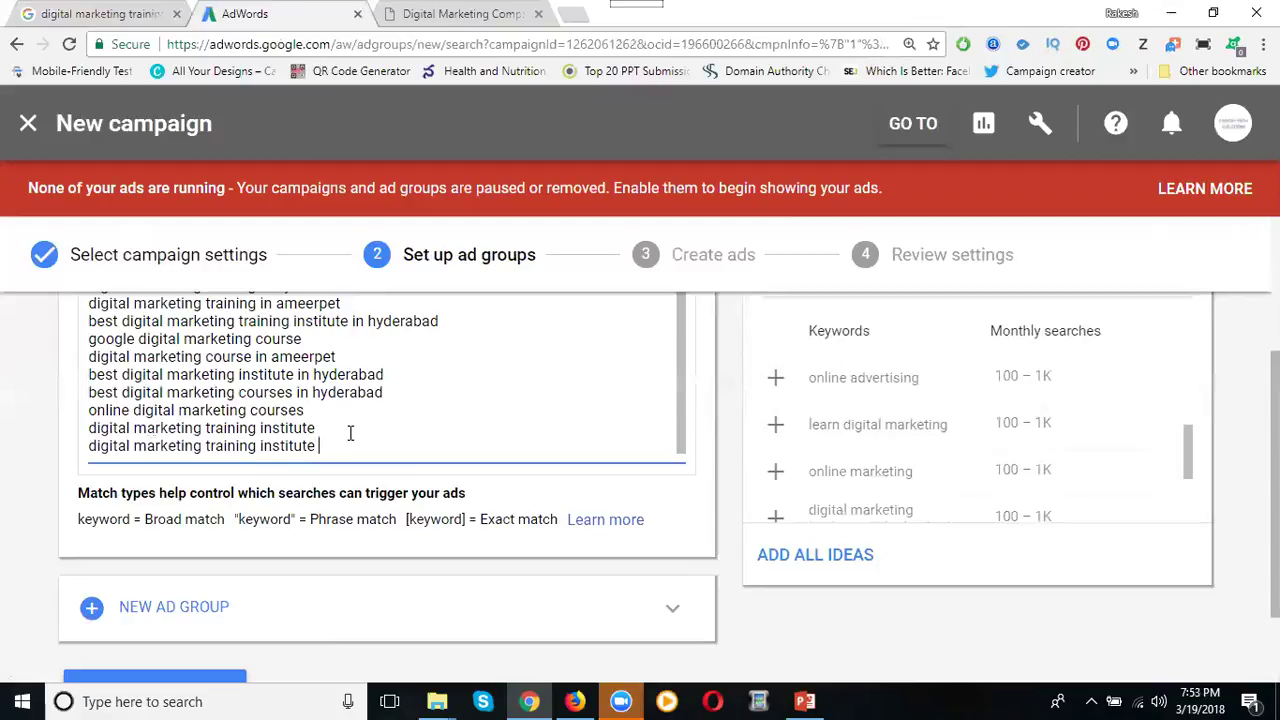
{"action": "type", "text": "in madhapu"}
{"action": "type", "text": "r"}
Step: Add the keywords "digital marketing training institute in somajiguda" and "digital marketing training institute in hyderbad" on separate lines
{"action": "key", "text": "Return"}
{"action": "key", "text": "ctrl+v"}
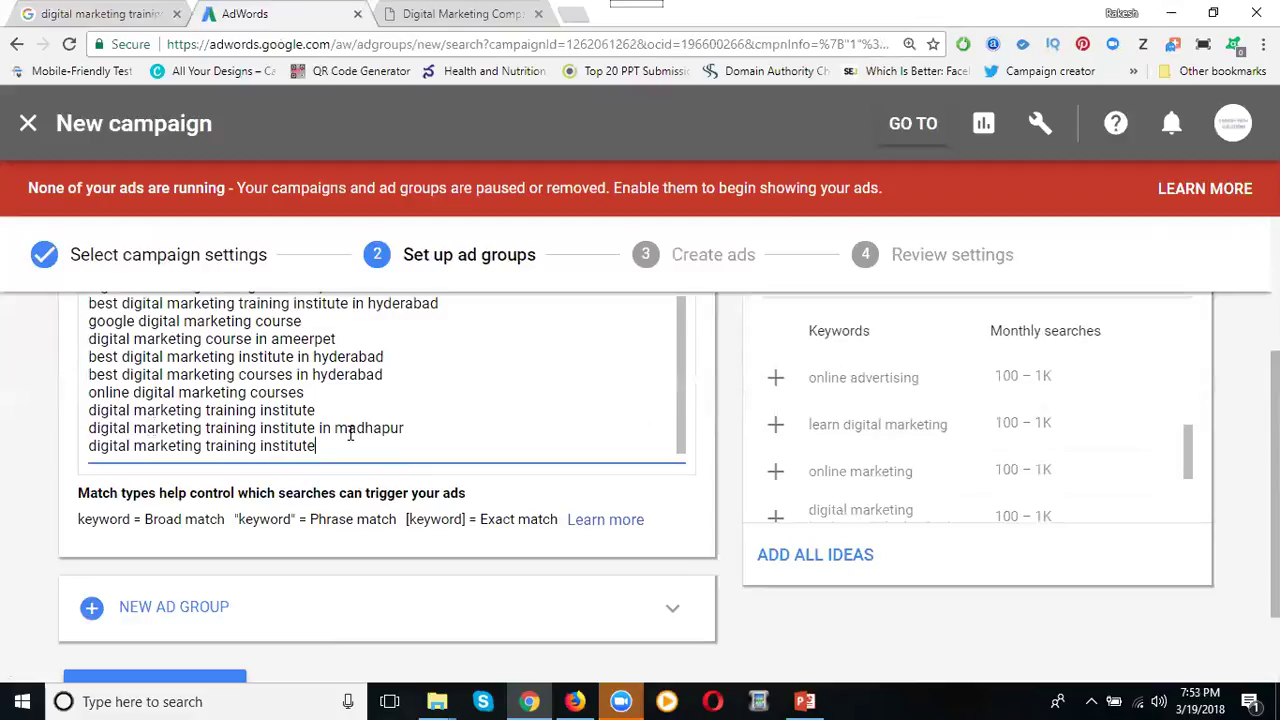
{"action": "type", "text": "in somajigud"}
{"action": "type", "text": "a"}
{"action": "key", "text": "Return"}
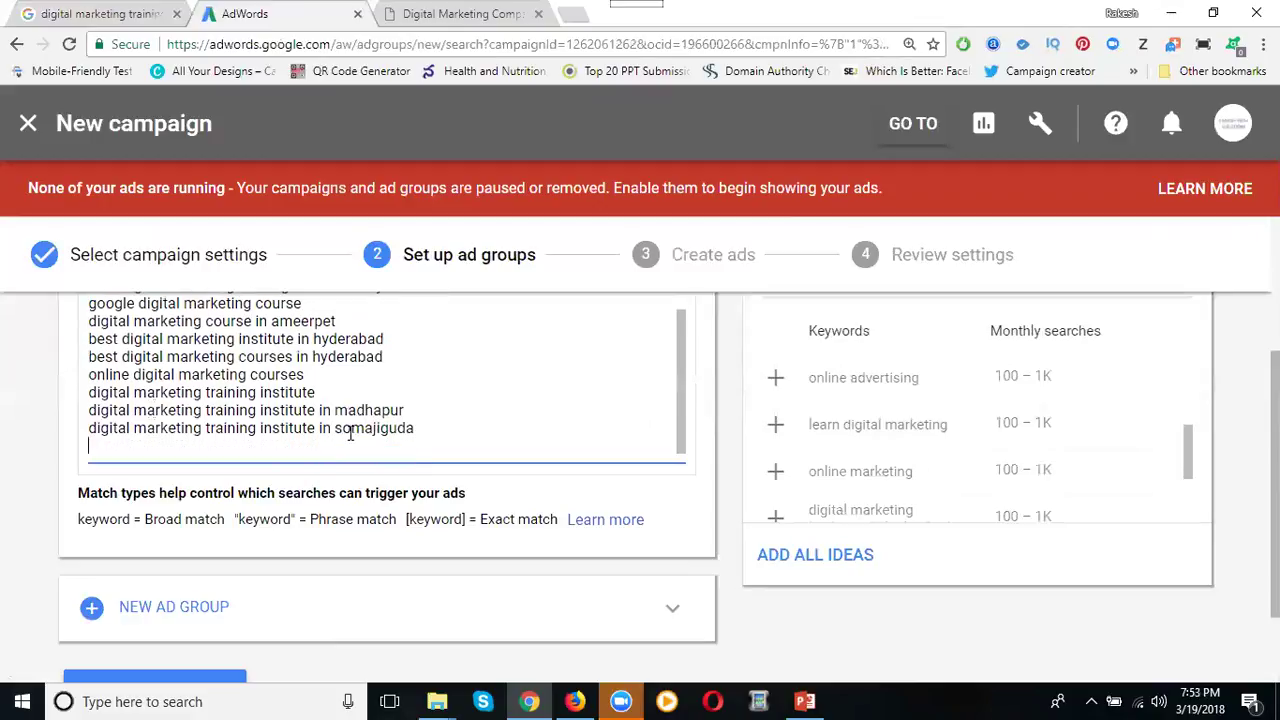
{"action": "key", "text": "ctrl+v"}
{"action": "type", "text": "in "}
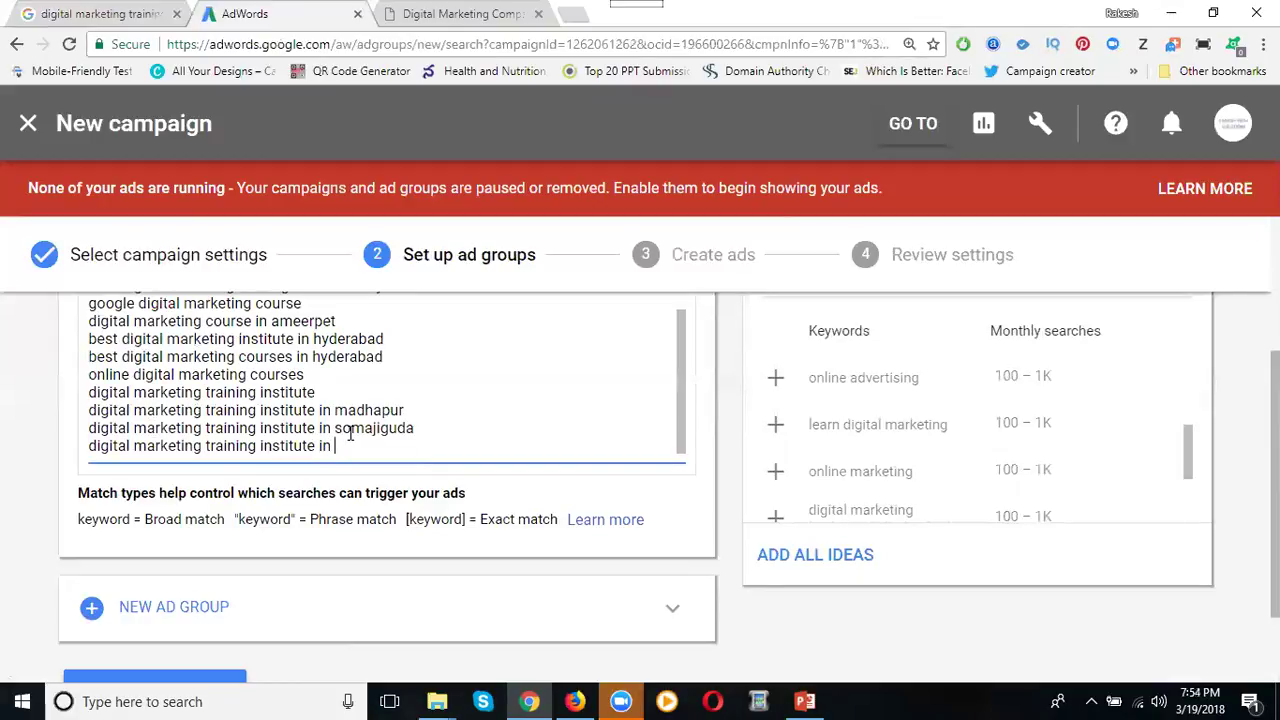
{"action": "type", "text": "hyderbad"}
Step: Check the keyword list, then create a second ad group named "SEO Training in hyderabad"
{"action": "scroll", "coordinate": [350, 432], "scroll_direction": "up", "scroll_amount": 5}
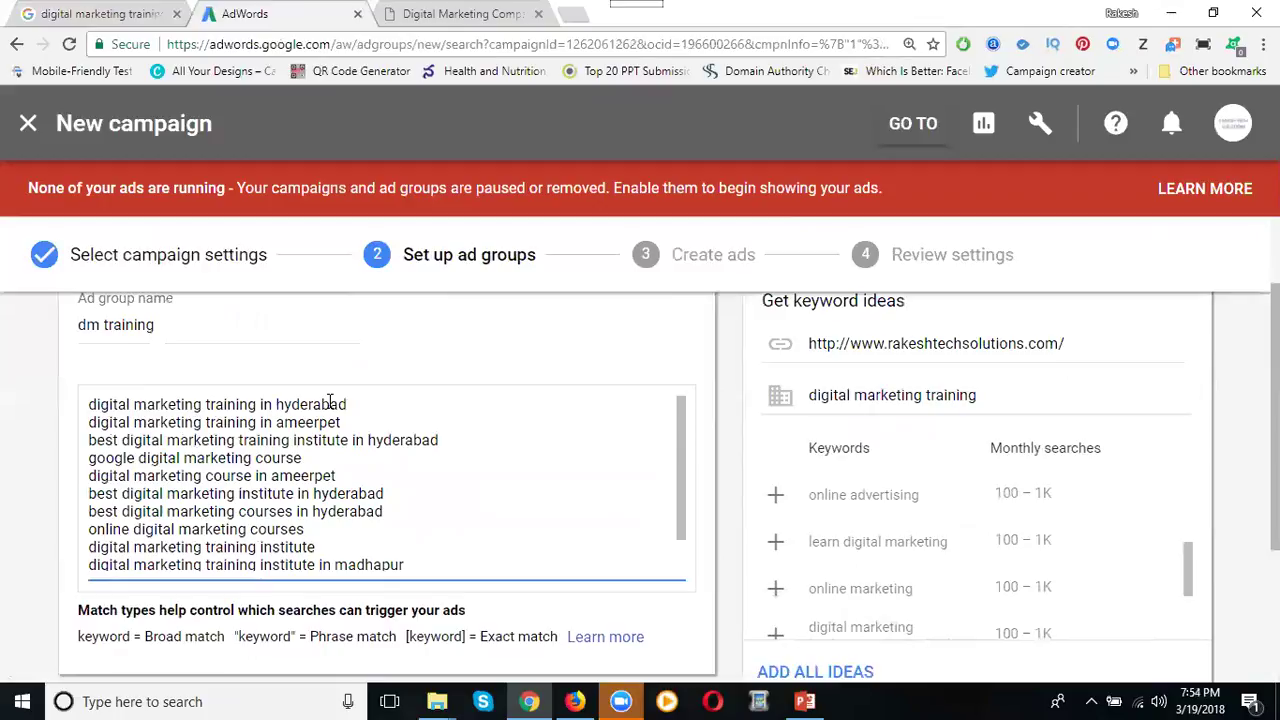
{"action": "scroll", "coordinate": [152, 414], "scroll_direction": "down", "scroll_amount": 1}
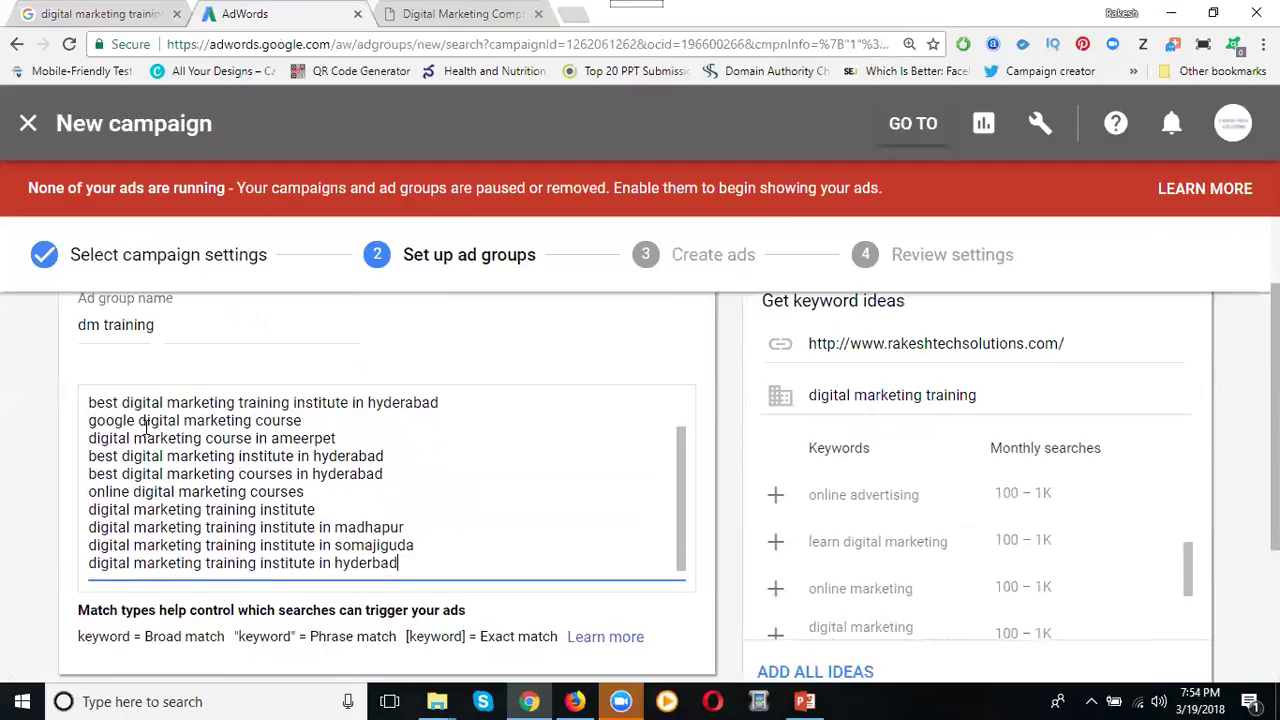
{"action": "scroll", "coordinate": [90, 425], "scroll_direction": "down", "scroll_amount": 3}
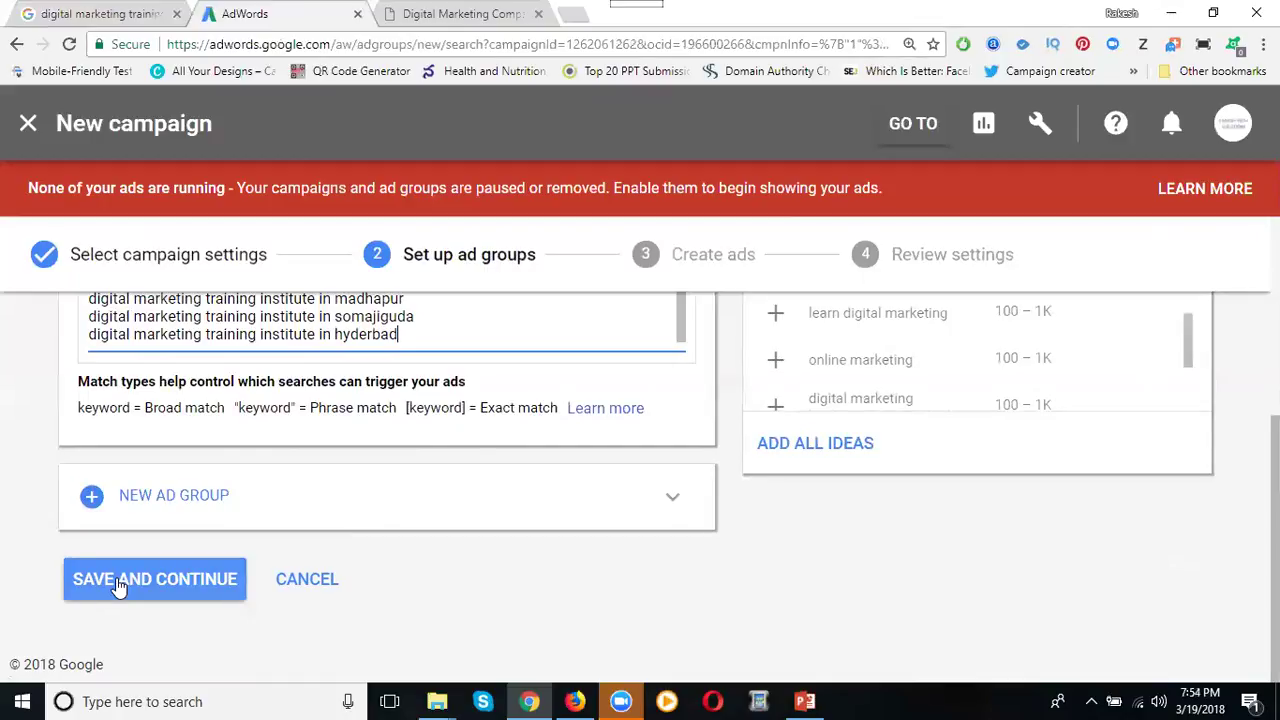
{"action": "left_click", "coordinate": [171, 497]}
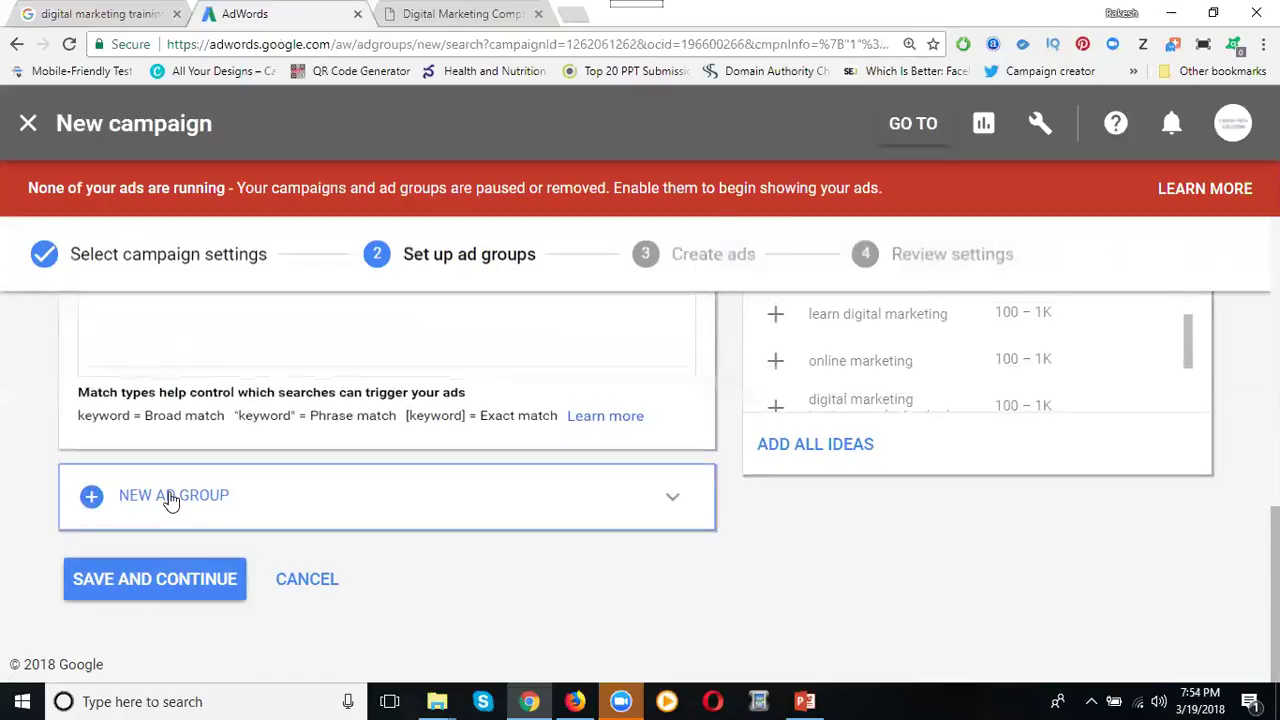
{"action": "left_click", "coordinate": [210, 451]}
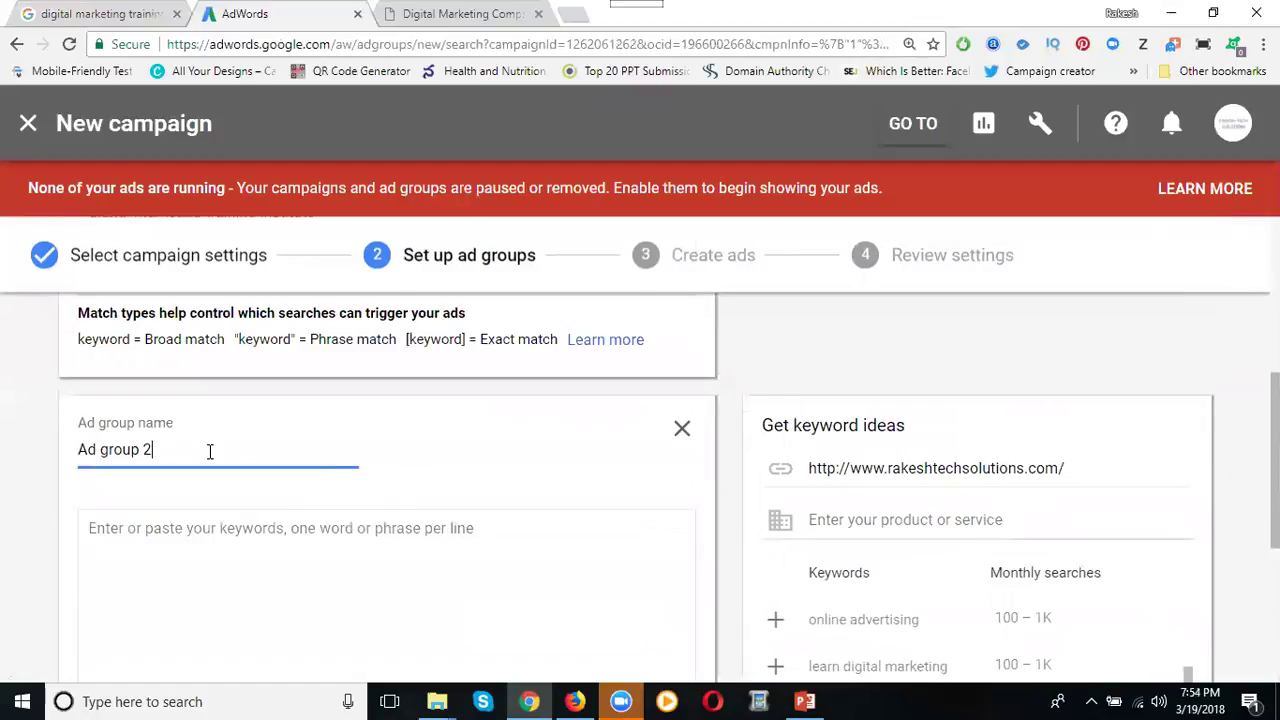
{"action": "key", "text": "ctrl+a"}
{"action": "type", "text": "SEO Trainimg"}
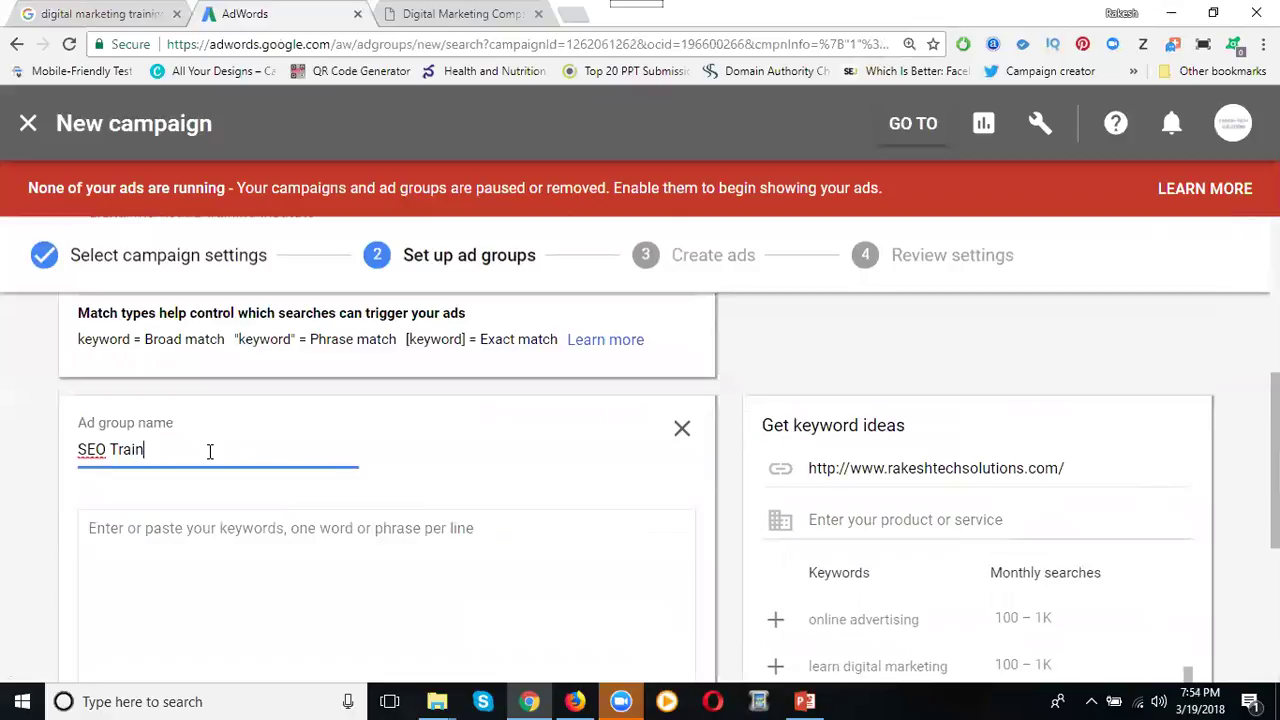
{"action": "key", "text": "BackSpace"}
{"action": "key", "text": "BackSpace"}
{"action": "key", "text": "BackSpace"}
{"action": "type", "text": "ing in hyderabad"}
Step: Copy the second ad group's name into its keyword ideas as the product or service
{"action": "key", "text": "ctrl+a"}
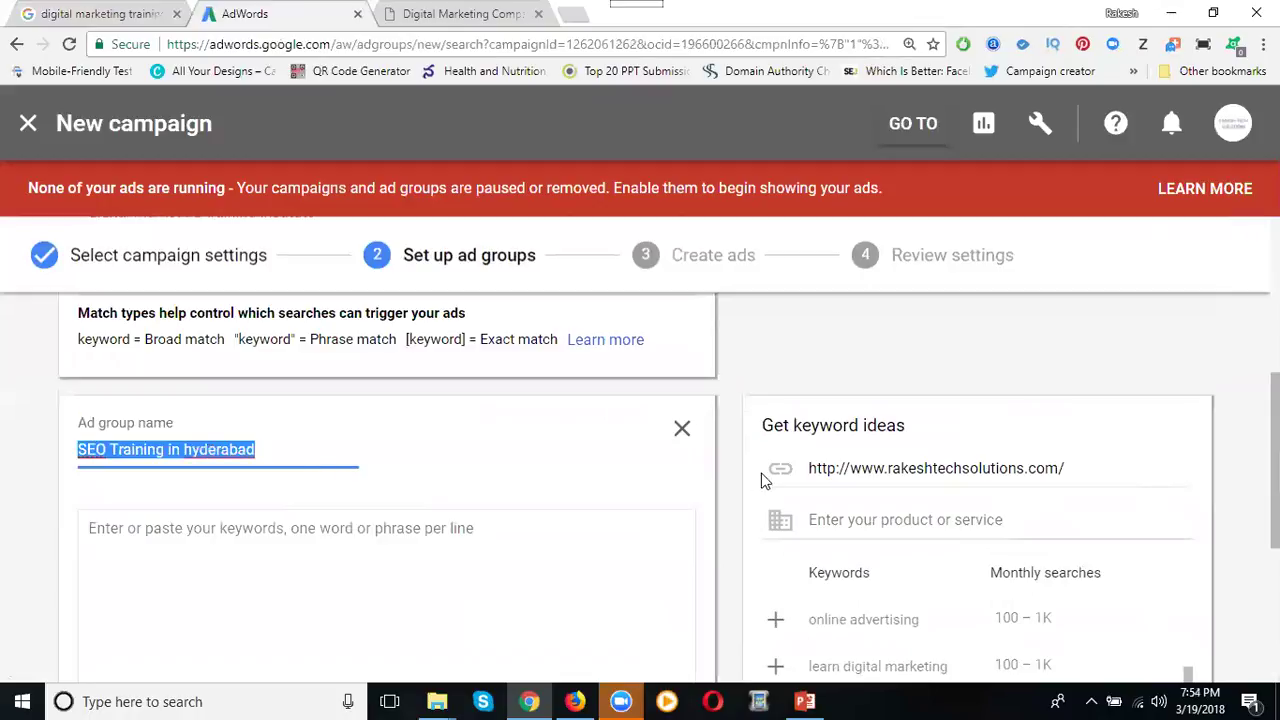
{"action": "left_click", "coordinate": [866, 528]}
{"action": "key", "text": "ctrl+v"}
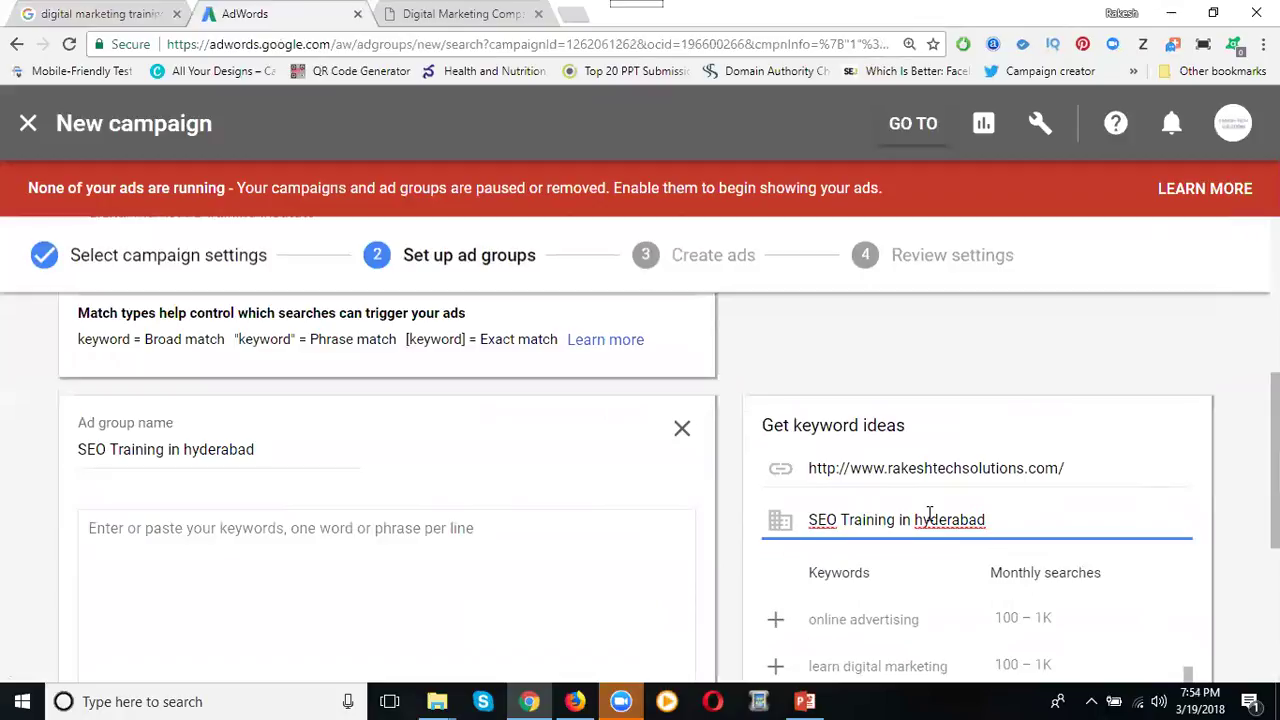
Step: Add the suggested keyword "digital marketing training in hyderabad" and the ad group's name "SEO Training in hyderabad" to the second ad group's keywords
{"action": "scroll", "coordinate": [1226, 496], "scroll_direction": "down", "scroll_amount": 1}
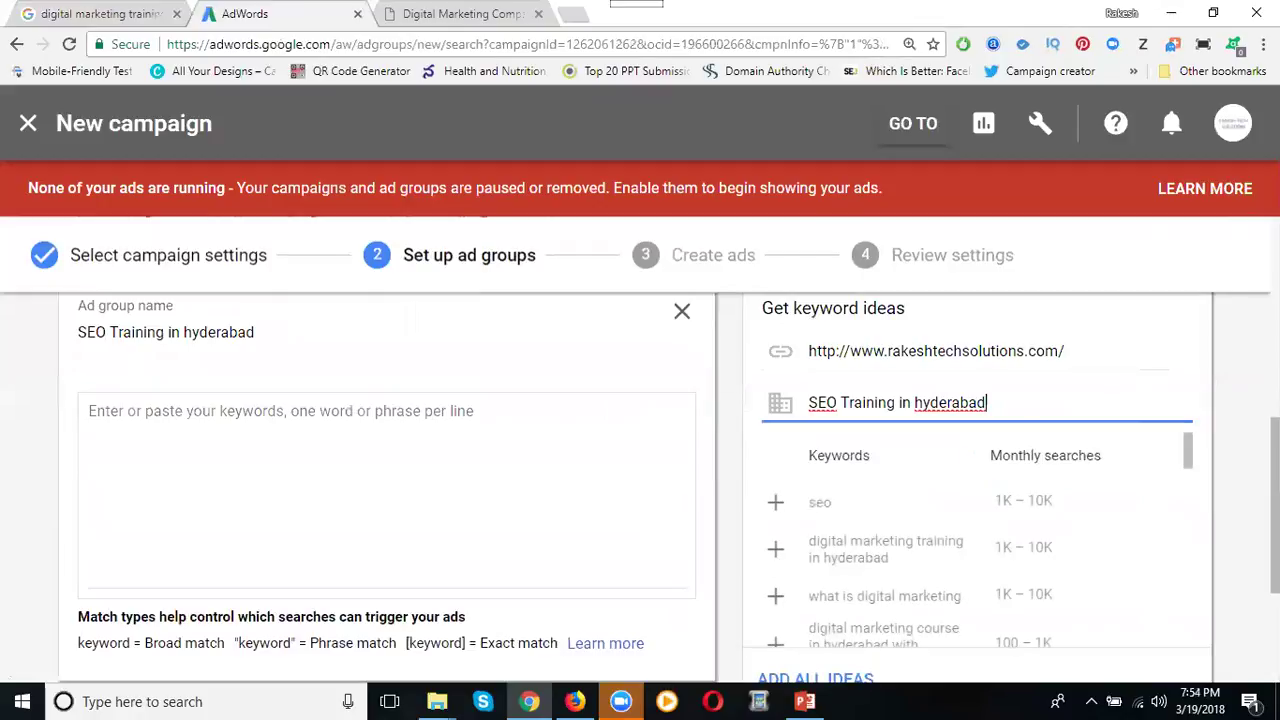
{"action": "left_click", "coordinate": [772, 551]}
{"action": "triple_click", "coordinate": [257, 336]}
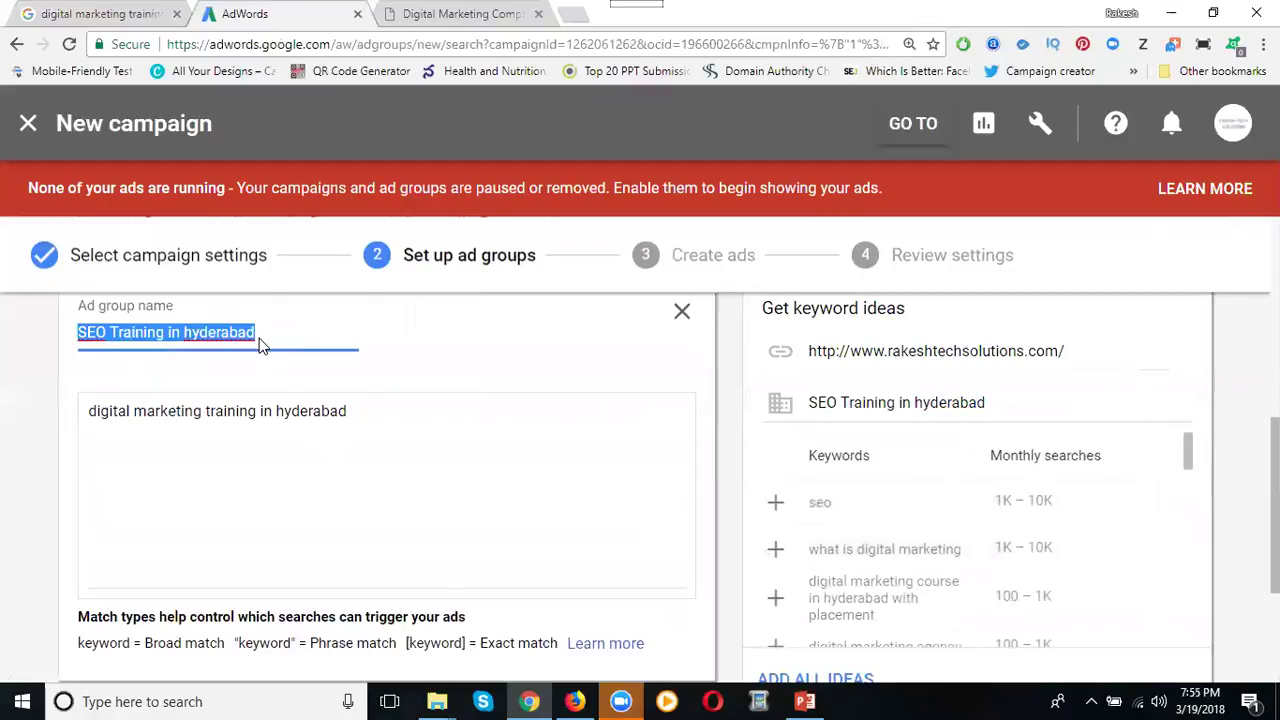
{"action": "left_click", "coordinate": [414, 413]}
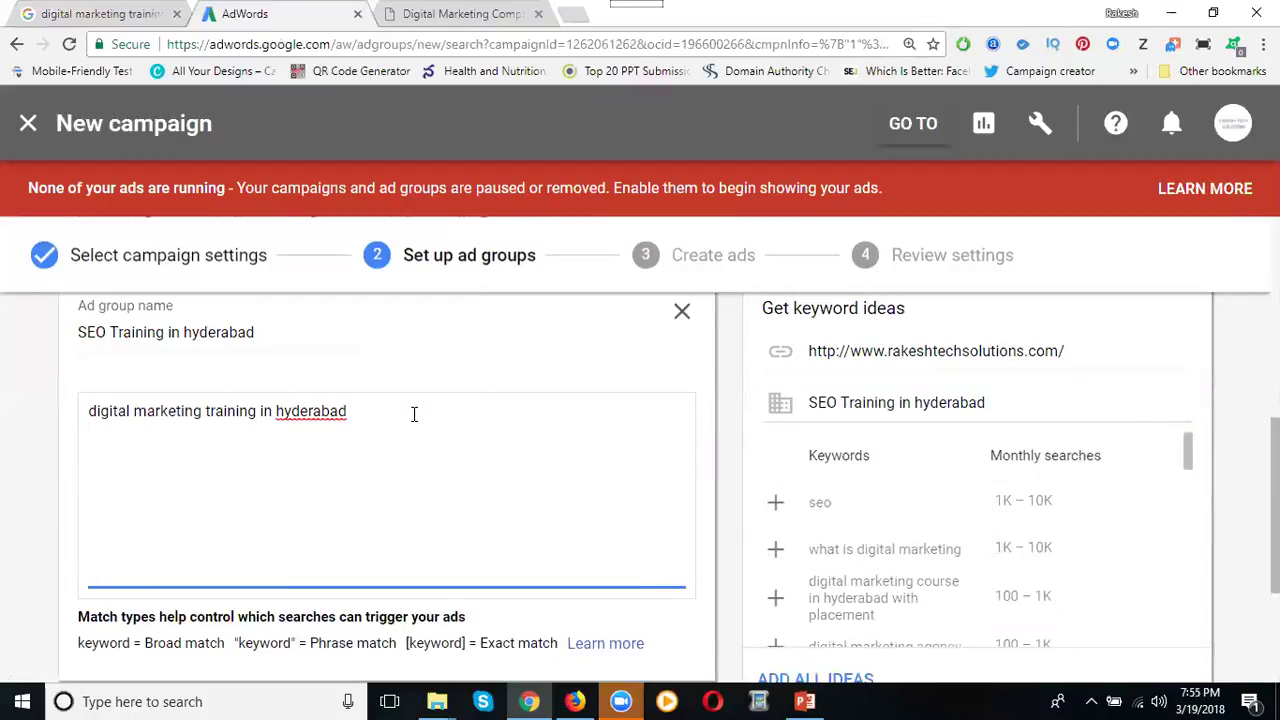
{"action": "key", "text": "ctrl+v"}
Step: Add the keywords "SEO Online Training in hyderabad" and "SEO Training institute in hyderabad" on separate lines
{"action": "key", "text": "Return"}
{"action": "key", "text": "ctrl+v"}
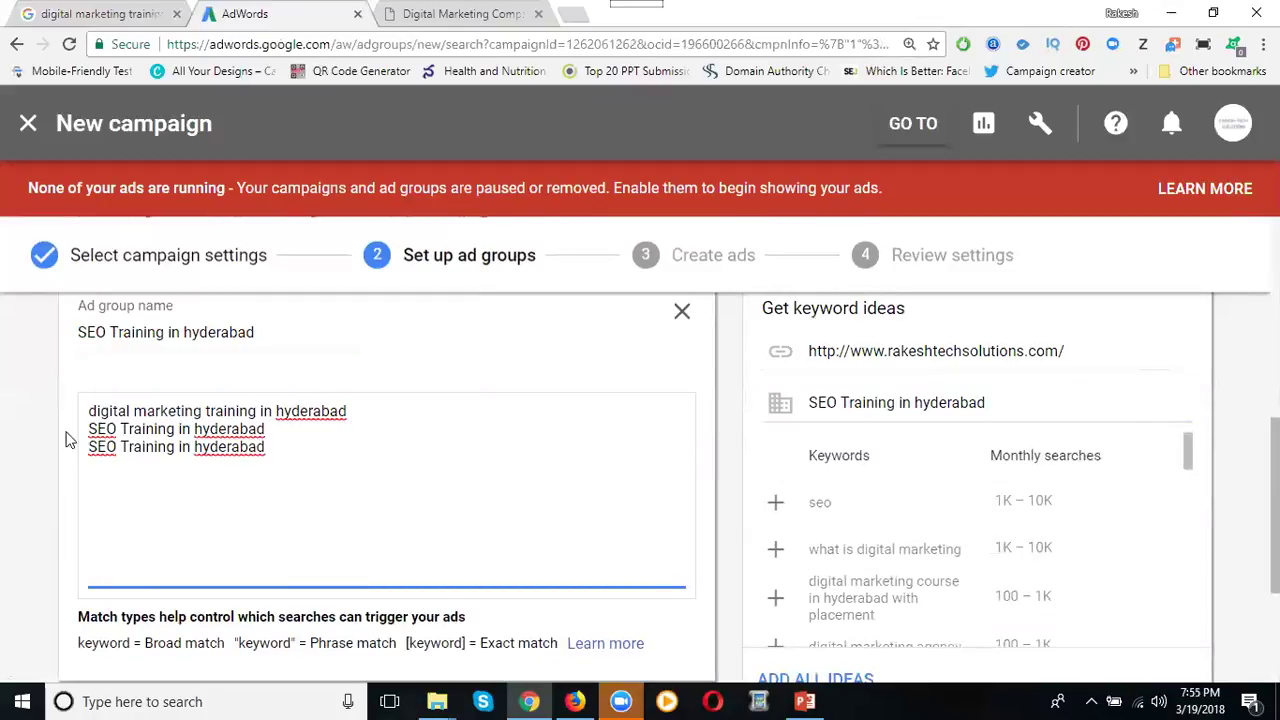
{"action": "left_click", "coordinate": [121, 446]}
{"action": "type", "text": "Online"}
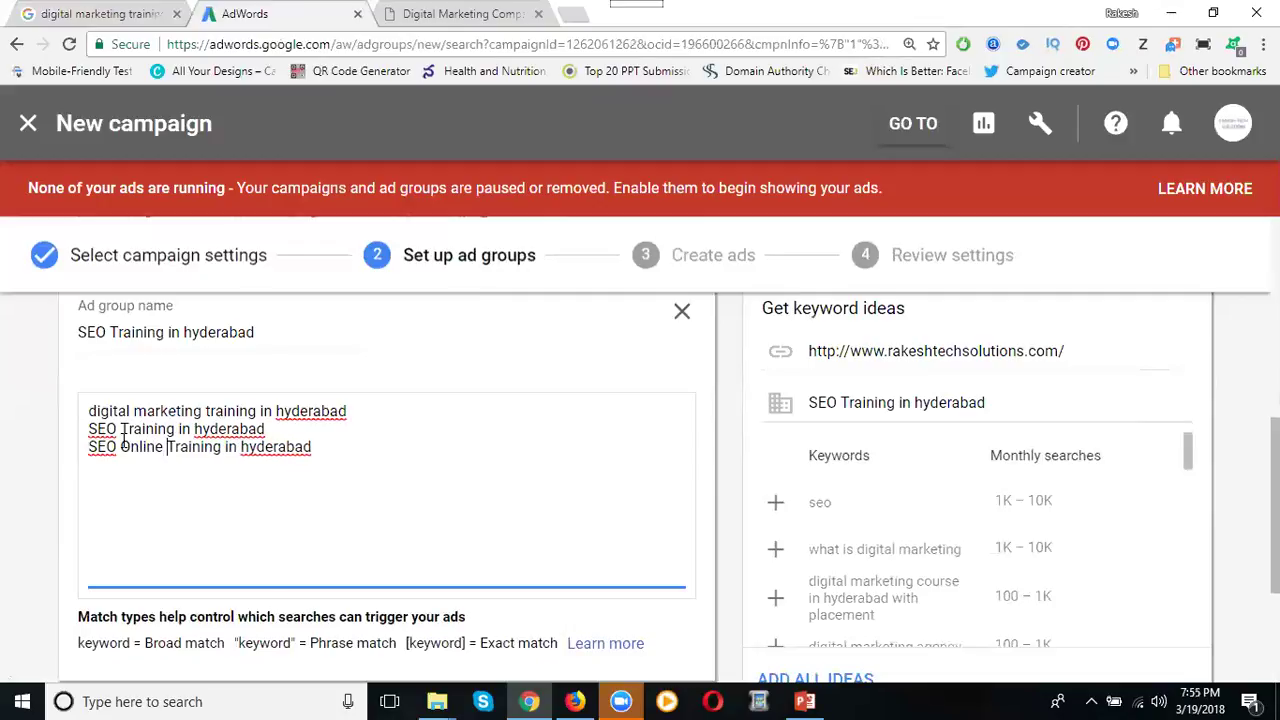
{"action": "key", "text": "ctrl+v"}
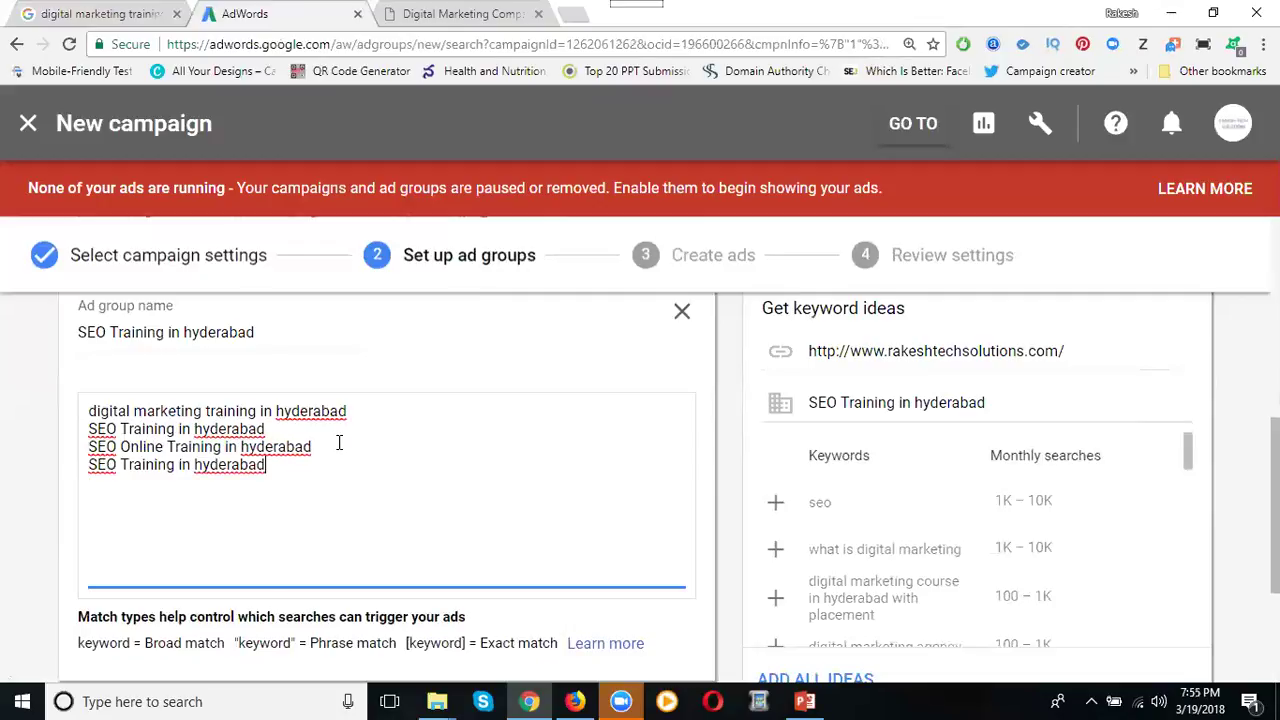
{"action": "left_click", "coordinate": [178, 466]}
{"action": "type", "text": "Institute"}
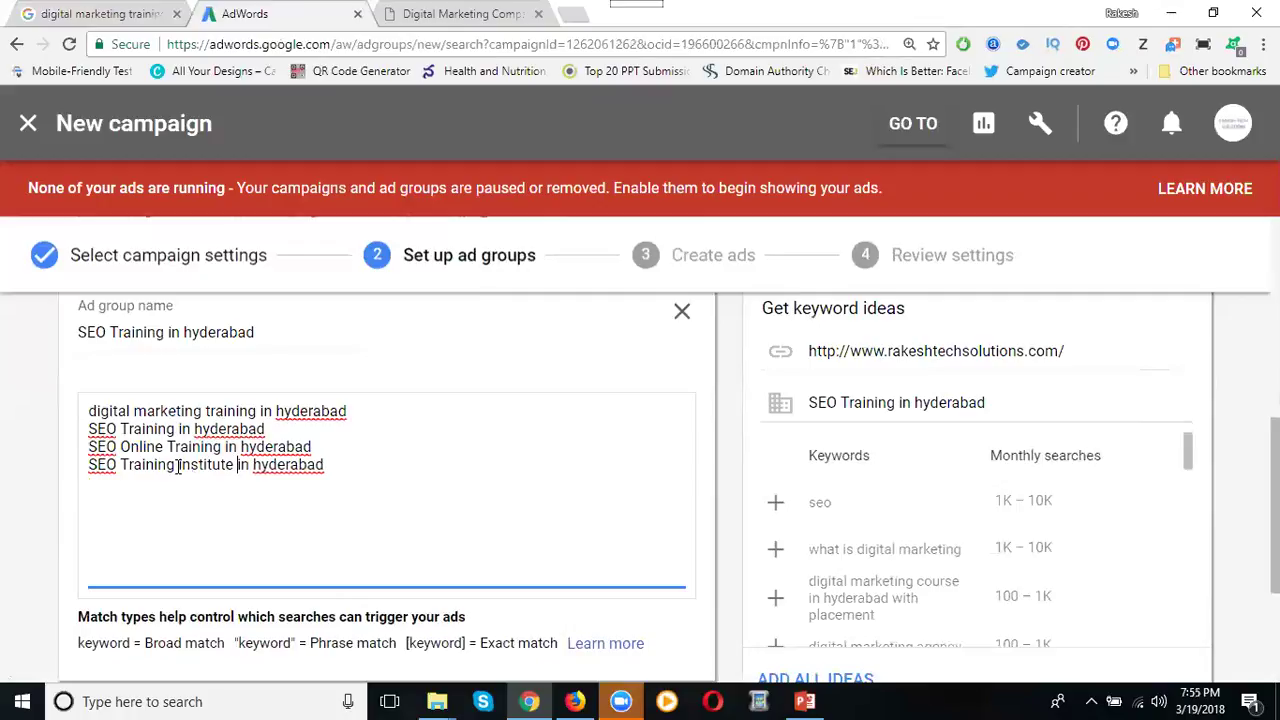
Step: Duplicate the last keyword onto a new line and change the copy to "SEO online Training institute in hyderabad"
{"action": "triple_click", "coordinate": [178, 466]}
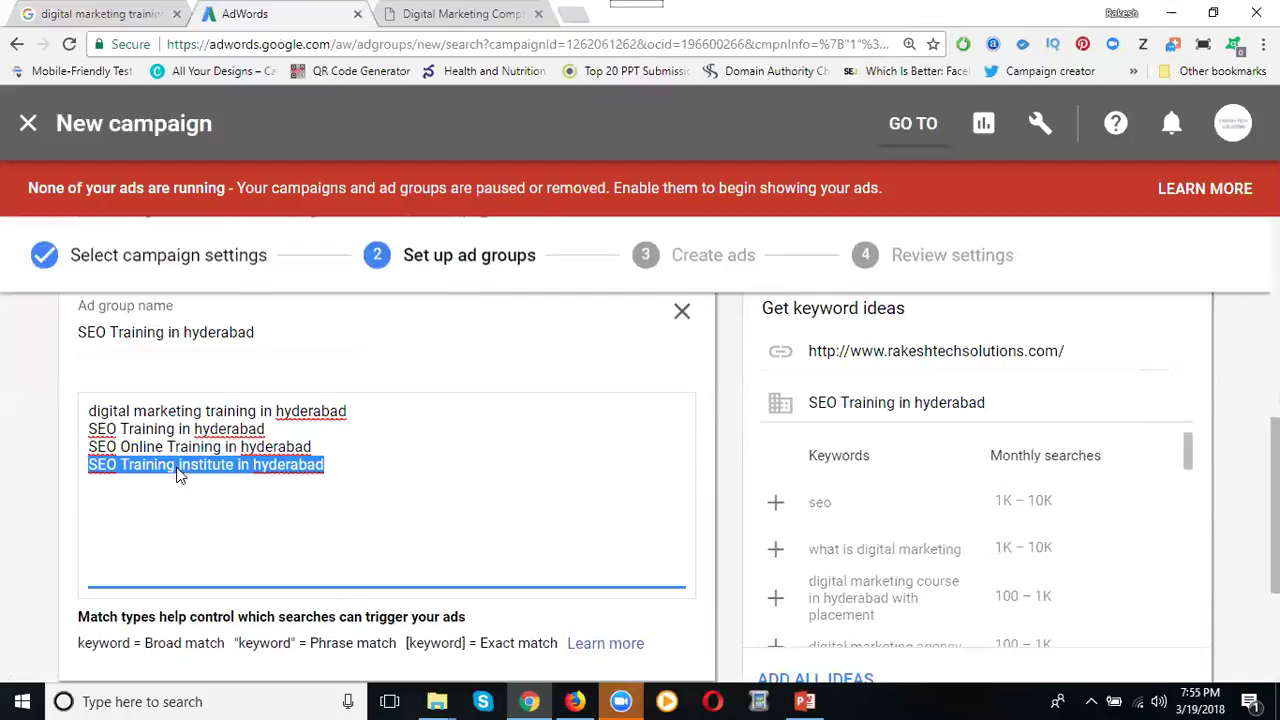
{"action": "left_click", "coordinate": [178, 493]}
{"action": "type", "text": "i"}
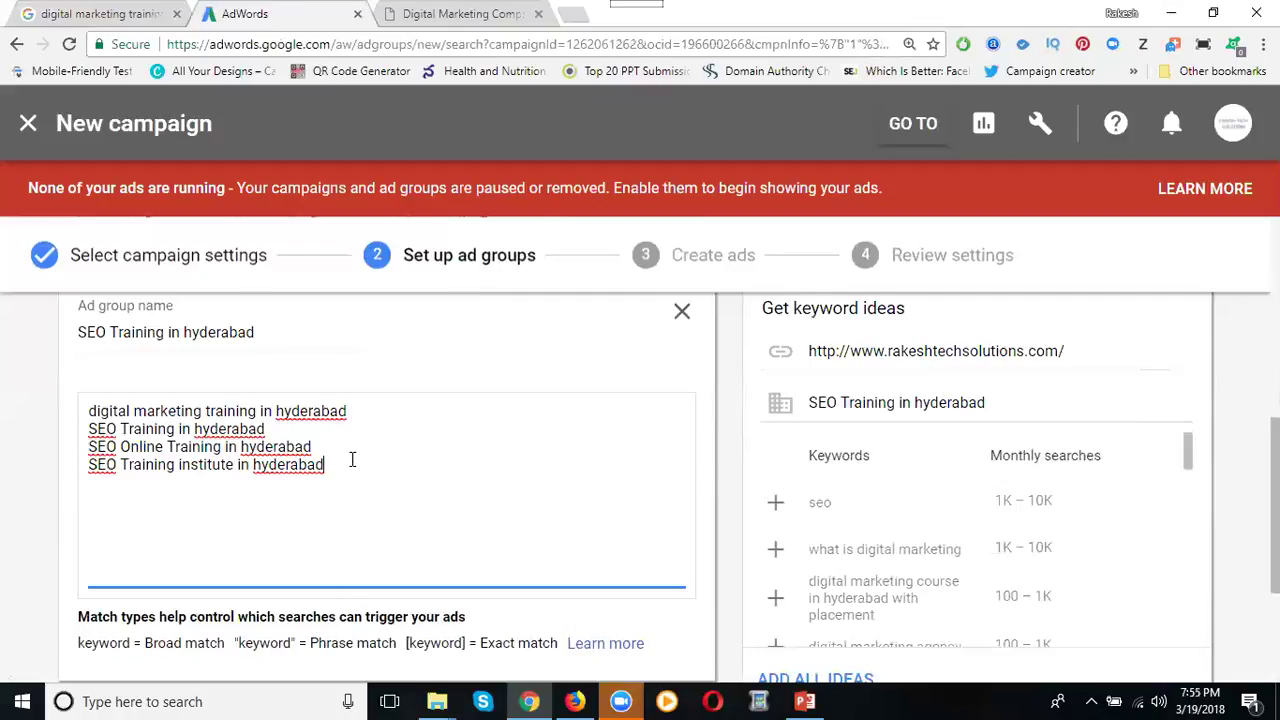
{"action": "type", "text": "SEO Training institute in hyderabad"}
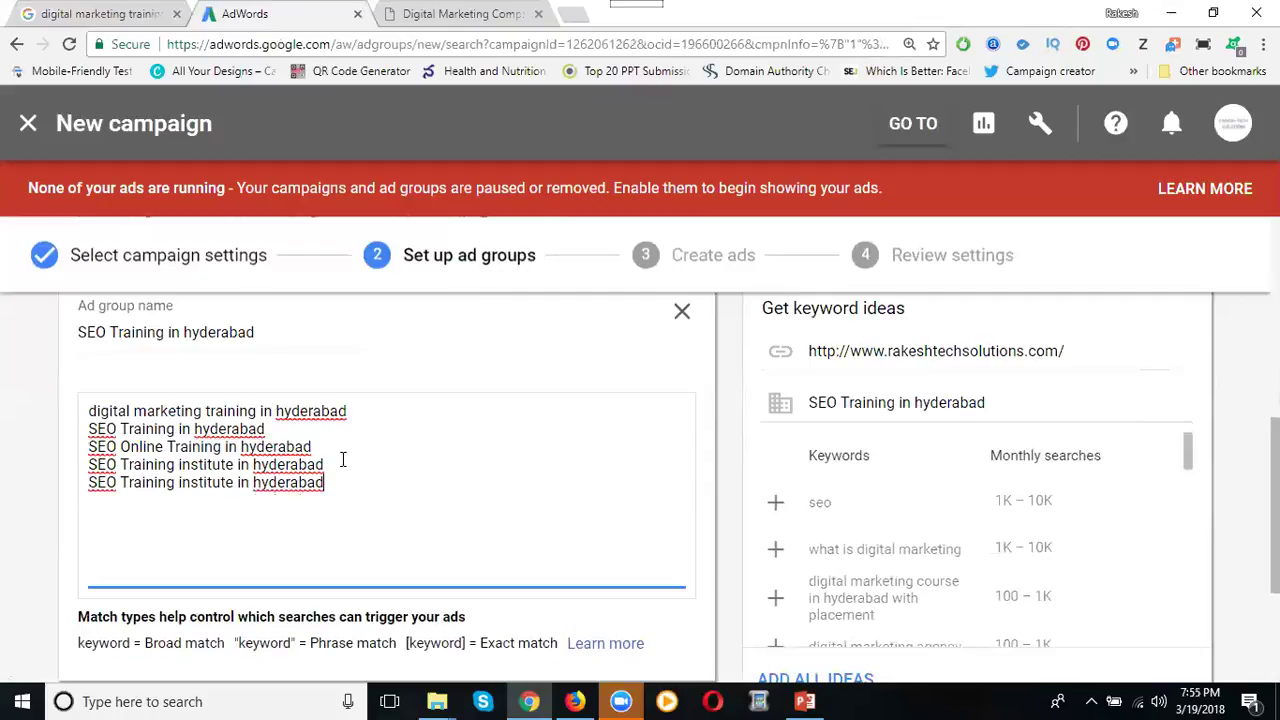
{"action": "left_click", "coordinate": [120, 482]}
{"action": "type", "text": "online"}
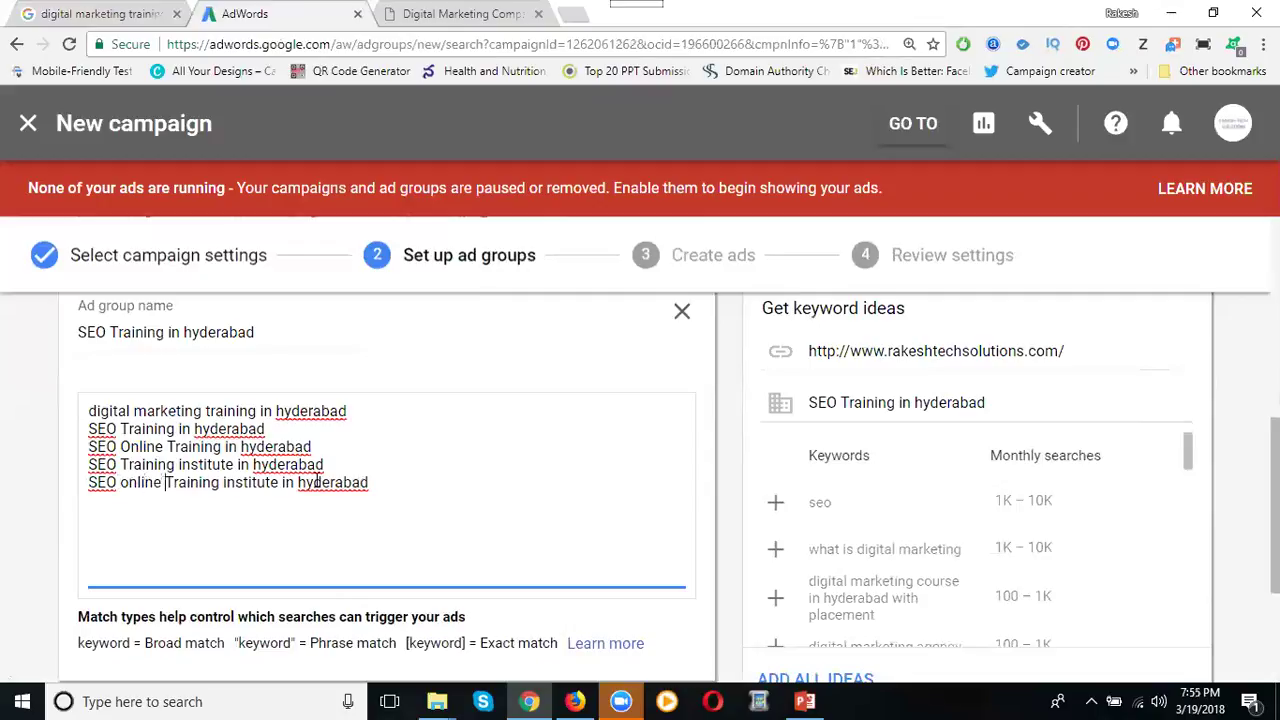
Step: Copy the keyword "SEO Training in hyderabad" to the end of the list and change it to "SEO course in hyderabad"
{"action": "left_click_drag", "start_coordinate": [268, 429], "coordinate": [79, 424]}
{"action": "key", "text": "ctrl+c"}
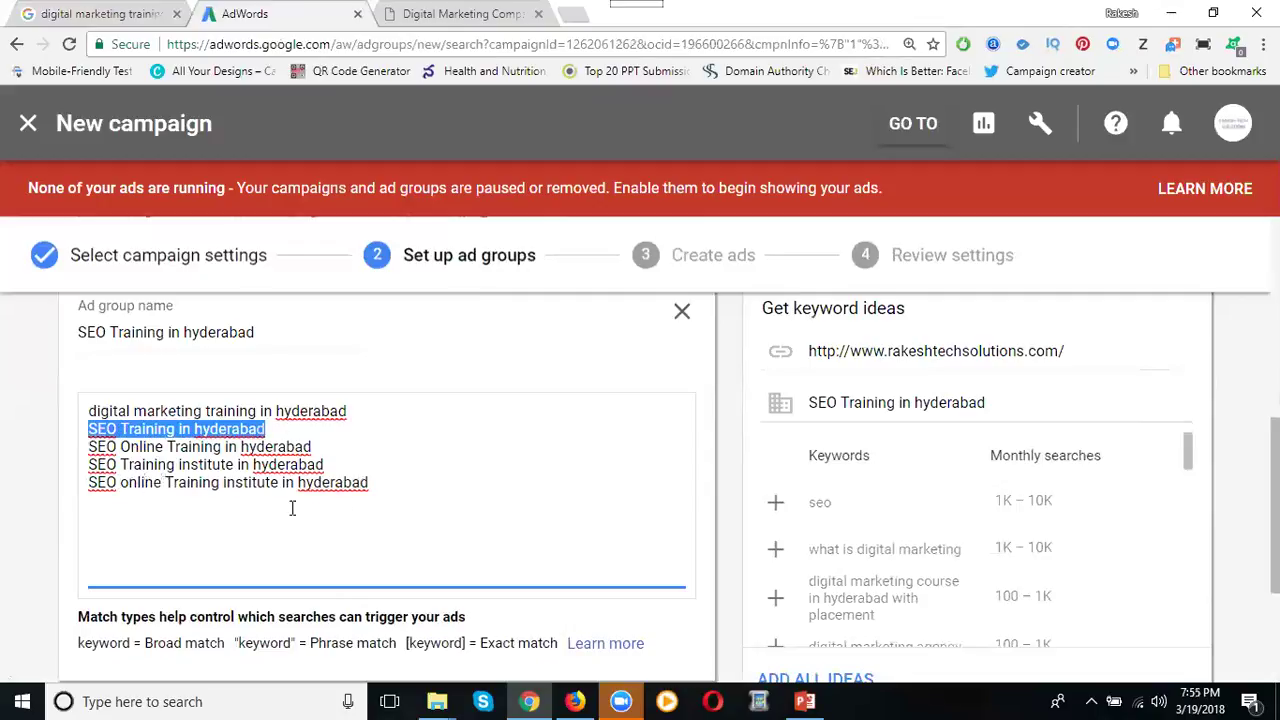
{"action": "left_click", "coordinate": [381, 489]}
{"action": "key", "text": "ctrl+v"}
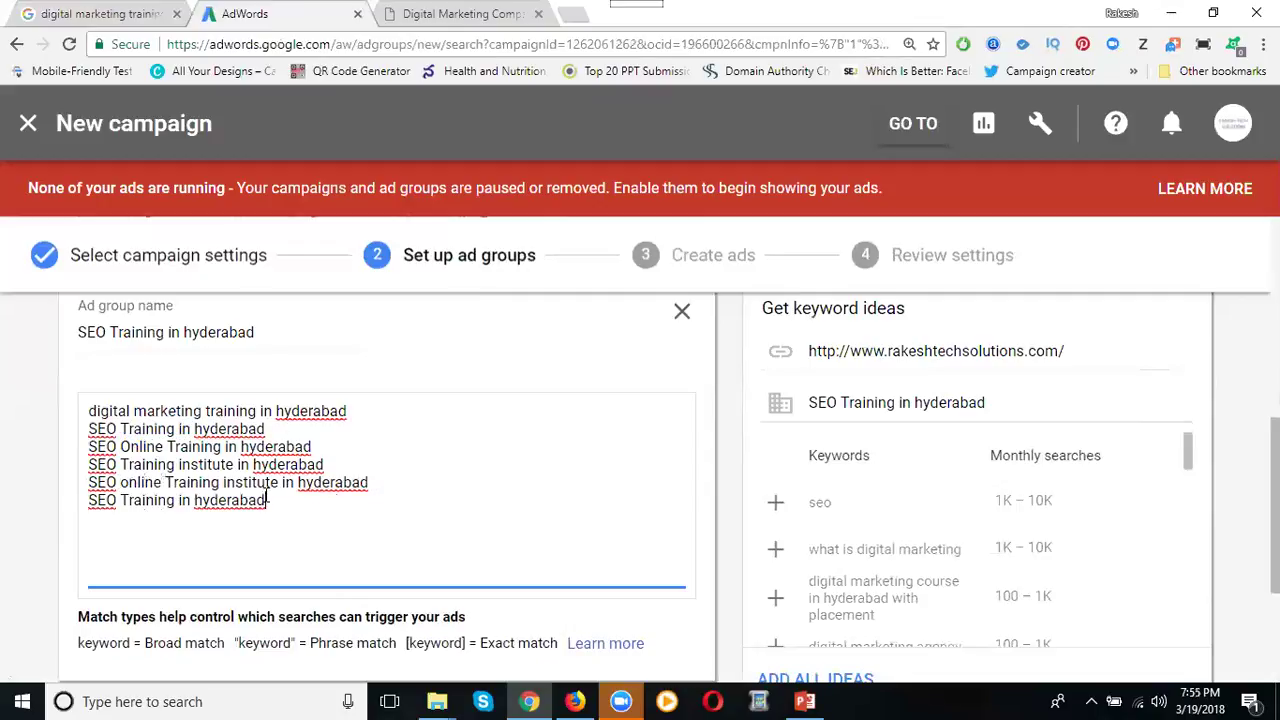
{"action": "double_click", "coordinate": [161, 500]}
{"action": "type", "text": "course"}
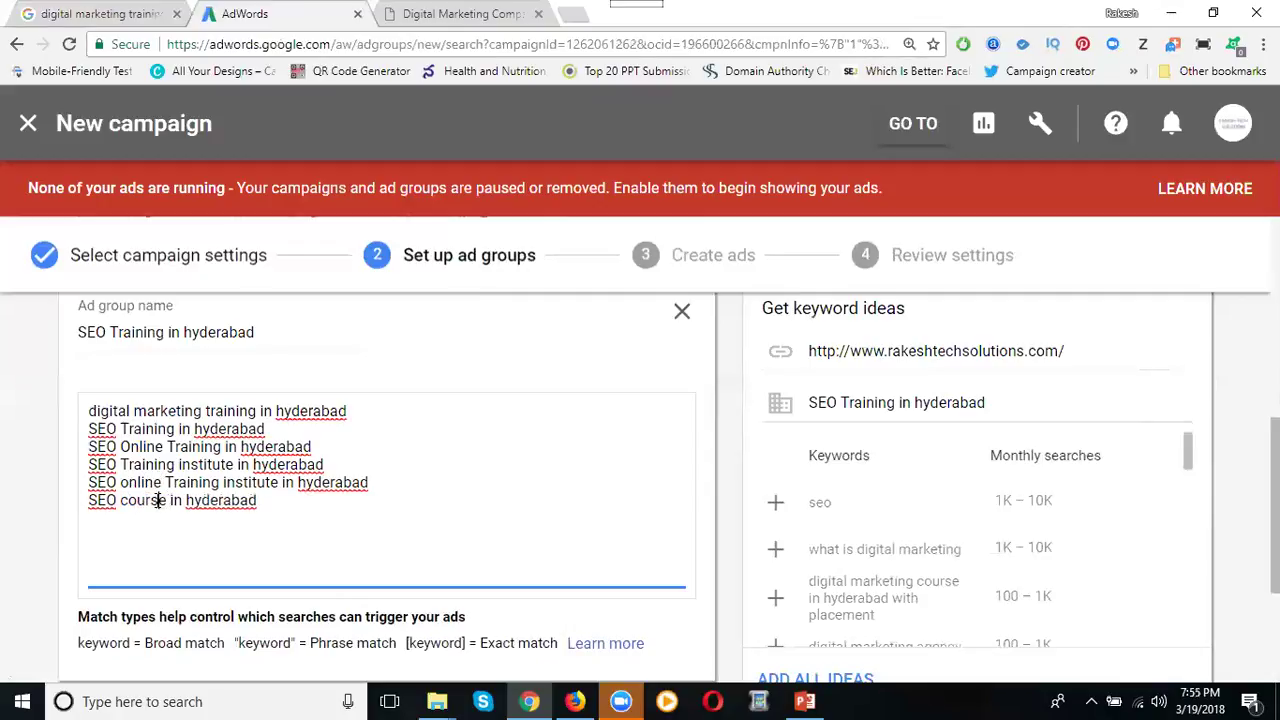
Step: Duplicate the course keyword onto a new line and change the copy to "SEO online course in hyderabad"
{"action": "triple_click", "coordinate": [165, 500]}
{"action": "key", "text": "ctrl+c"}
{"action": "left_click", "coordinate": [281, 505]}
{"action": "key", "text": "ctrl+v"}
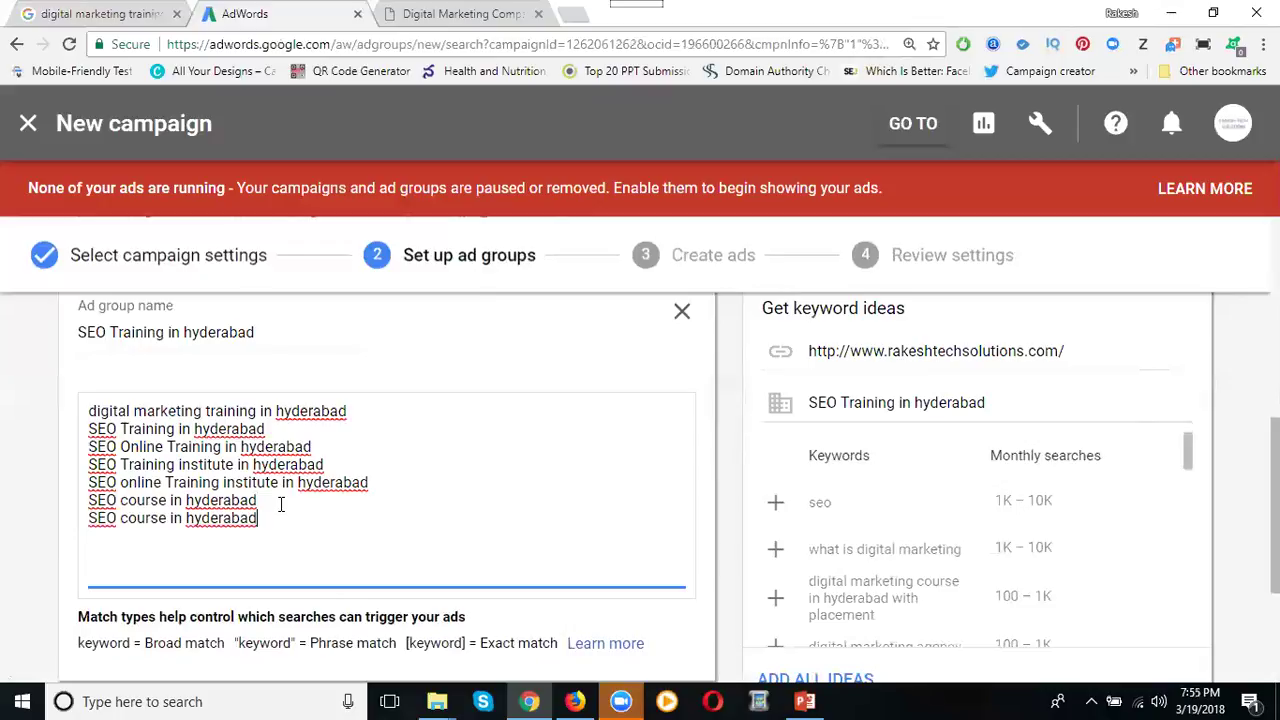
{"action": "left_click", "coordinate": [121, 518]}
{"action": "type", "text": "online"}
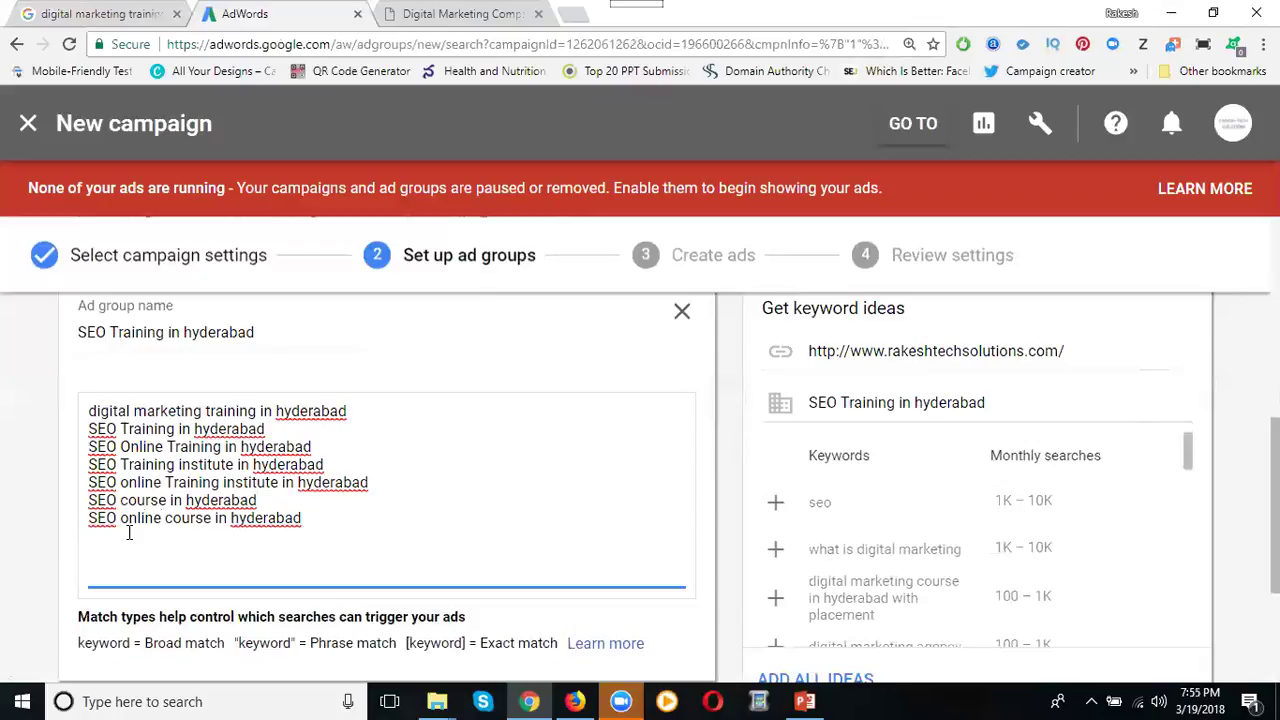
Step: Check the SEO keyword list, then save the ad groups and continue to creating ads
{"action": "scroll", "coordinate": [15, 498], "scroll_direction": "down", "scroll_amount": 1}
{"action": "scroll", "coordinate": [15, 498], "scroll_direction": "down", "scroll_amount": 1}
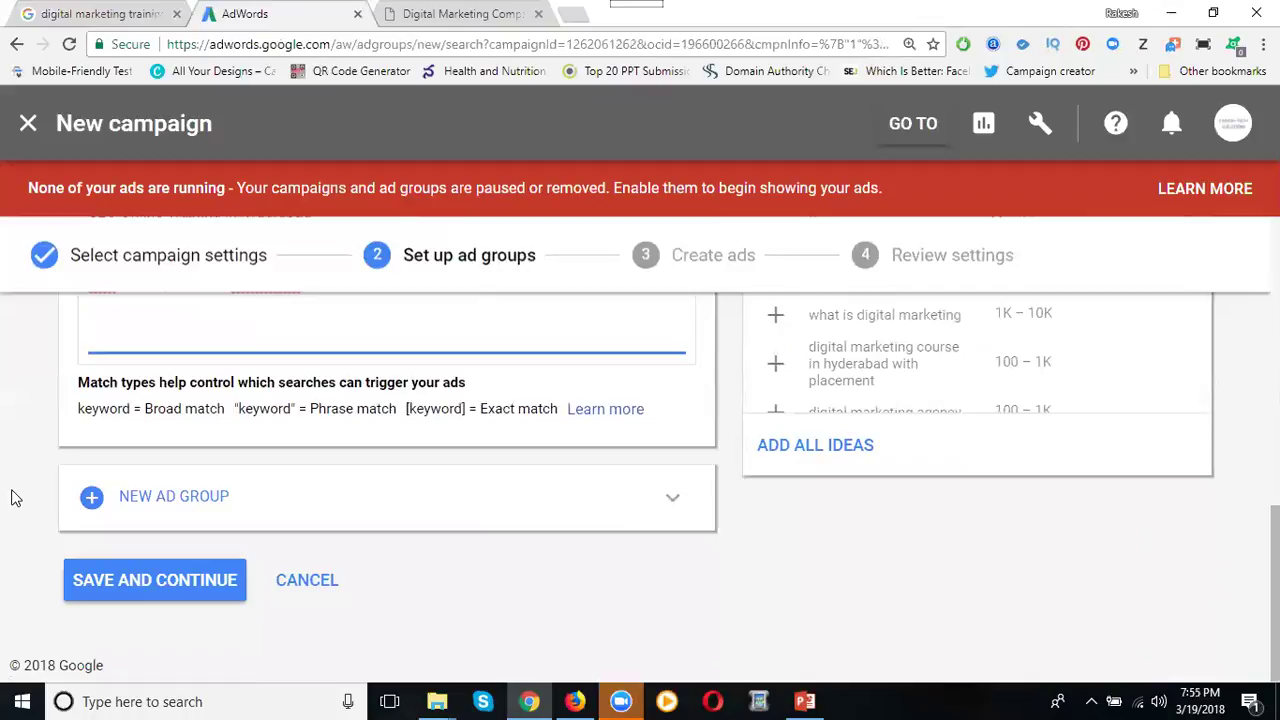
{"action": "scroll", "coordinate": [30, 497], "scroll_direction": "up", "scroll_amount": 2}
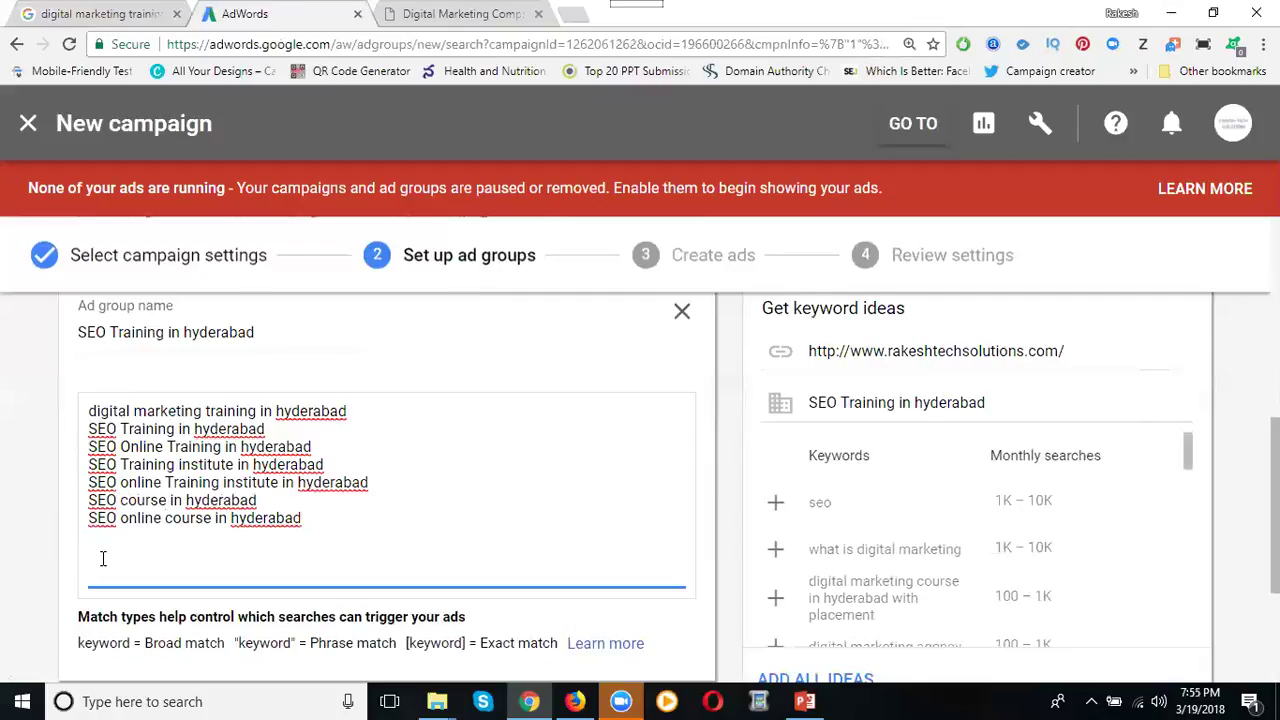
{"action": "scroll", "coordinate": [86, 568], "scroll_direction": "down", "scroll_amount": 3}
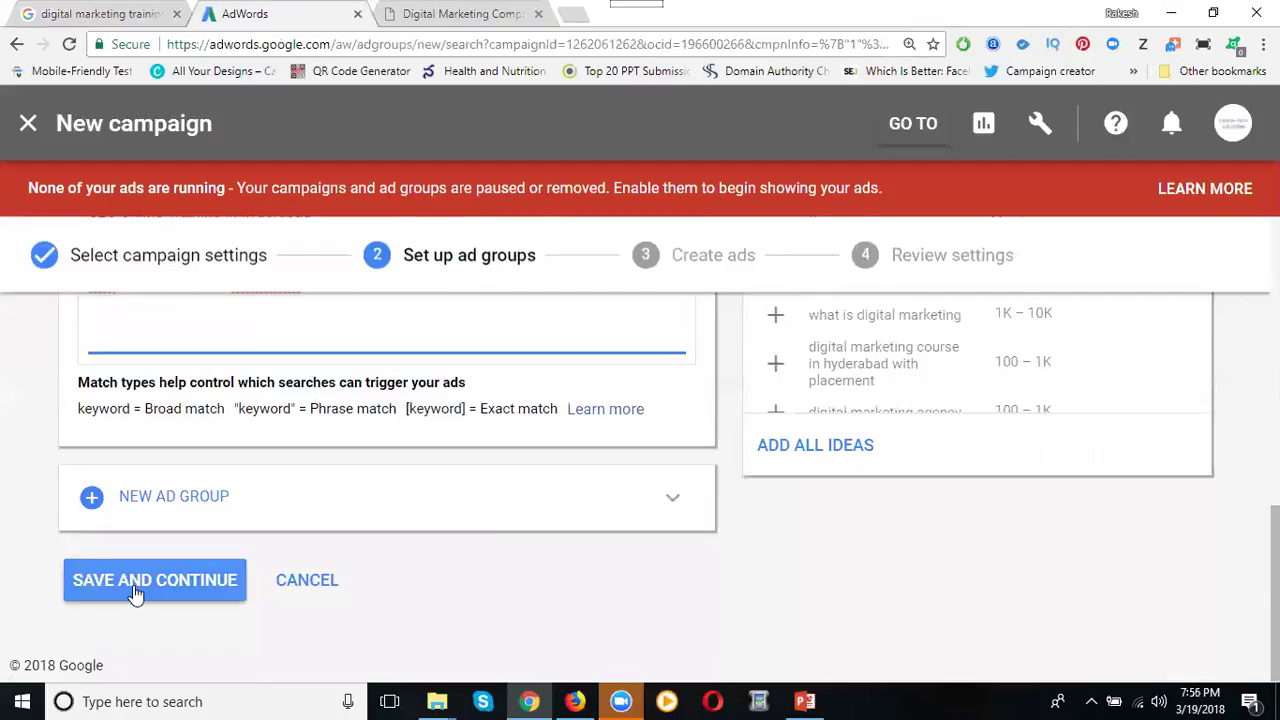
{"action": "left_click", "coordinate": [135, 580]}
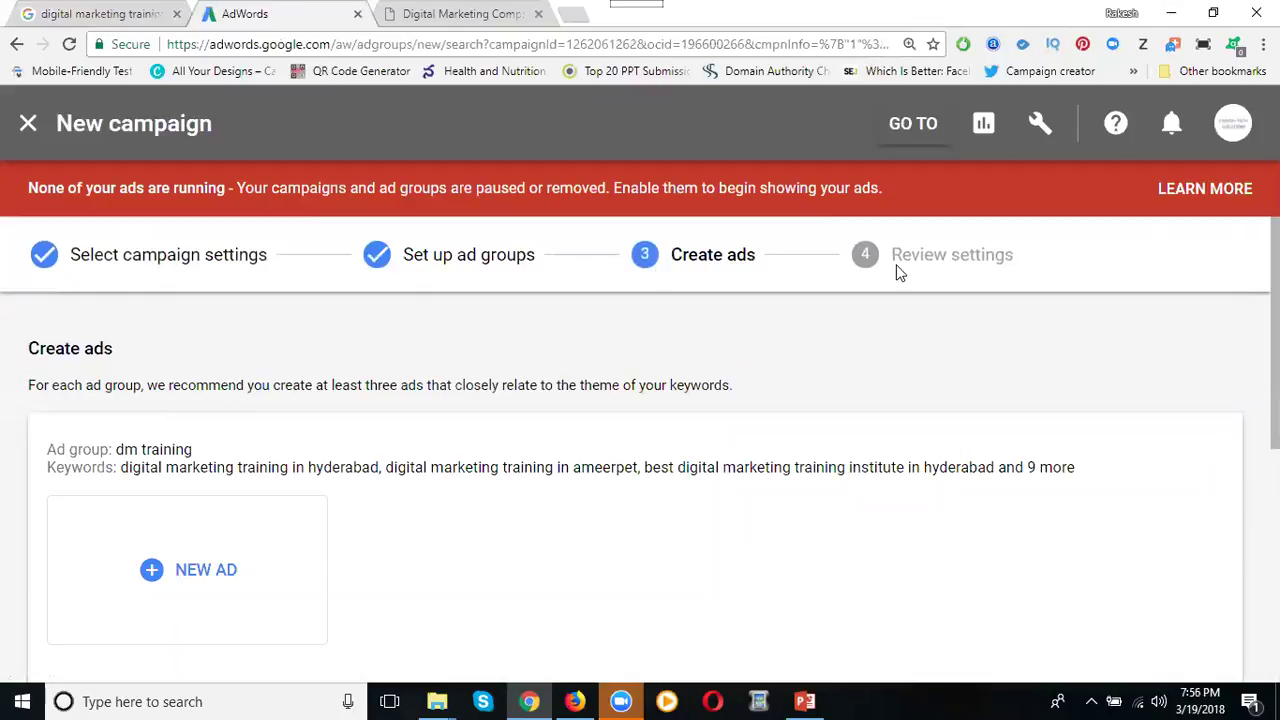
{"action": "scroll", "coordinate": [774, 366], "scroll_direction": "down", "scroll_amount": 1}
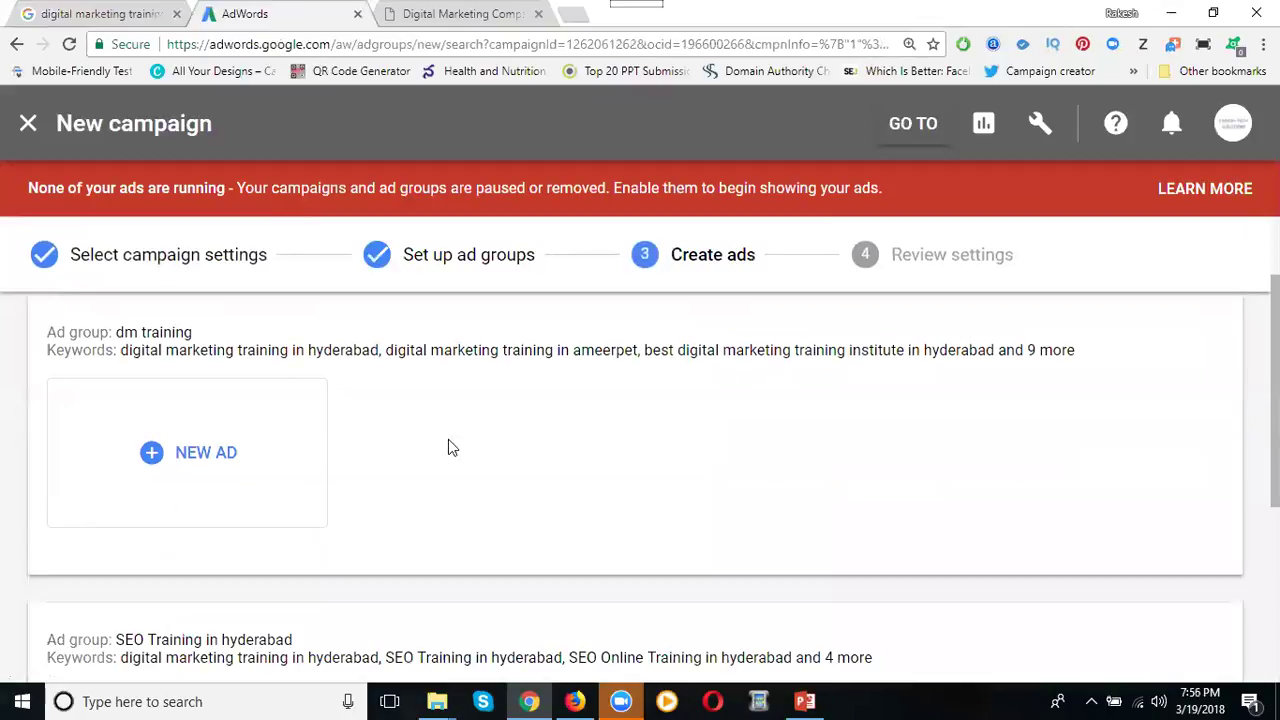
{"action": "left_click", "coordinate": [176, 456]}
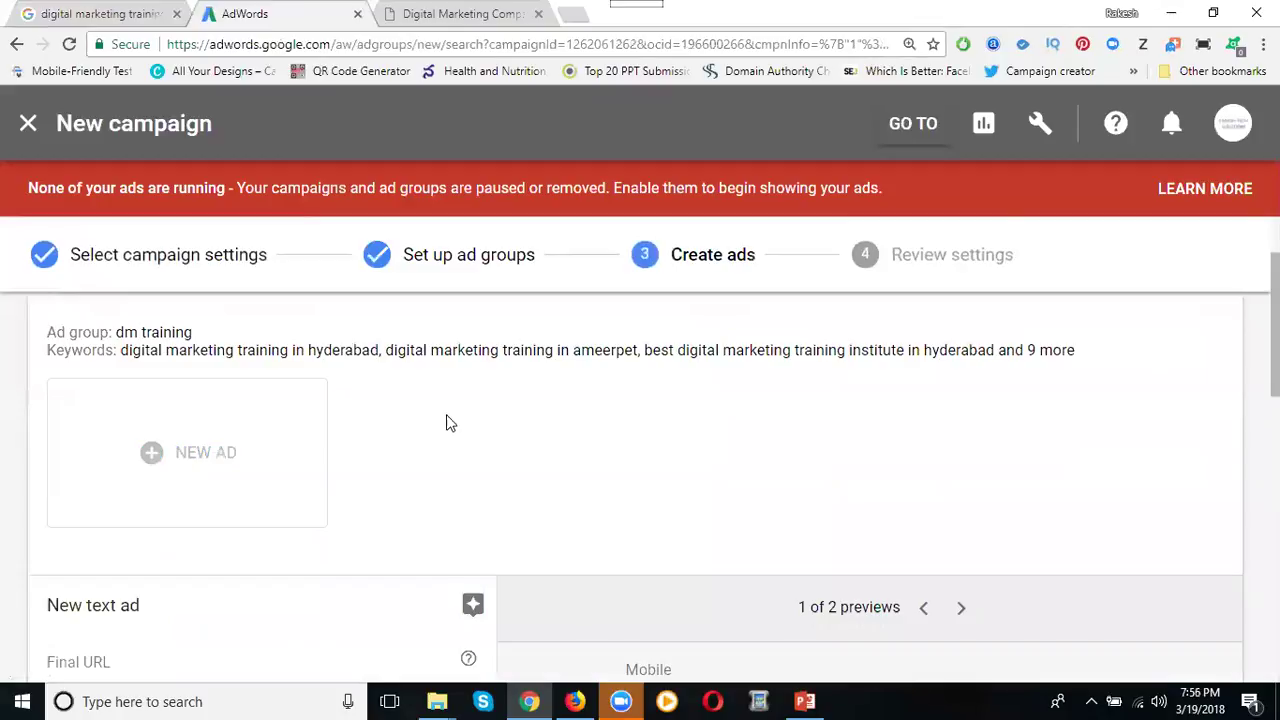
{"action": "scroll", "coordinate": [446, 424], "scroll_direction": "down", "scroll_amount": 3}
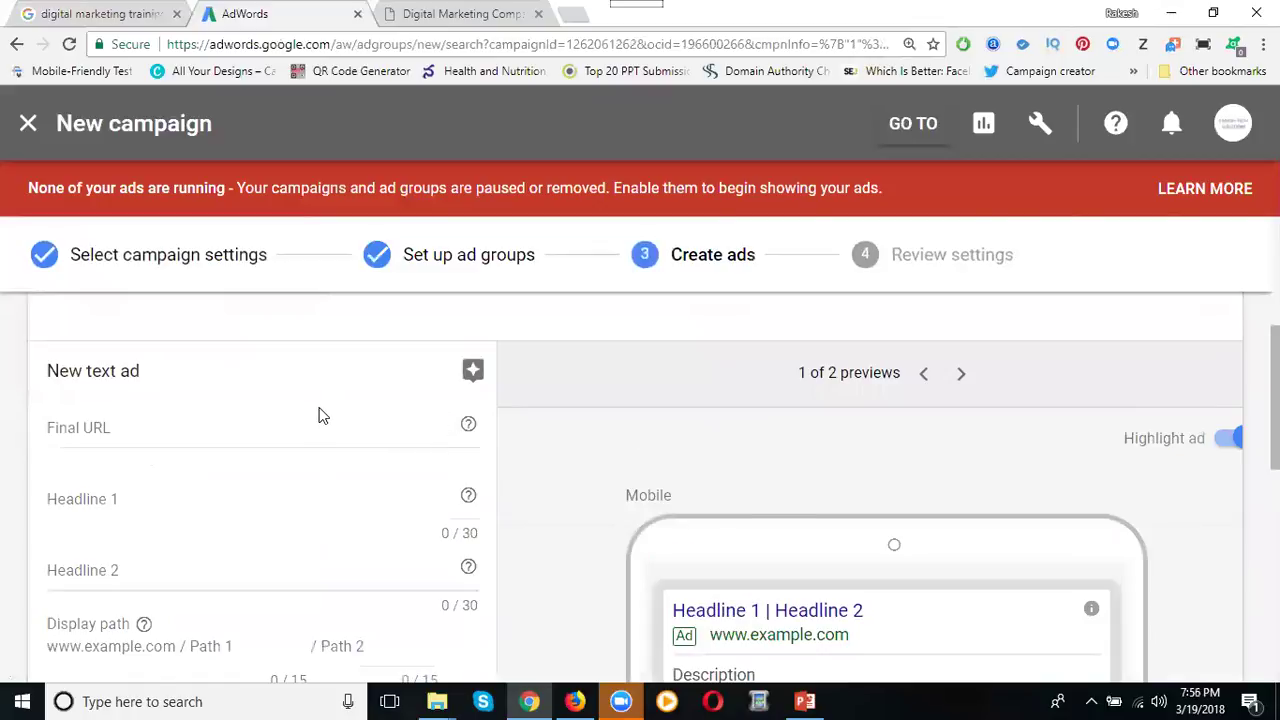
{"action": "scroll", "coordinate": [318, 412], "scroll_direction": "down", "scroll_amount": 1}
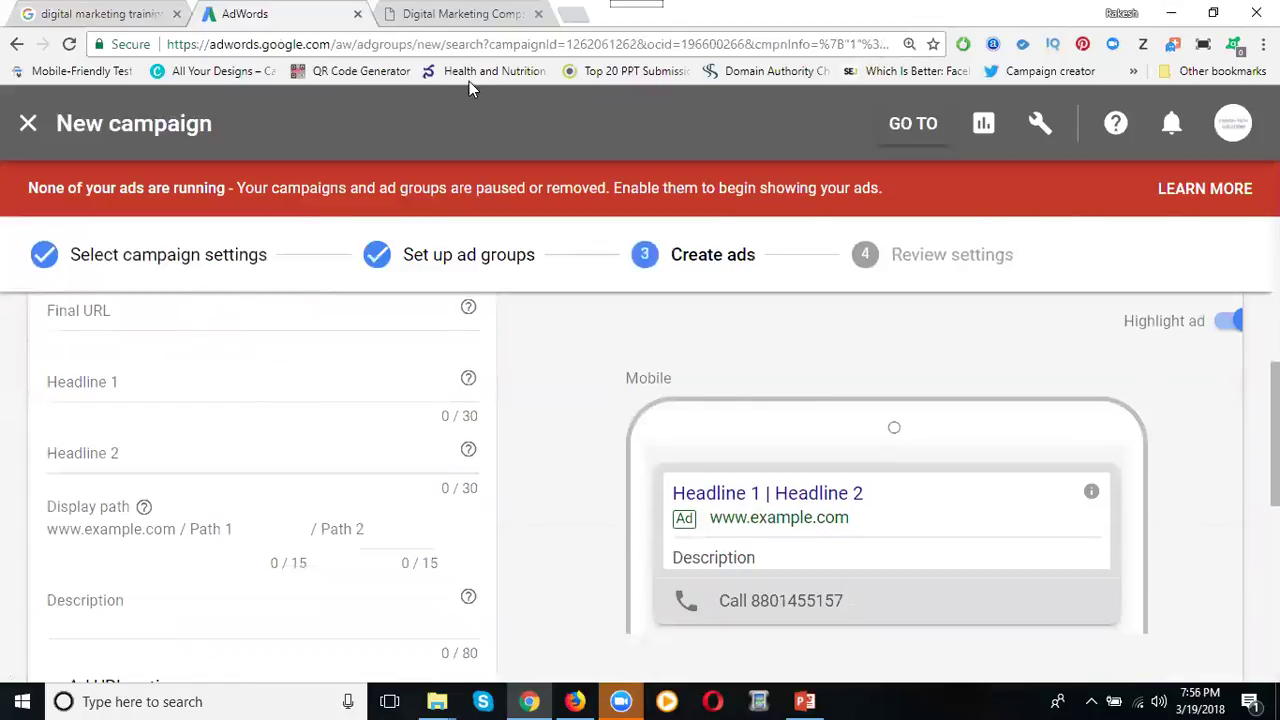
{"action": "left_click", "coordinate": [464, 13]}
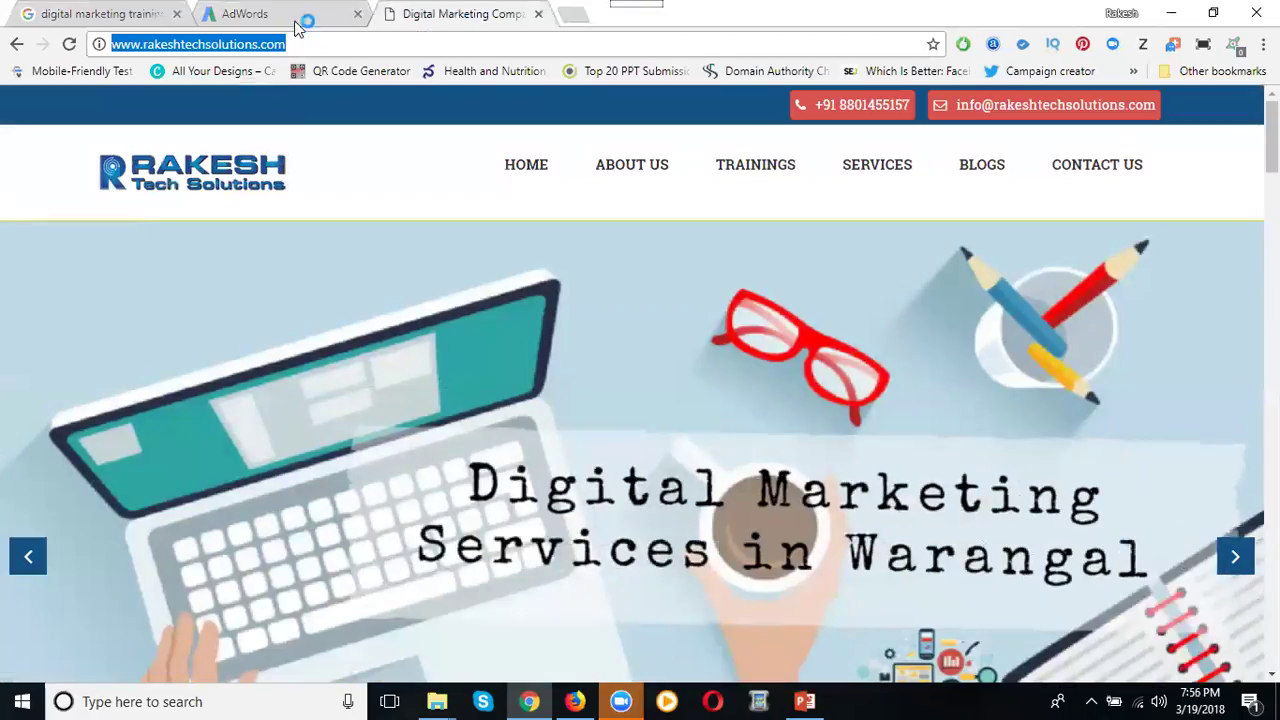
{"action": "left_click", "coordinate": [300, 14]}
{"action": "left_click", "coordinate": [217, 316]}
{"action": "type", "text": "http://www.rakeshtechsolutions.com/"}
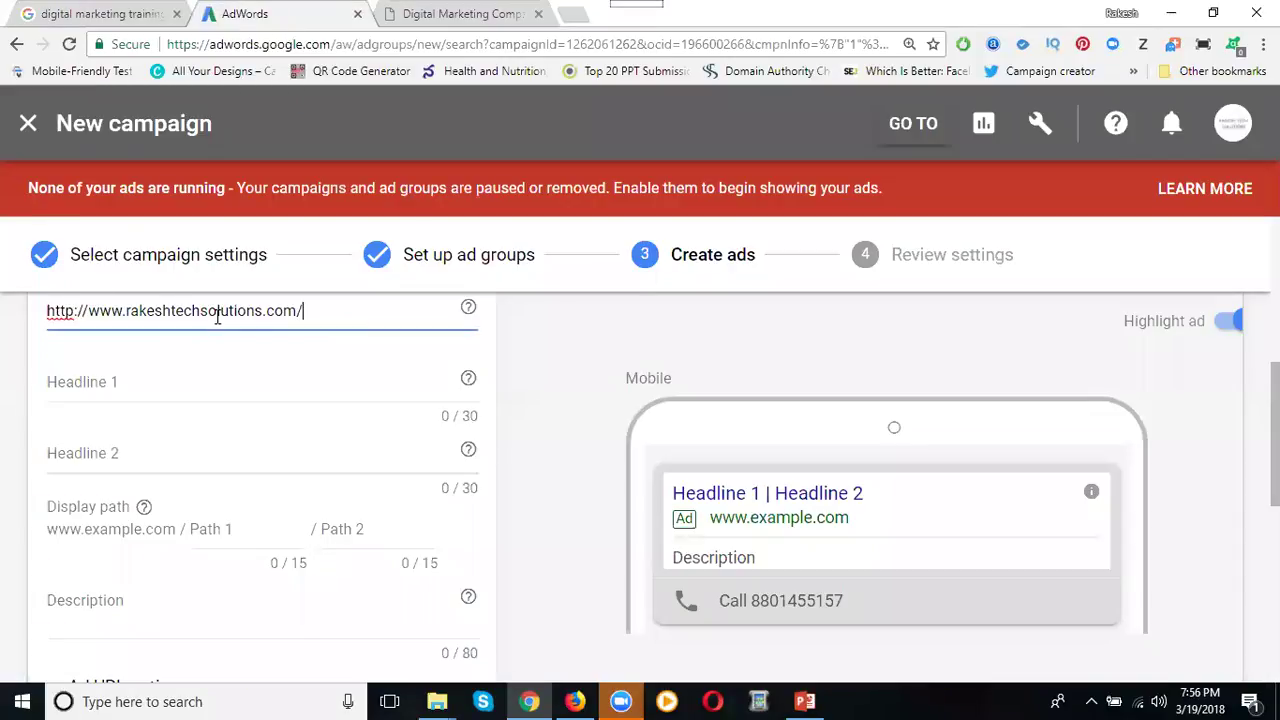
Step: Set the ad's Headline 1 to "Digital Marketing Course"
{"action": "left_click", "coordinate": [172, 388]}
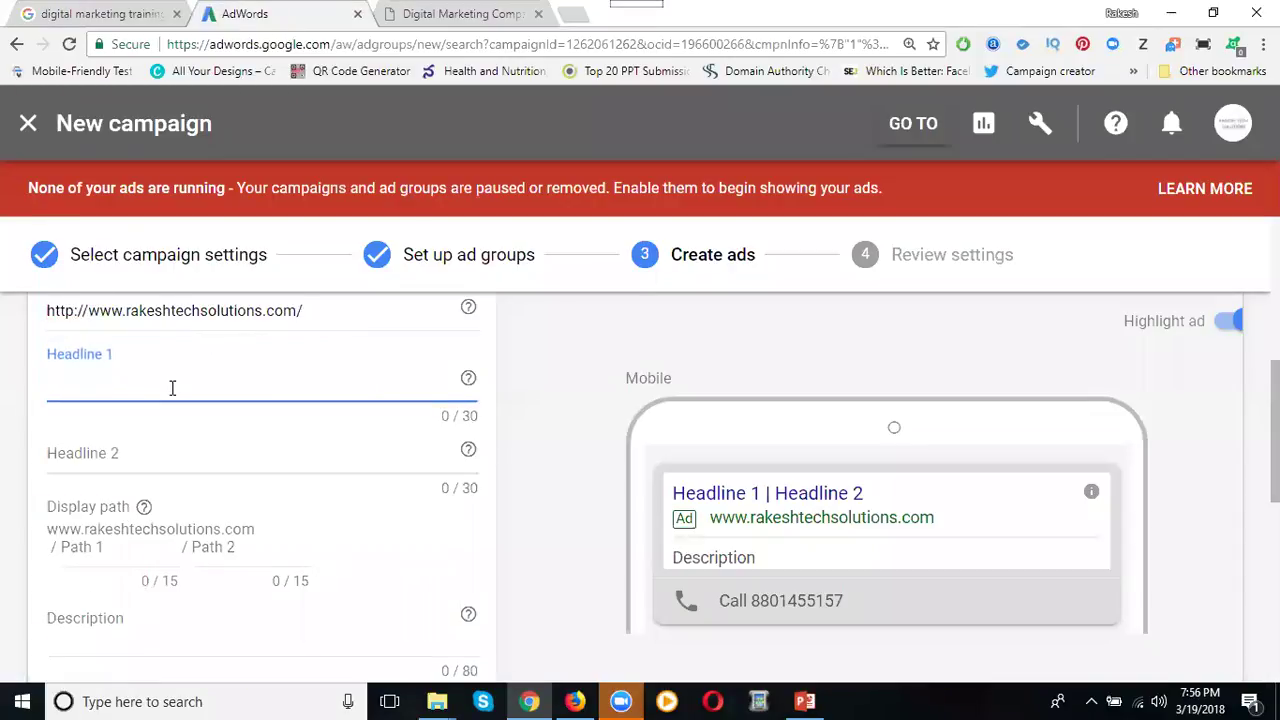
{"action": "type", "text": "Digita"}
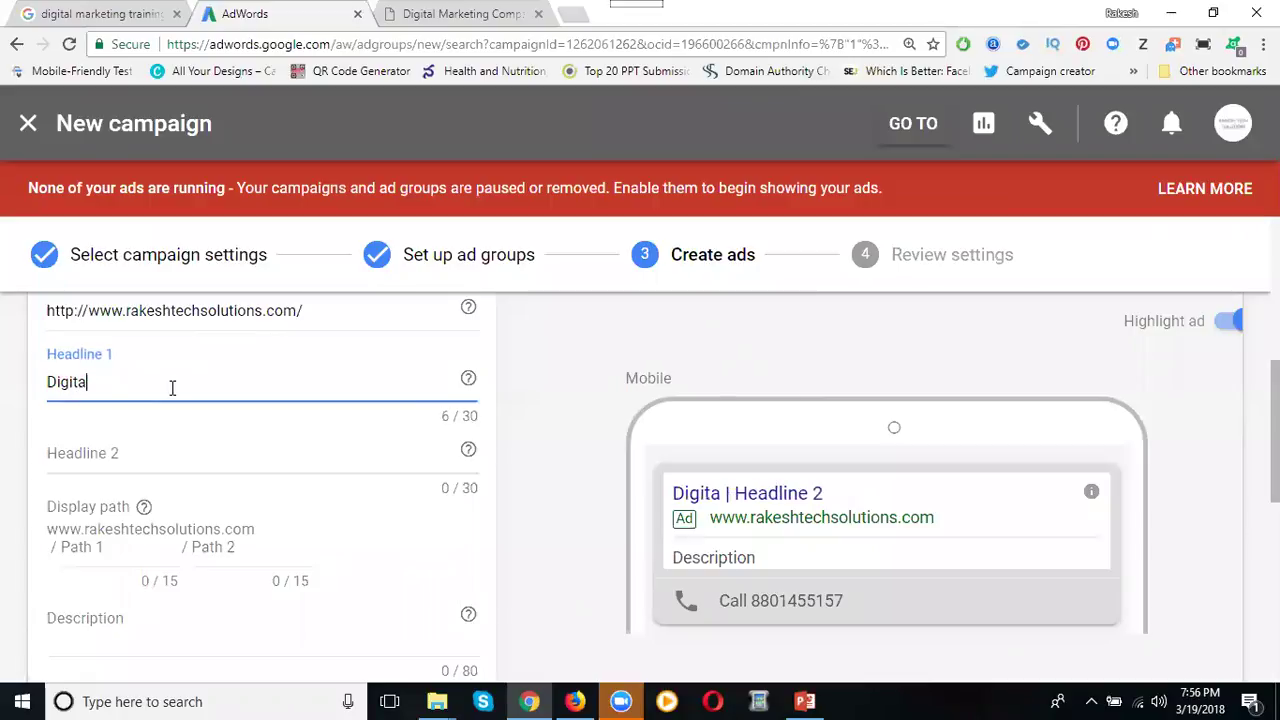
{"action": "type", "text": "l Market"}
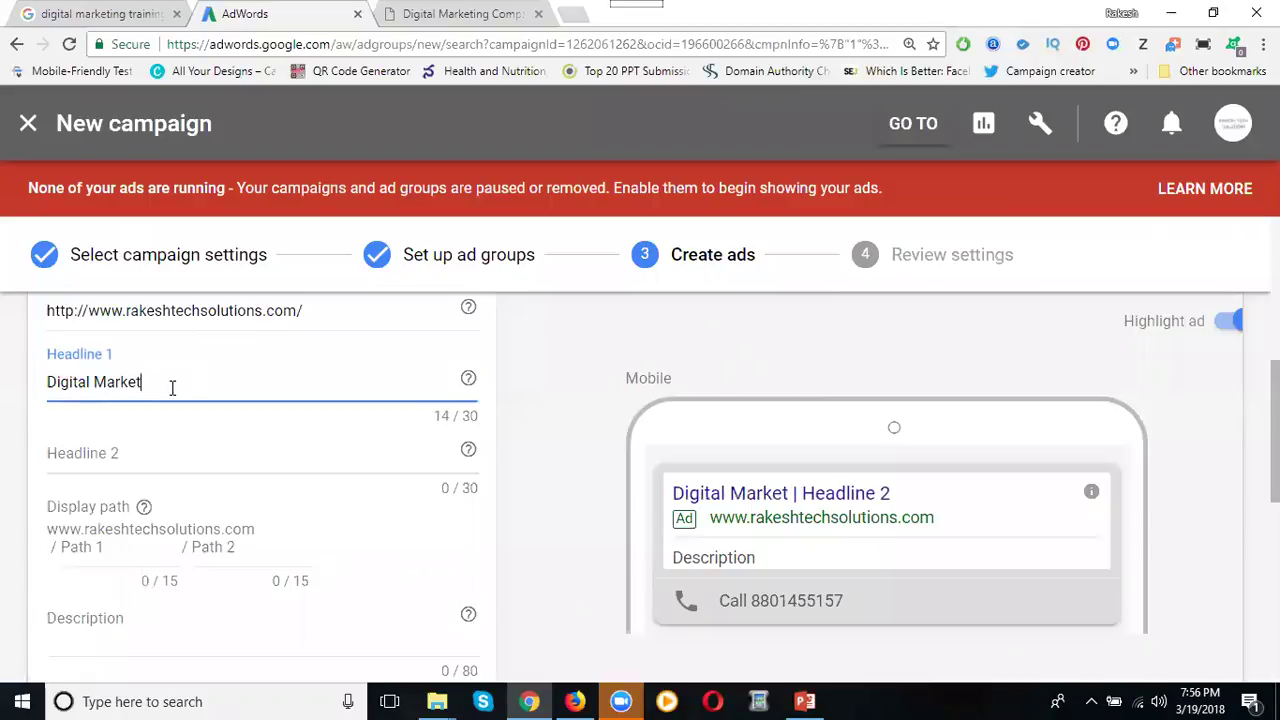
{"action": "type", "text": "ing Course"}
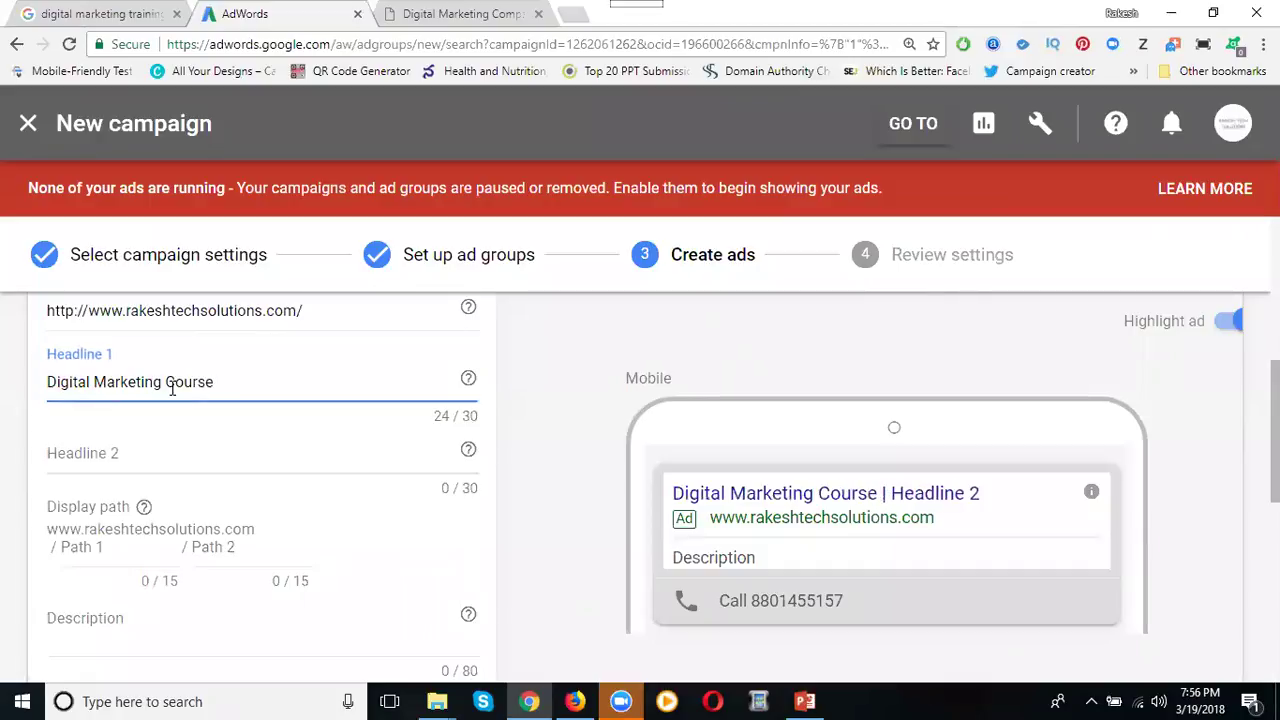
Step: Enter "Enroll Free Class" as the ad's Headline 2, then shorten it to "Enroll Free"
{"action": "left_click", "coordinate": [172, 452]}
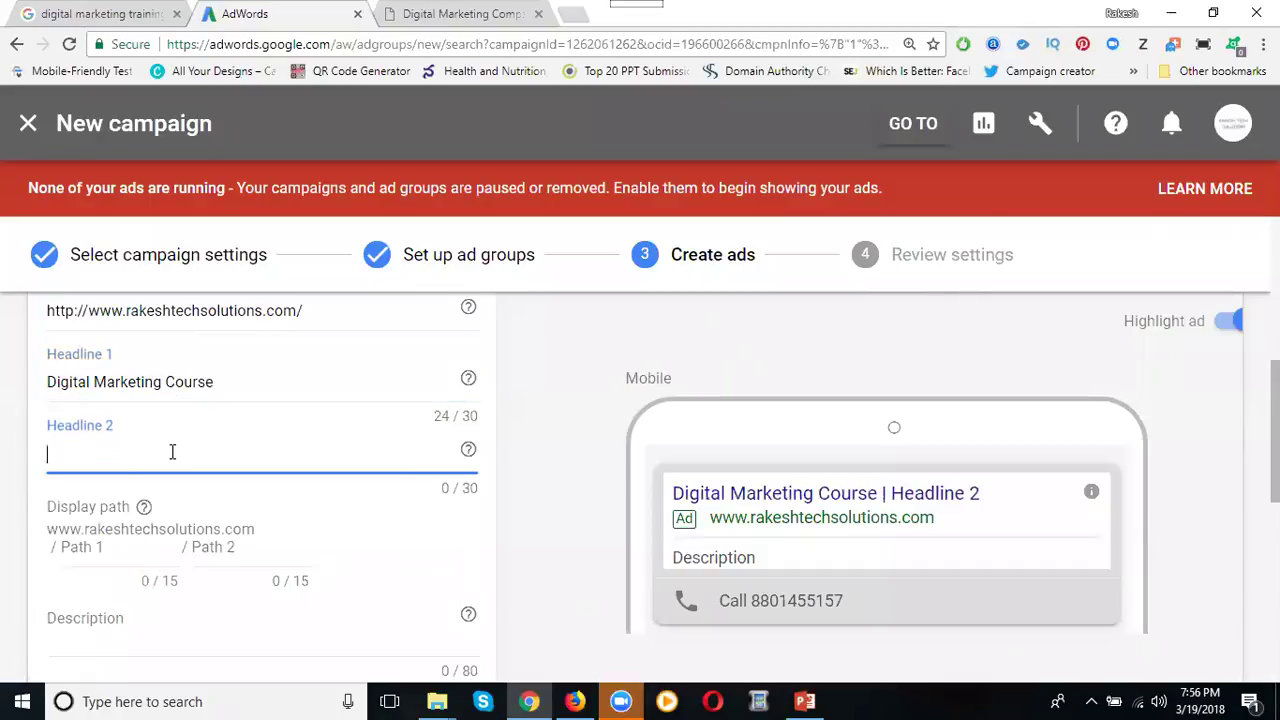
{"action": "type", "text": "Enroll"}
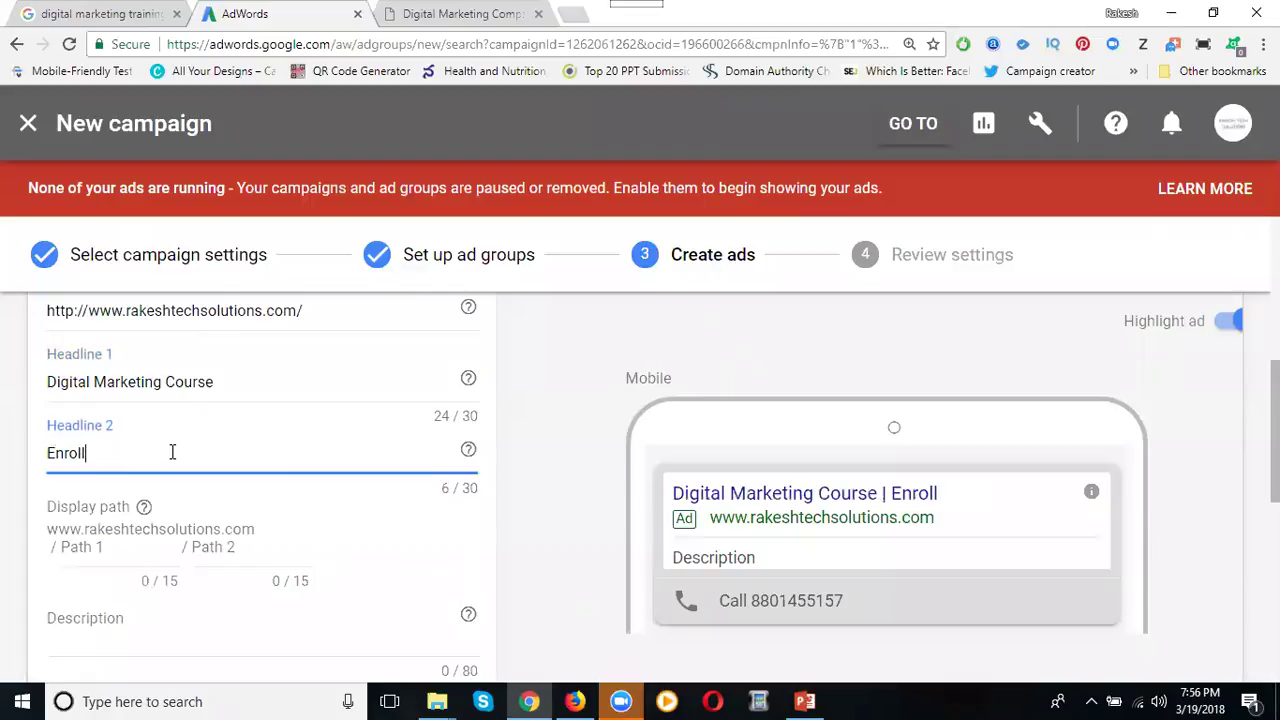
{"action": "type", "text": " Free Class"}
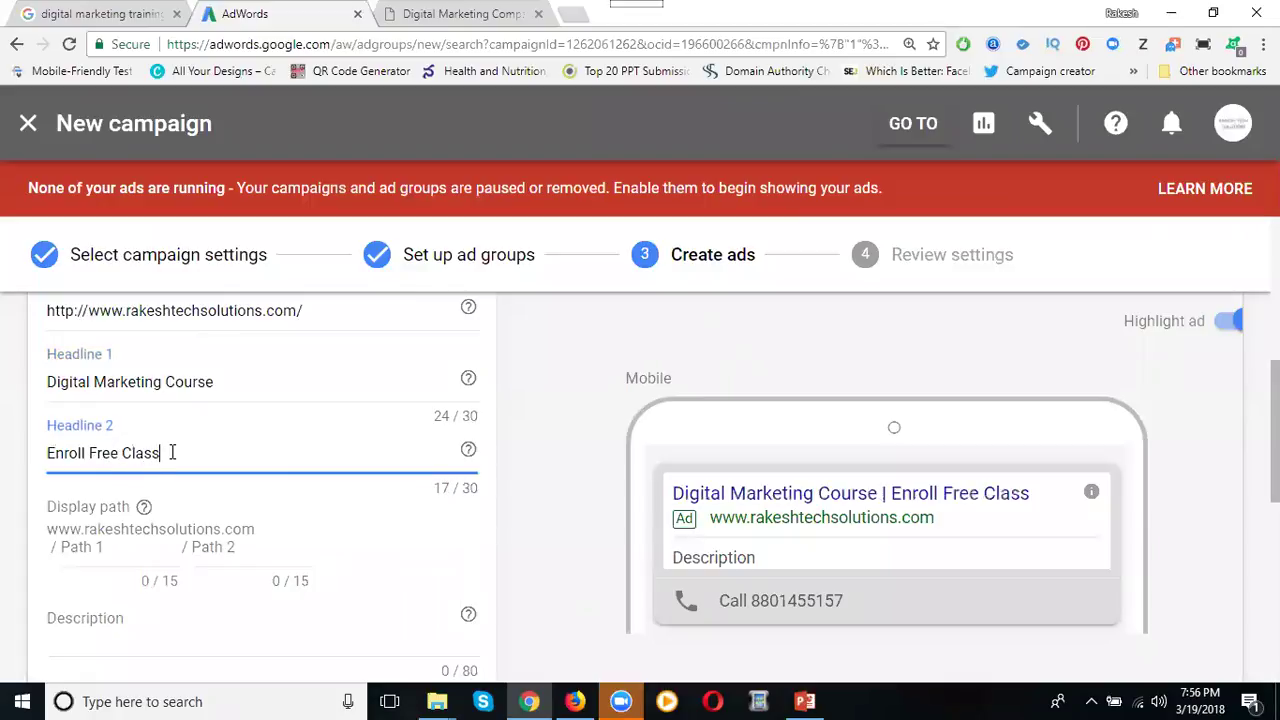
{"action": "key", "text": "BackSpace"}
{"action": "key", "text": "BackSpace"}
{"action": "key", "text": "BackSpace"}
{"action": "key", "text": "BackSpace"}
{"action": "key", "text": "BackSpace"}
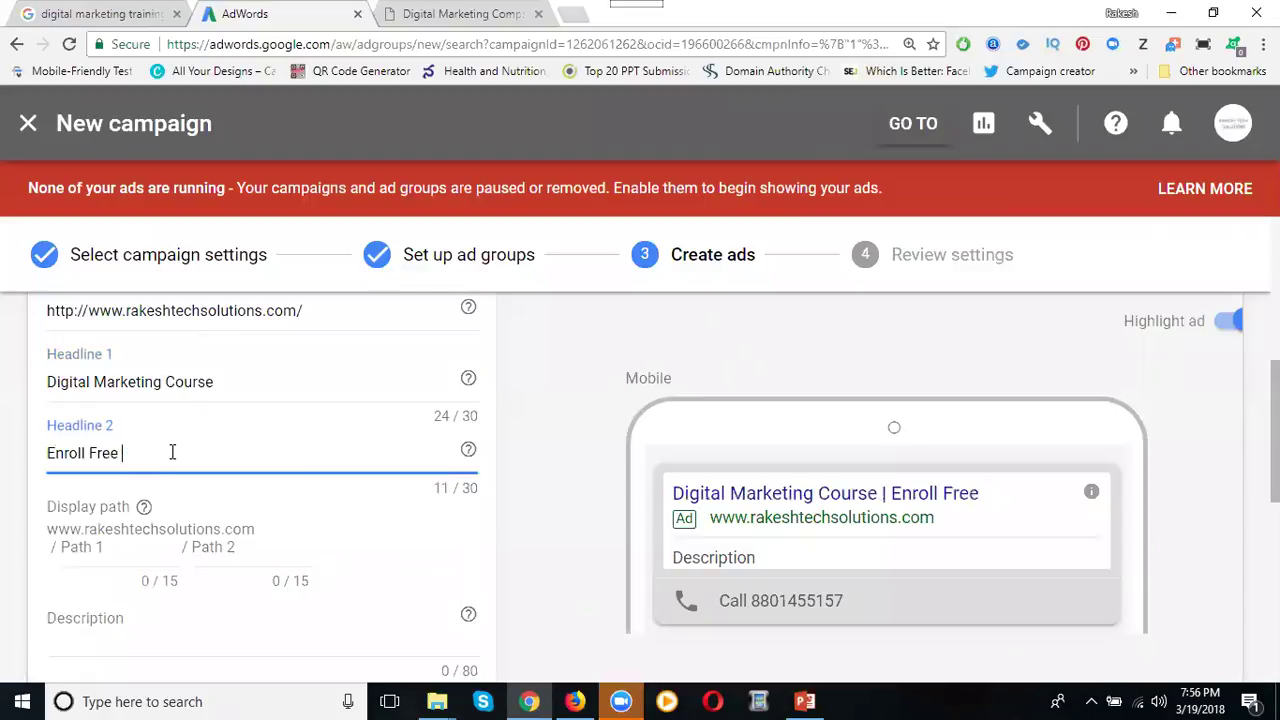
{"action": "key", "text": "ctrl+t"}
{"action": "type", "text": "ra"}
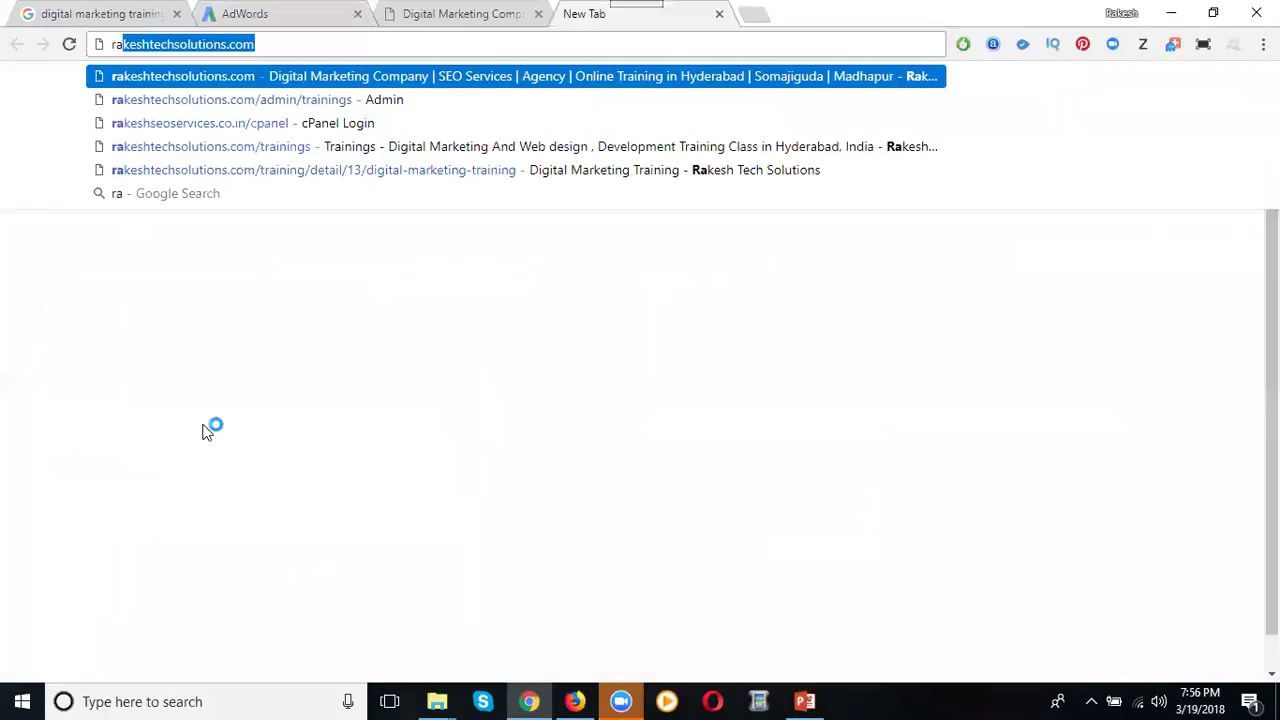
{"action": "left_click", "coordinate": [281, 14]}
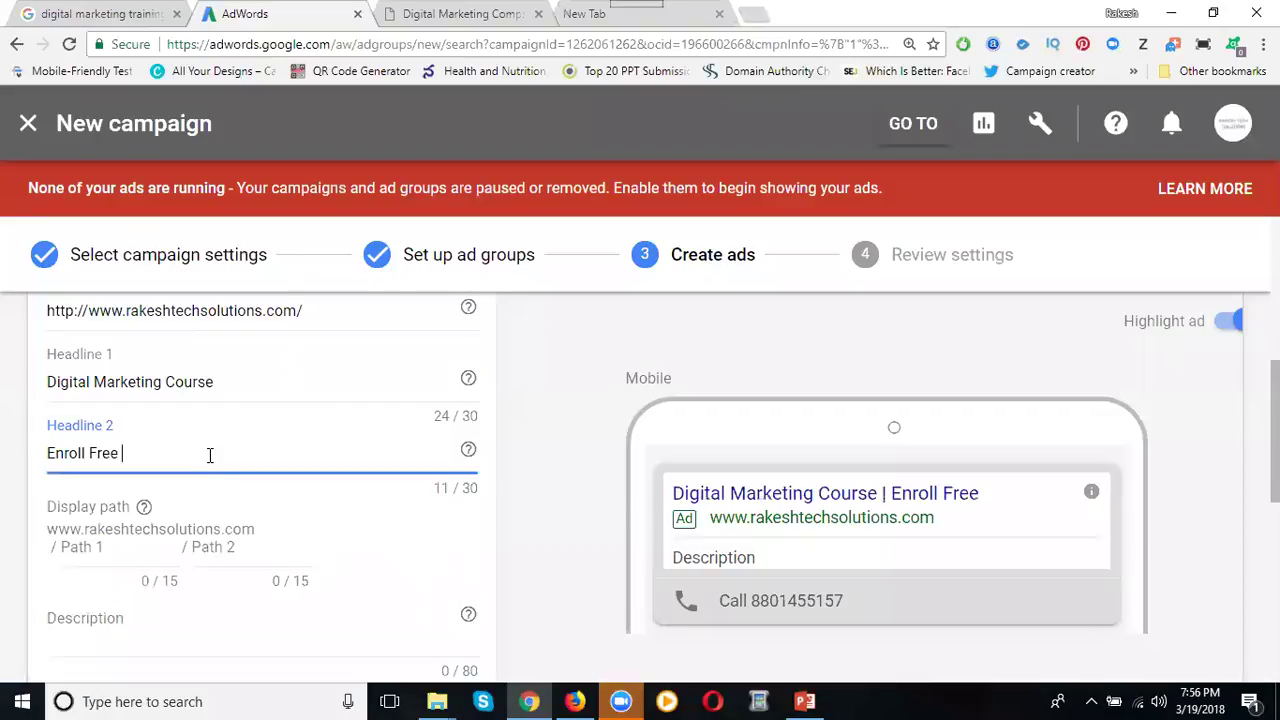
Step: Complete Headline 2 as "Enroll Free Training" and enter the ad description "enroll online digital marketing training"
{"action": "type", "text": "Training"}
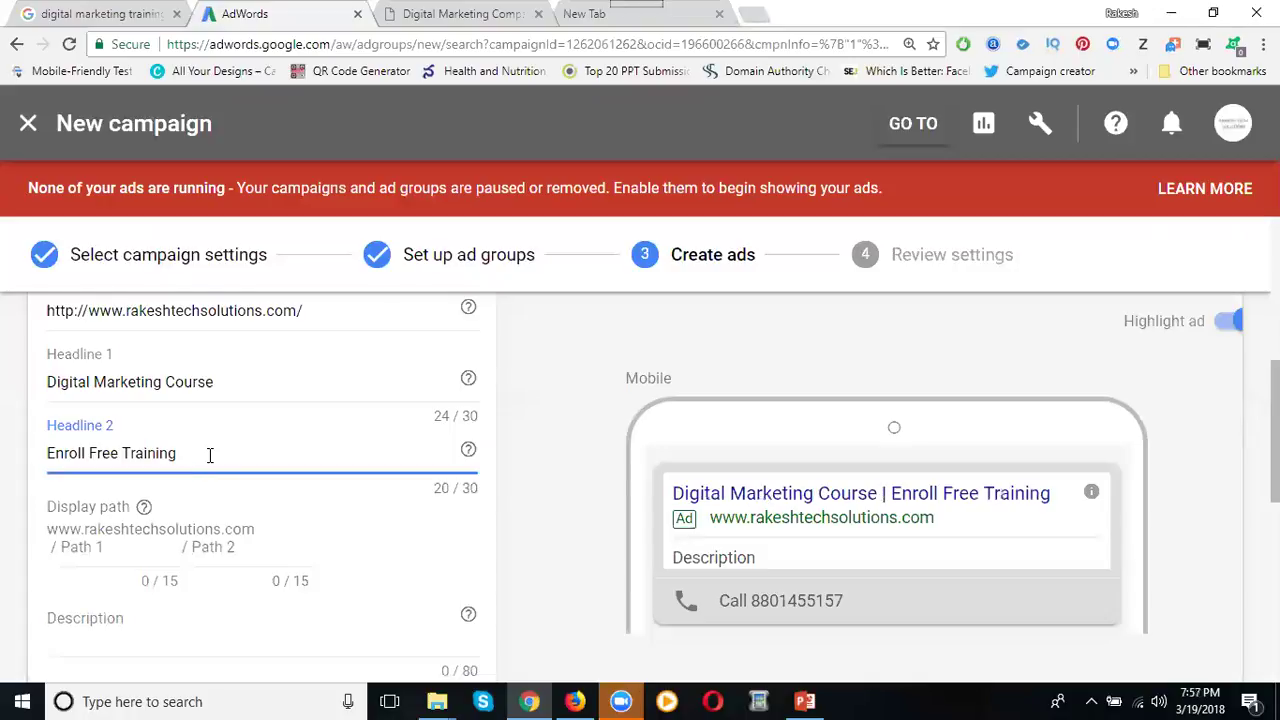
{"action": "scroll", "coordinate": [206, 430], "scroll_direction": "down", "scroll_amount": 1}
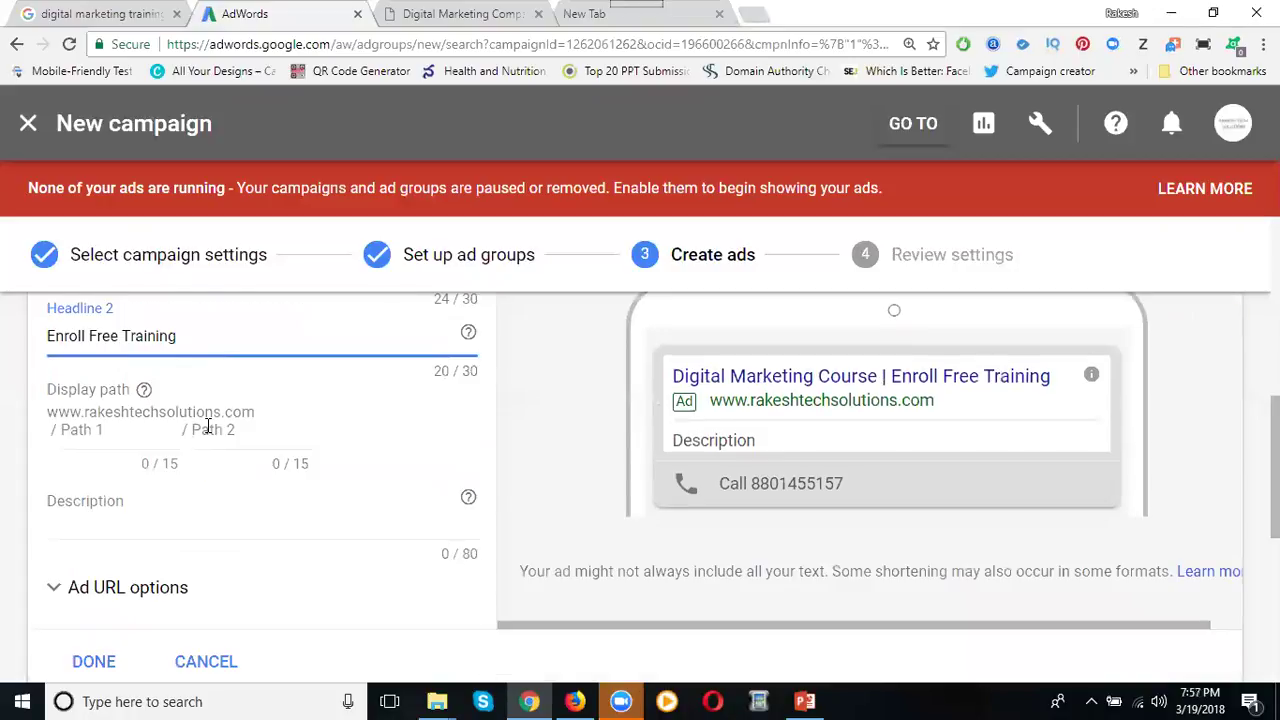
{"action": "left_click", "coordinate": [163, 539]}
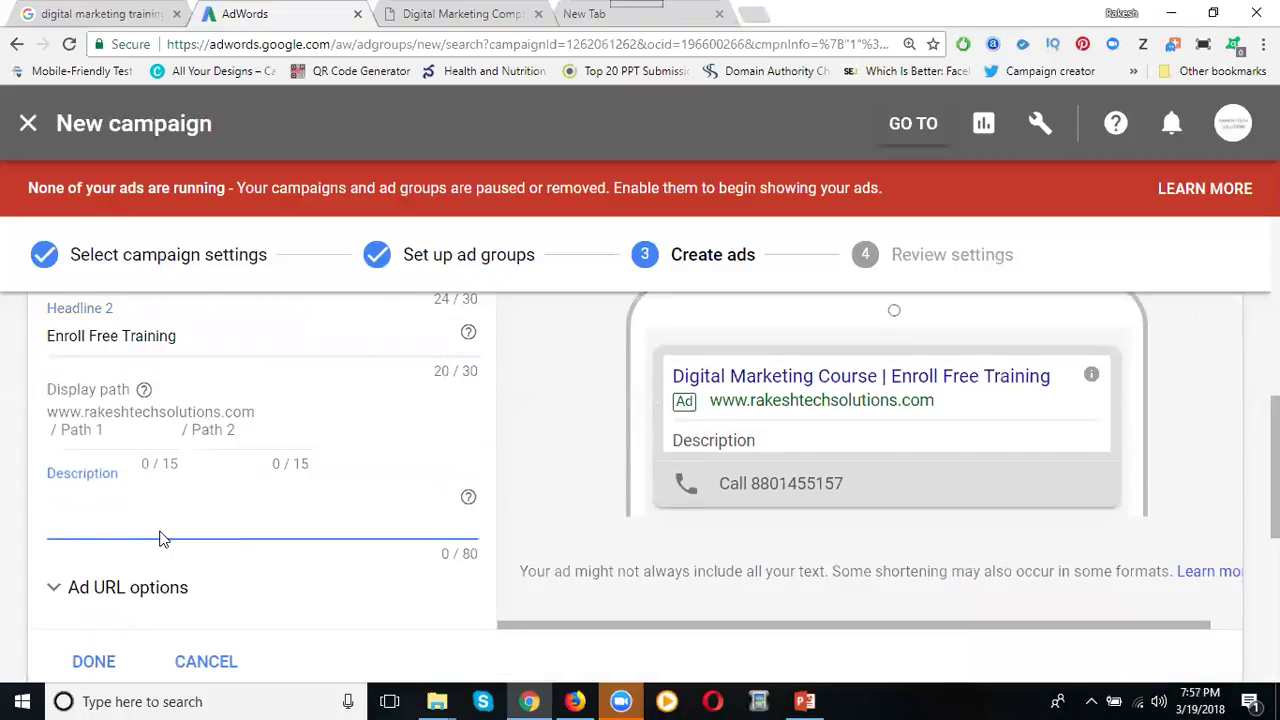
{"action": "type", "text": "enro"}
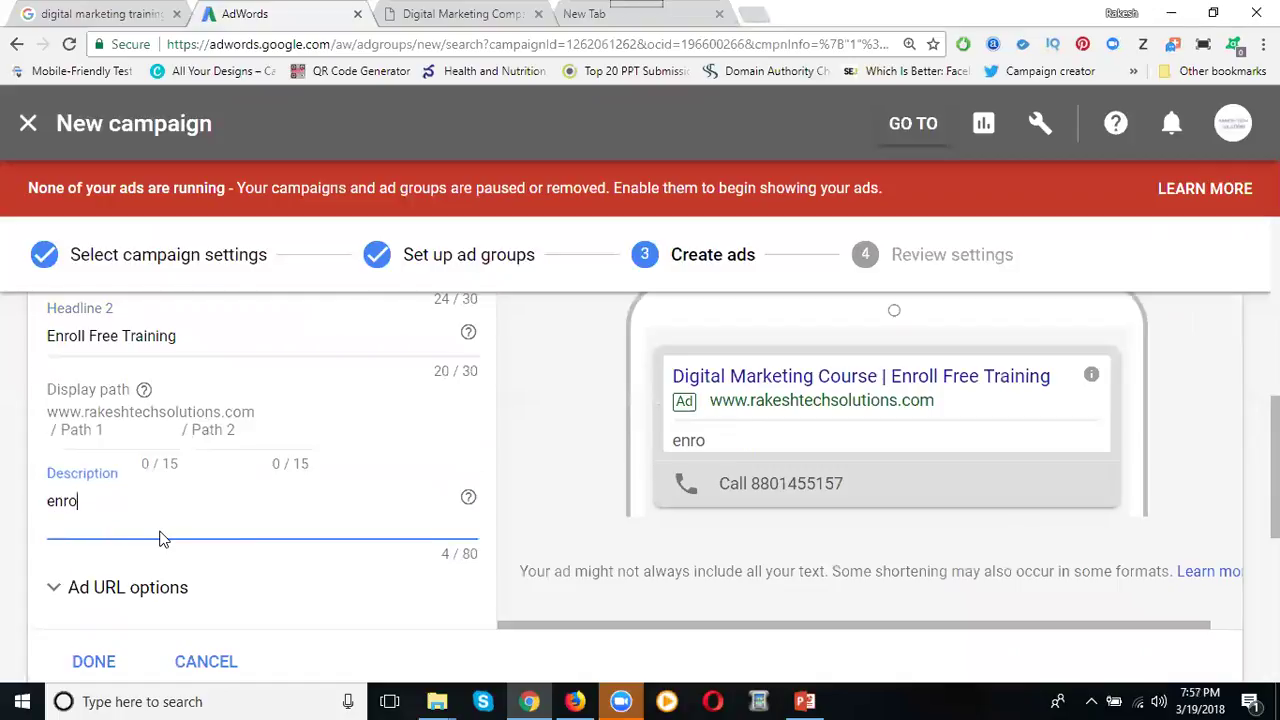
{"action": "type", "text": "ll online digita"}
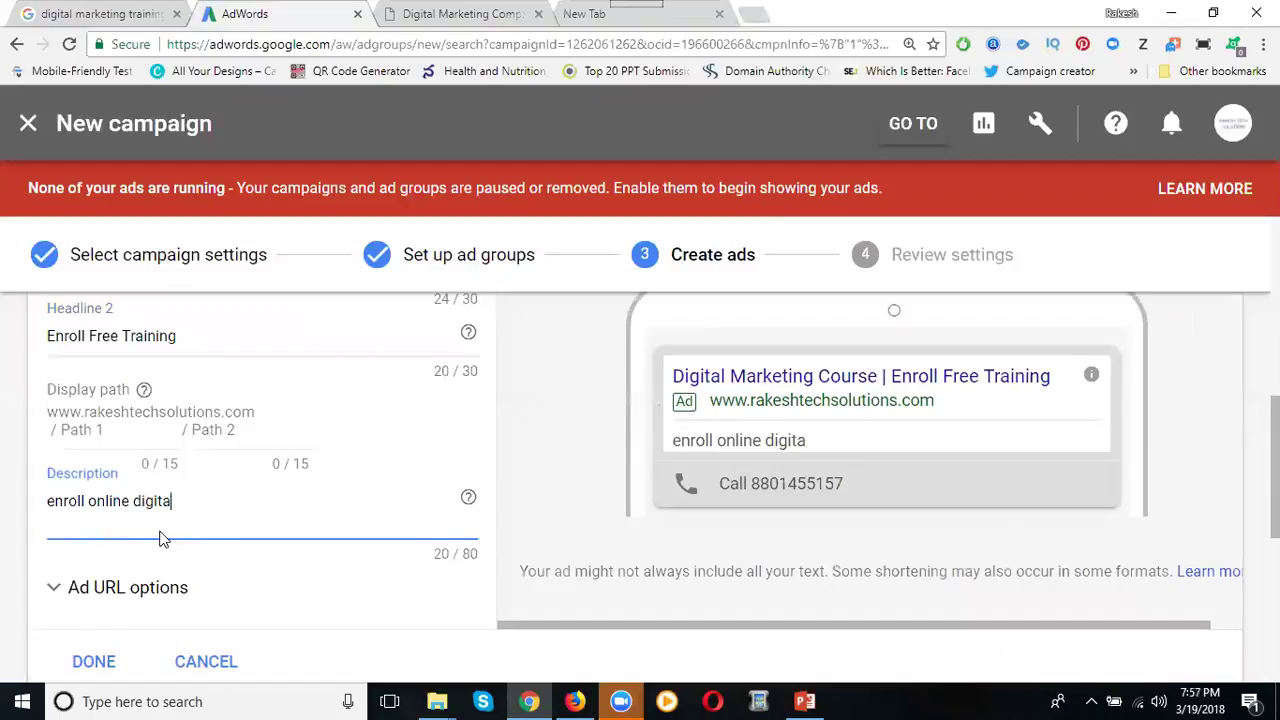
{"action": "type", "text": "l marketin"}
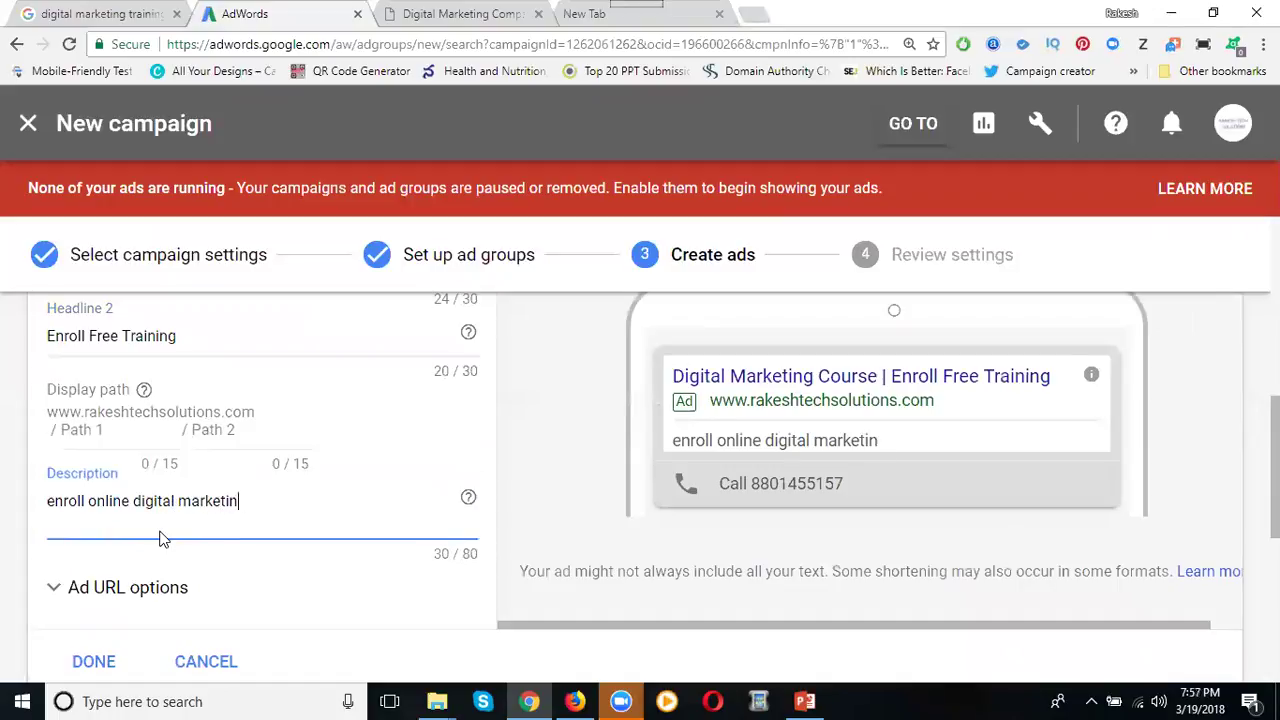
{"action": "type", "text": "g training"}
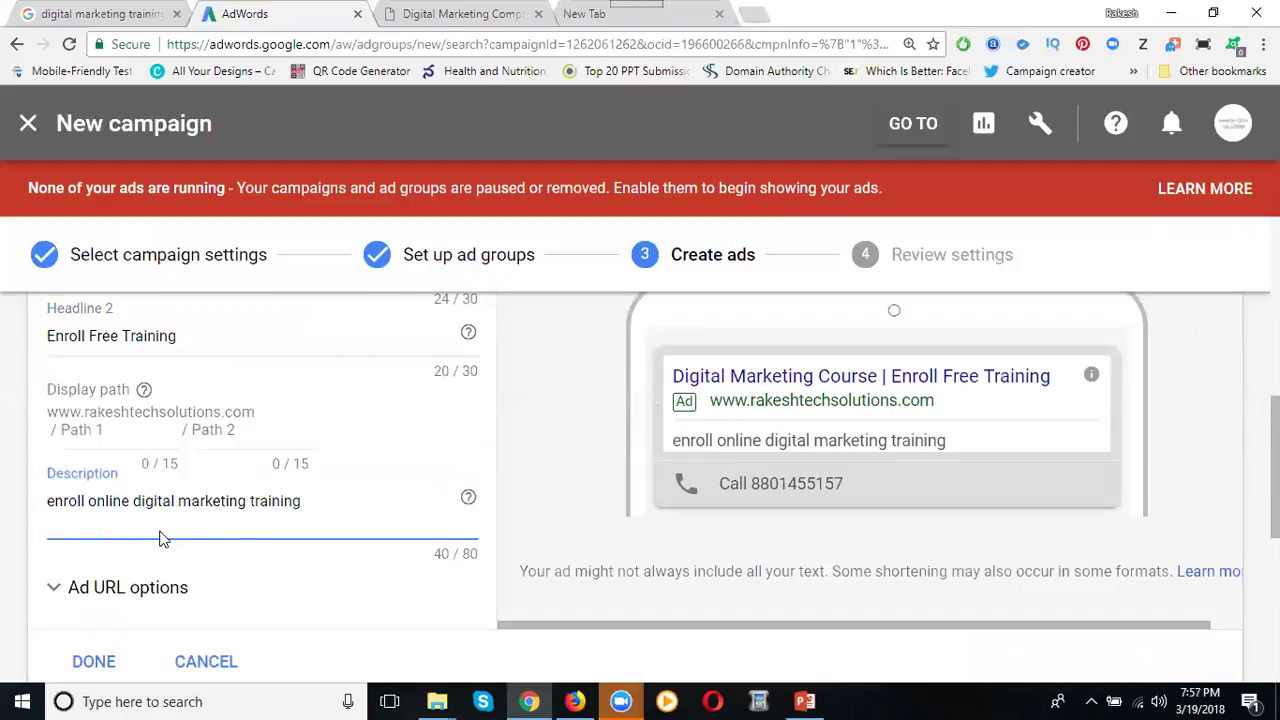
Step: Reword the ad description to "enroll free digital marketing training with placements"
{"action": "left_click", "coordinate": [91, 500]}
{"action": "type", "text": "free"}
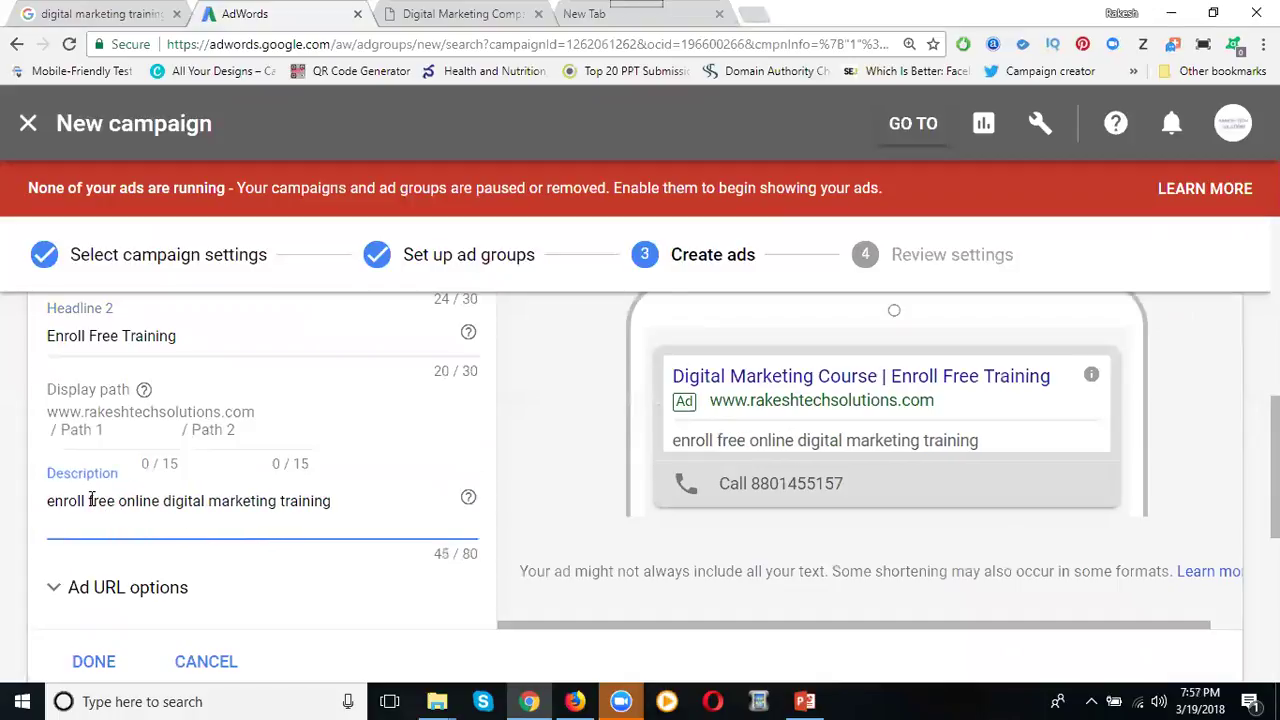
{"action": "double_click", "coordinate": [140, 500]}
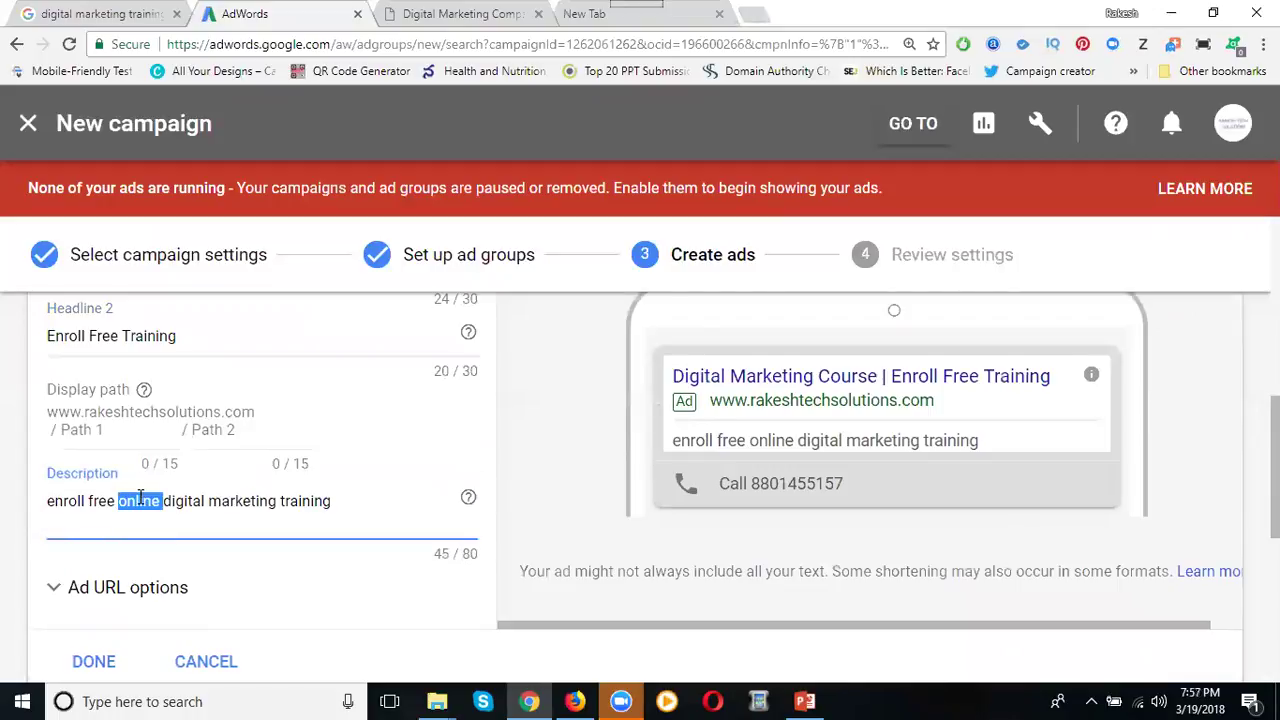
{"action": "key", "text": "BackSpace"}
{"action": "left_click", "coordinate": [318, 505]}
{"action": "type", "text": "with placements"}
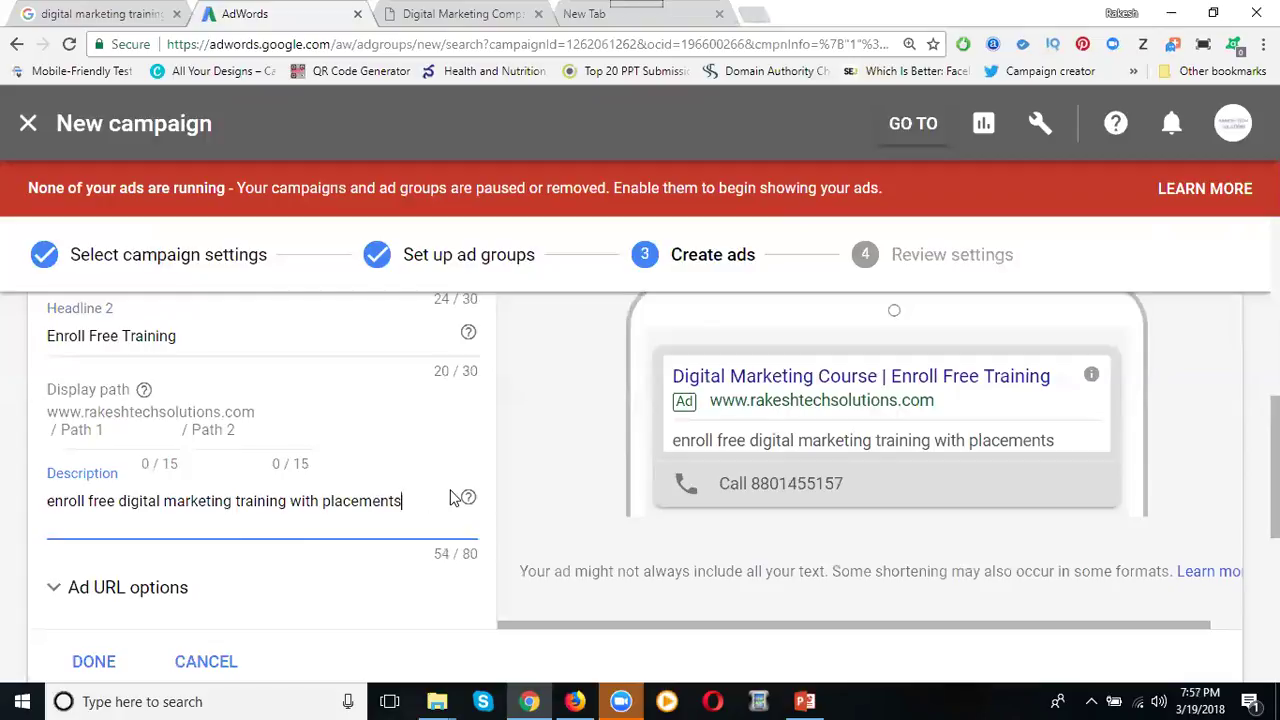
Step: Review the ad's URL and headlines, then look through the services and trainings on the Rakesh Tech Solutions home page
{"action": "scroll", "coordinate": [454, 500], "scroll_direction": "down", "scroll_amount": 1}
{"action": "scroll", "coordinate": [454, 500], "scroll_direction": "up", "scroll_amount": 3}
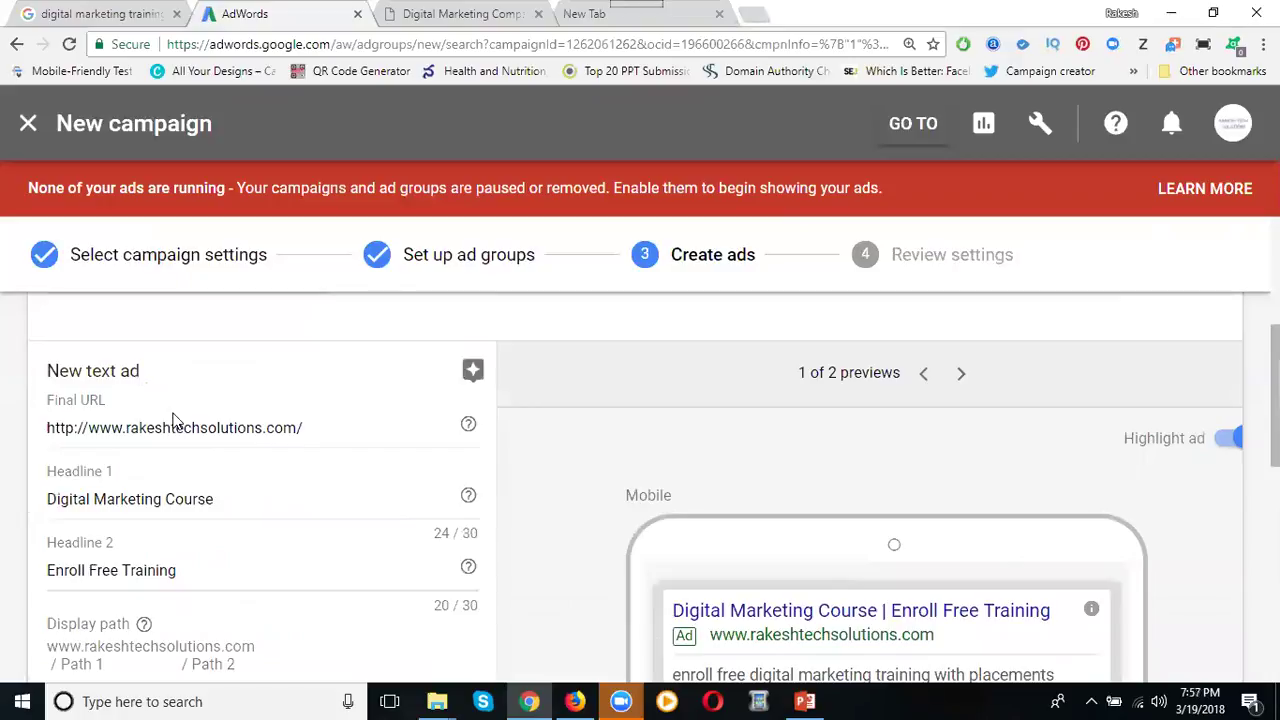
{"action": "left_click", "coordinate": [440, 14]}
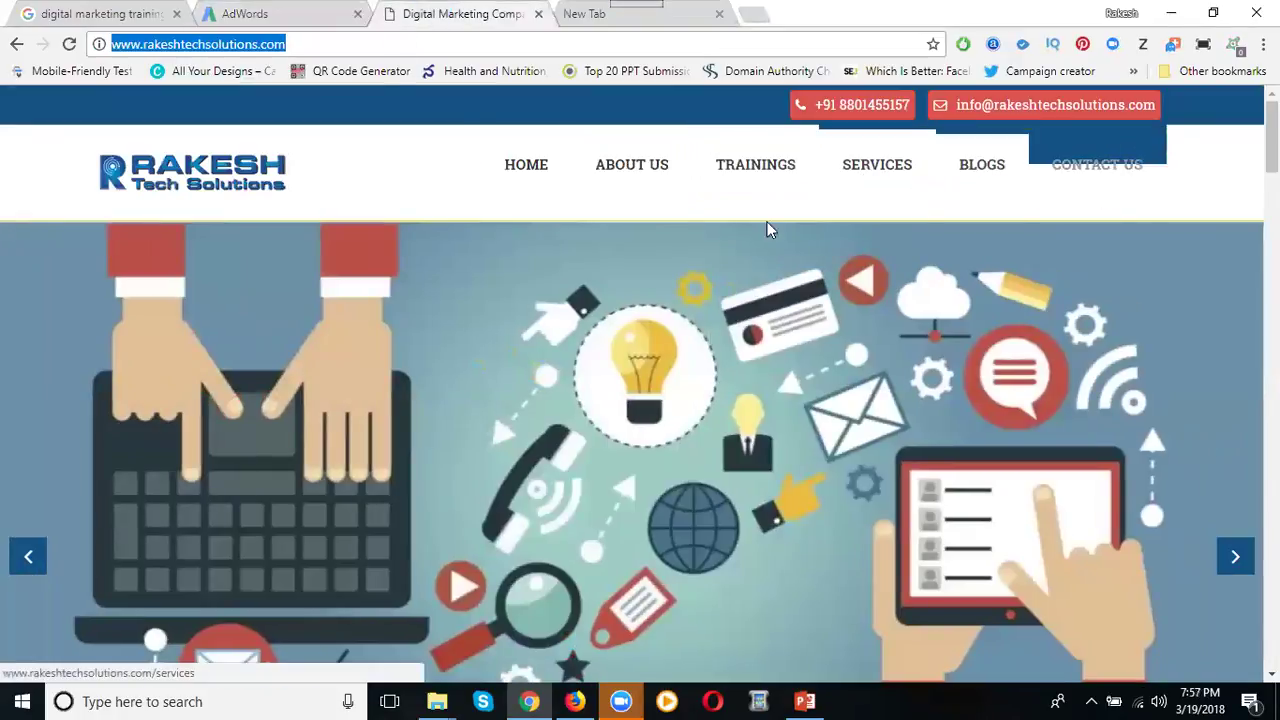
{"action": "scroll", "coordinate": [602, 440], "scroll_direction": "down", "scroll_amount": 5}
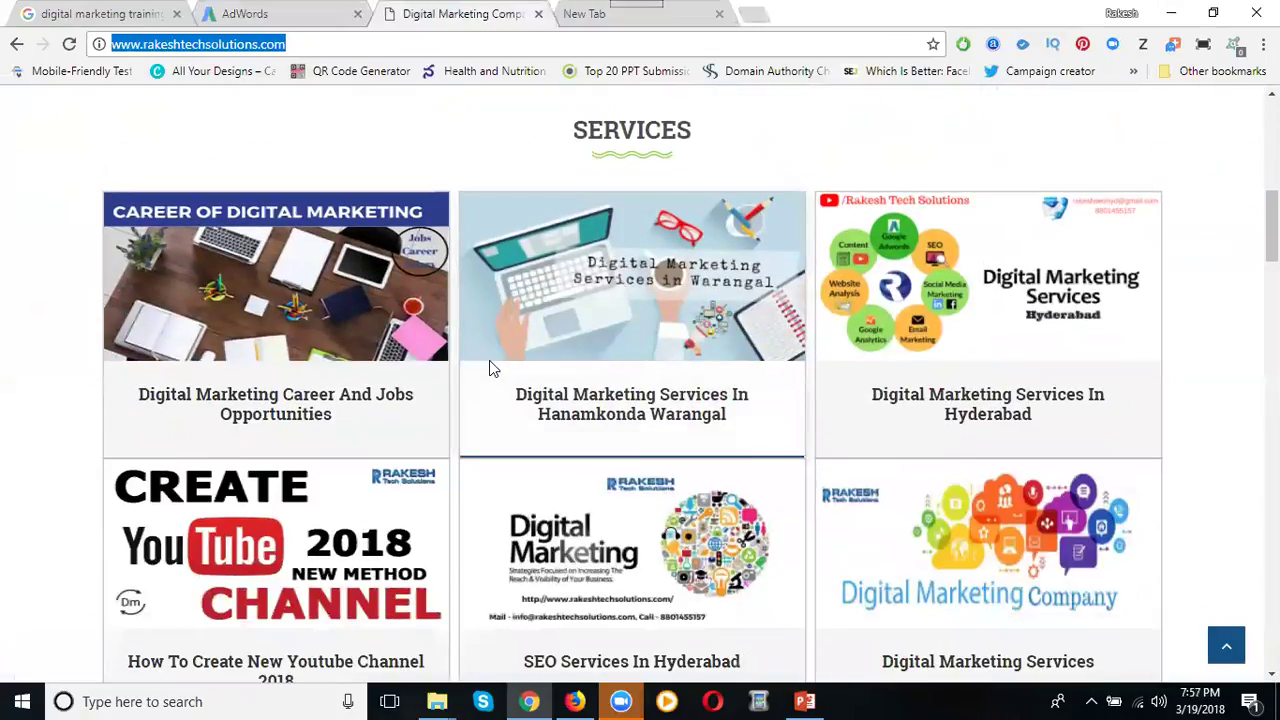
{"action": "scroll", "coordinate": [489, 366], "scroll_direction": "down", "scroll_amount": 10}
{"action": "scroll", "coordinate": [481, 390], "scroll_direction": "down", "scroll_amount": 3}
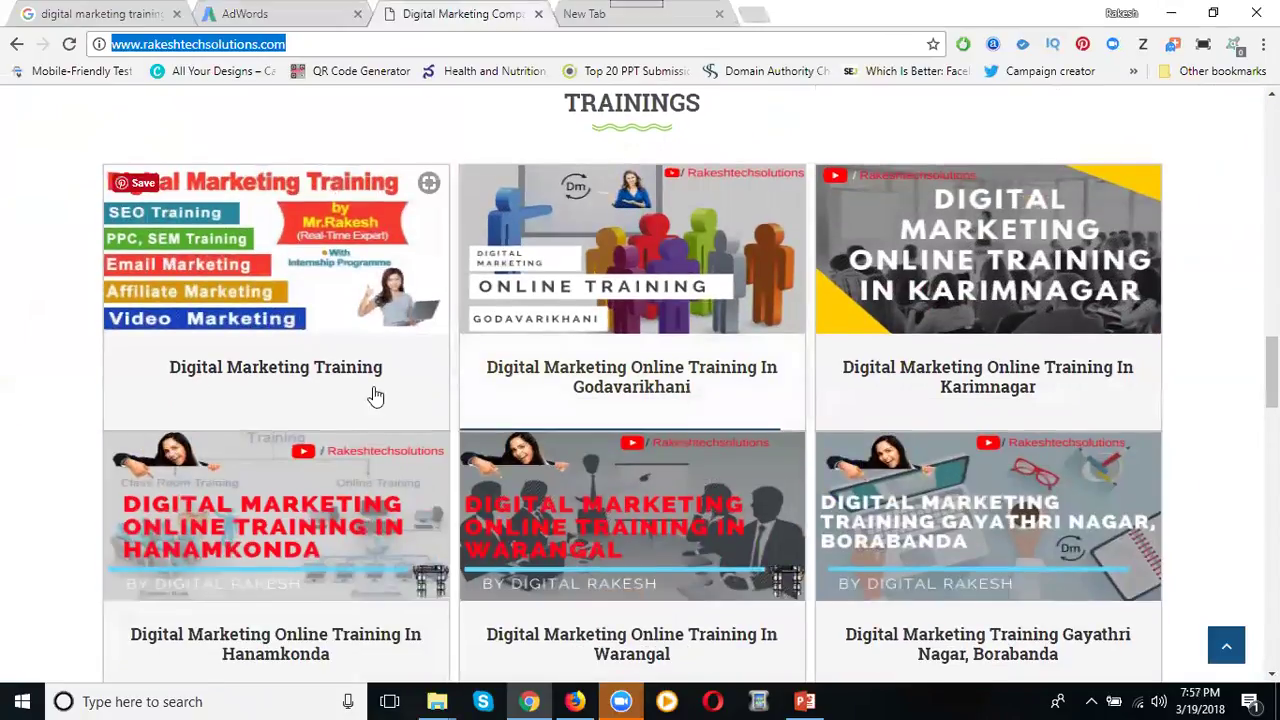
Step: Examine the display URL and path of the first ad in the Google results for "digital marketing training" against the new ad's display path fields
{"action": "left_click", "coordinate": [282, 18]}
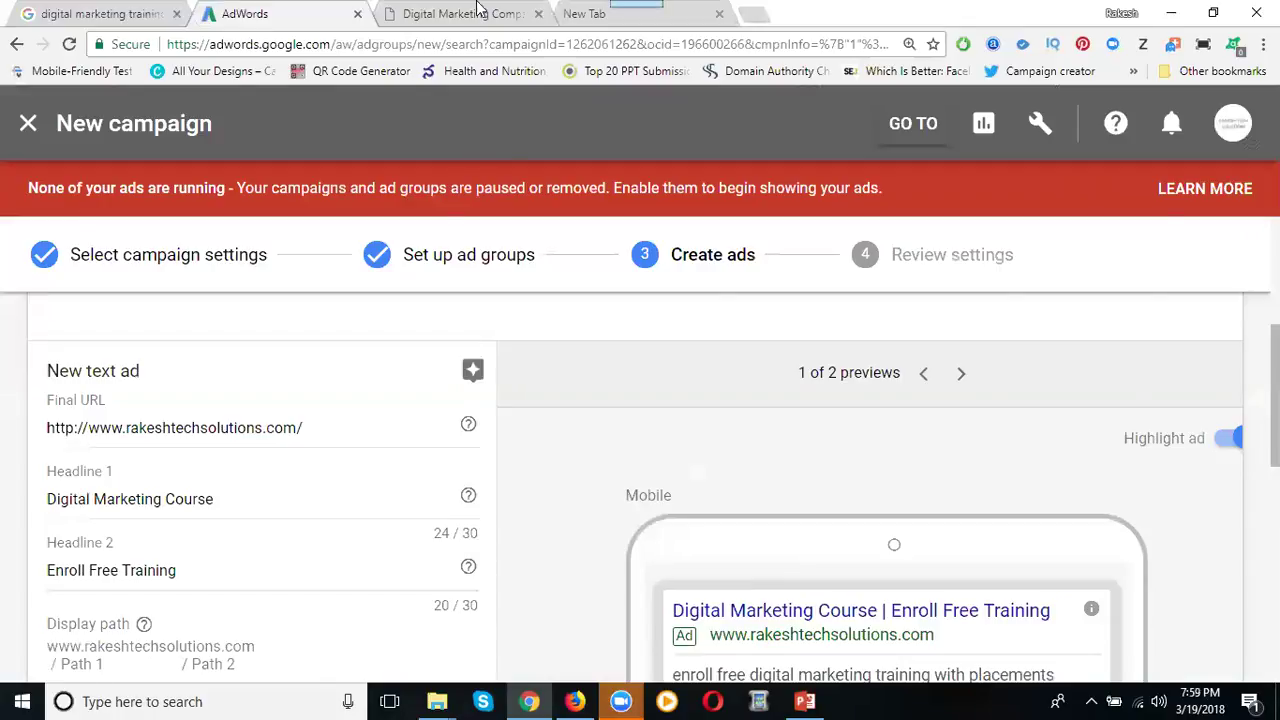
{"action": "key", "text": "ctrl+Tab"}
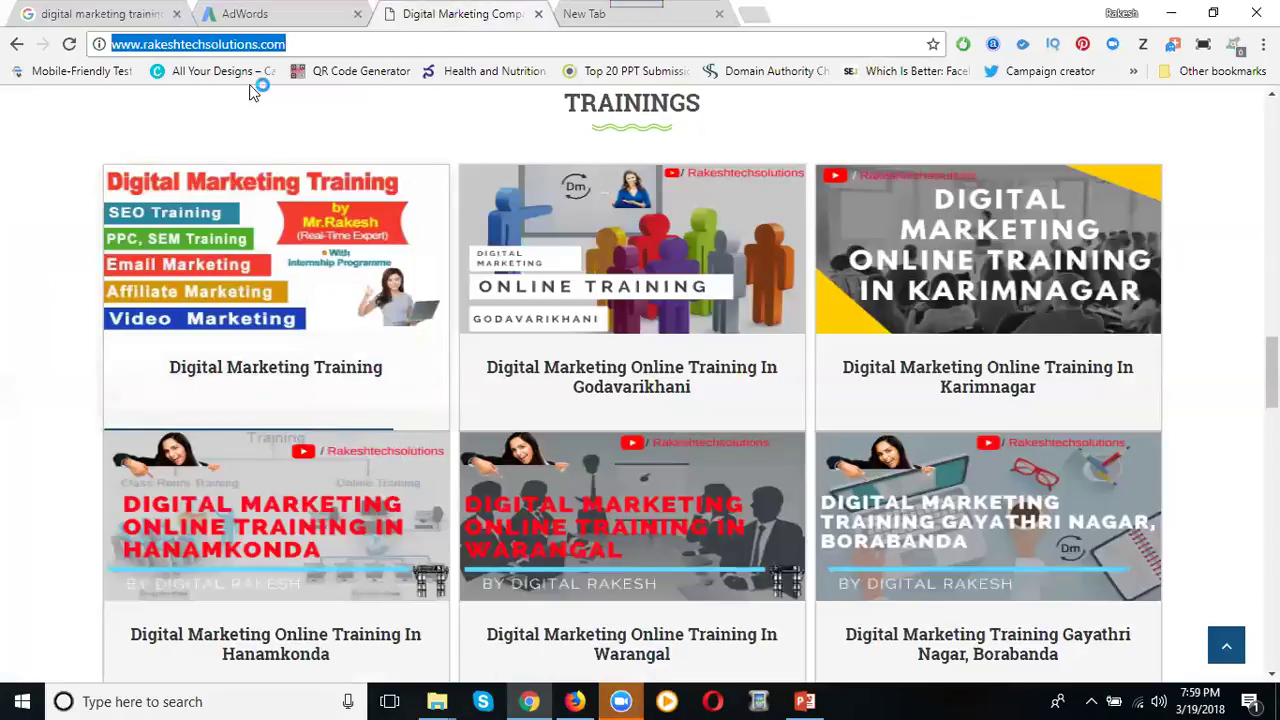
{"action": "left_click", "coordinate": [68, 12]}
{"action": "scroll", "coordinate": [79, 256], "scroll_direction": "up", "scroll_amount": 8}
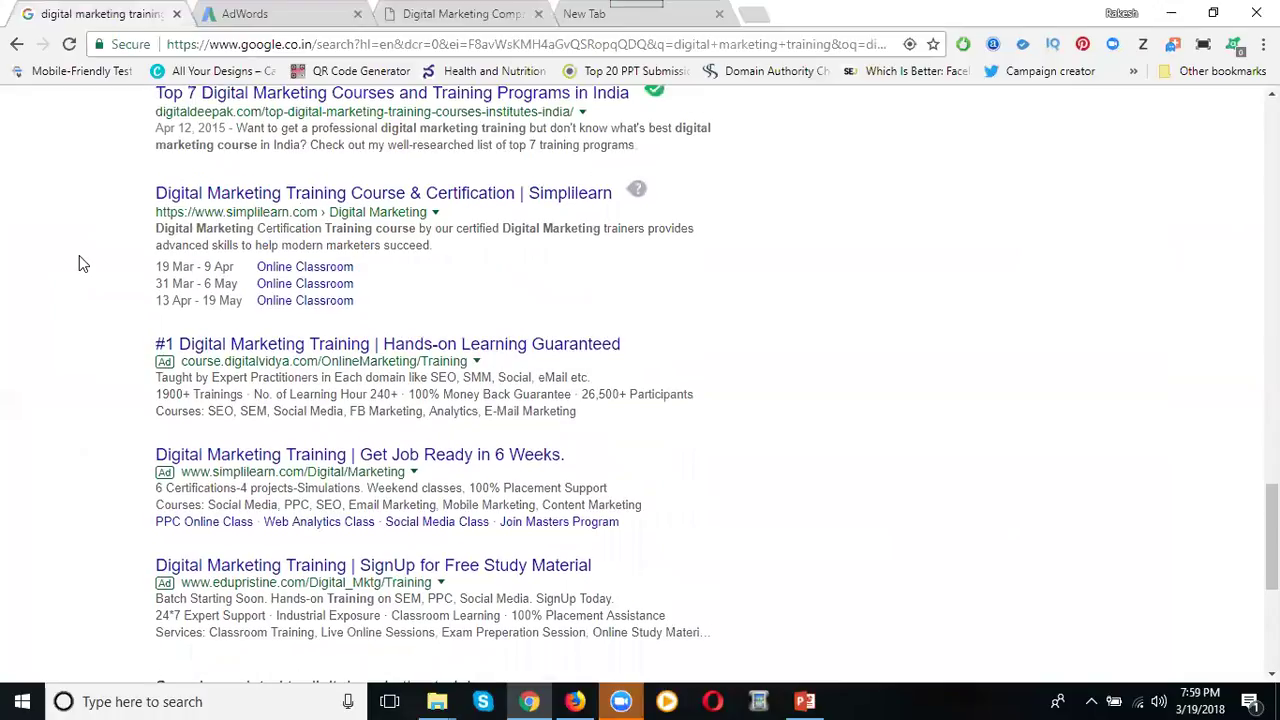
{"action": "scroll", "coordinate": [79, 255], "scroll_direction": "up", "scroll_amount": 3}
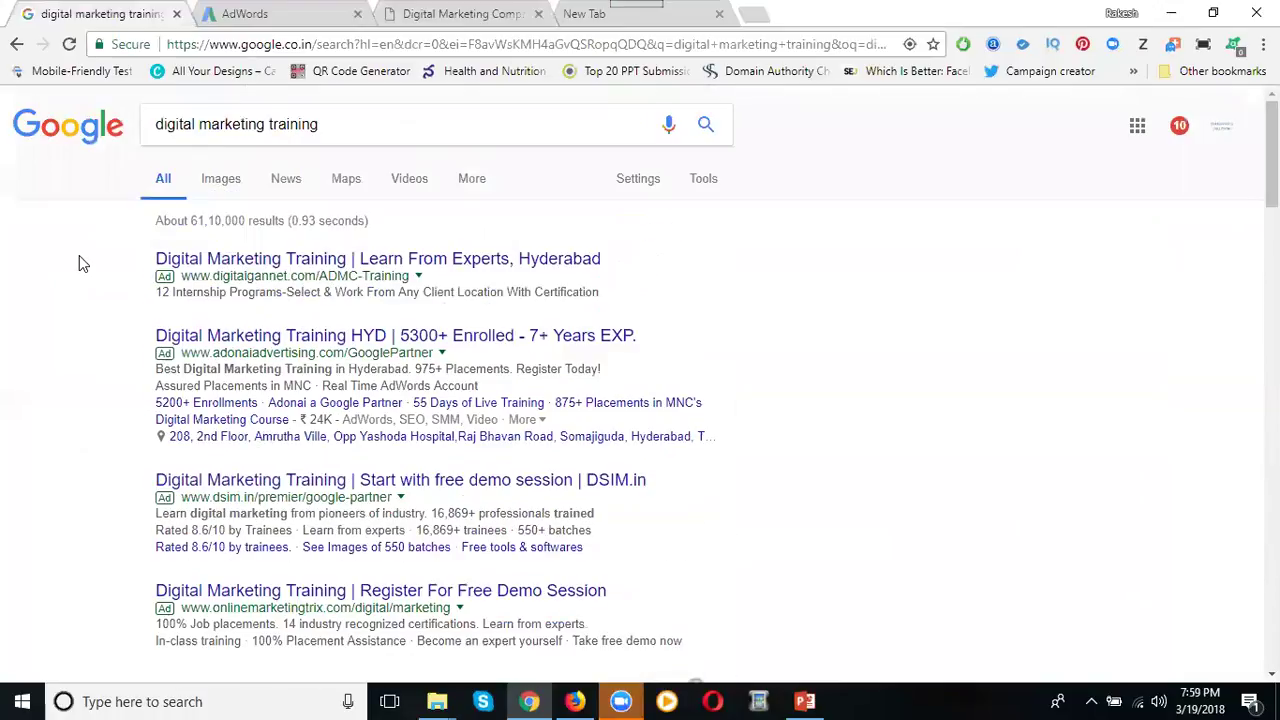
{"action": "left_click_drag", "start_coordinate": [180, 277], "coordinate": [420, 285]}
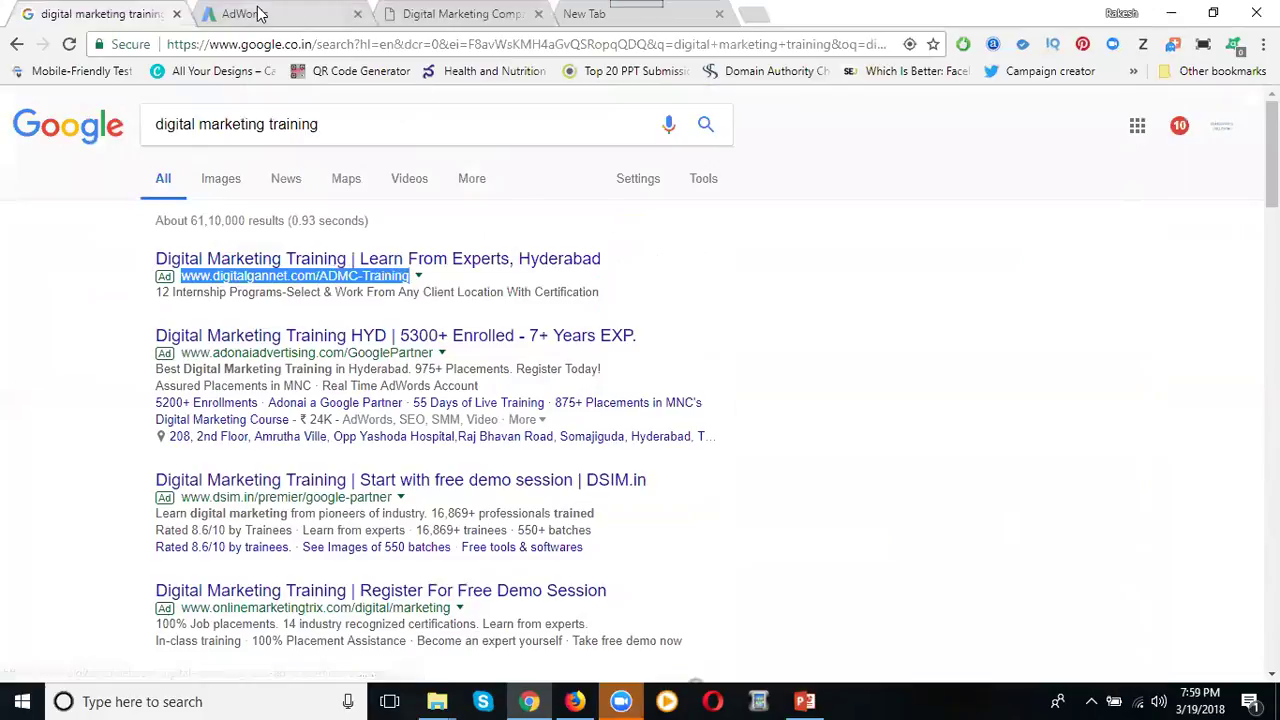
{"action": "left_click", "coordinate": [225, 14]}
{"action": "scroll", "coordinate": [444, 255], "scroll_direction": "down", "scroll_amount": 1}
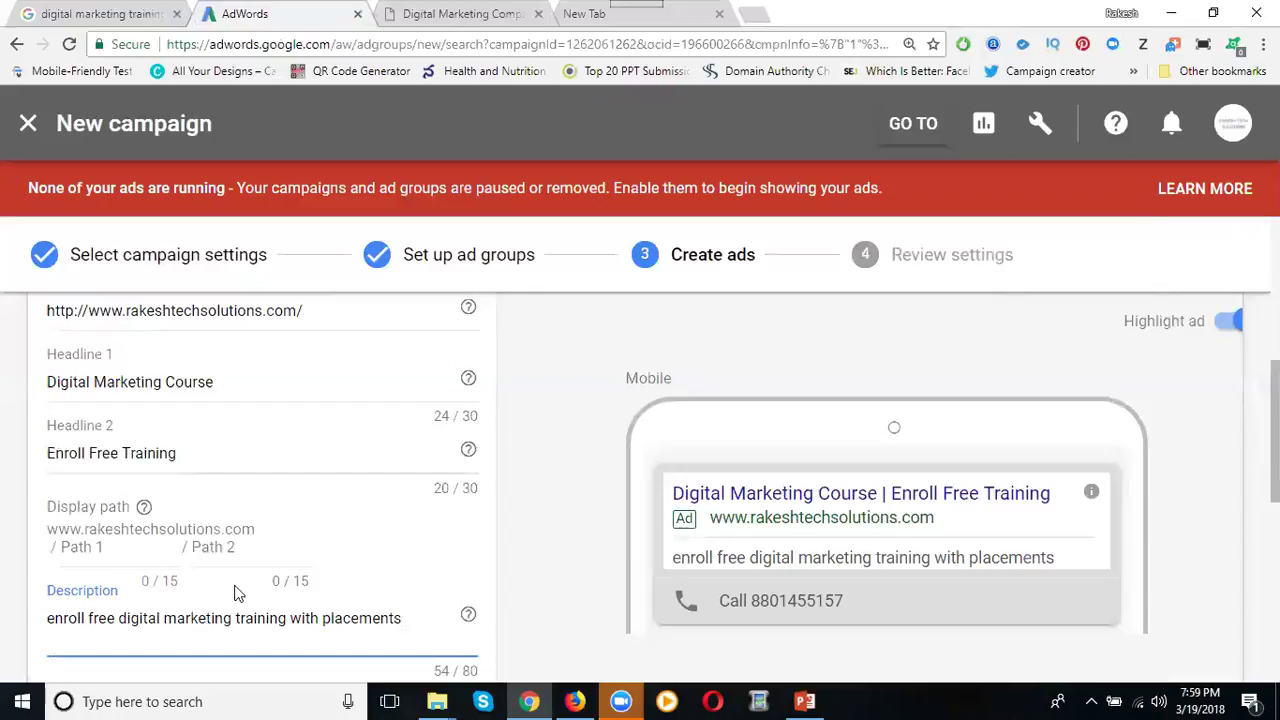
{"action": "left_click", "coordinate": [46, 14]}
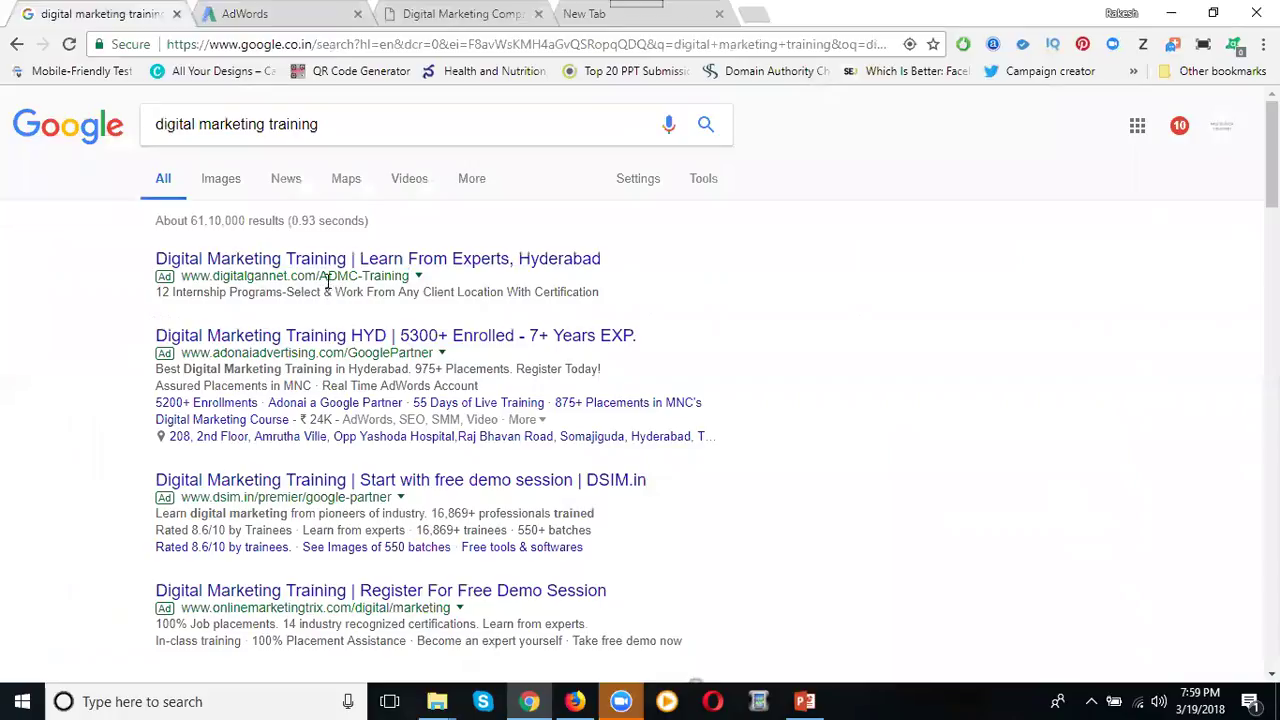
{"action": "left_click_drag", "start_coordinate": [319, 276], "coordinate": [414, 274]}
Step: Open the website's "Digital Marketing Career And Jobs Opportunities" service page and examine the path part of its URL
{"action": "left_click", "coordinate": [458, 12]}
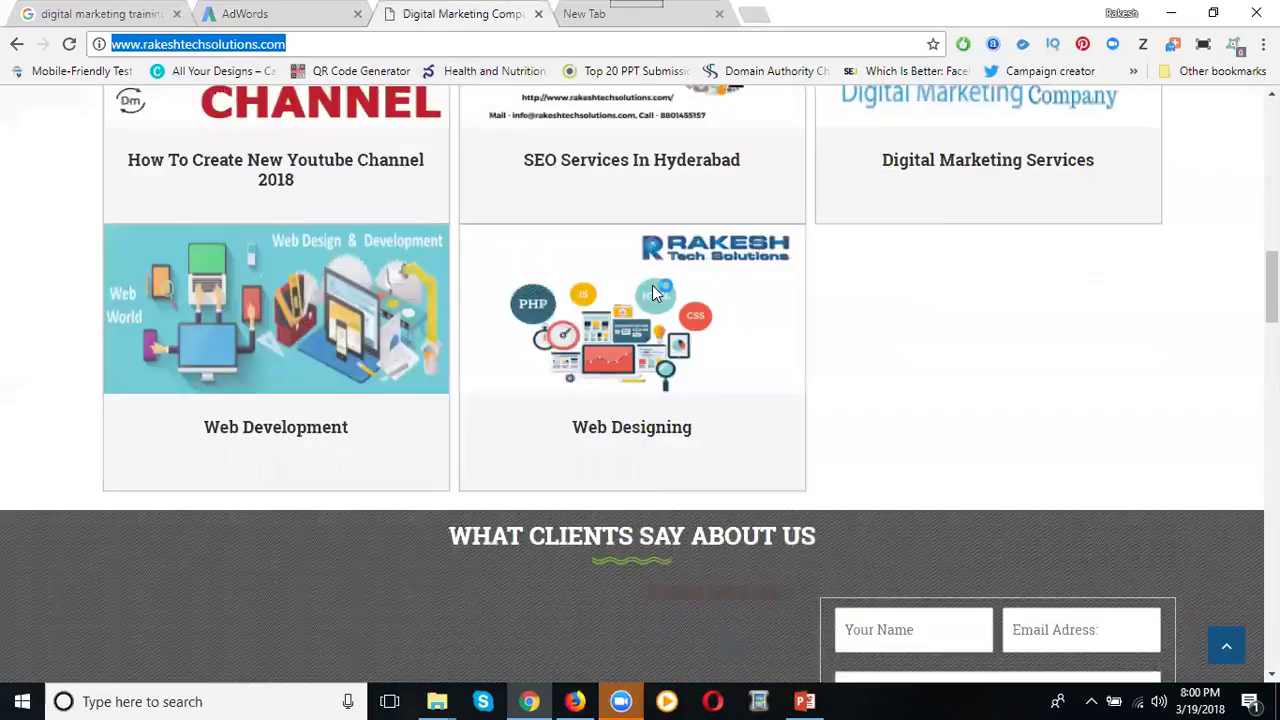
{"action": "scroll", "coordinate": [652, 291], "scroll_direction": "up", "scroll_amount": 5}
{"action": "left_click", "coordinate": [877, 163]}
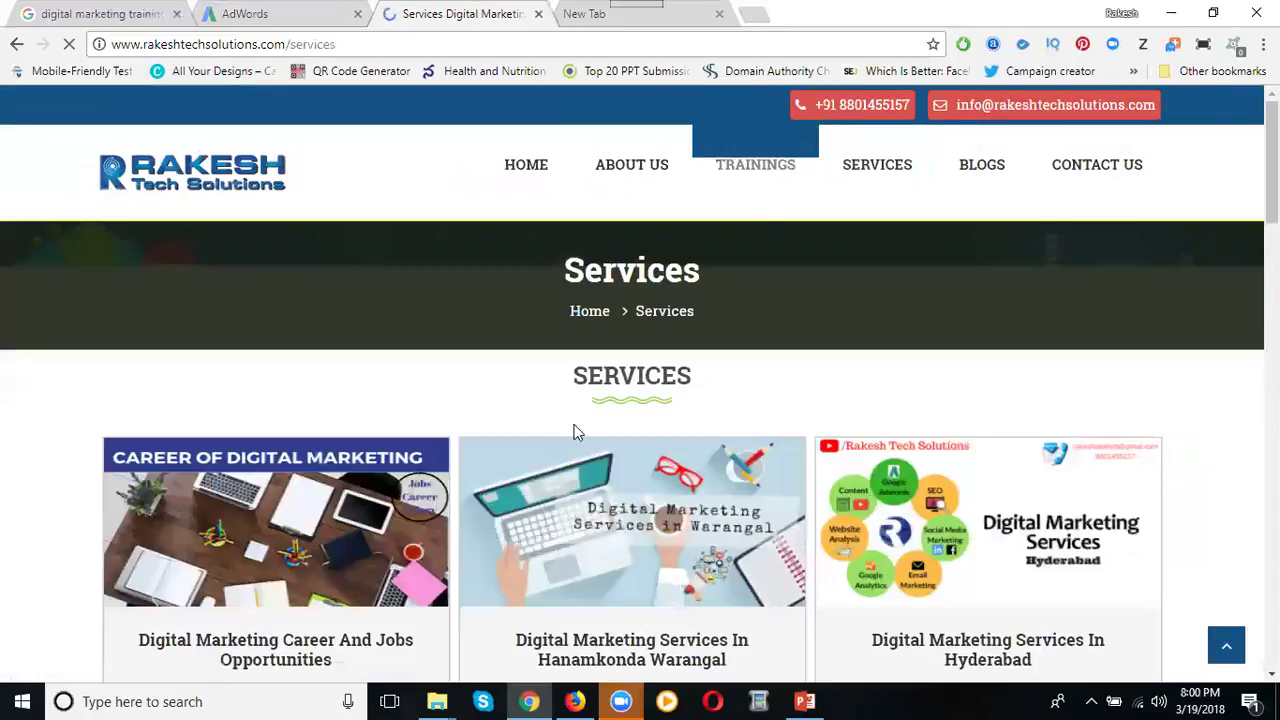
{"action": "scroll", "coordinate": [336, 578], "scroll_direction": "down", "scroll_amount": 1}
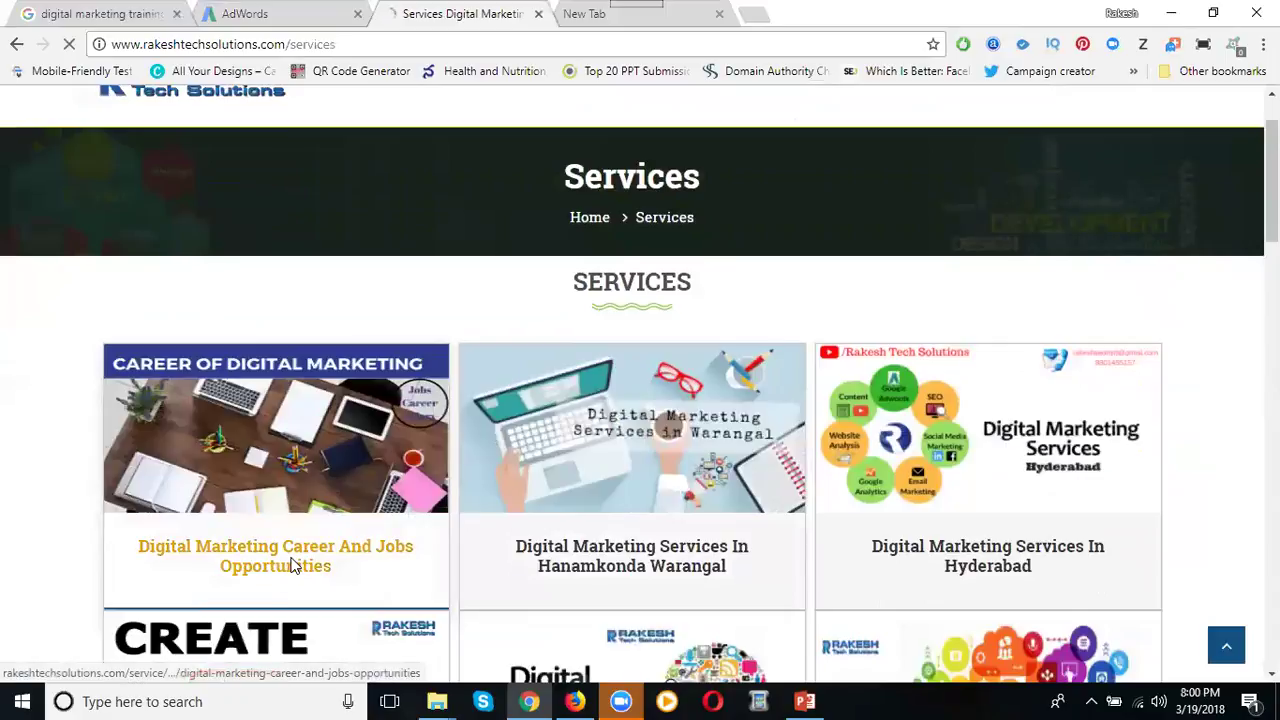
{"action": "left_click", "coordinate": [294, 566]}
{"action": "left_click_drag", "start_coordinate": [331, 44], "coordinate": [680, 44]}
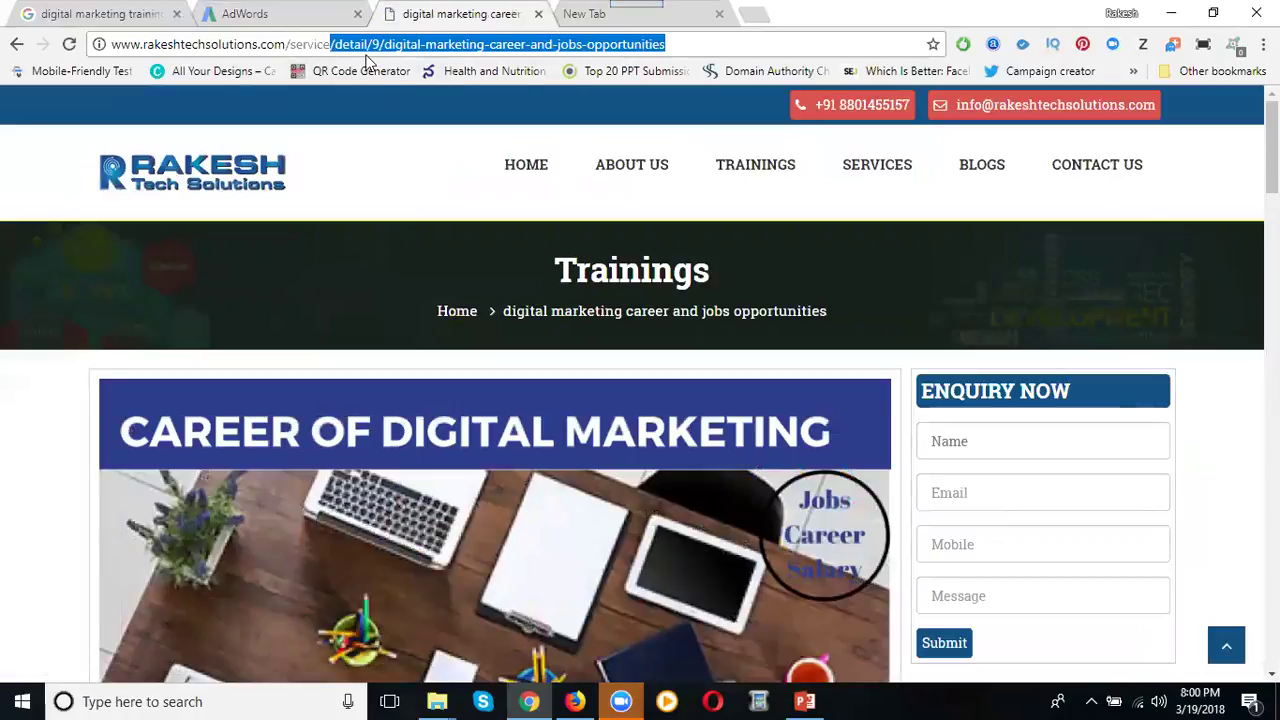
Step: Compare the AdWords ad's desktop and mobile previews with the ads in the Google search results
{"action": "left_click", "coordinate": [306, 12]}
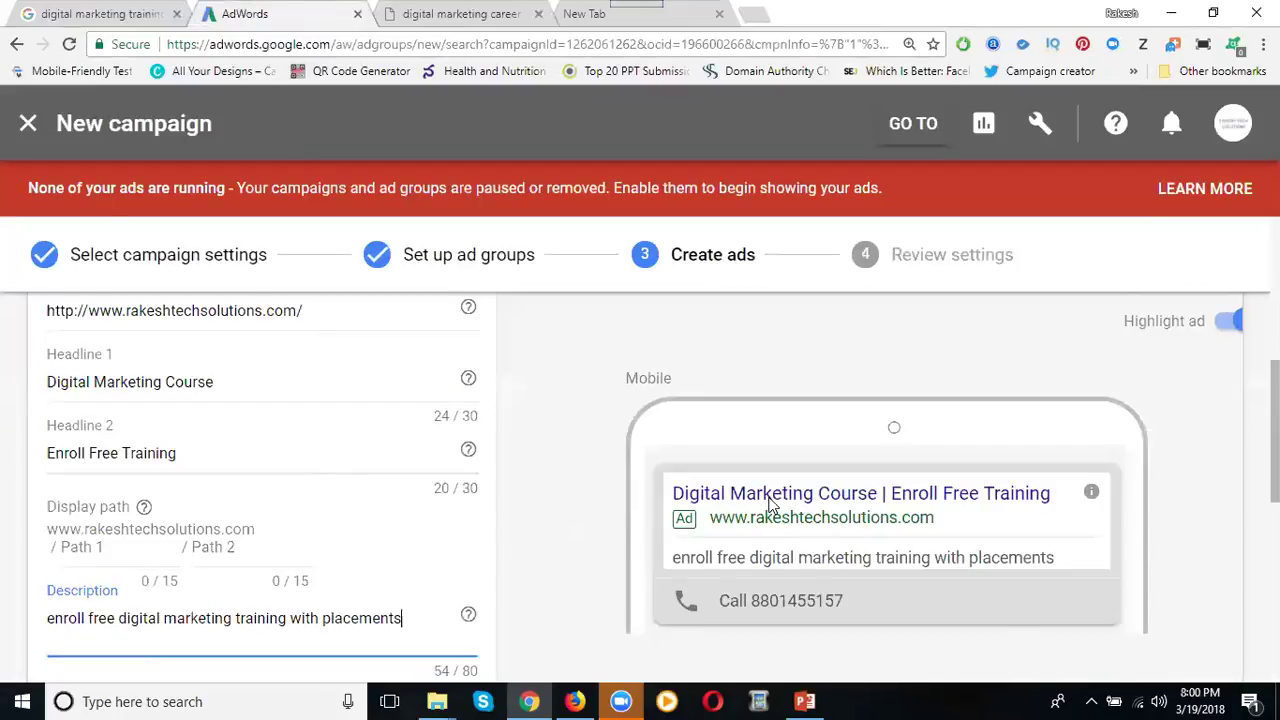
{"action": "scroll", "coordinate": [768, 510], "scroll_direction": "up", "scroll_amount": 1}
{"action": "left_click", "coordinate": [958, 380]}
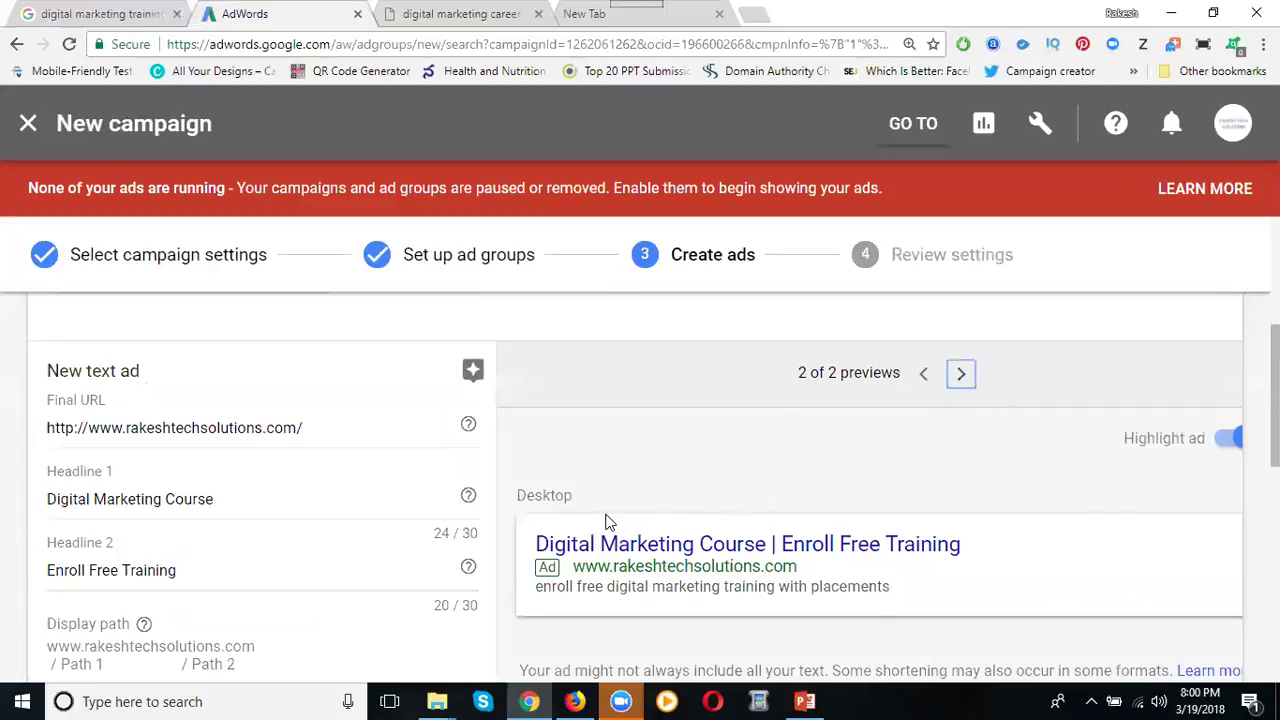
{"action": "left_click", "coordinate": [126, 13]}
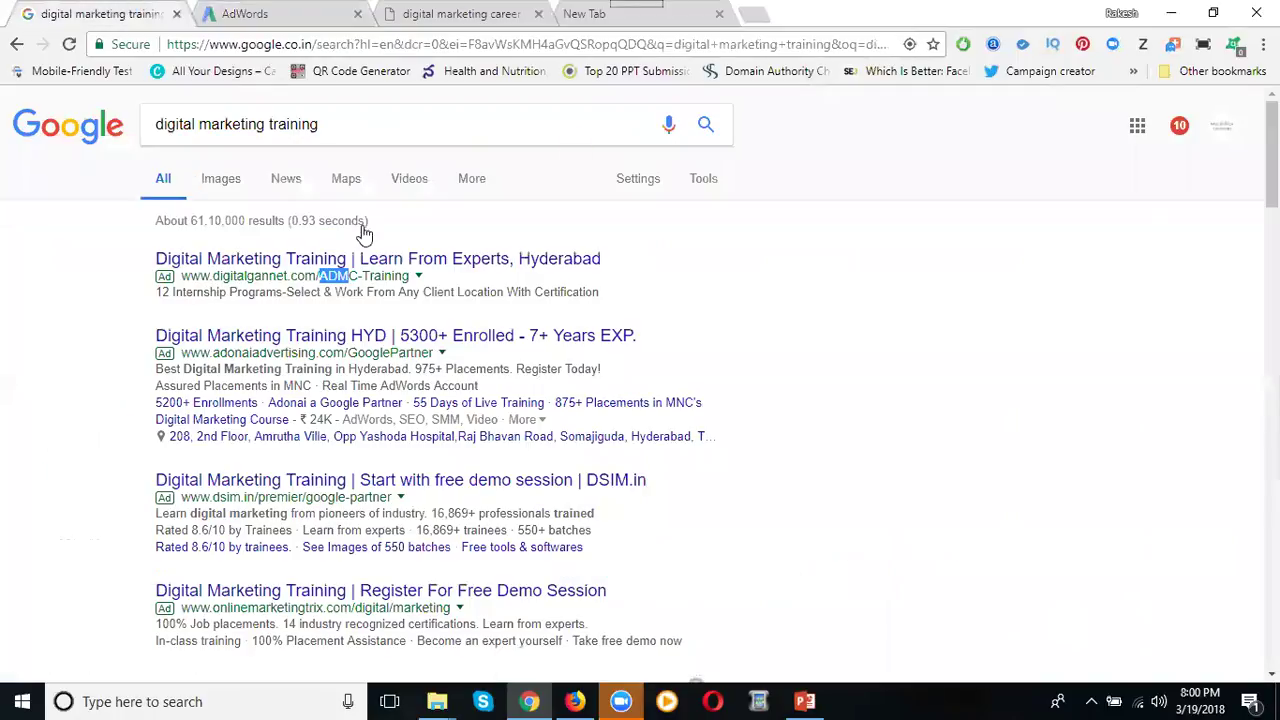
{"action": "left_click", "coordinate": [250, 13]}
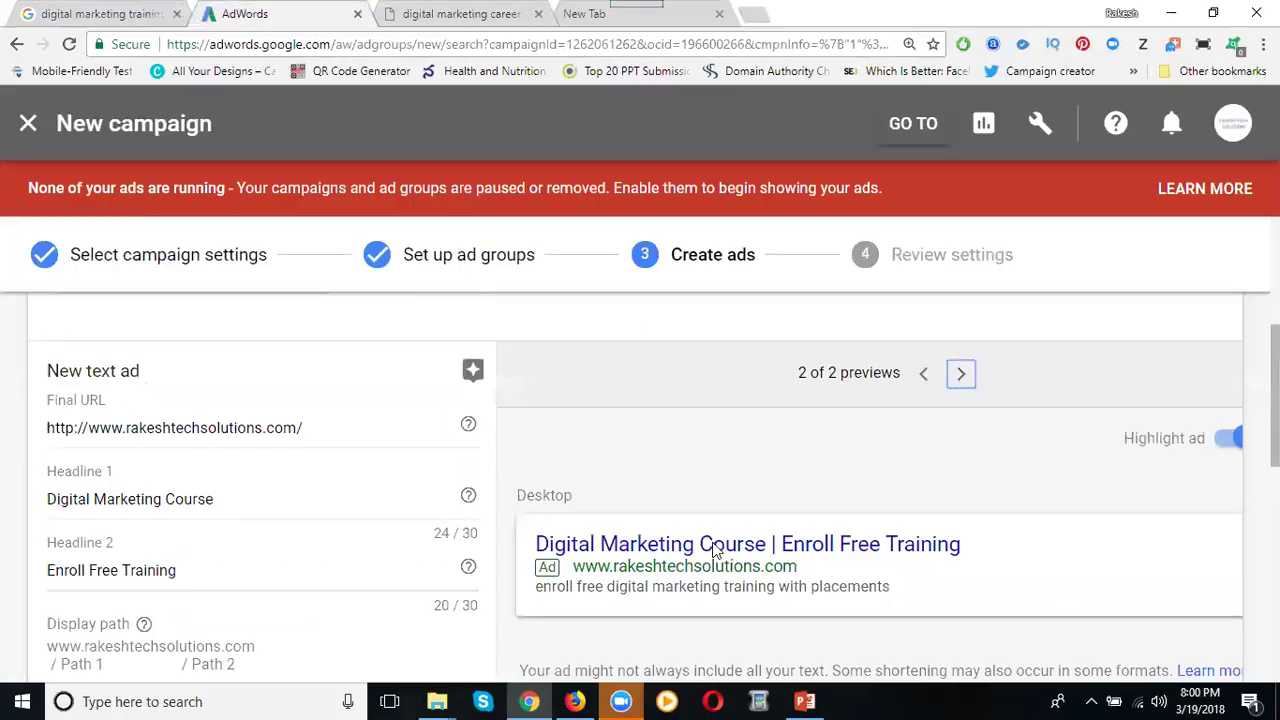
{"action": "left_click", "coordinate": [922, 376]}
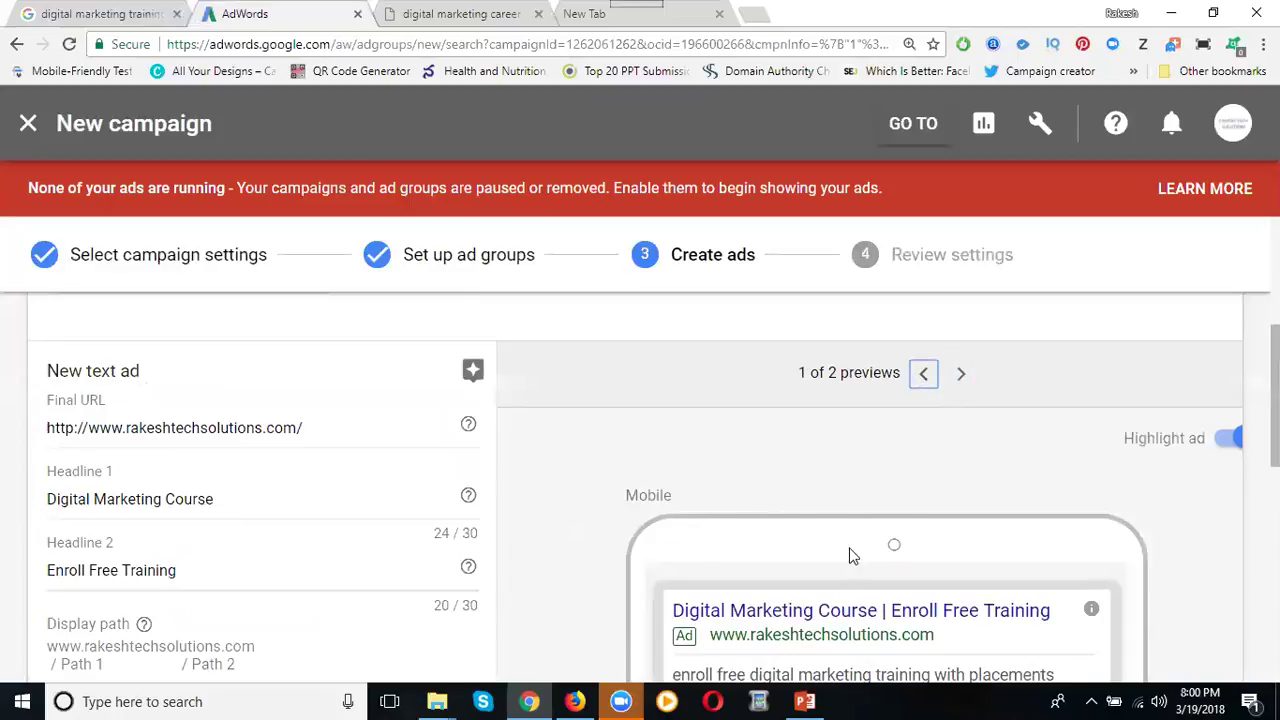
Step: Finish the "dm training" text ad and start a new text ad for the "SEO Training in hyderabad" ad group
{"action": "scroll", "coordinate": [855, 540], "scroll_direction": "down", "scroll_amount": 2}
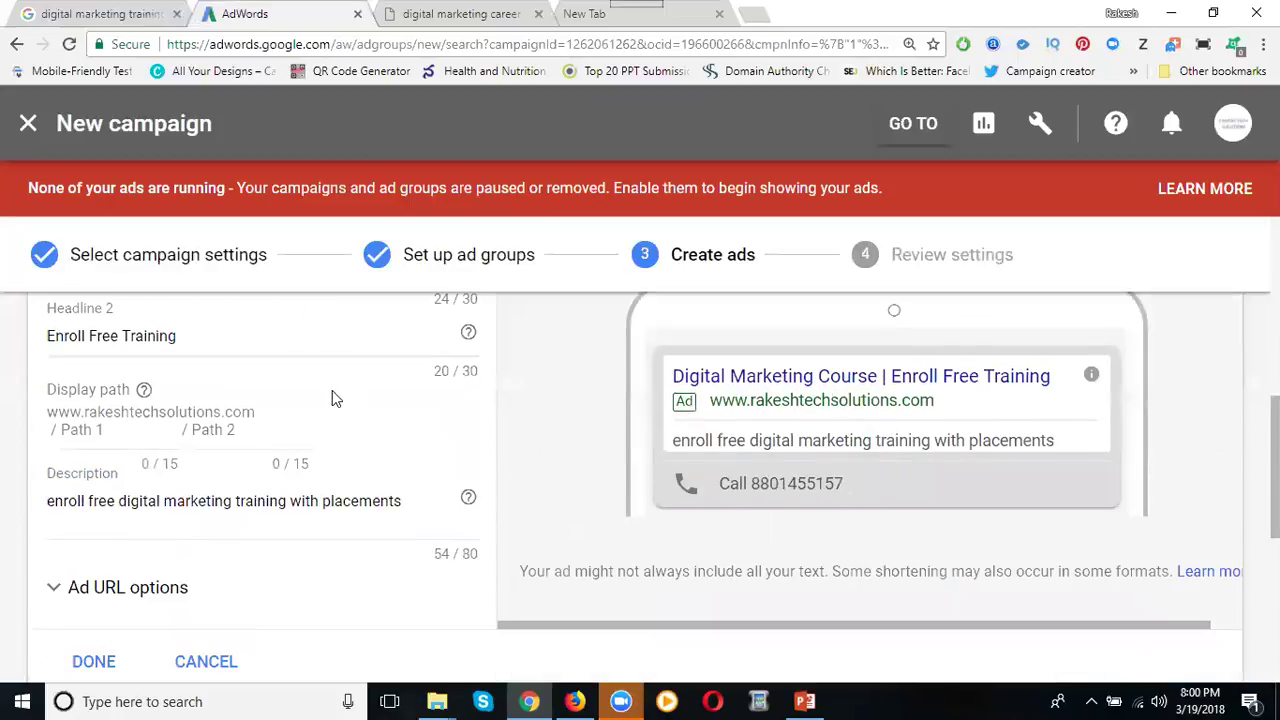
{"action": "scroll", "coordinate": [334, 397], "scroll_direction": "down", "scroll_amount": 2}
{"action": "left_click", "coordinate": [108, 430]}
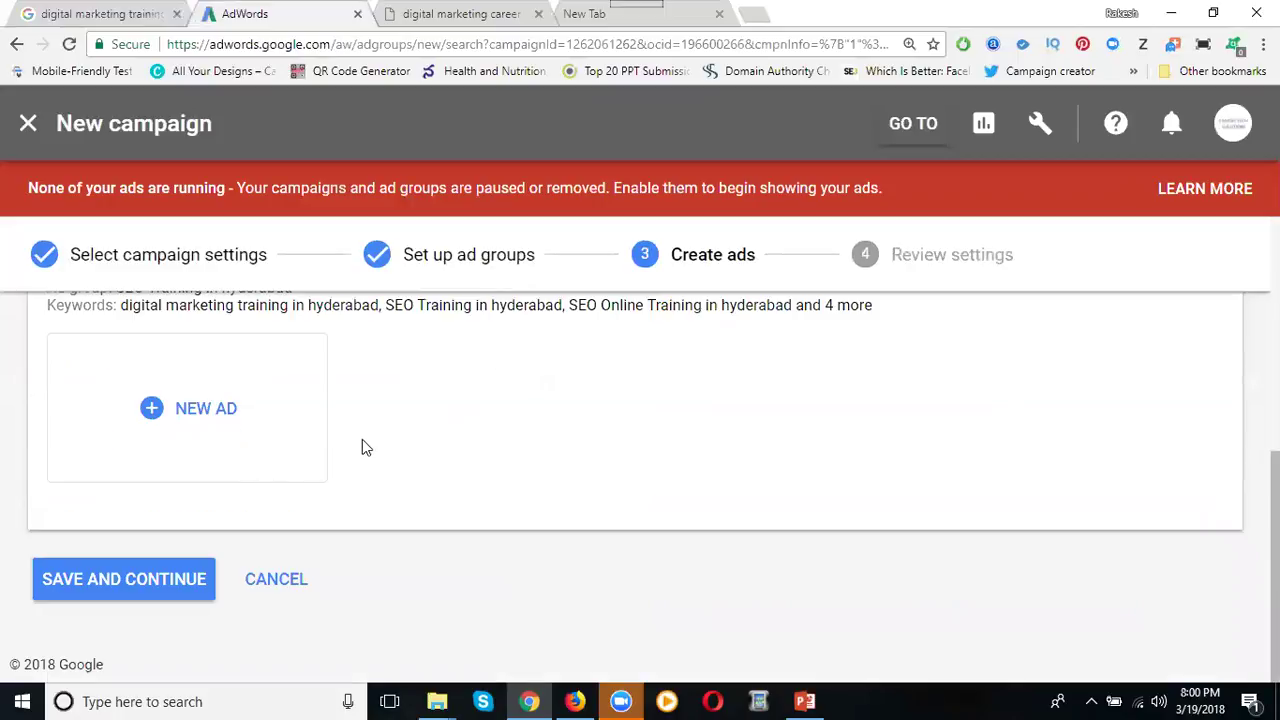
{"action": "left_click", "coordinate": [190, 410]}
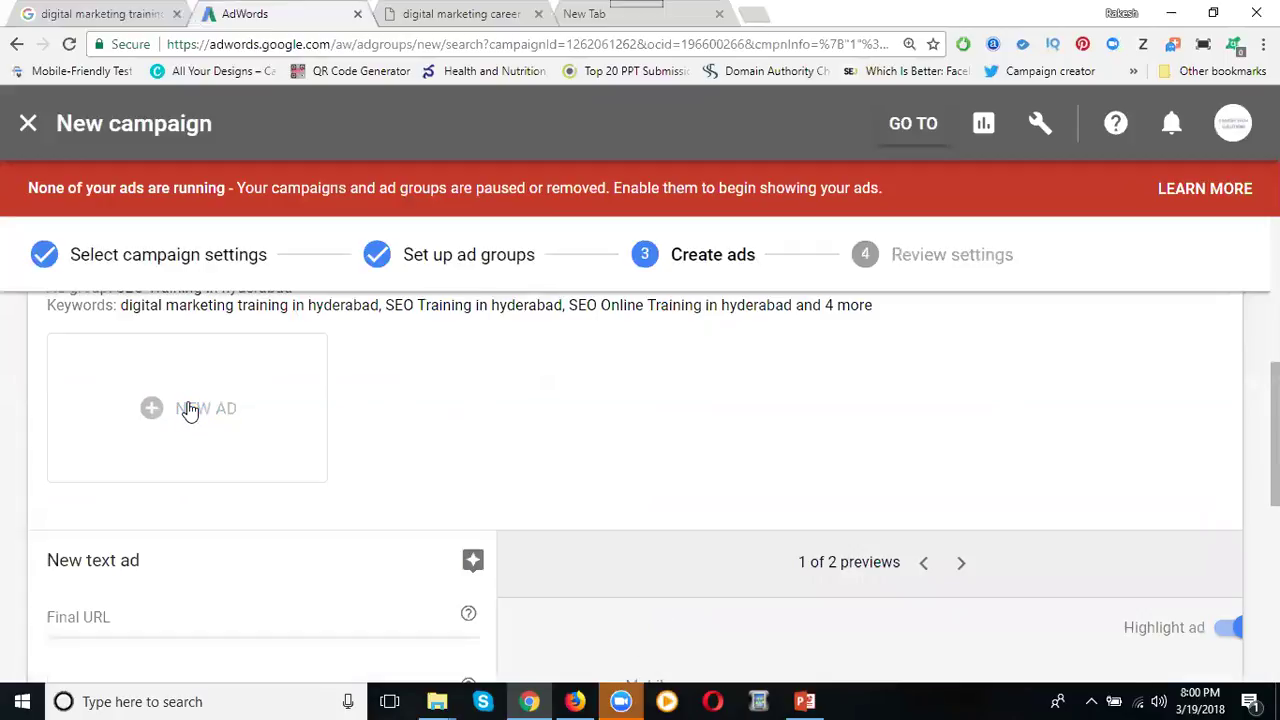
Step: Set the new ad's final URL to the website's "digital-marketing-career-and-jobs-opportunities" page address
{"action": "scroll", "coordinate": [314, 403], "scroll_direction": "down", "scroll_amount": 3}
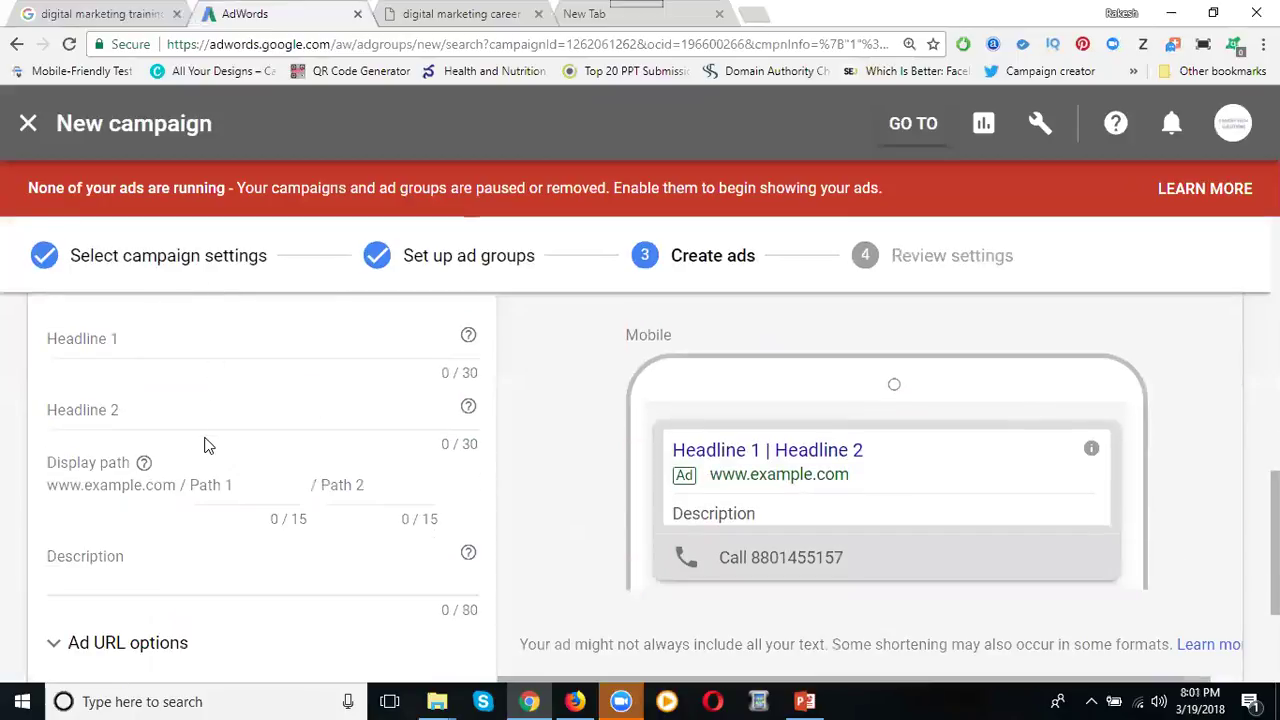
{"action": "scroll", "coordinate": [205, 430], "scroll_direction": "up", "scroll_amount": 1}
{"action": "left_click", "coordinate": [449, 15]}
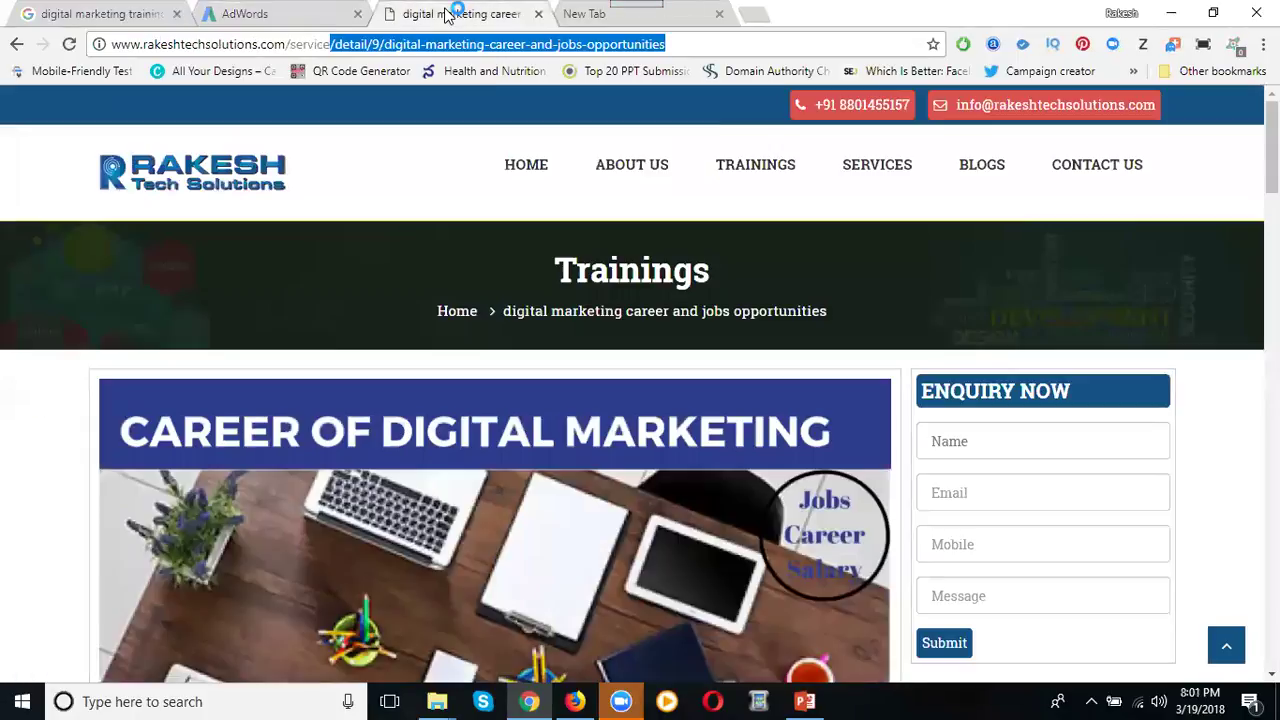
{"action": "left_click", "coordinate": [519, 45]}
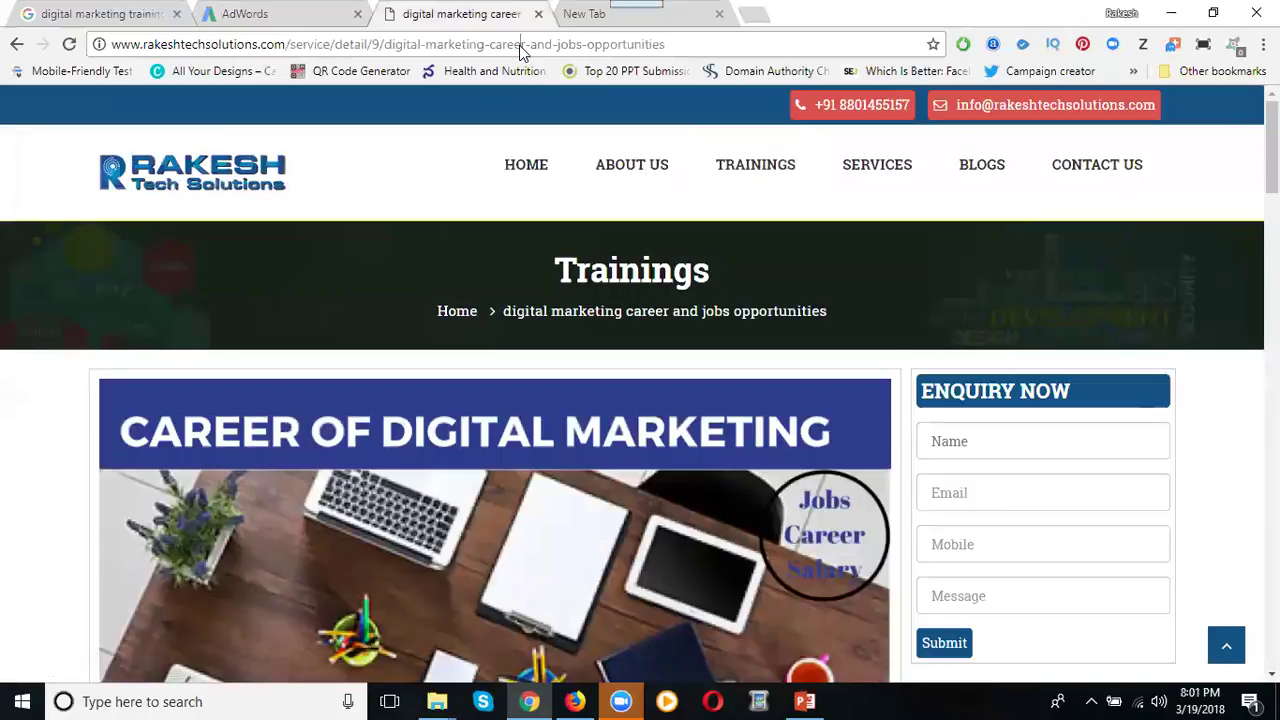
{"action": "key", "text": "ctrl+a"}
{"action": "left_click", "coordinate": [245, 14]}
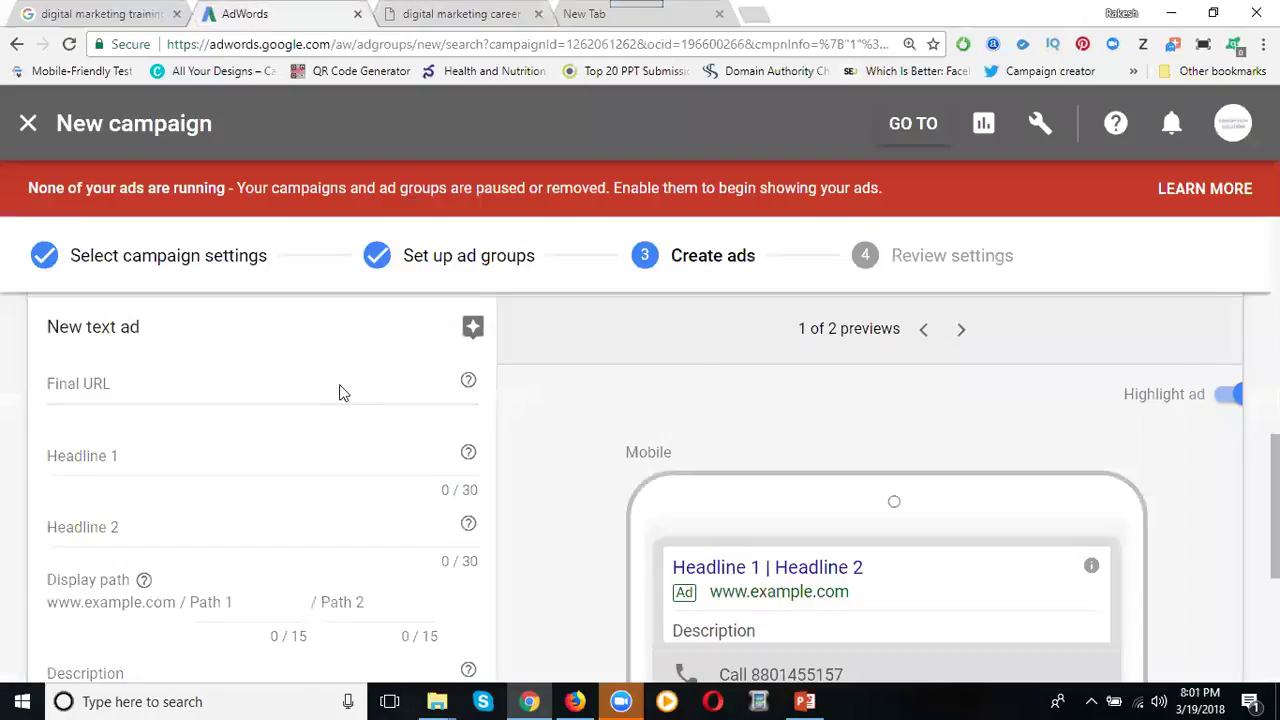
{"action": "left_click", "coordinate": [271, 383]}
{"action": "key", "text": "ctrl+v"}
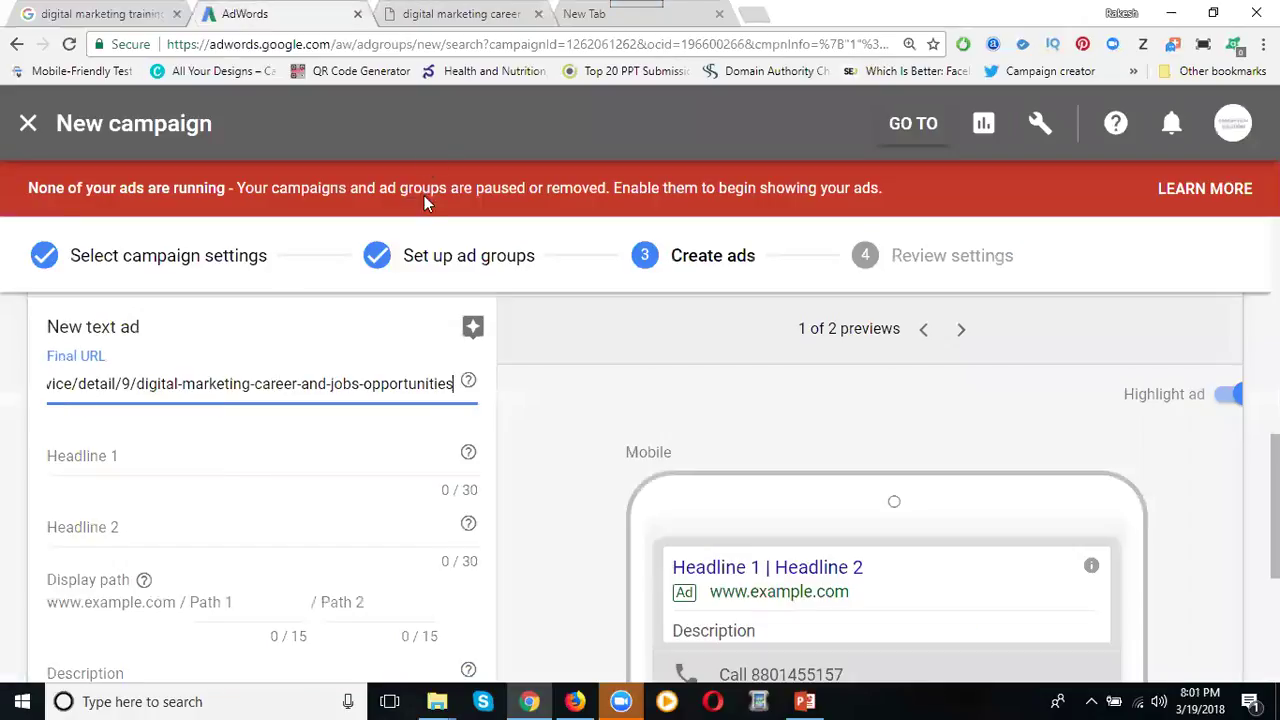
Step: Copy the page title "digital marketing career and jobs opportunities" from the website into the ad's Headline 1
{"action": "left_click", "coordinate": [418, 27]}
{"action": "left_click_drag", "start_coordinate": [504, 307], "coordinate": [814, 320]}
{"action": "key", "text": "ctrl+c"}
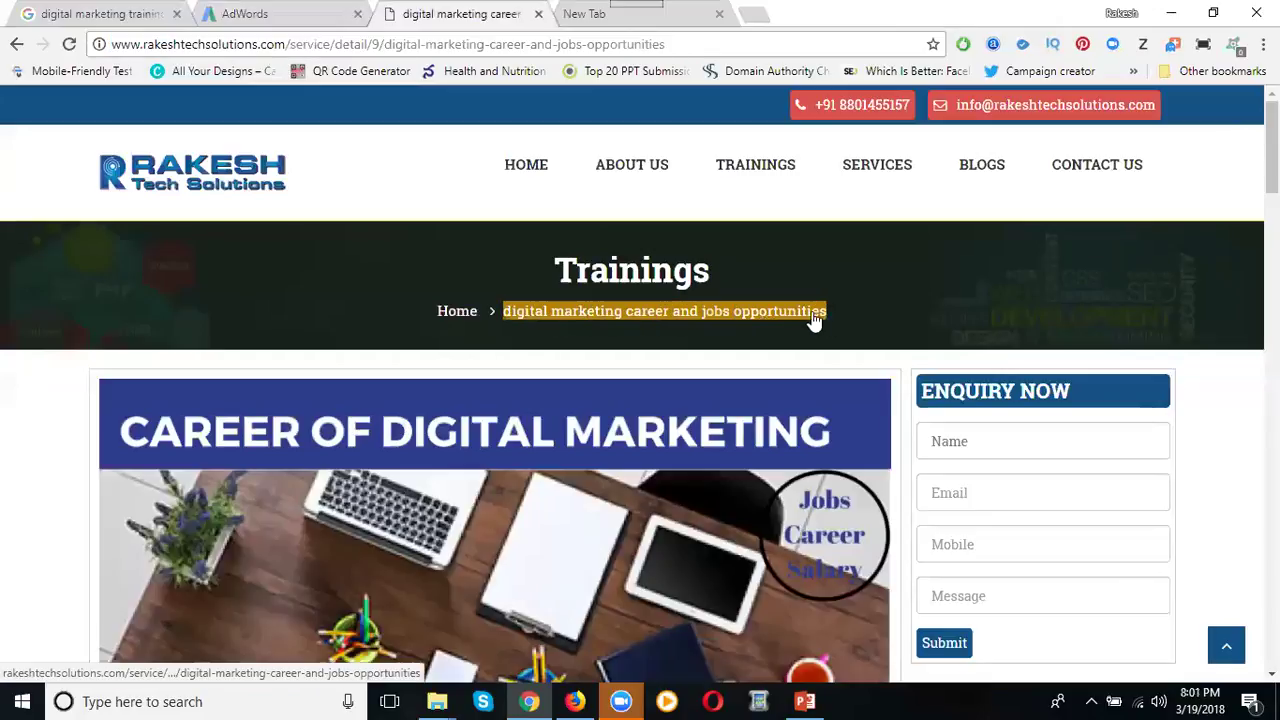
{"action": "left_click", "coordinate": [289, 12]}
{"action": "key", "text": "ctrl+v"}
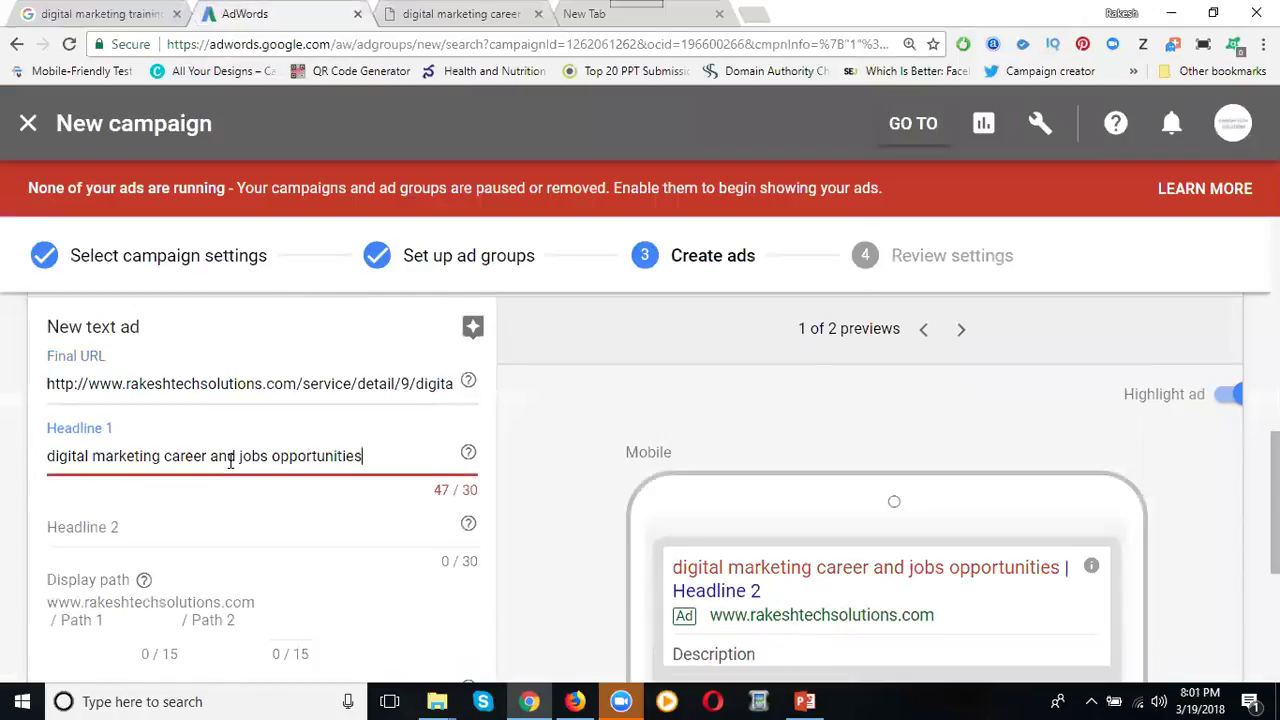
Step: Put "jobs opportunities" in Headline 2 and shorten Headline 1 to "digital marketing career"
{"action": "left_click_drag", "start_coordinate": [210, 456], "coordinate": [236, 456]}
{"action": "left_click", "coordinate": [399, 456]}
{"action": "key", "text": "ctrl+c"}
{"action": "left_click", "coordinate": [163, 534]}
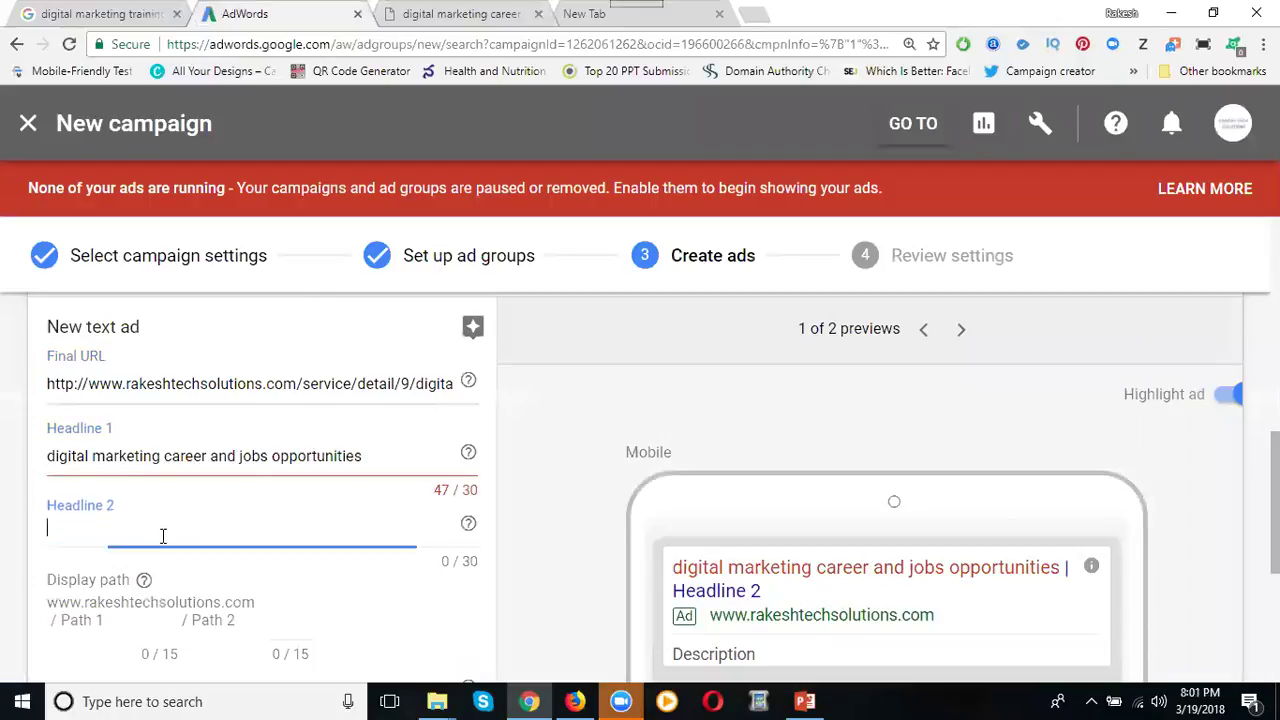
{"action": "key", "text": "ctrl+v"}
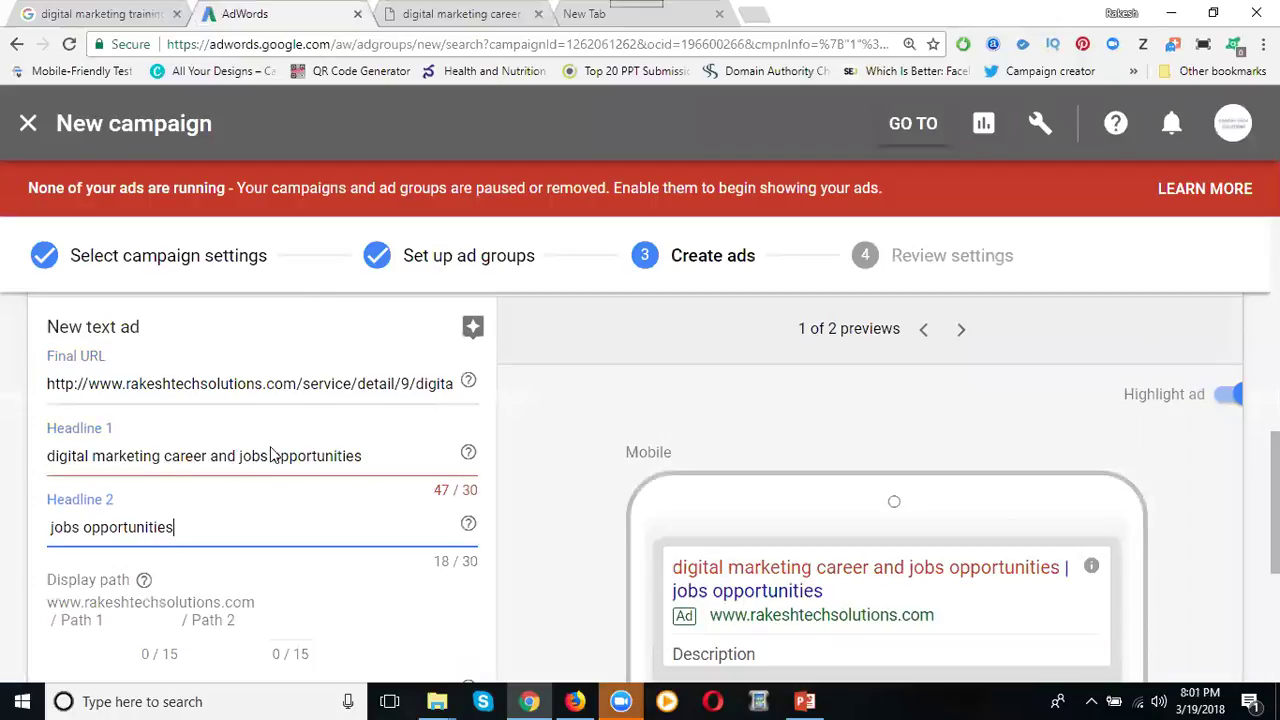
{"action": "left_click_drag", "start_coordinate": [209, 456], "coordinate": [376, 457]}
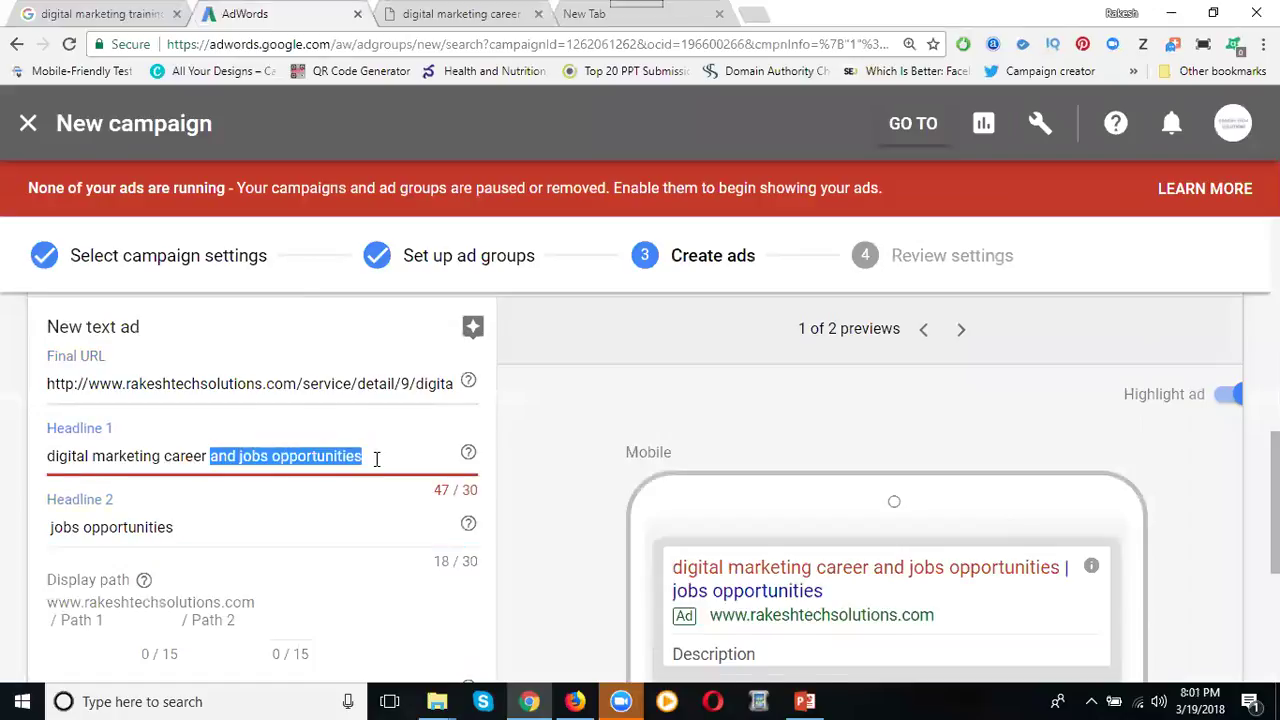
{"action": "key", "text": "BackSpace"}
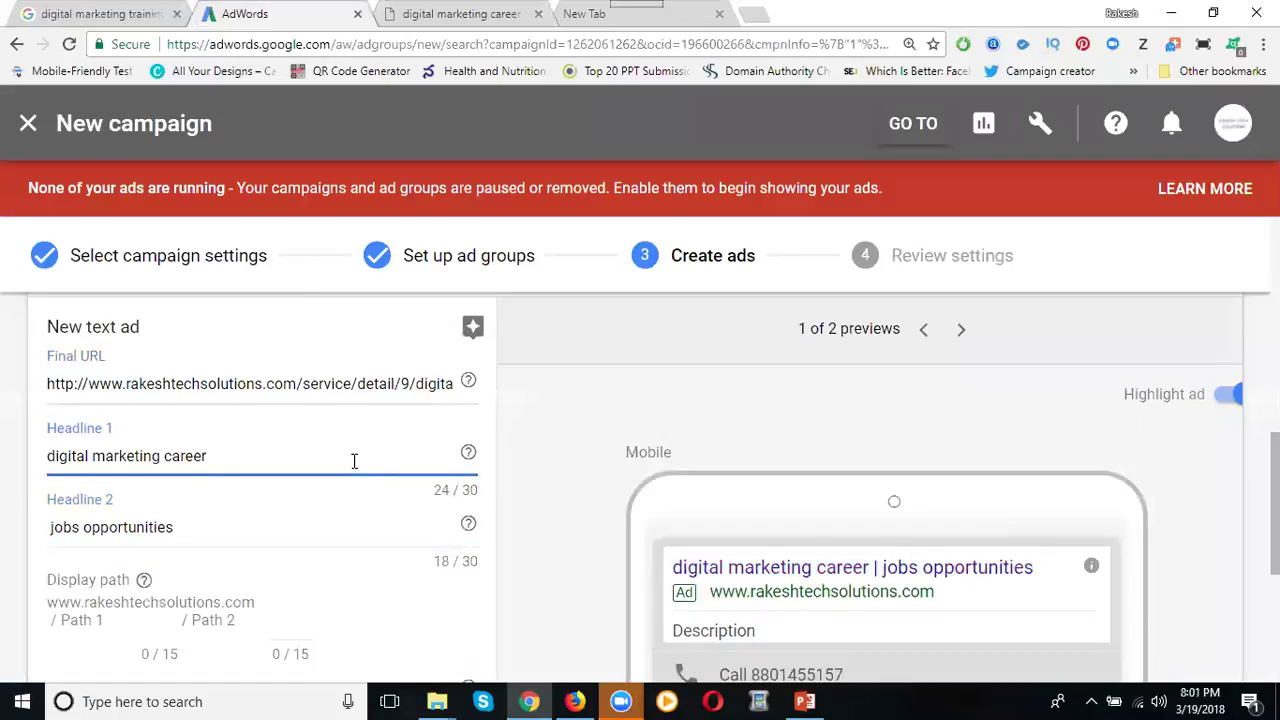
Step: Fill the ad's description with "Enroll for" followed by the copied title "digital marketing career and jobs opportunities"
{"action": "scroll", "coordinate": [388, 478], "scroll_direction": "down", "scroll_amount": 1}
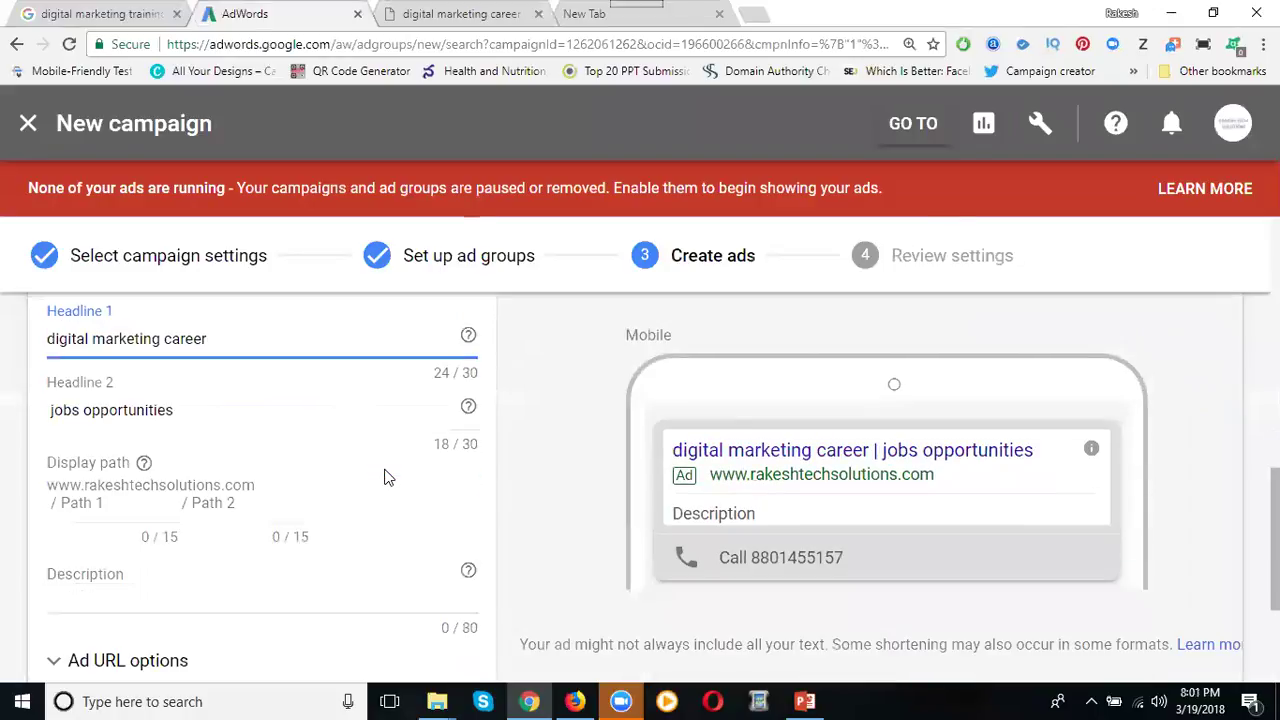
{"action": "scroll", "coordinate": [366, 483], "scroll_direction": "down", "scroll_amount": 1}
{"action": "left_click", "coordinate": [178, 482]}
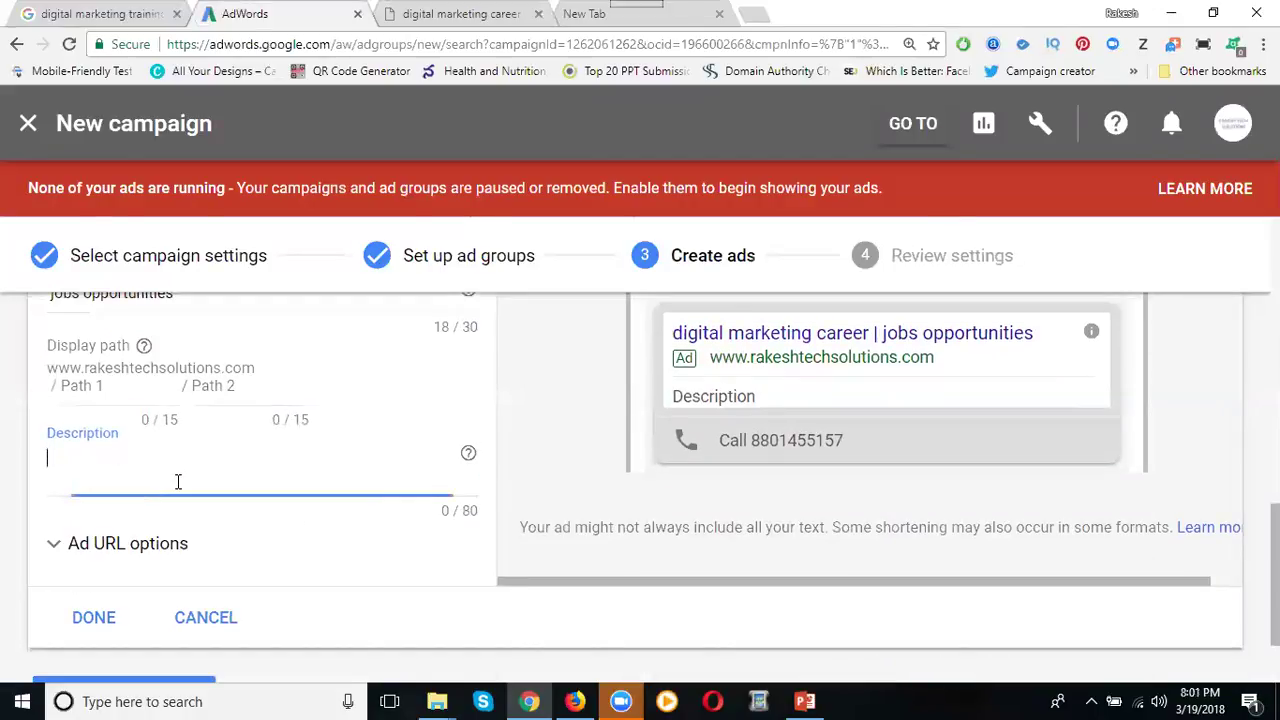
{"action": "key", "text": "ctrl+v"}
{"action": "key", "text": "ctrl+z"}
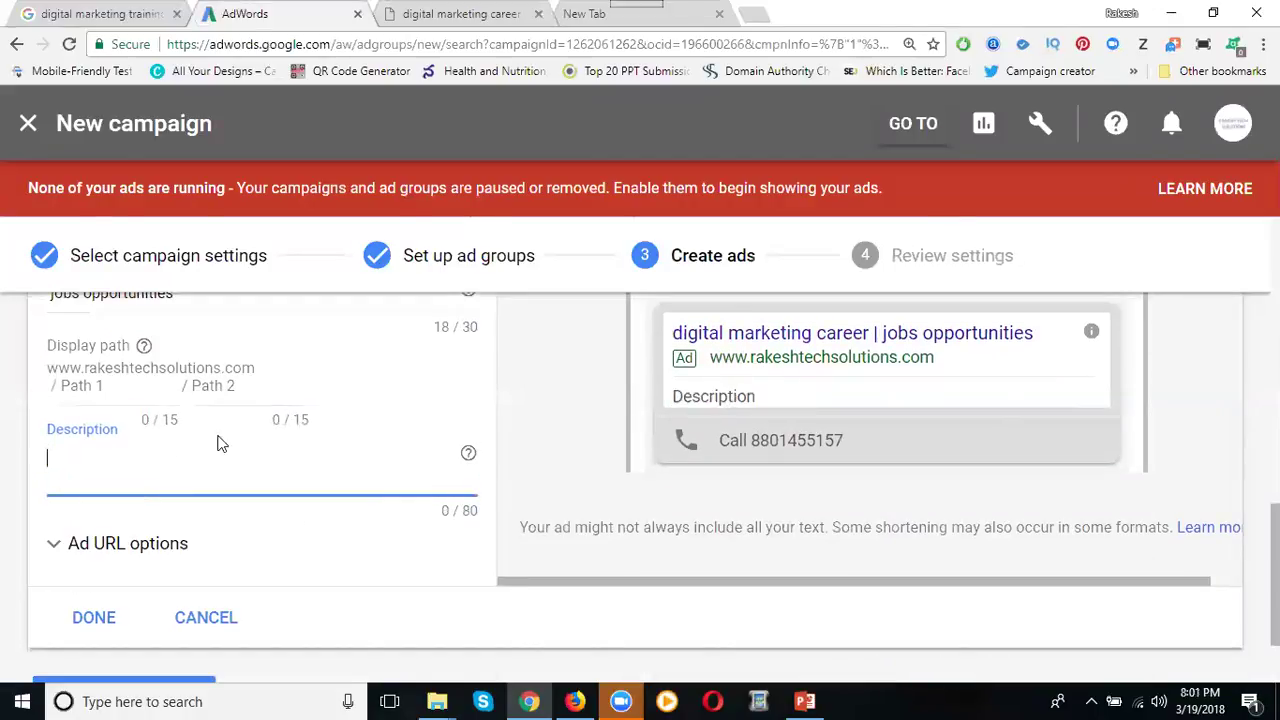
{"action": "left_click", "coordinate": [452, 14]}
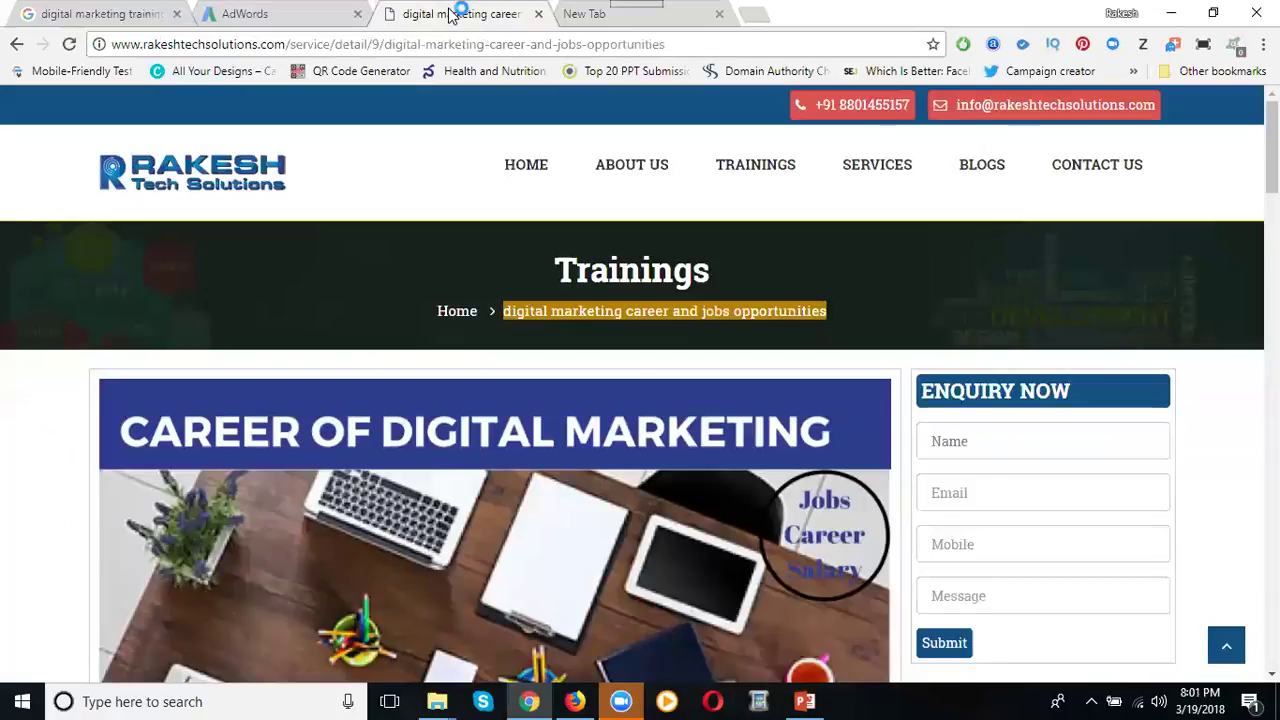
{"action": "left_click", "coordinate": [240, 14]}
{"action": "type", "text": "E"}
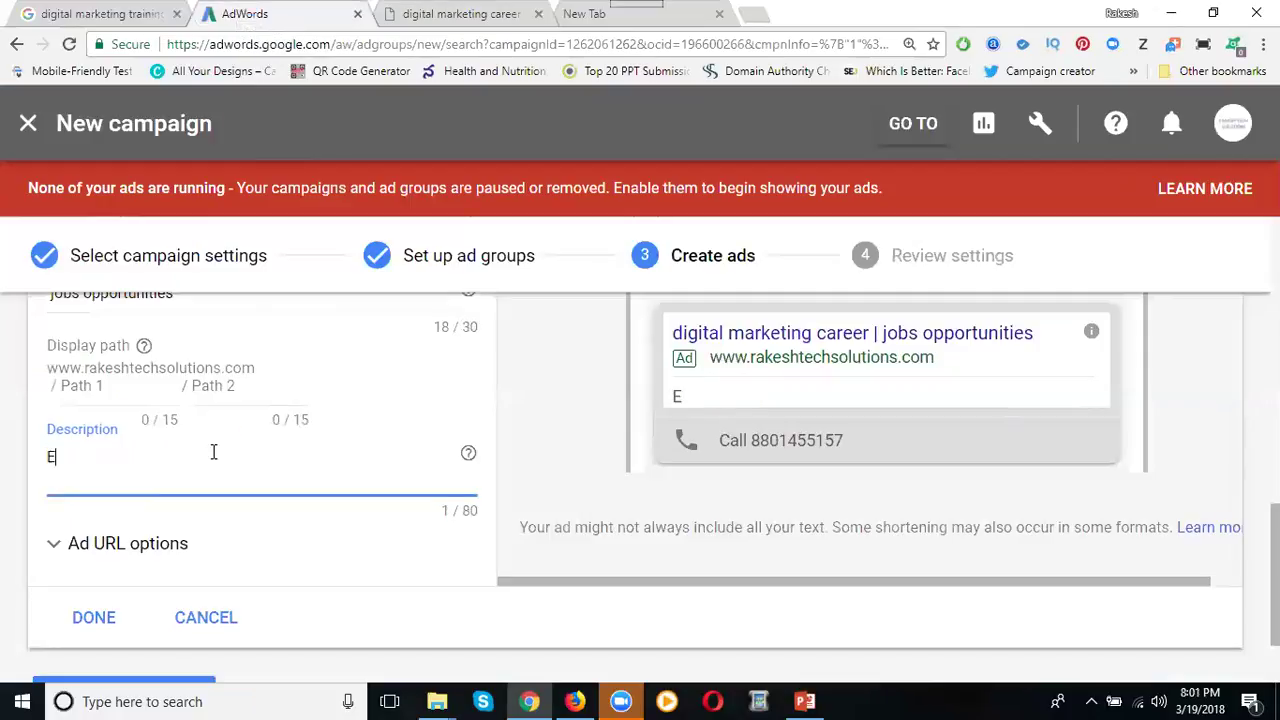
{"action": "type", "text": "nroll for"}
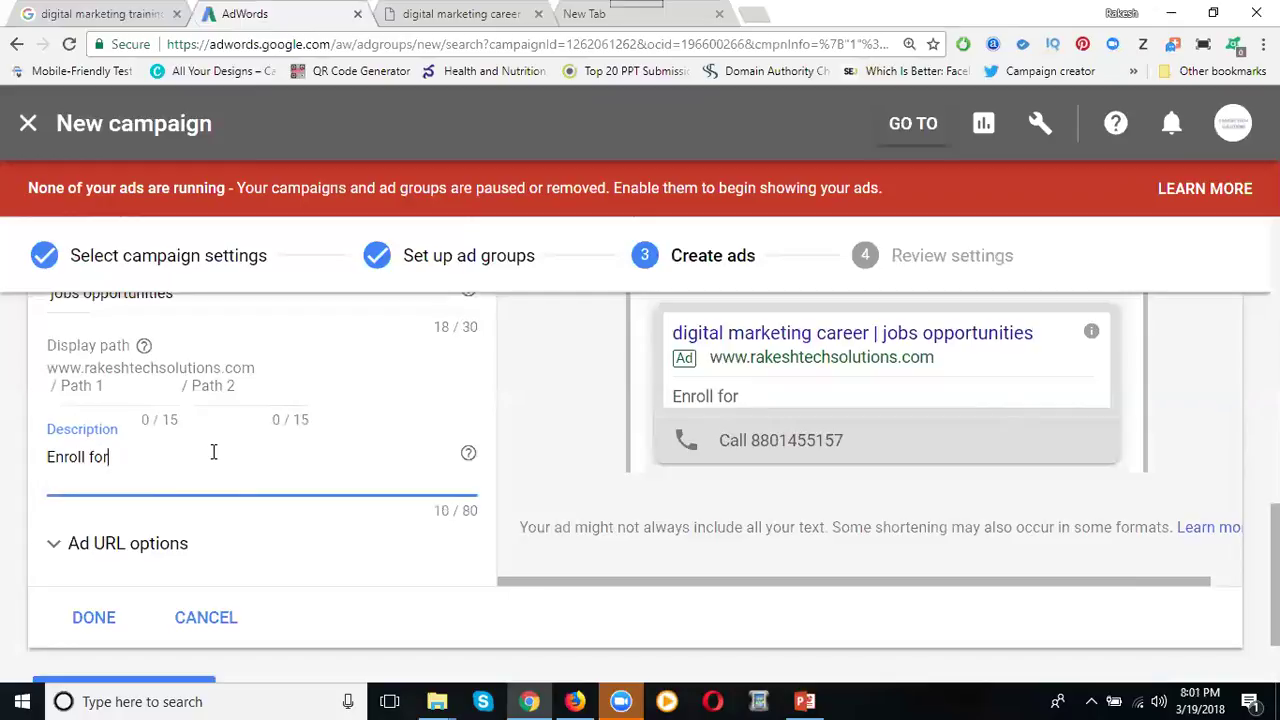
{"action": "key", "text": "ctrl+v"}
Step: Correct the description to "Enroll for digital marketing Course, career and jobs opportunities" and finish the text ad
{"action": "left_click", "coordinate": [110, 457]}
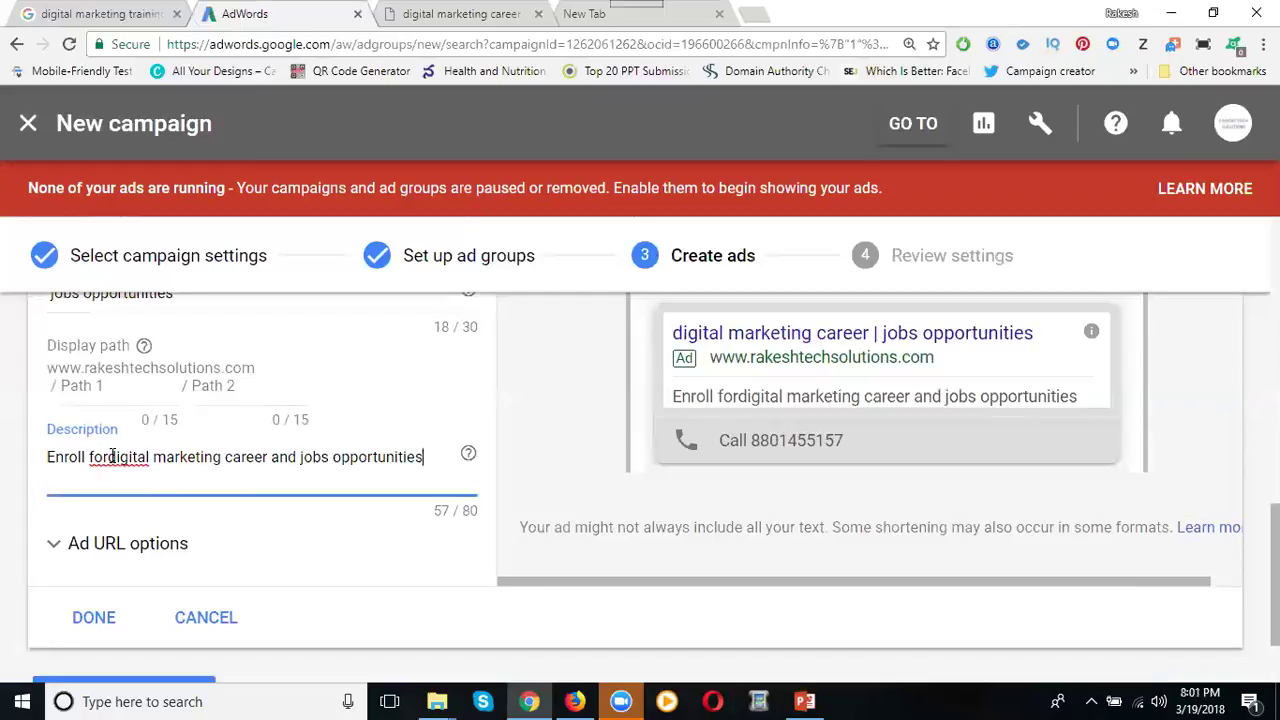
{"action": "left_click", "coordinate": [229, 457]}
{"action": "type", "text": "Cou"}
{"action": "type", "text": "rse,"}
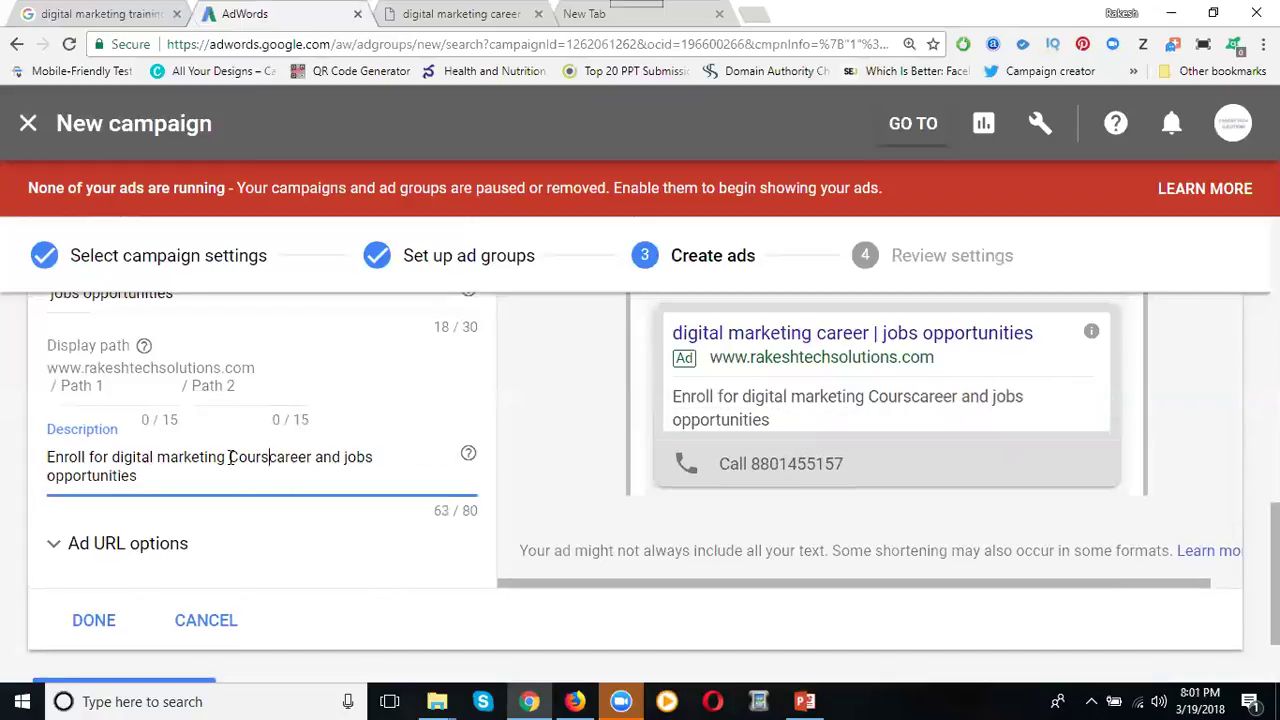
{"action": "scroll", "coordinate": [229, 457], "scroll_direction": "down", "scroll_amount": 2}
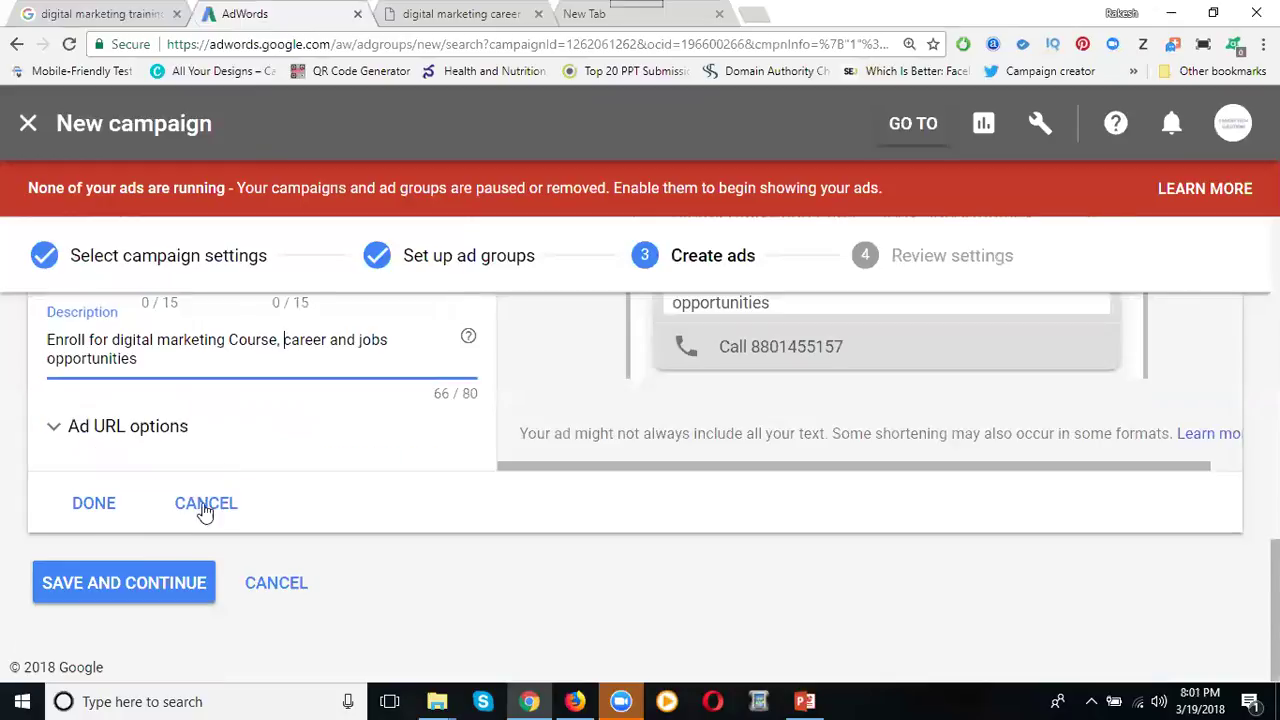
{"action": "left_click", "coordinate": [88, 512]}
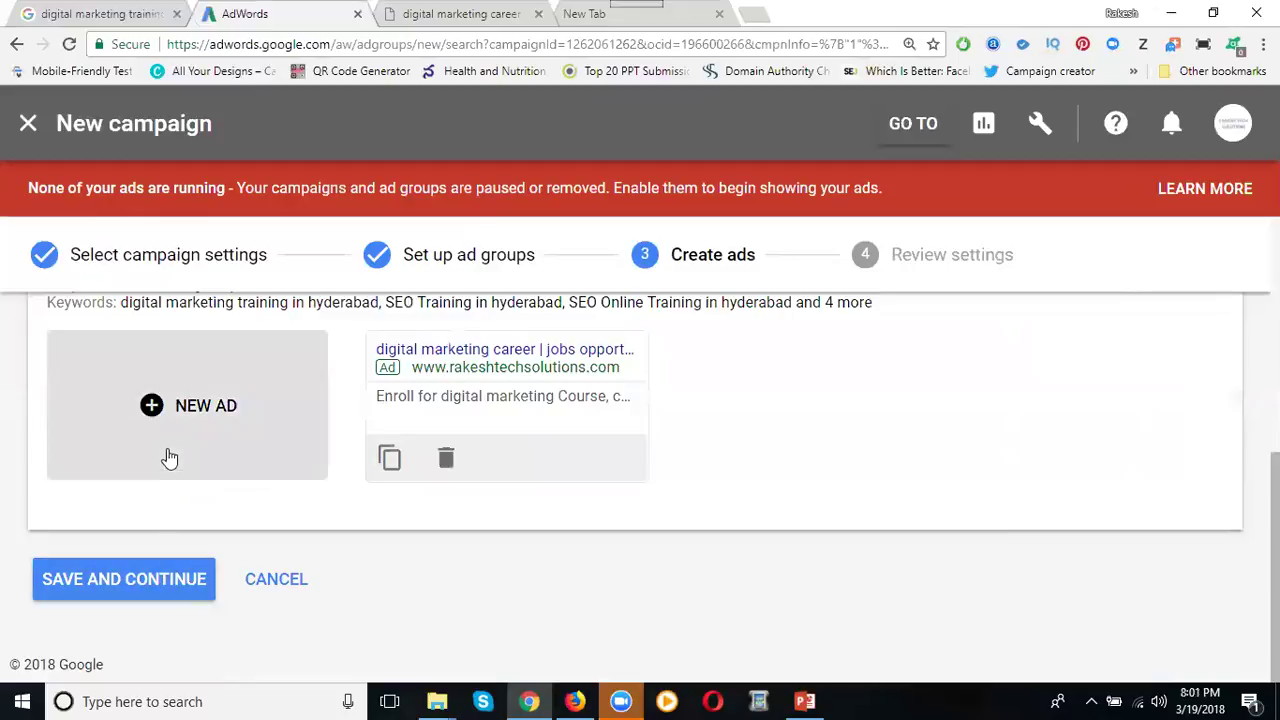
Step: Save the ads, review the campaign settings summary and continue to the new campaign
{"action": "scroll", "coordinate": [210, 425], "scroll_direction": "up", "scroll_amount": 1}
{"action": "scroll", "coordinate": [210, 425], "scroll_direction": "down", "scroll_amount": 1}
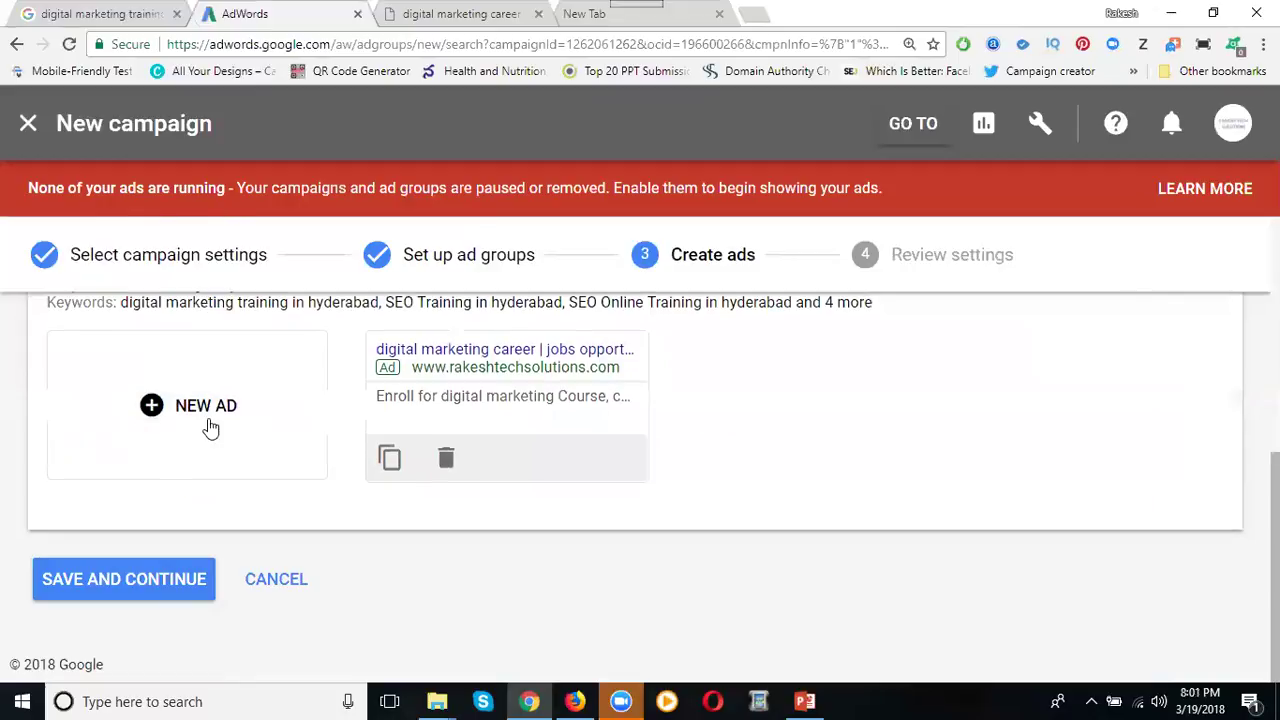
{"action": "left_click", "coordinate": [136, 588]}
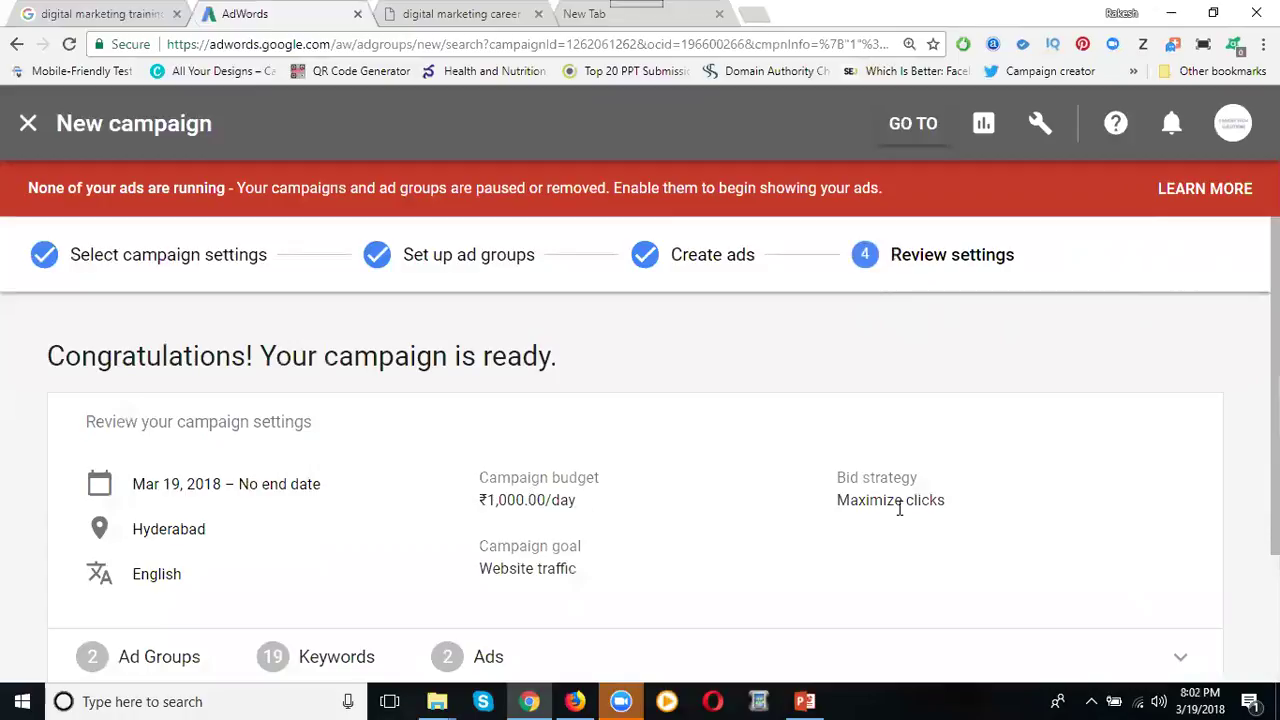
{"action": "scroll", "coordinate": [860, 505], "scroll_direction": "down", "scroll_amount": 2}
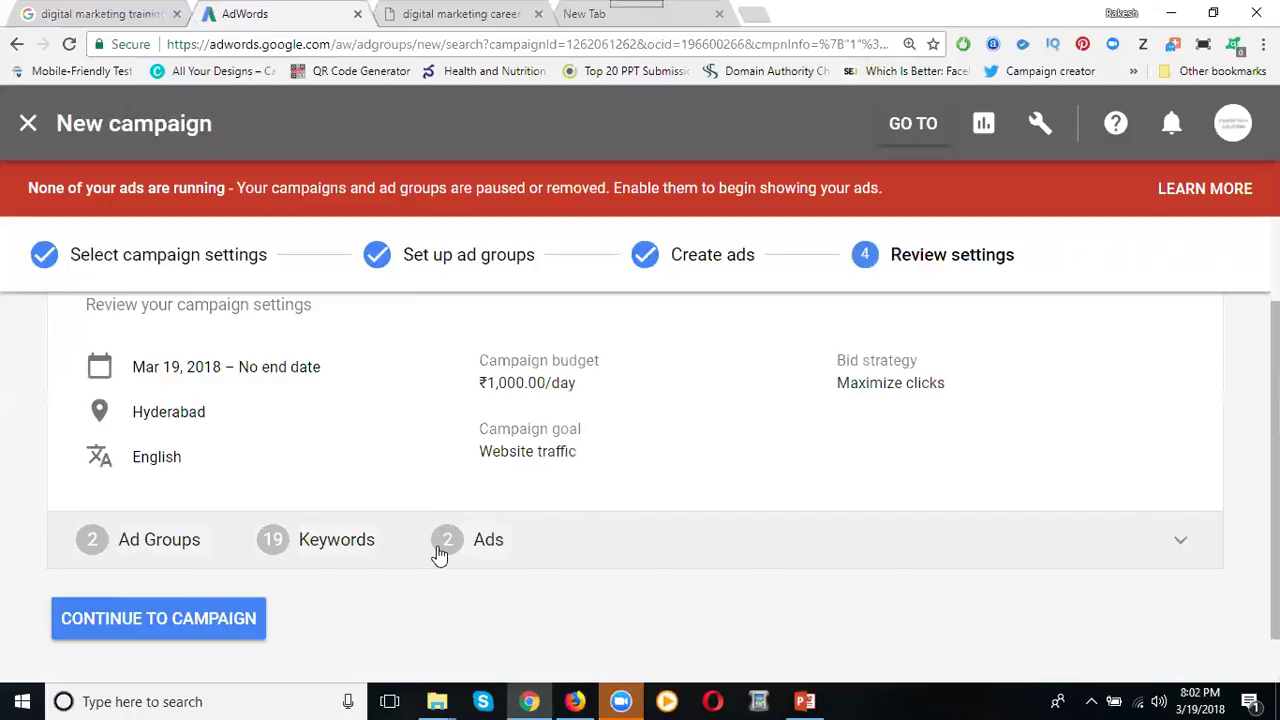
{"action": "left_click", "coordinate": [133, 620]}
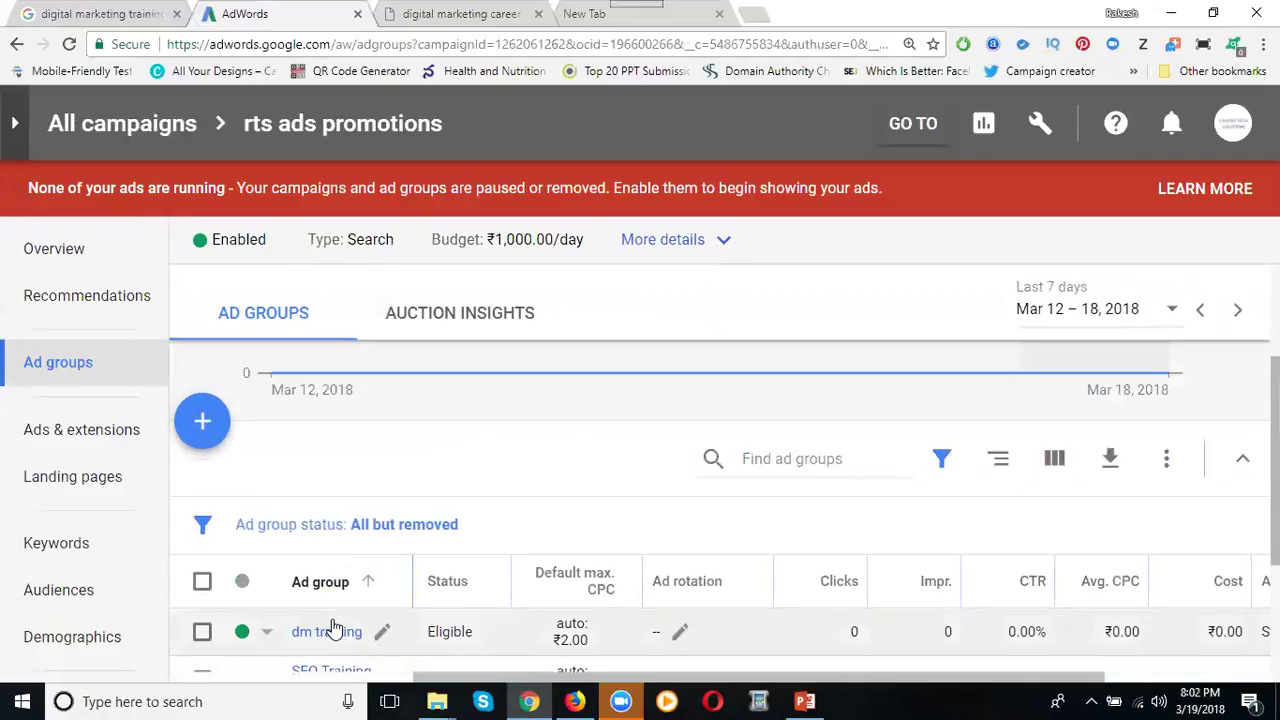
Step: Examine the status, default max. CPC and performance columns of both ad groups in the "rts ads promotions" campaign
{"action": "scroll", "coordinate": [489, 559], "scroll_direction": "down", "scroll_amount": 1}
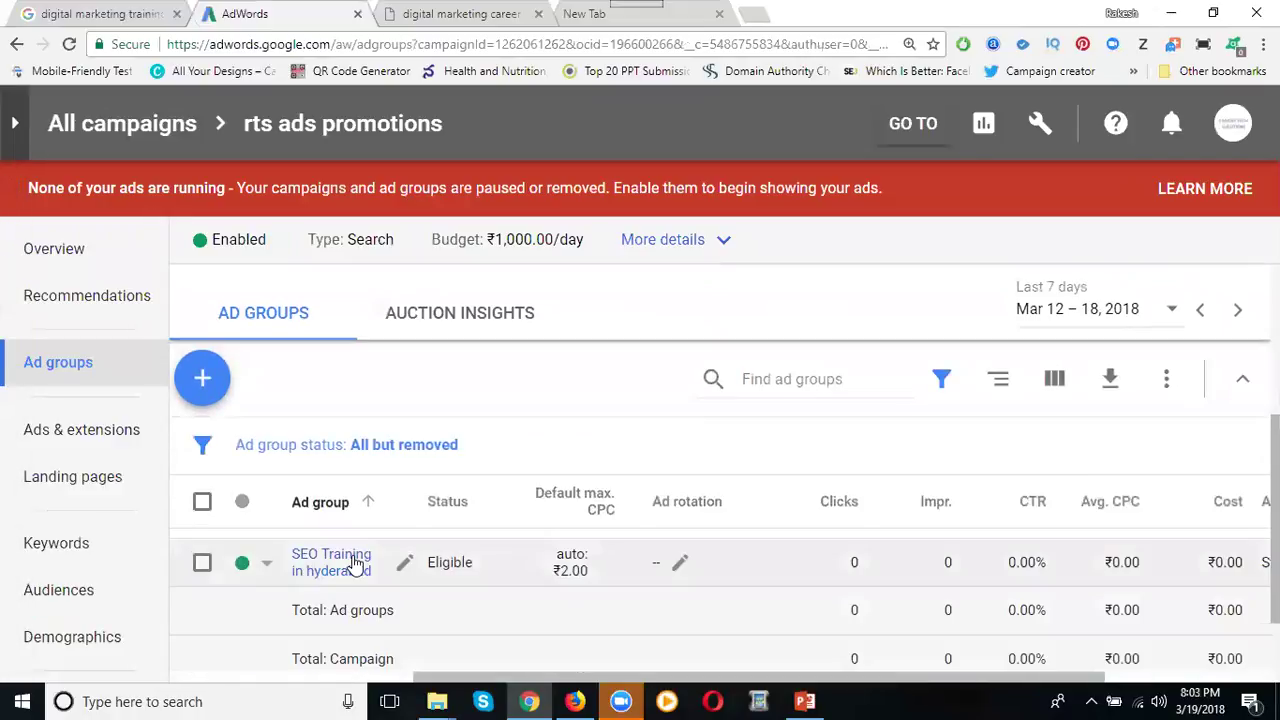
{"action": "scroll", "coordinate": [354, 563], "scroll_direction": "up", "scroll_amount": 1}
{"action": "scroll", "coordinate": [375, 539], "scroll_direction": "down", "scroll_amount": 1}
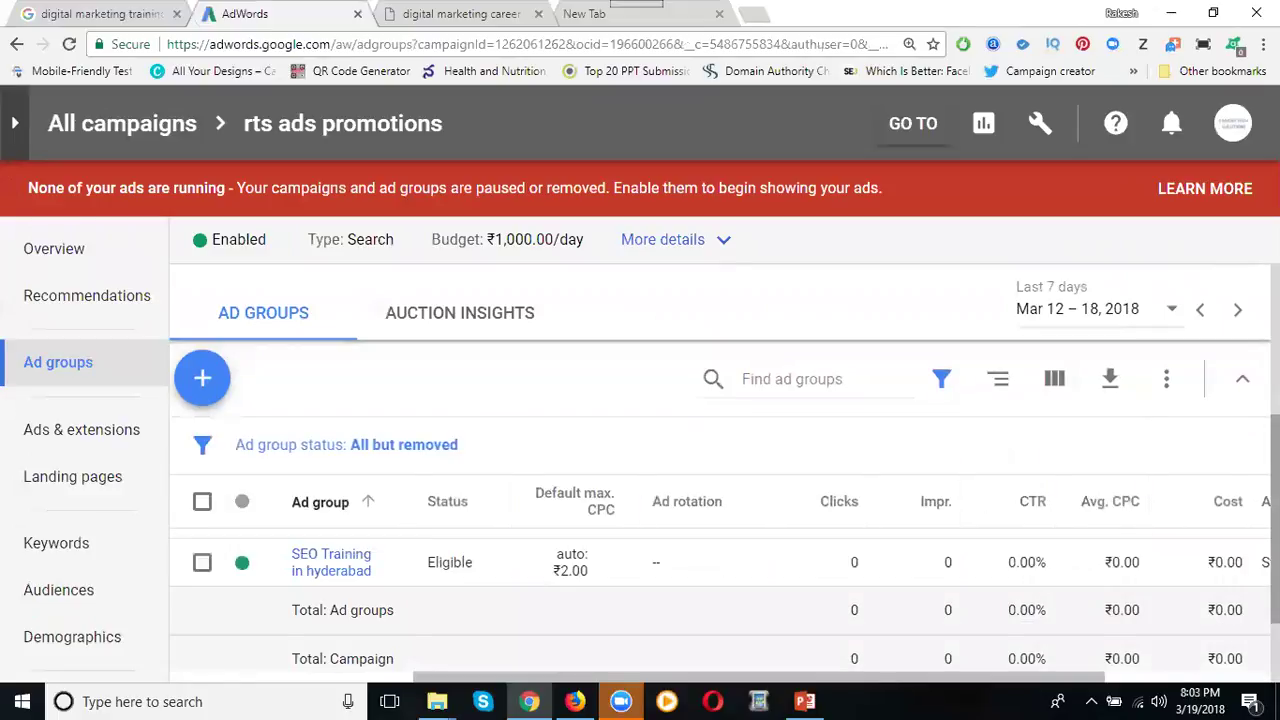
{"action": "scroll", "coordinate": [720, 510], "scroll_direction": "up", "scroll_amount": 1}
{"action": "scroll", "coordinate": [965, 390], "scroll_direction": "down", "scroll_amount": 1}
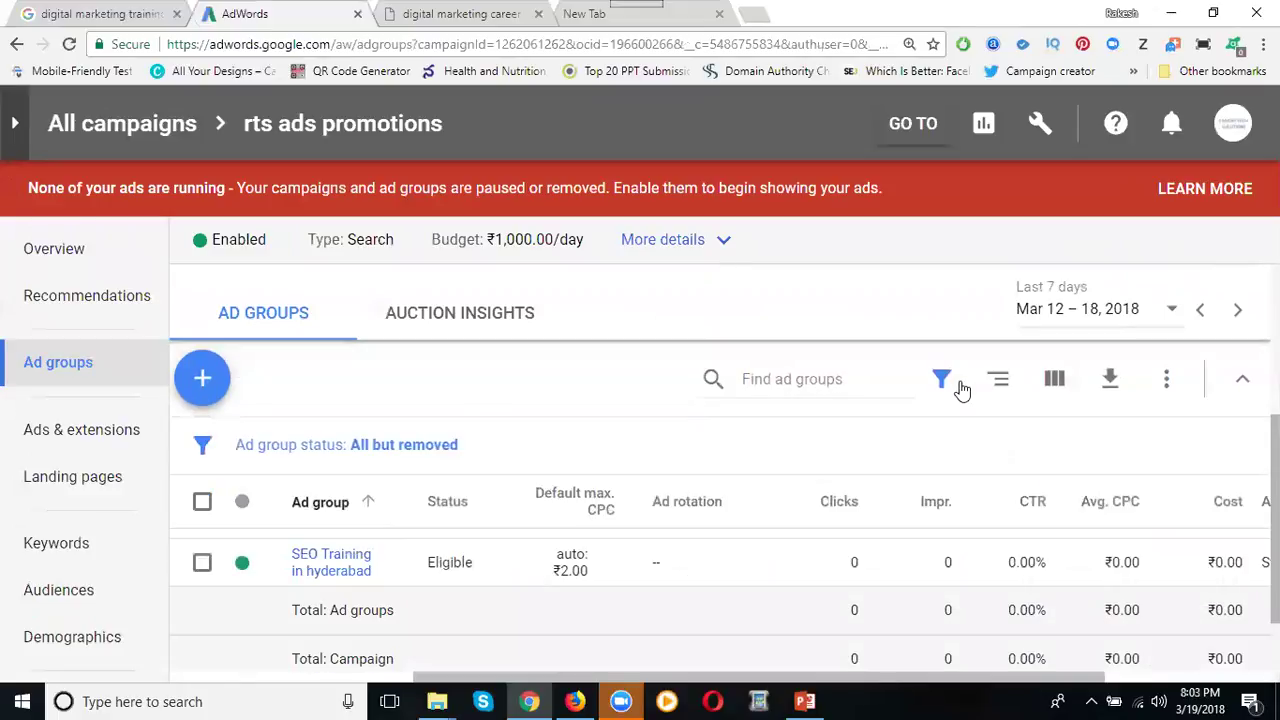
{"action": "scroll", "coordinate": [990, 500], "scroll_direction": "up", "scroll_amount": 2}
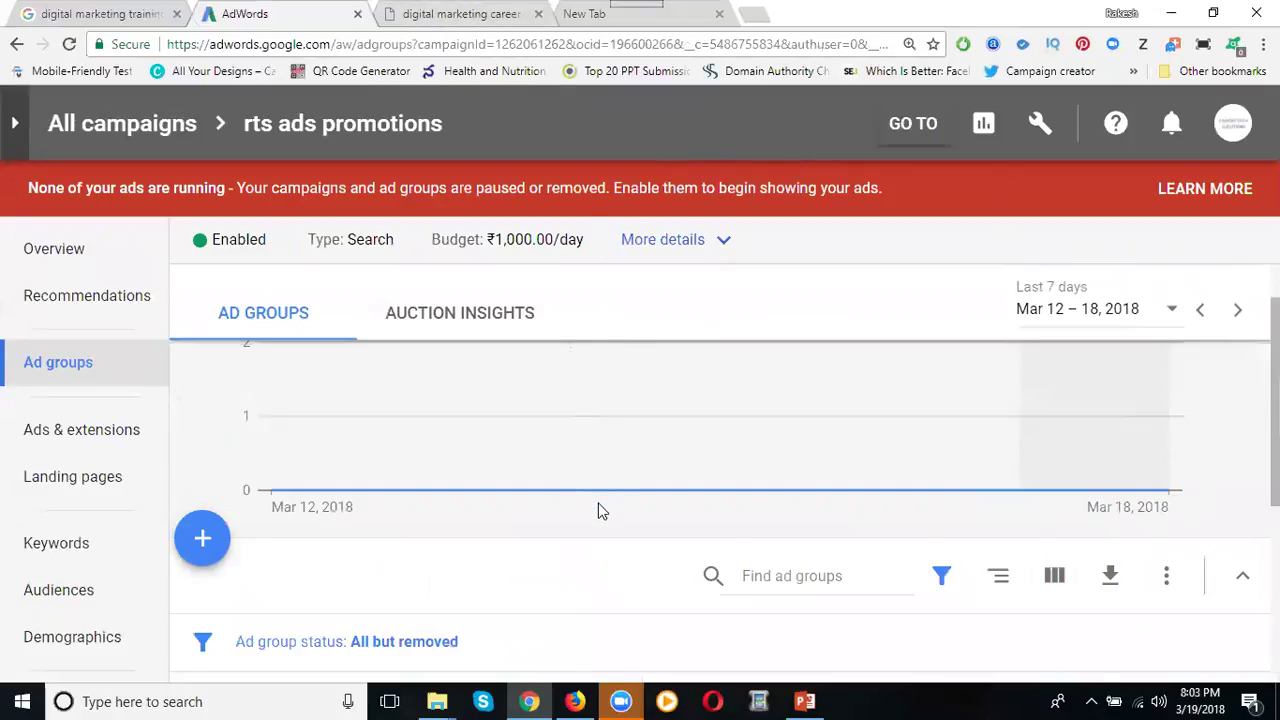
{"action": "scroll", "coordinate": [597, 511], "scroll_direction": "down", "scroll_amount": 4}
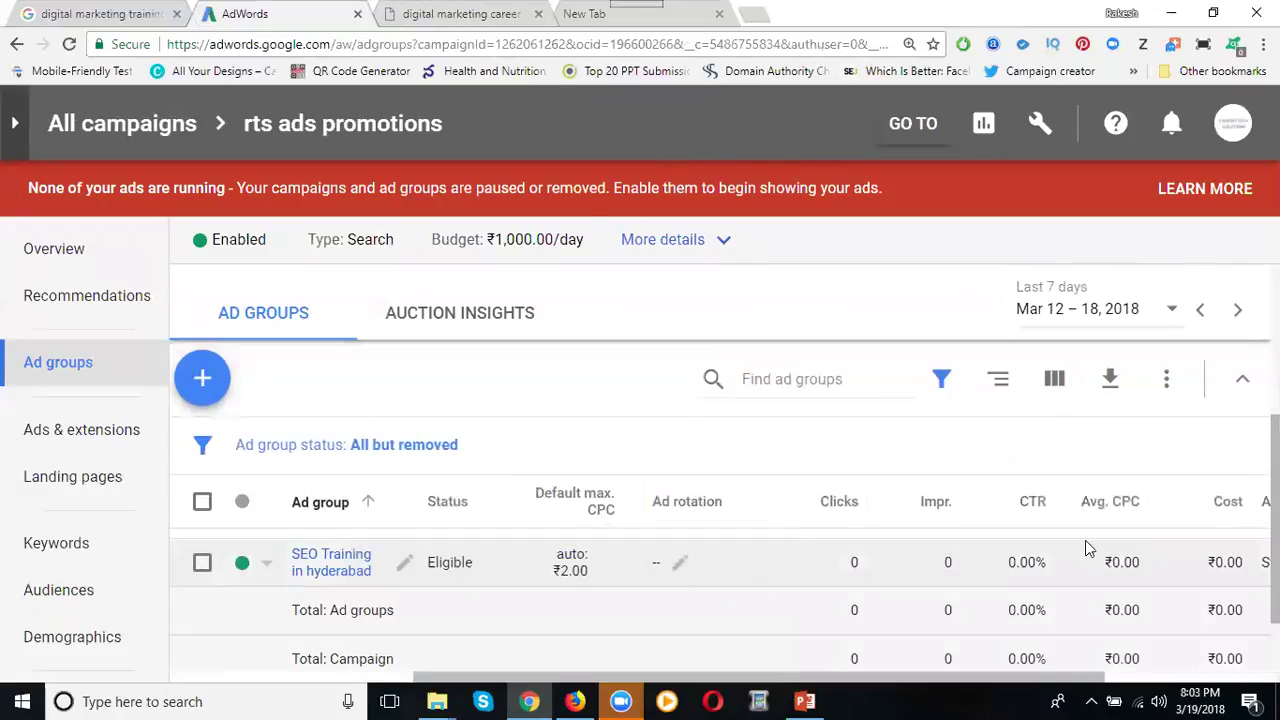
{"action": "scroll", "coordinate": [720, 580], "scroll_direction": "up", "scroll_amount": 1}
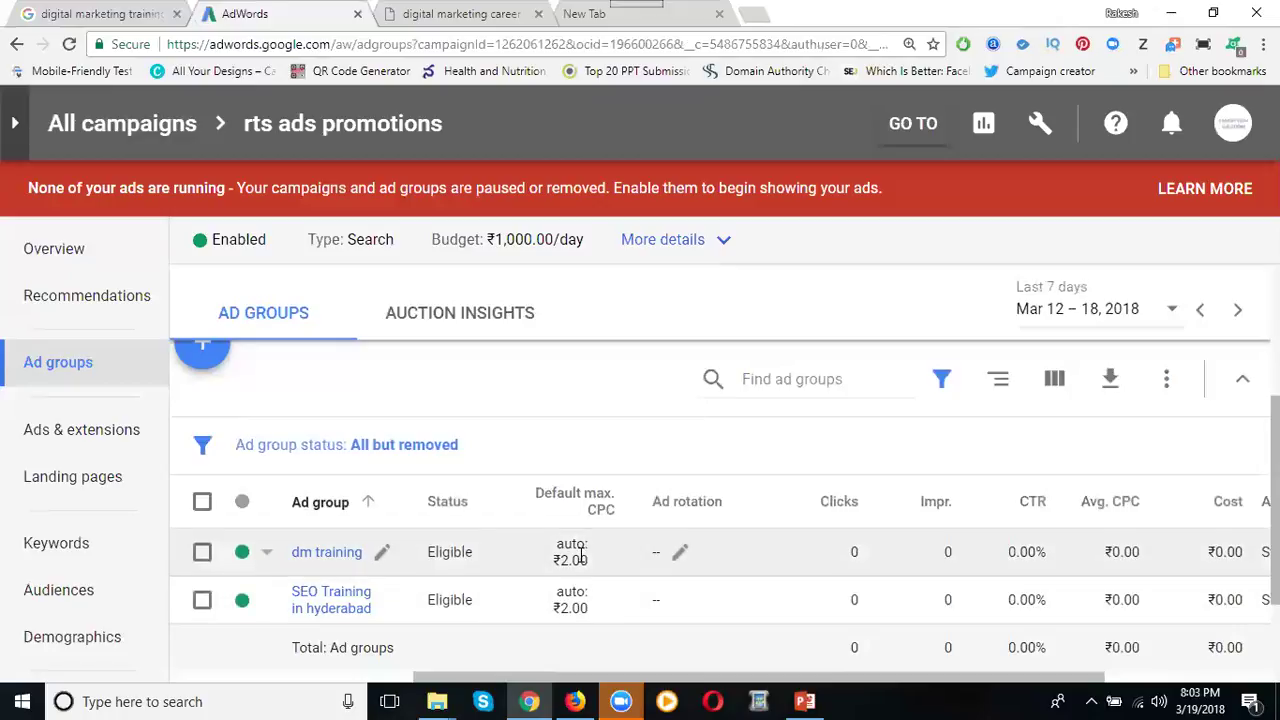
Step: Open the "dm training" ad group and examine the status and max. CPC of its search keywords
{"action": "left_click", "coordinate": [328, 558]}
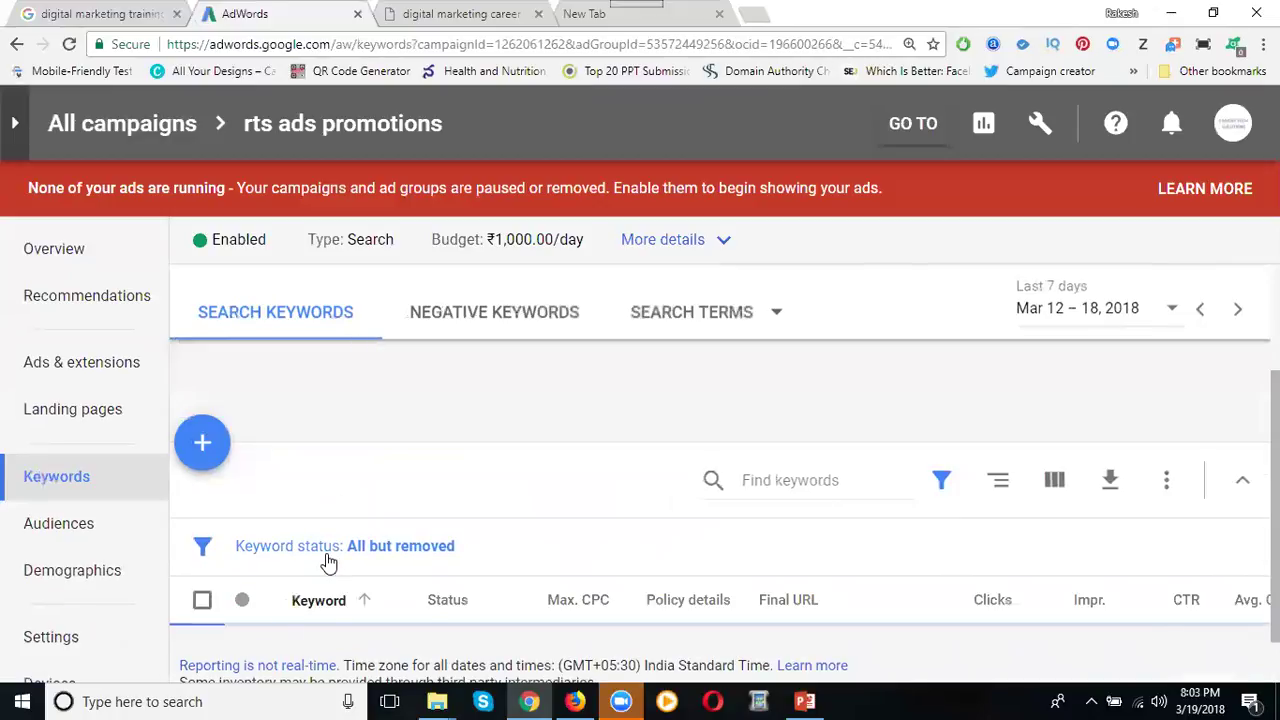
{"action": "scroll", "coordinate": [724, 442], "scroll_direction": "down", "scroll_amount": 2}
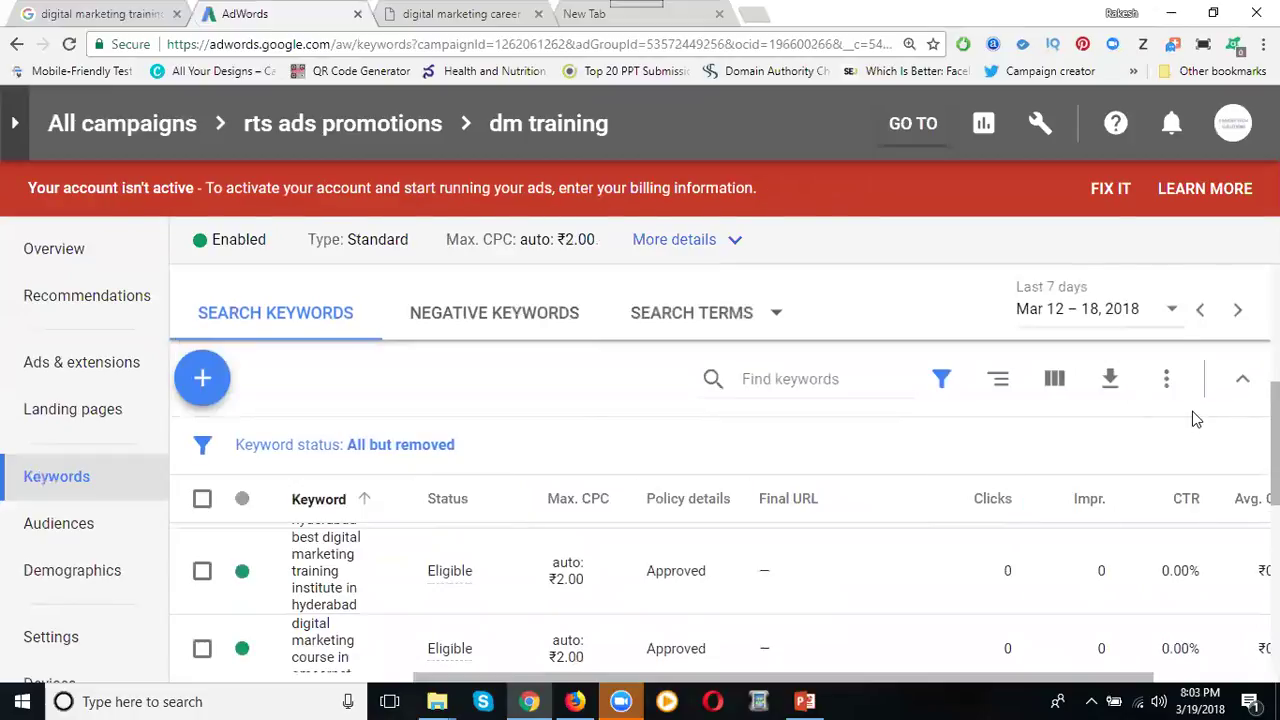
{"action": "scroll", "coordinate": [1196, 419], "scroll_direction": "down", "scroll_amount": 2}
{"action": "key", "text": "ctrl+minus"}
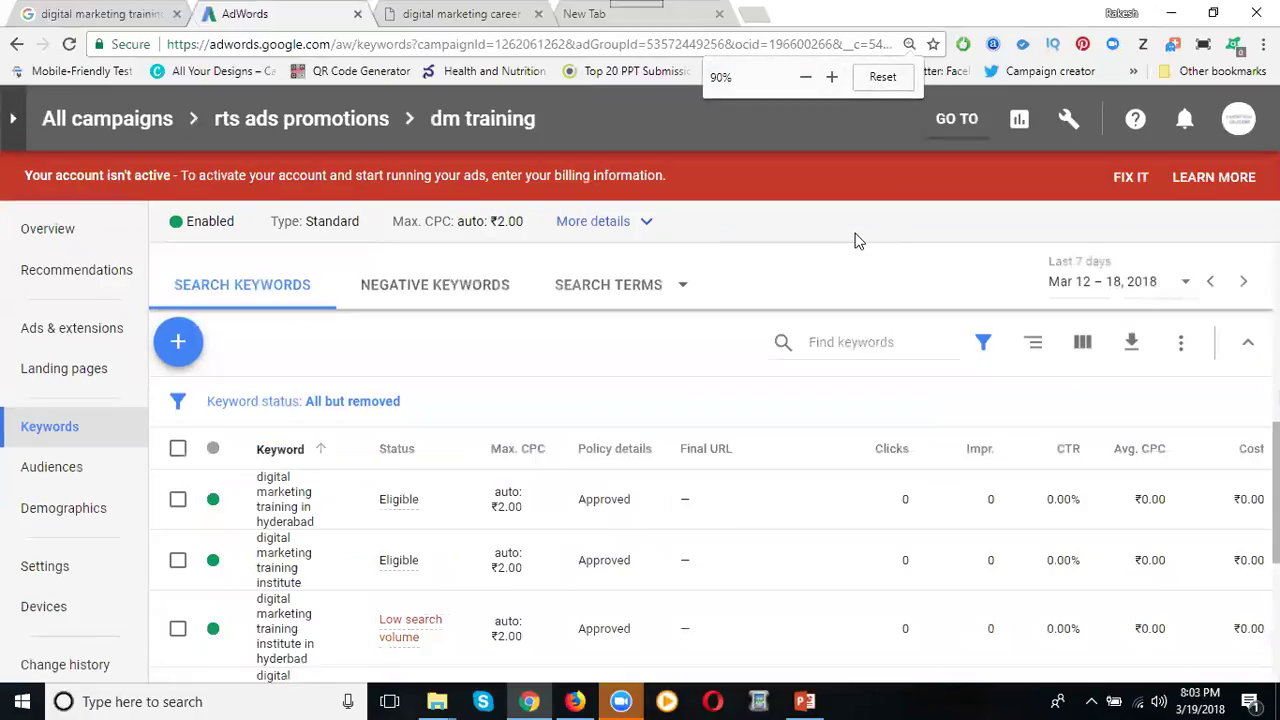
{"action": "key", "text": "ctrl+minus"}
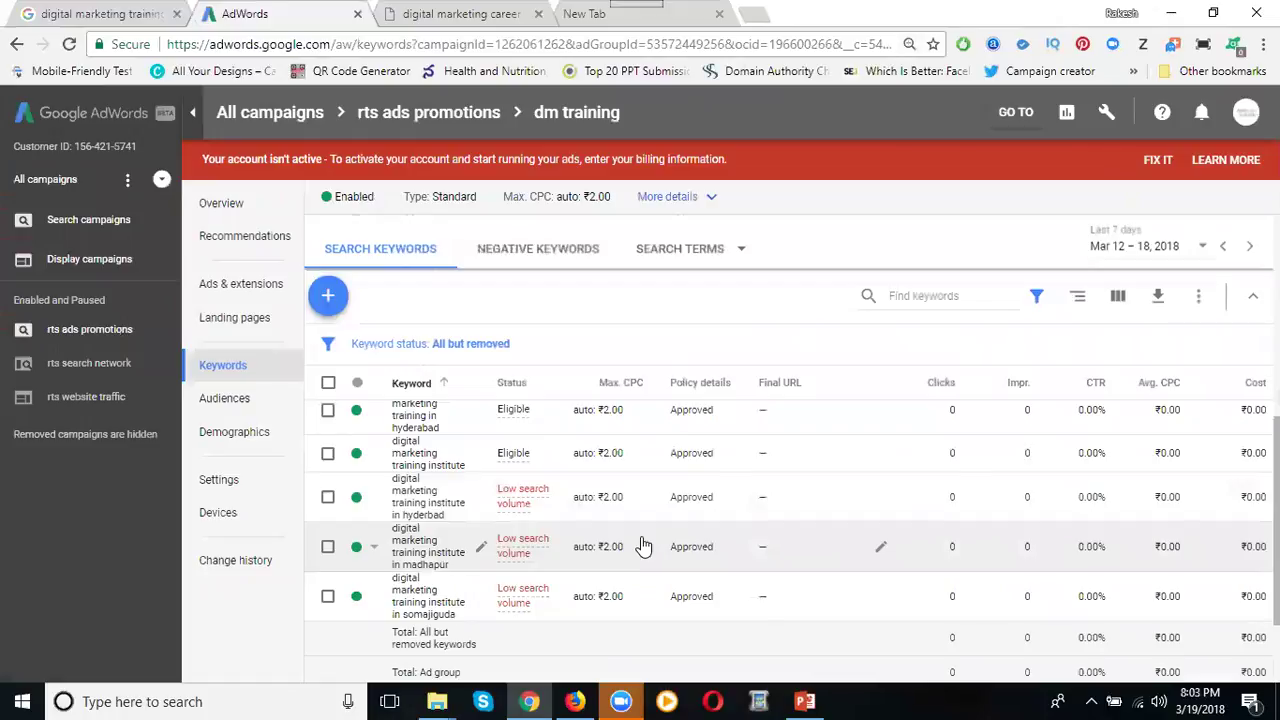
Step: Change the match type of the keyword "best digital marketing courses in hyderabad" to Phrase match and save it
{"action": "scroll", "coordinate": [643, 546], "scroll_direction": "up", "scroll_amount": 5}
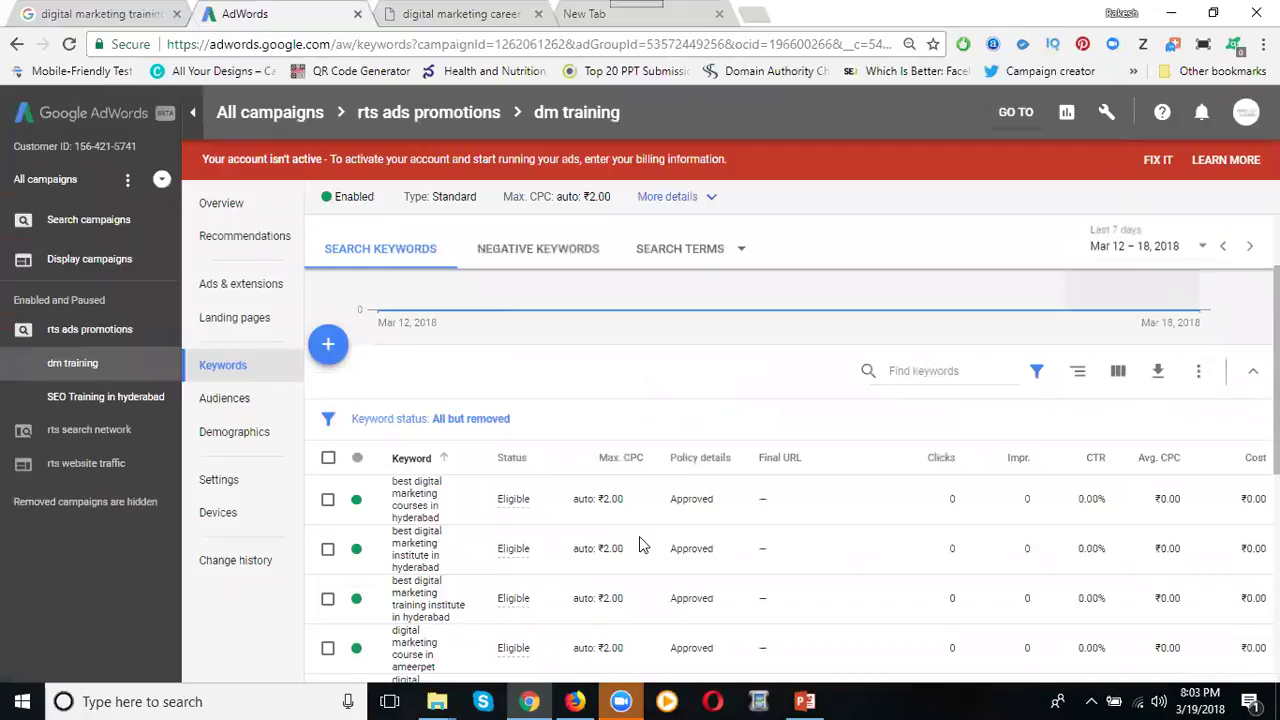
{"action": "left_click", "coordinate": [420, 505]}
{"action": "left_click", "coordinate": [416, 560]}
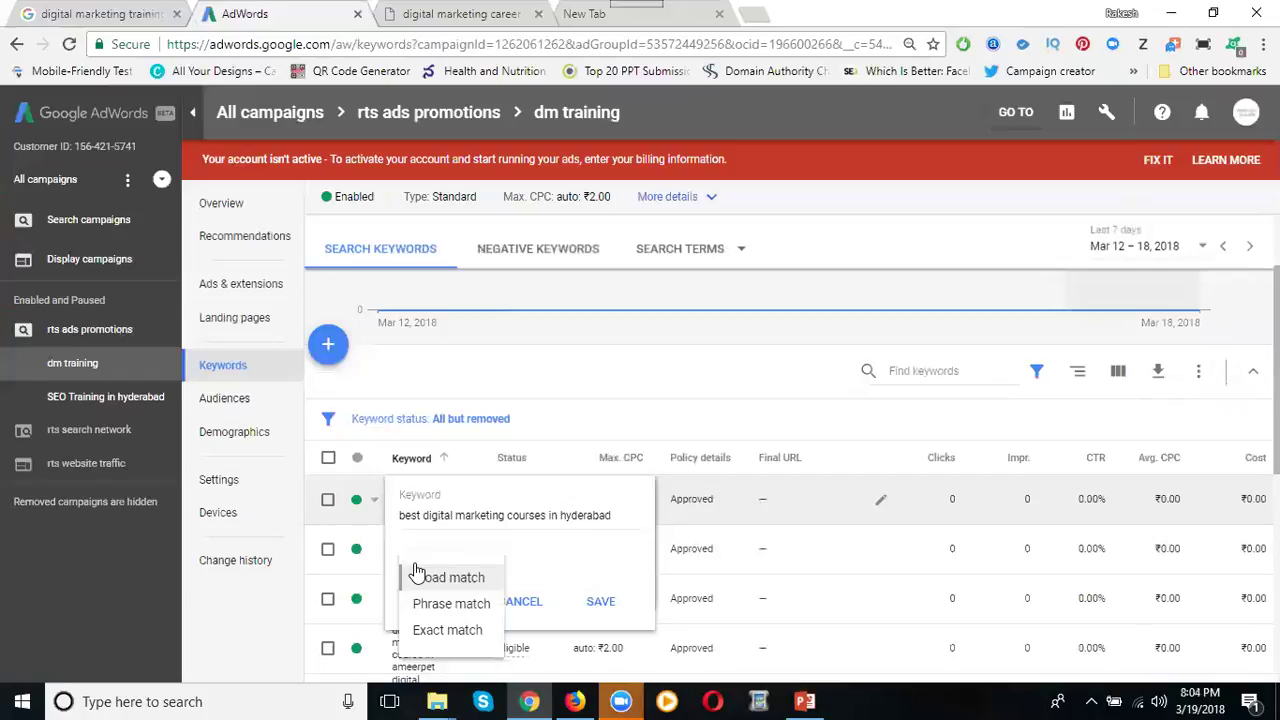
{"action": "left_click", "coordinate": [430, 630]}
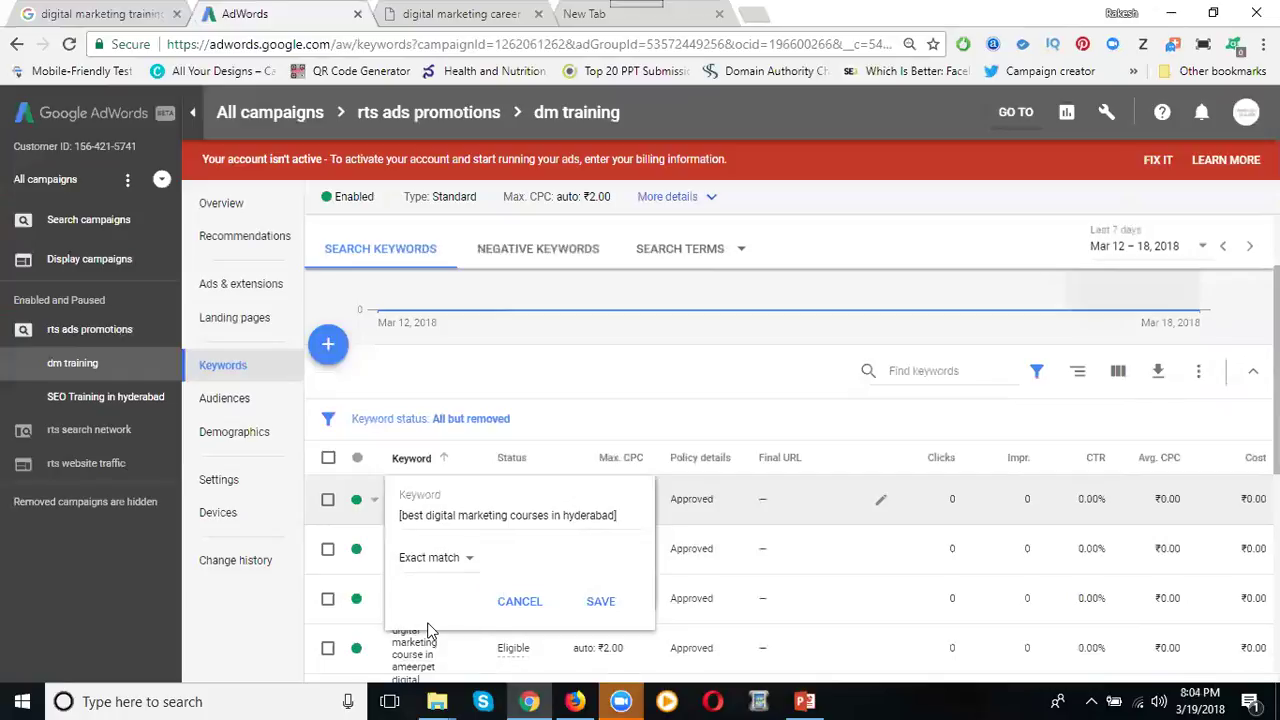
{"action": "left_click", "coordinate": [437, 558]}
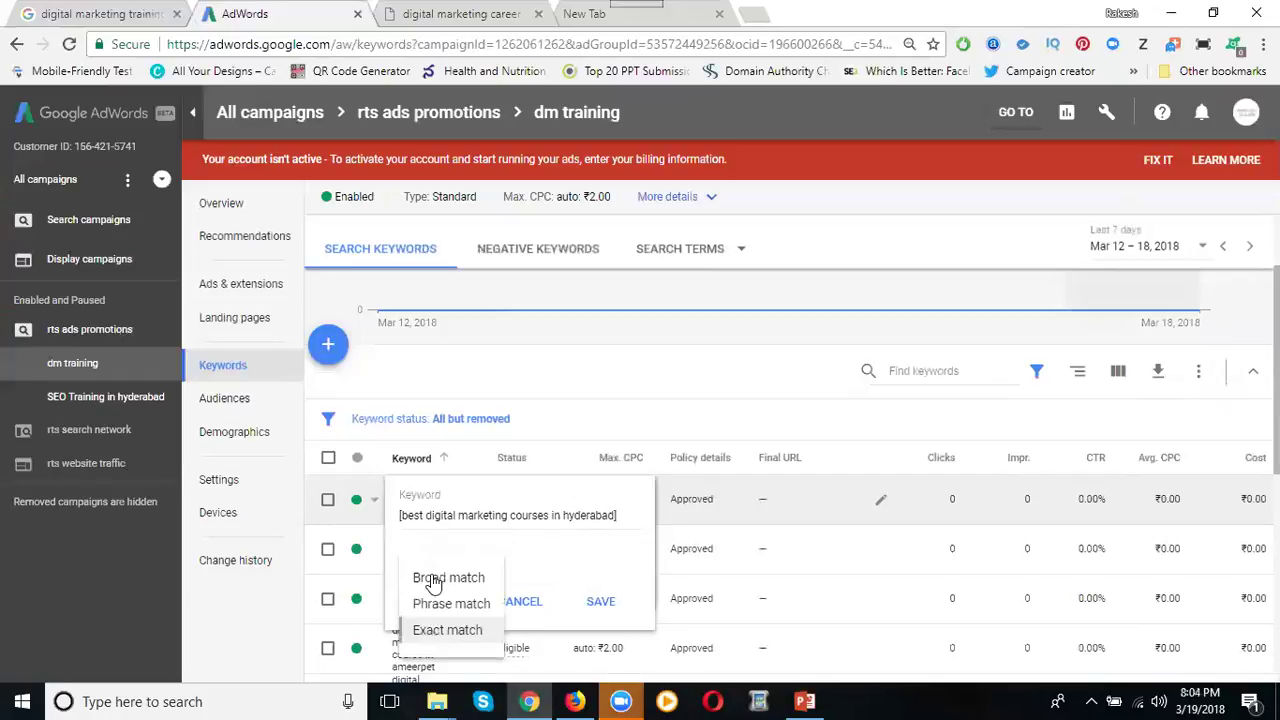
{"action": "left_click", "coordinate": [430, 605]}
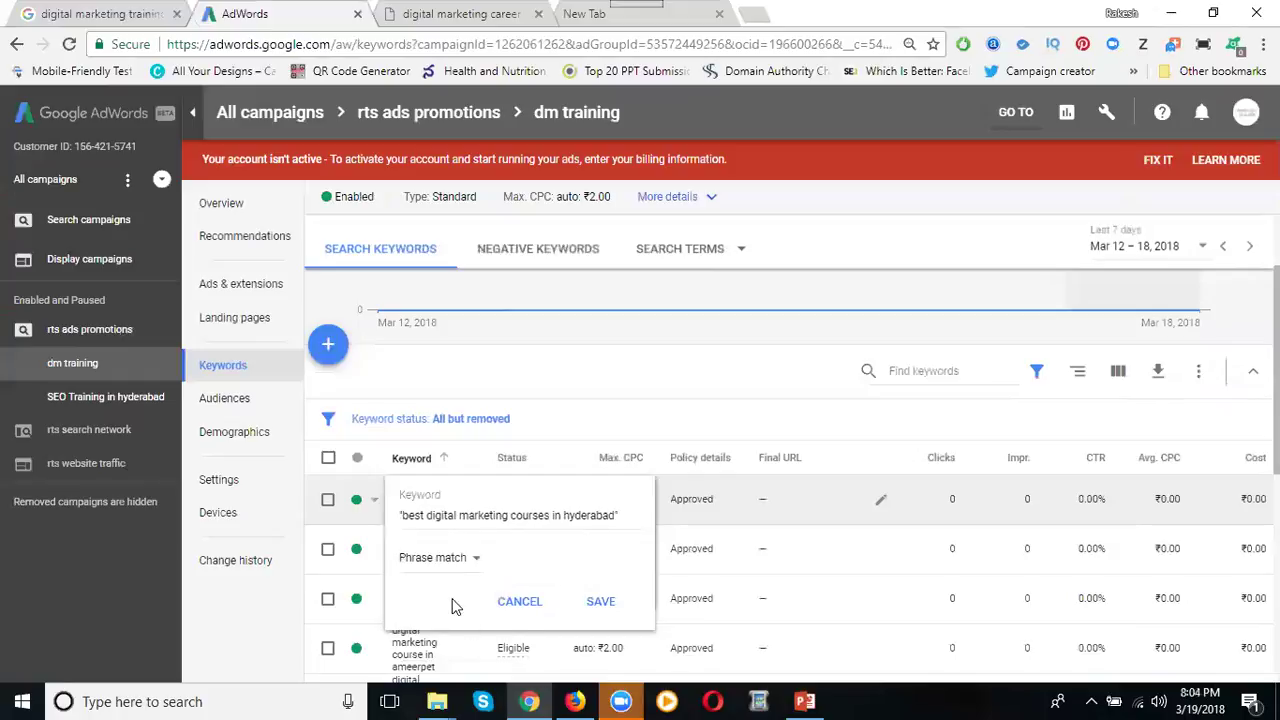
{"action": "left_click", "coordinate": [600, 601]}
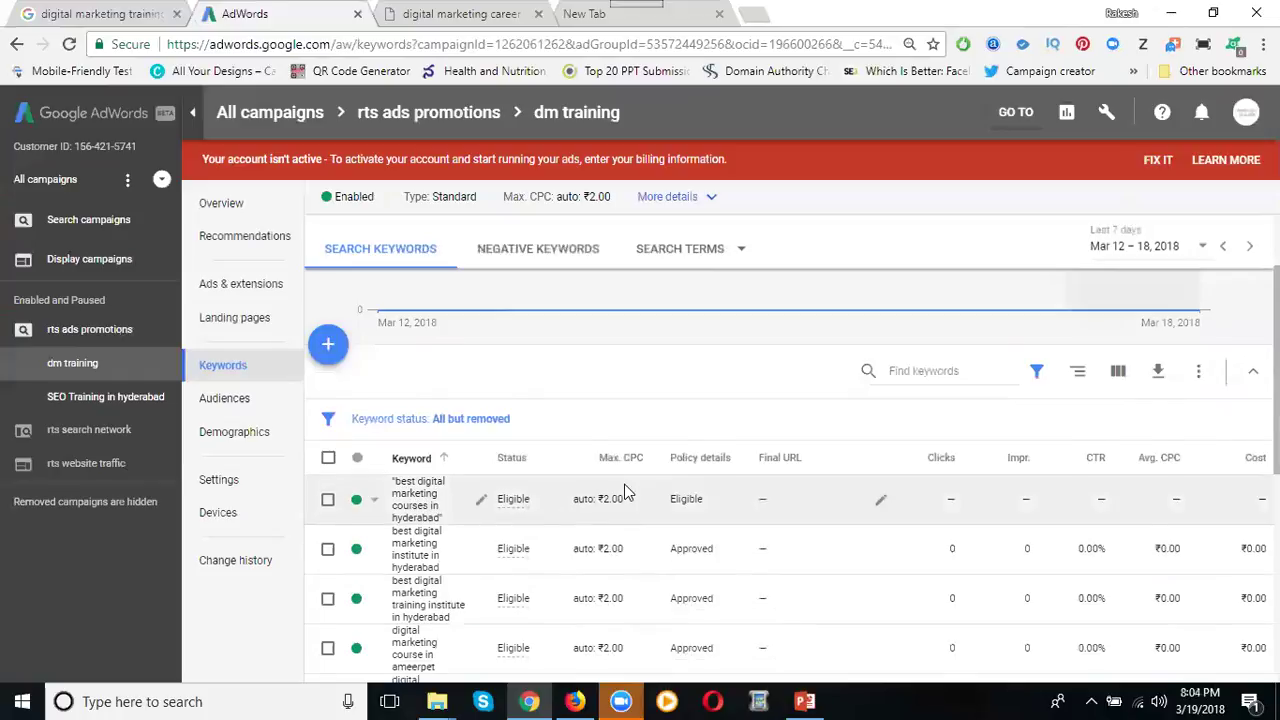
Step: Change the match type of the keyword "best digital marketing training institute in hyderabad" to Exact match and save it
{"action": "scroll", "coordinate": [523, 561], "scroll_direction": "down", "scroll_amount": 1}
{"action": "left_click", "coordinate": [428, 445]}
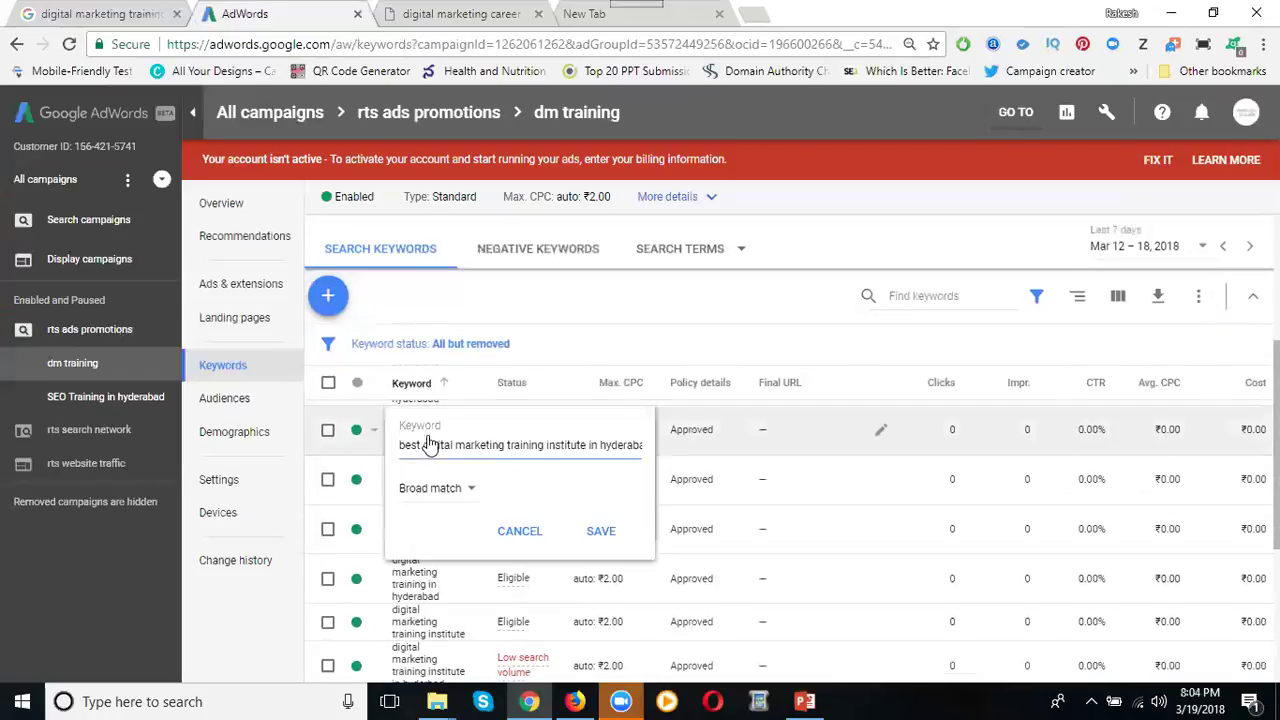
{"action": "left_click", "coordinate": [429, 490]}
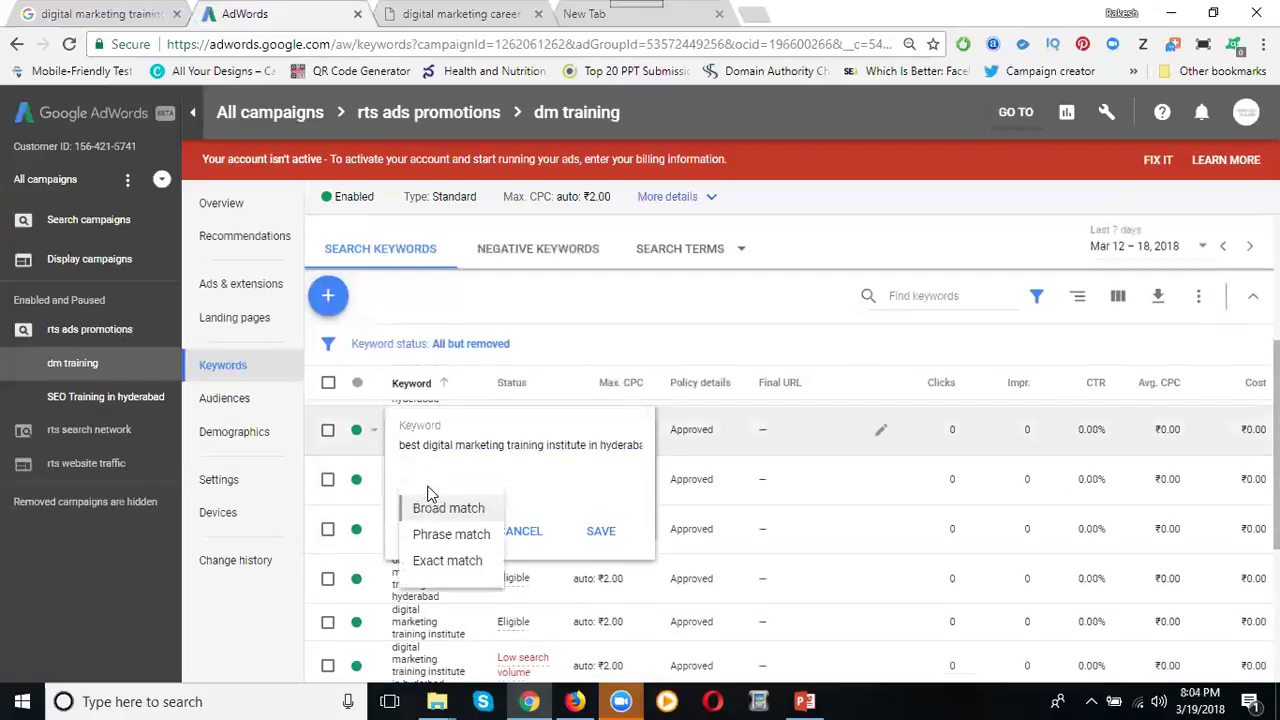
{"action": "left_click", "coordinate": [417, 563]}
{"action": "left_click", "coordinate": [590, 532]}
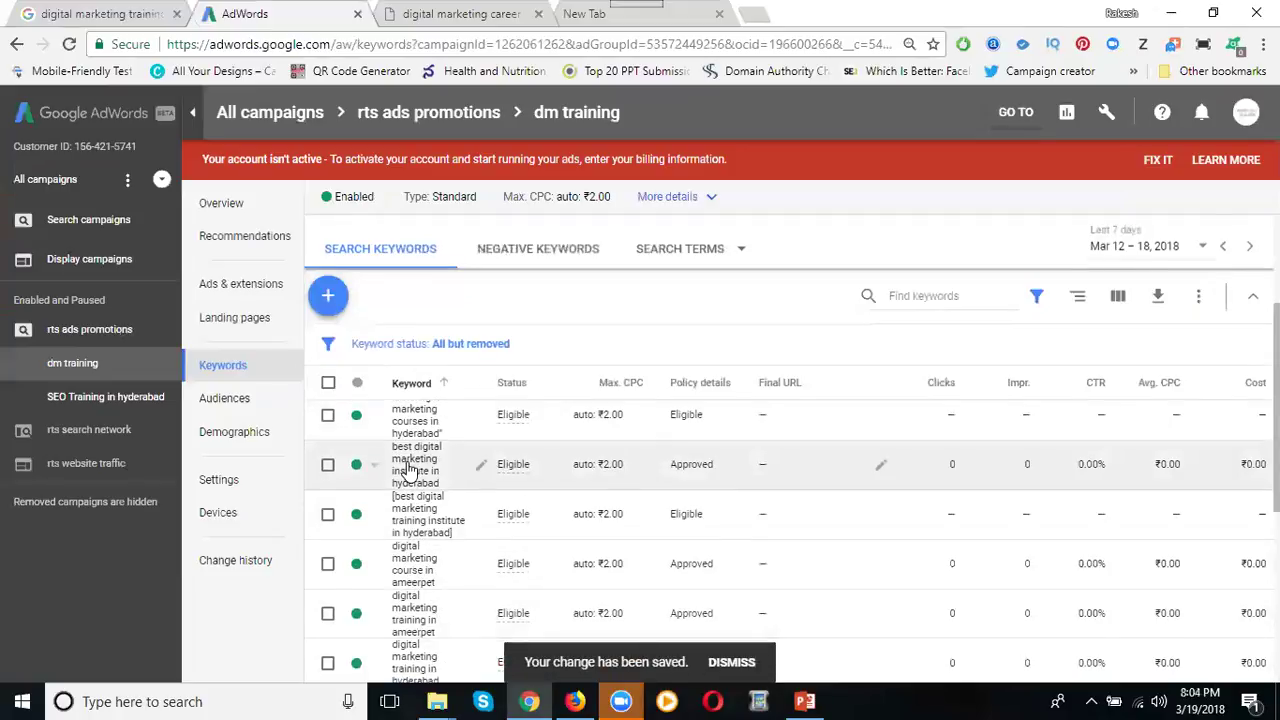
Step: Set the keyword "best digital marketing institute in hyderabad" to Exact match and save it
{"action": "left_click", "coordinate": [410, 464]}
{"action": "left_click", "coordinate": [455, 526]}
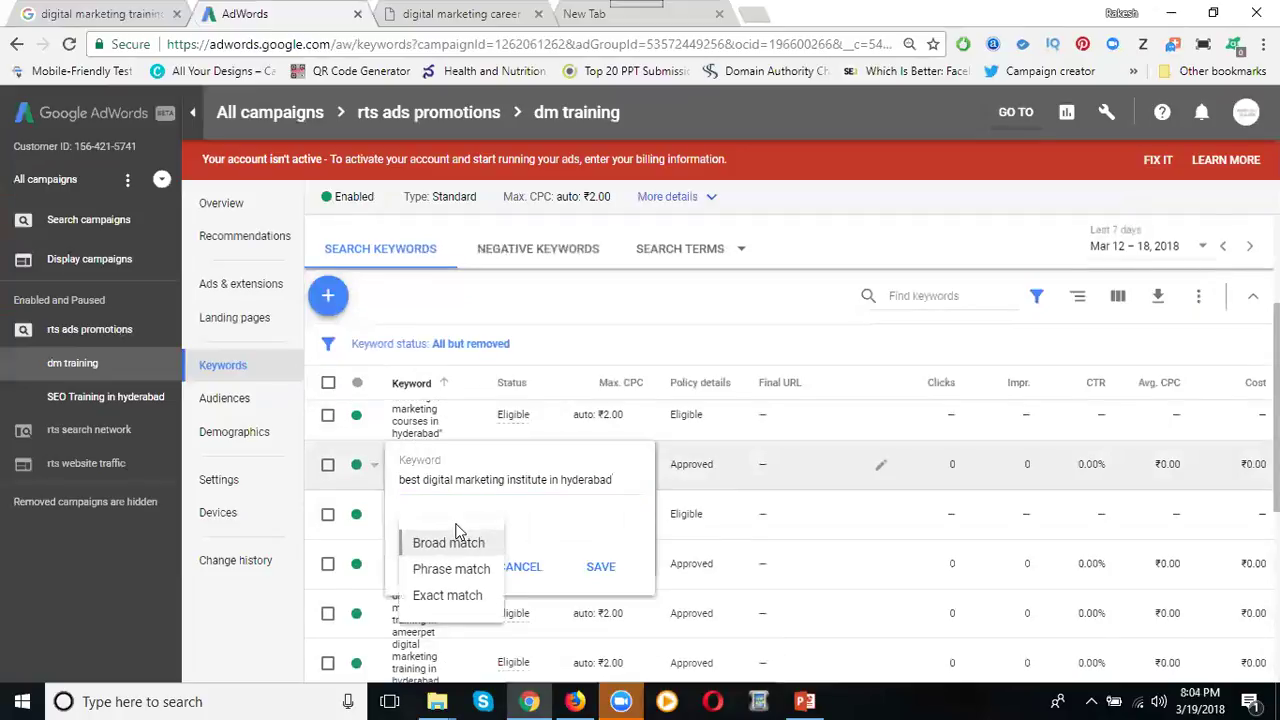
{"action": "left_click", "coordinate": [441, 597]}
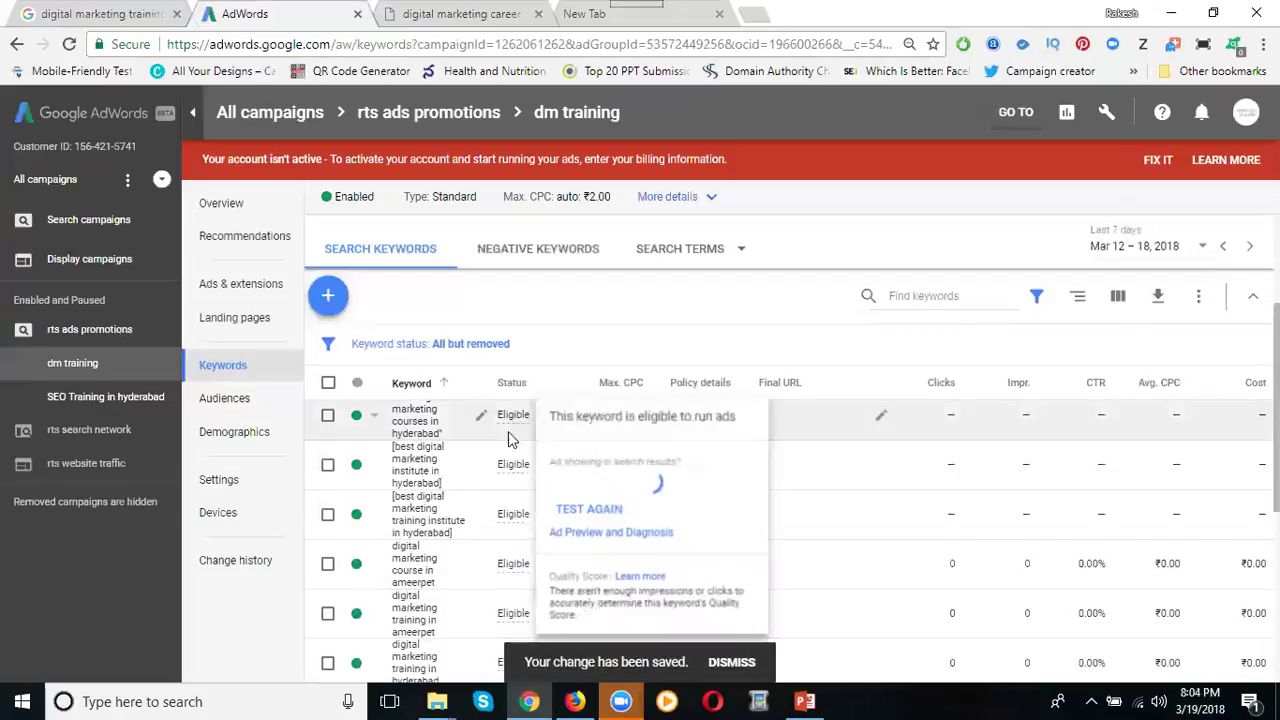
Step: Examine the eligibility details of the edited keywords and look up where billing and payments are set up
{"action": "mouse_move", "coordinate": [503, 477]}
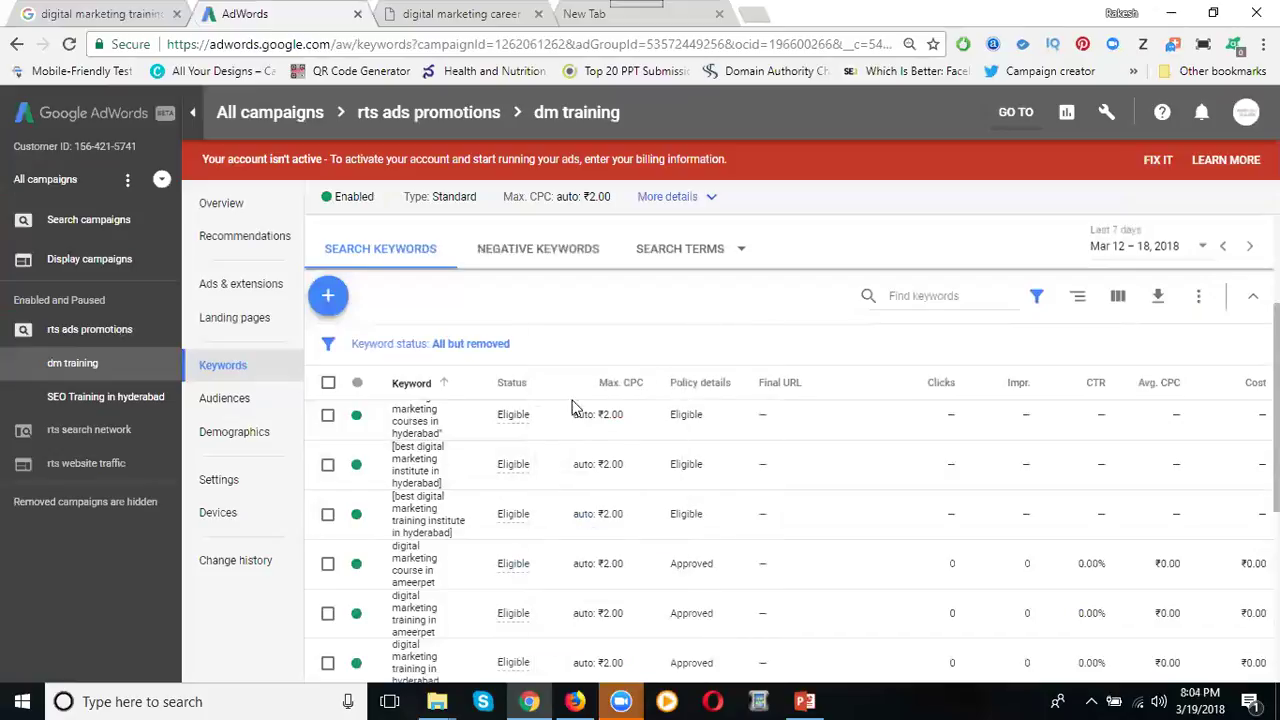
{"action": "mouse_move", "coordinate": [515, 420]}
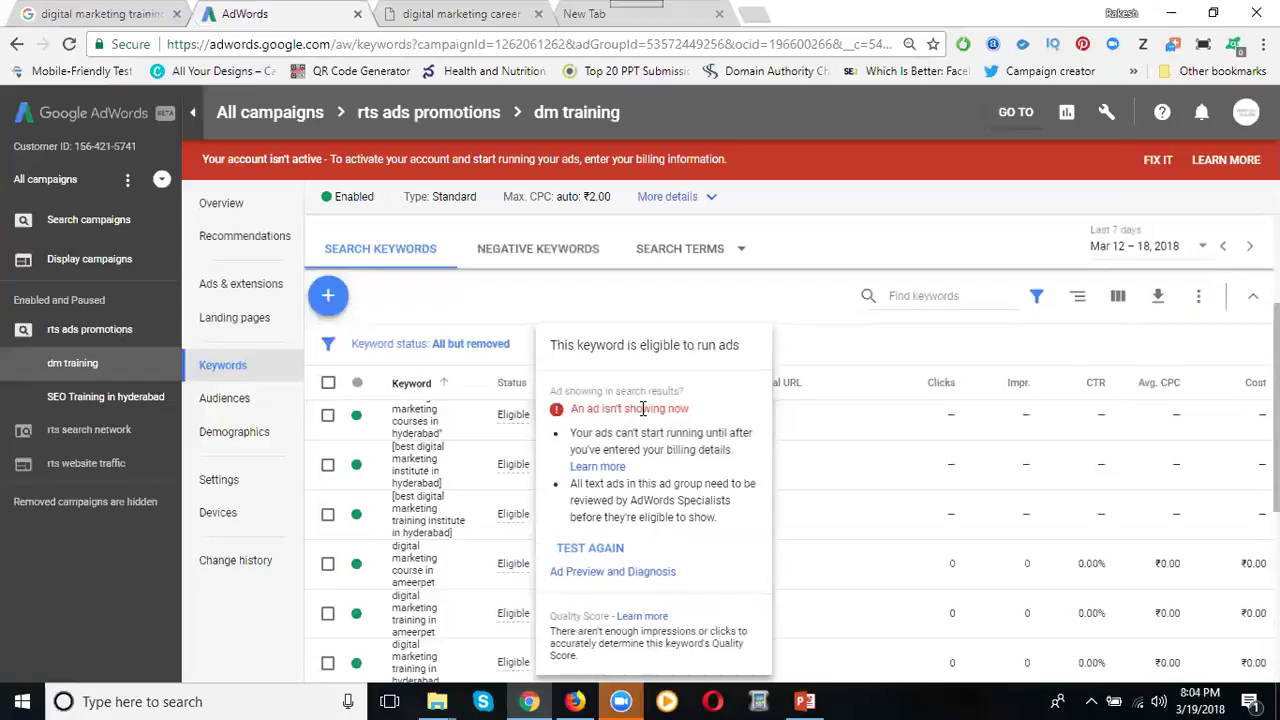
{"action": "left_click", "coordinate": [1105, 113]}
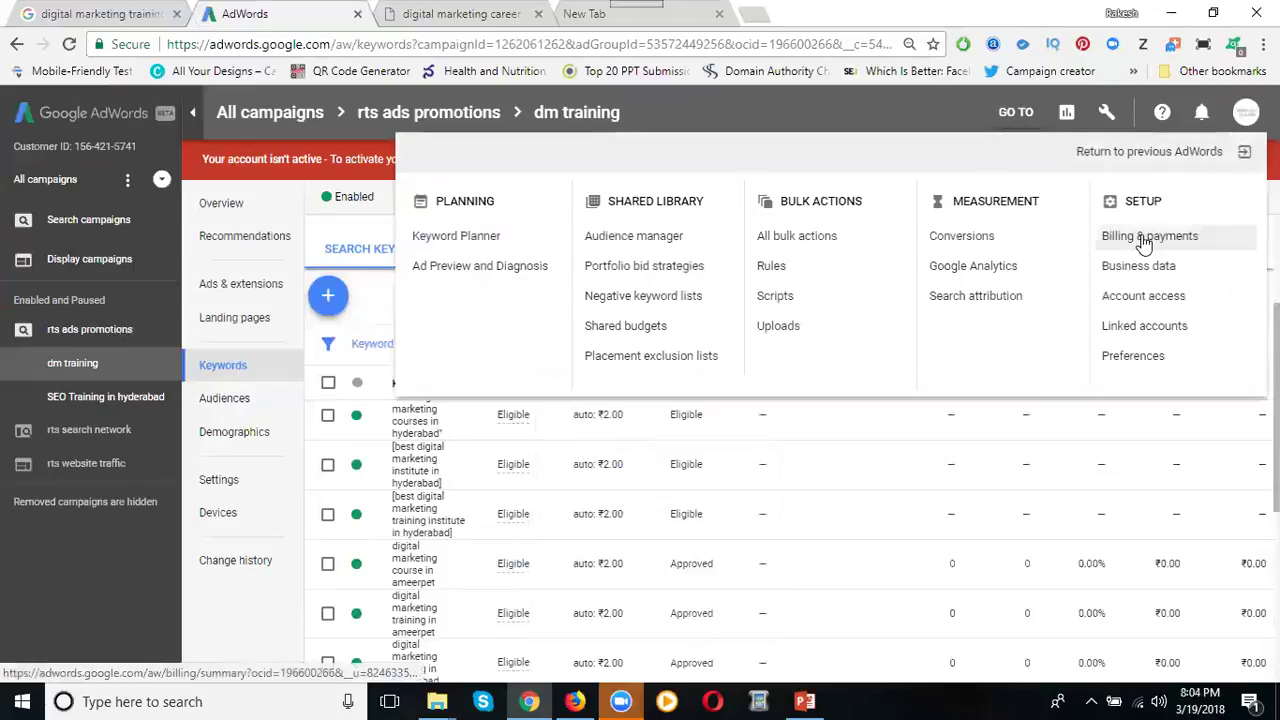
{"action": "left_click", "coordinate": [812, 113]}
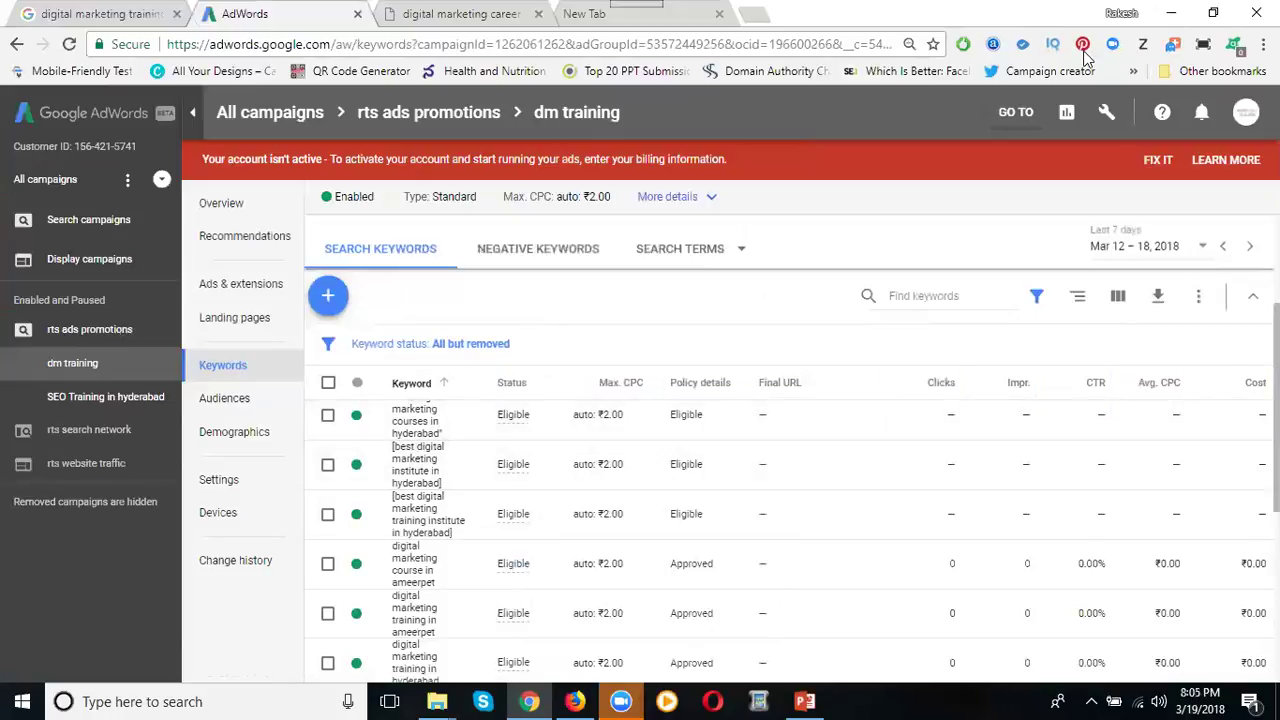
Step: Switch to the PowerPoint presentation to consult the Quality Score slide, and return to AdWords in Chrome
{"action": "key", "text": "alt+Tab"}
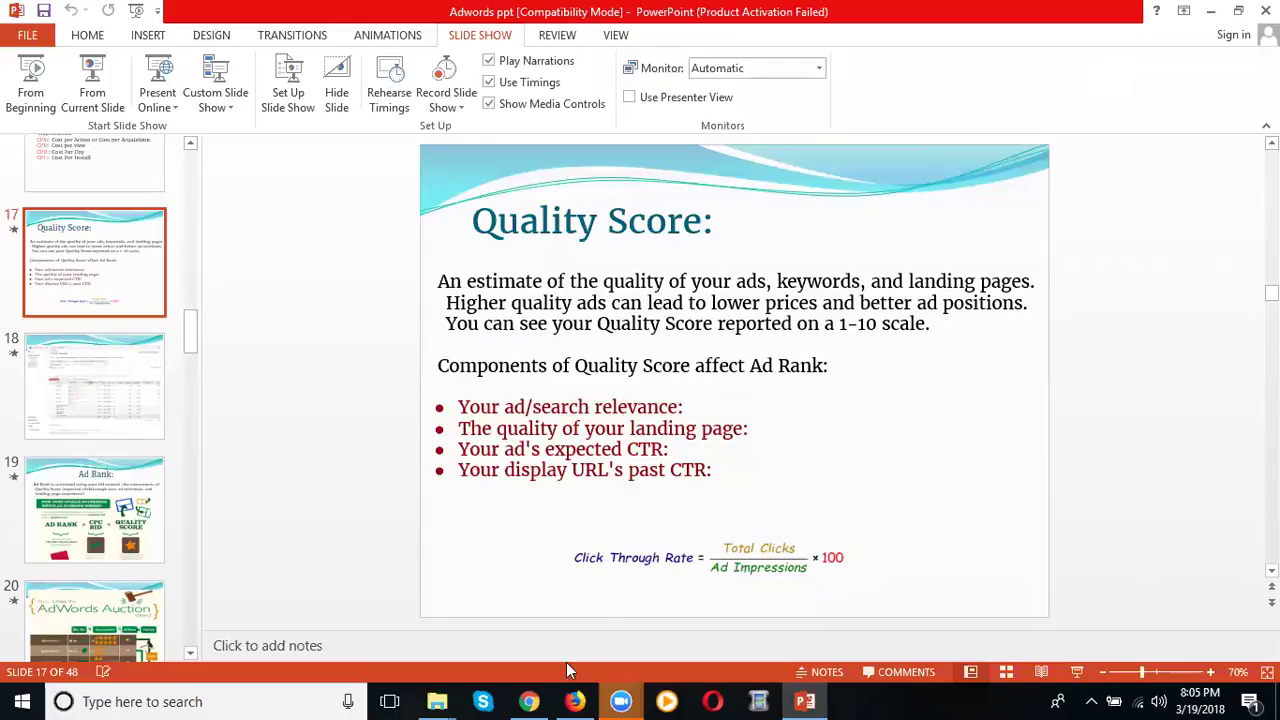
{"action": "left_click", "coordinate": [530, 700]}
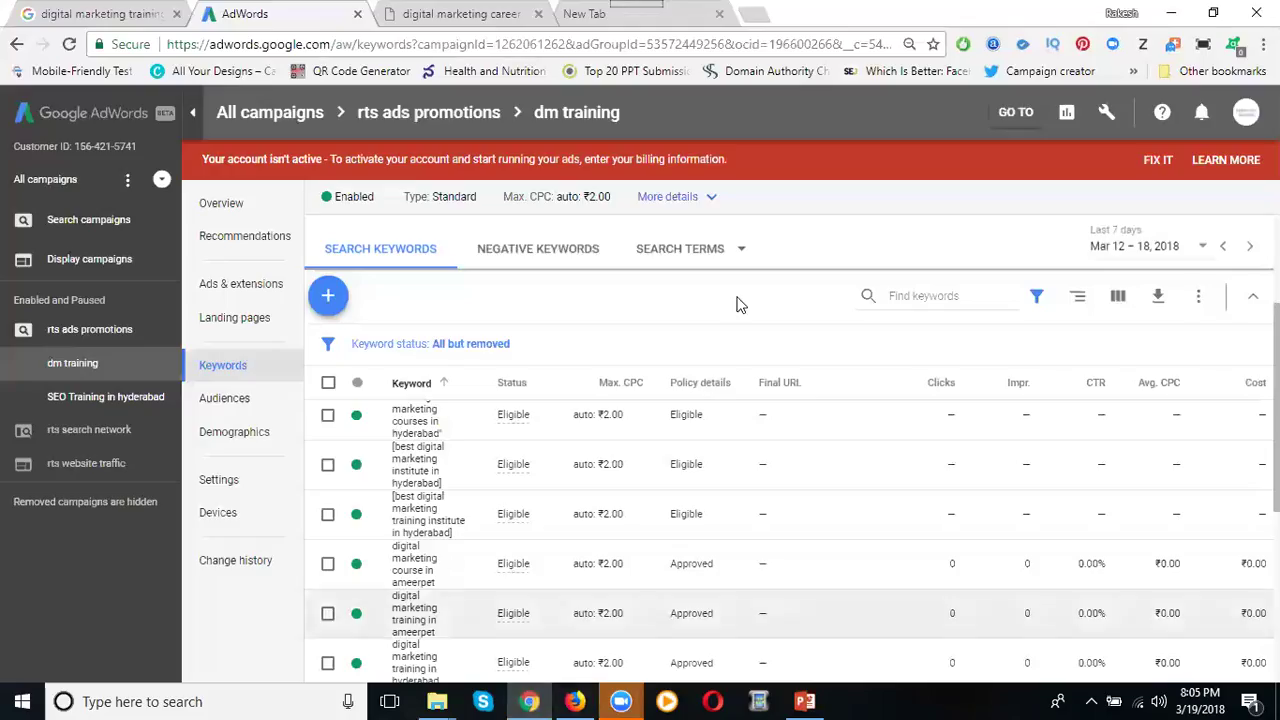
Step: Pause the three "digital marketing training institute" keywords for hyderbad, madhapur and somajiguda that have low search volume
{"action": "scroll", "coordinate": [727, 314], "scroll_direction": "down", "scroll_amount": 1}
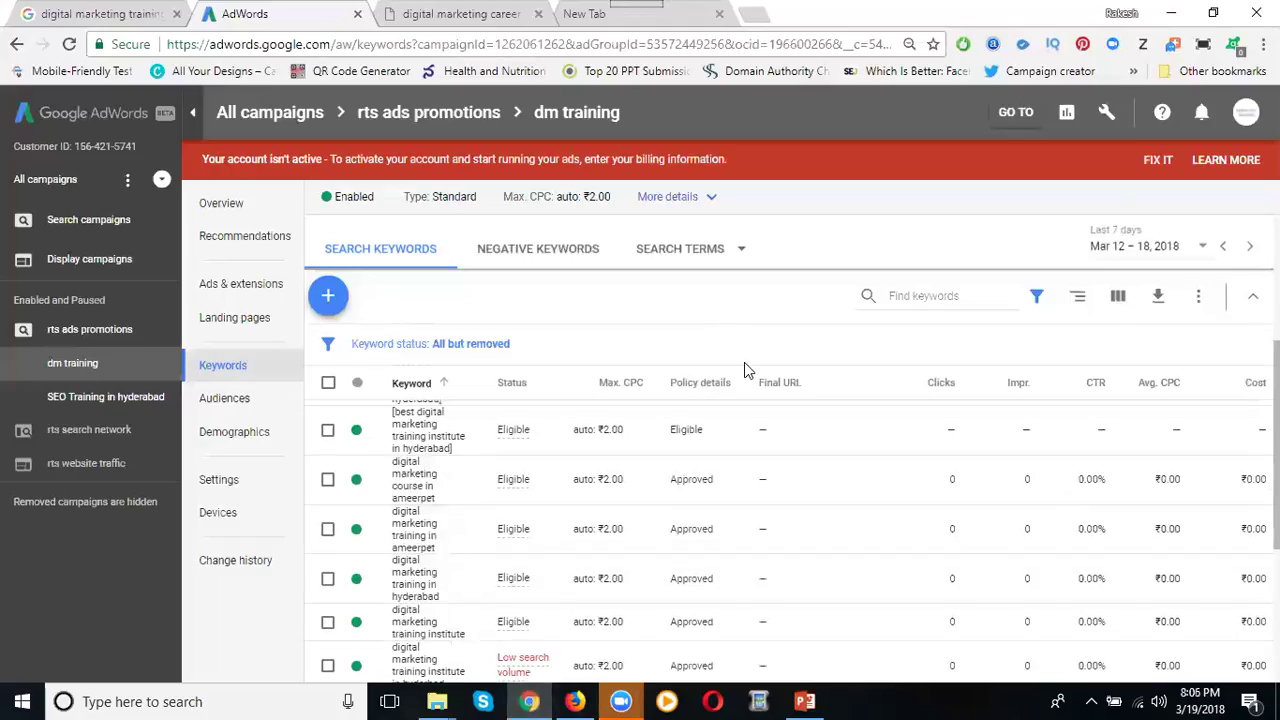
{"action": "scroll", "coordinate": [742, 364], "scroll_direction": "down", "scroll_amount": 1}
{"action": "scroll", "coordinate": [741, 366], "scroll_direction": "down", "scroll_amount": 1}
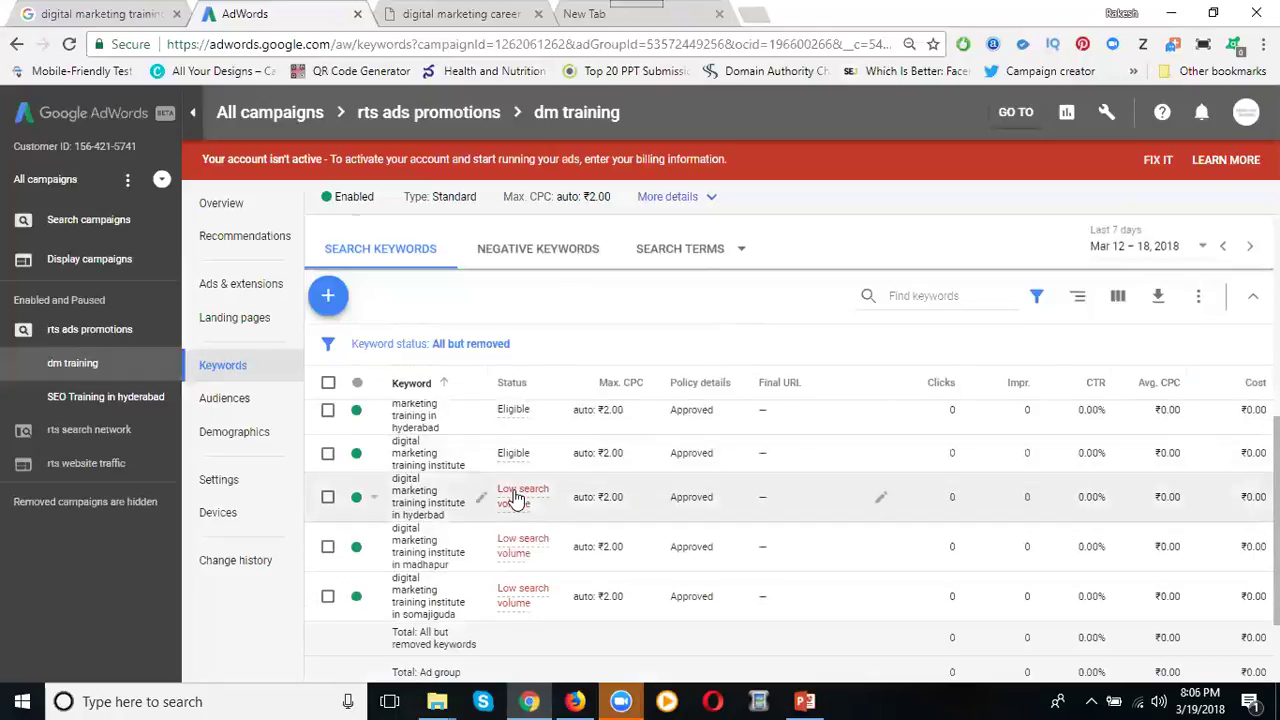
{"action": "mouse_move", "coordinate": [515, 497]}
{"action": "left_click", "coordinate": [358, 497]}
{"action": "left_click", "coordinate": [381, 526]}
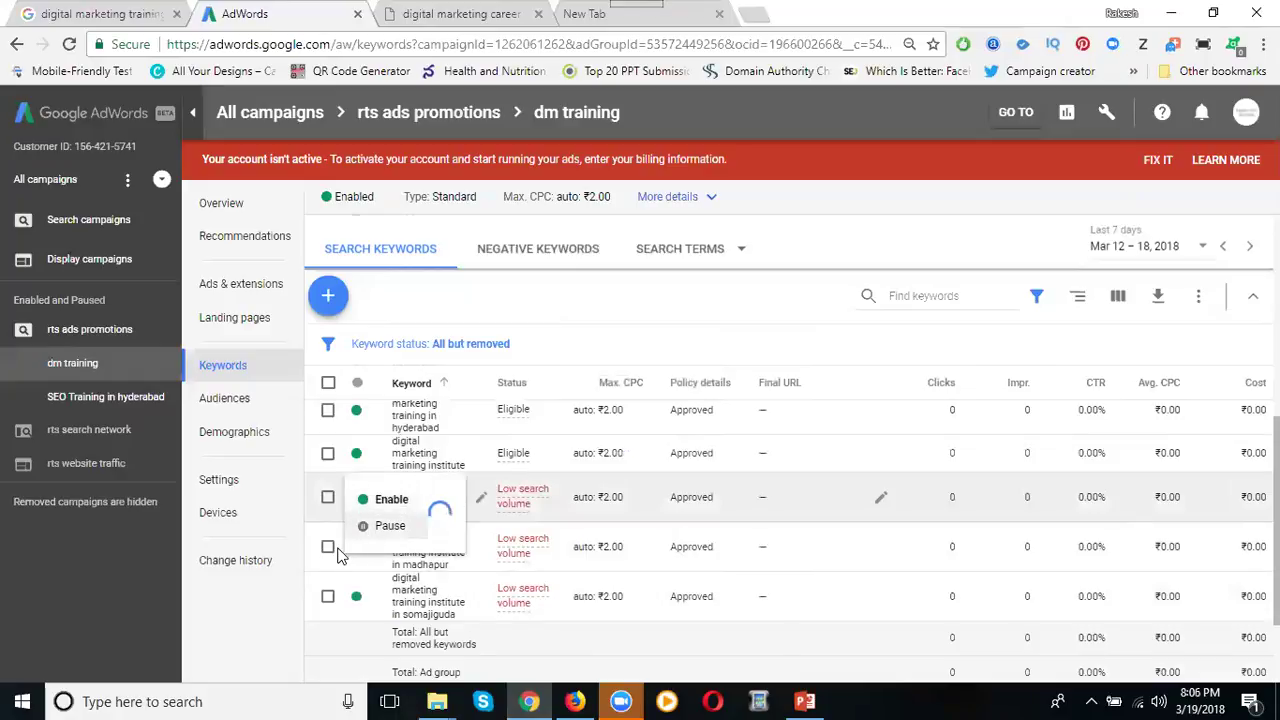
{"action": "left_click", "coordinate": [356, 547]}
{"action": "left_click", "coordinate": [366, 575]}
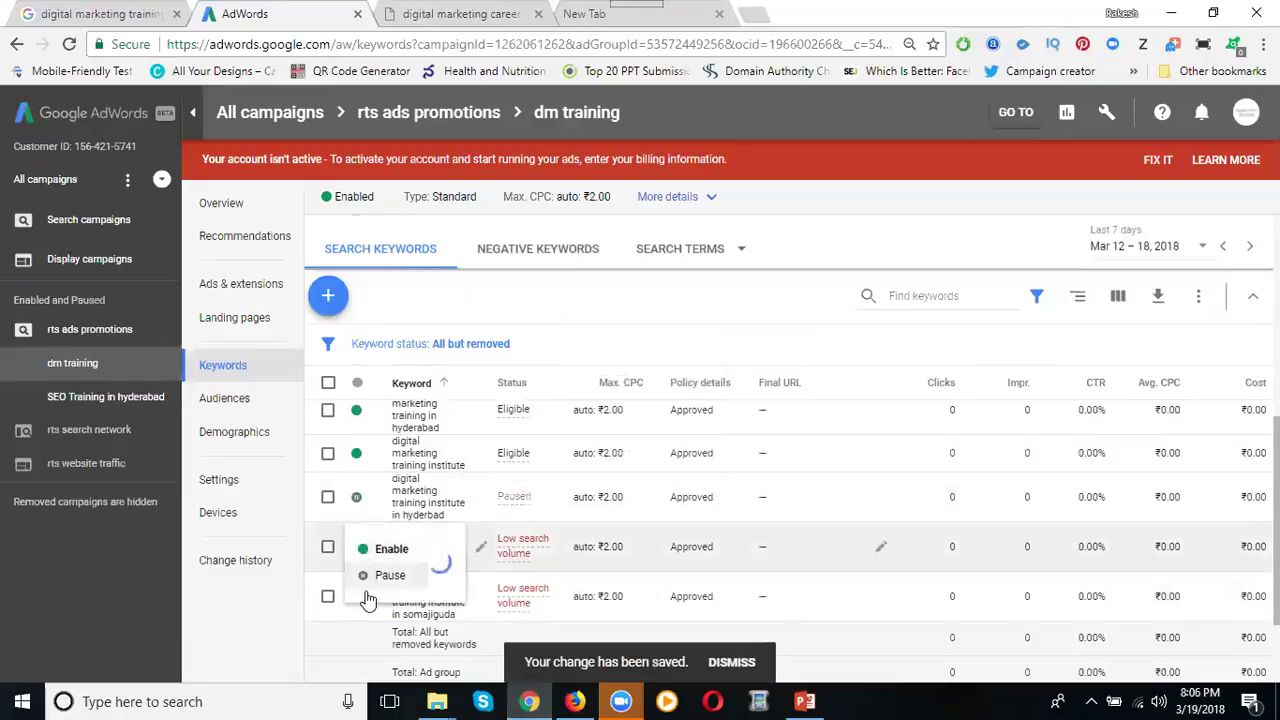
{"action": "left_click", "coordinate": [360, 597]}
{"action": "left_click", "coordinate": [381, 624]}
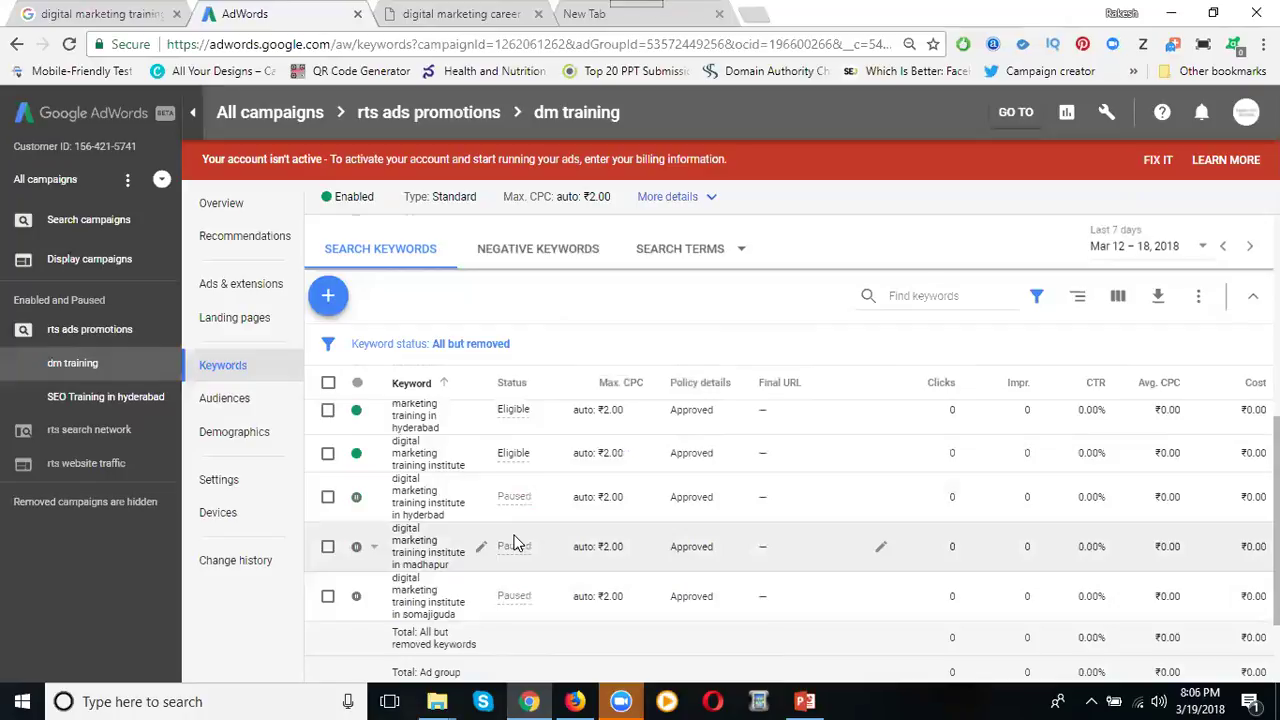
Step: Return to the list of all campaigns and pause the "rts ads promotions" campaign
{"action": "scroll", "coordinate": [513, 543], "scroll_direction": "up", "scroll_amount": 5}
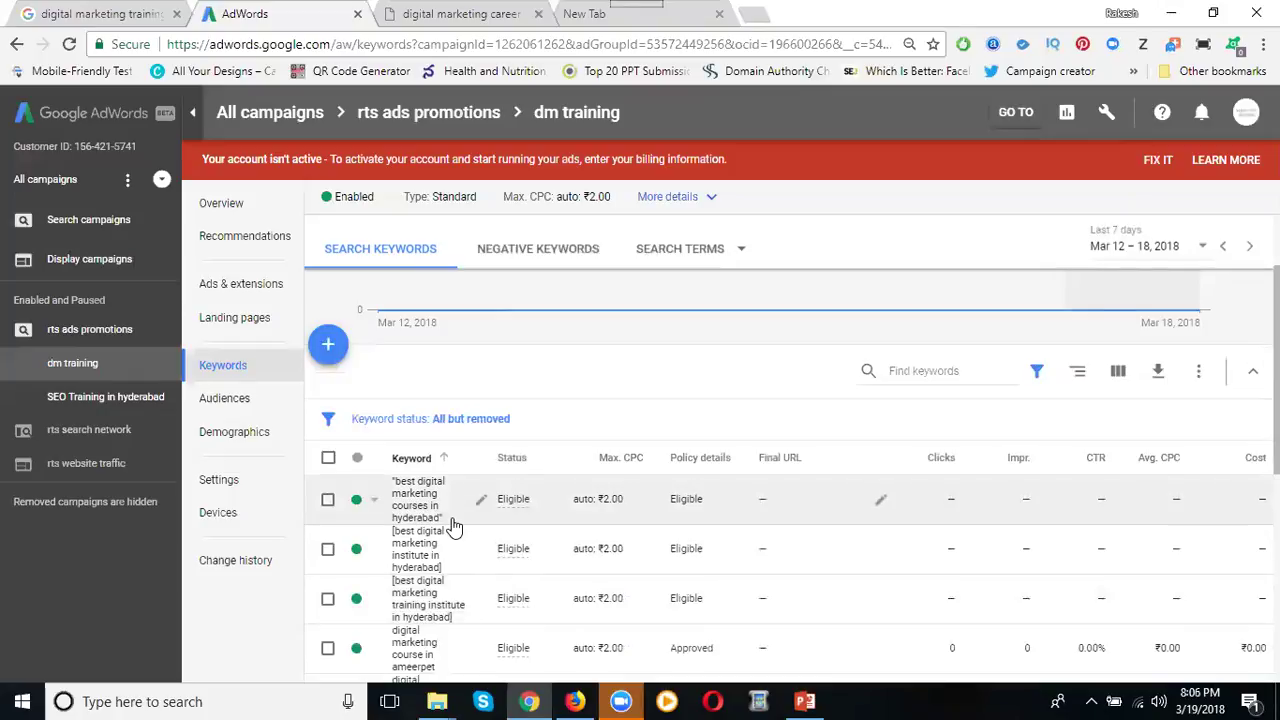
{"action": "scroll", "coordinate": [460, 503], "scroll_direction": "down", "scroll_amount": 1}
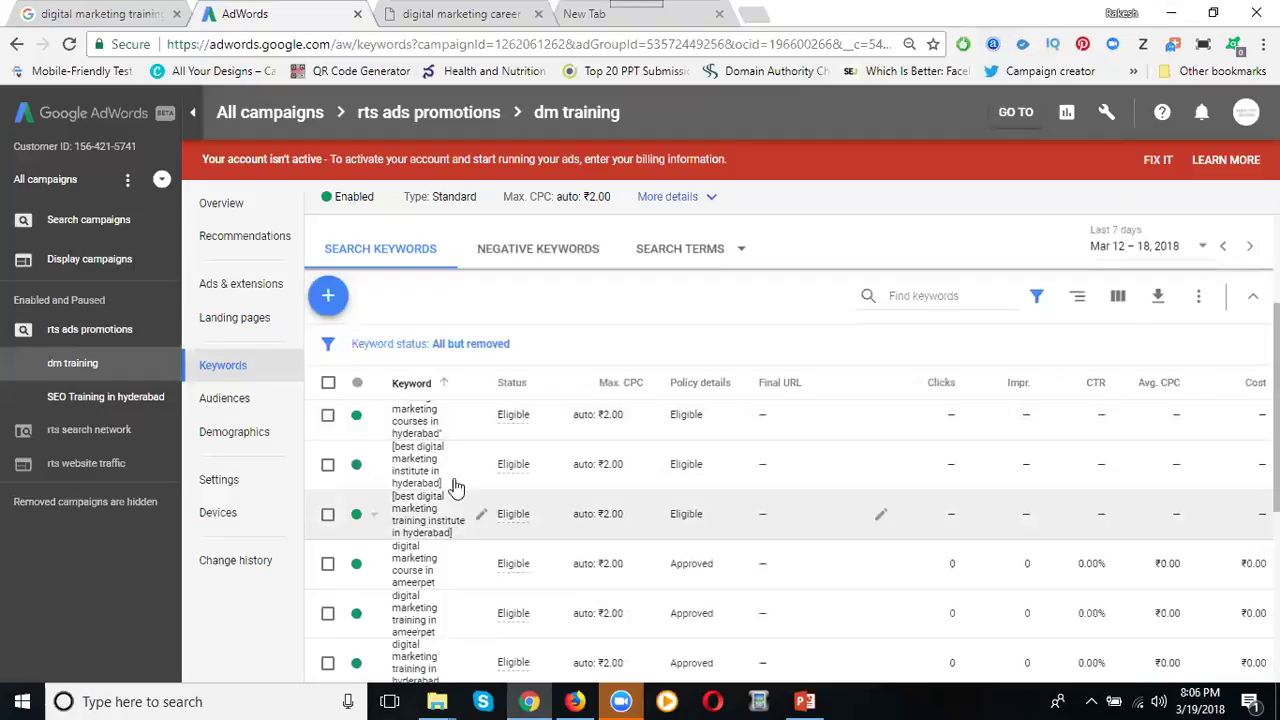
{"action": "left_click", "coordinate": [258, 115]}
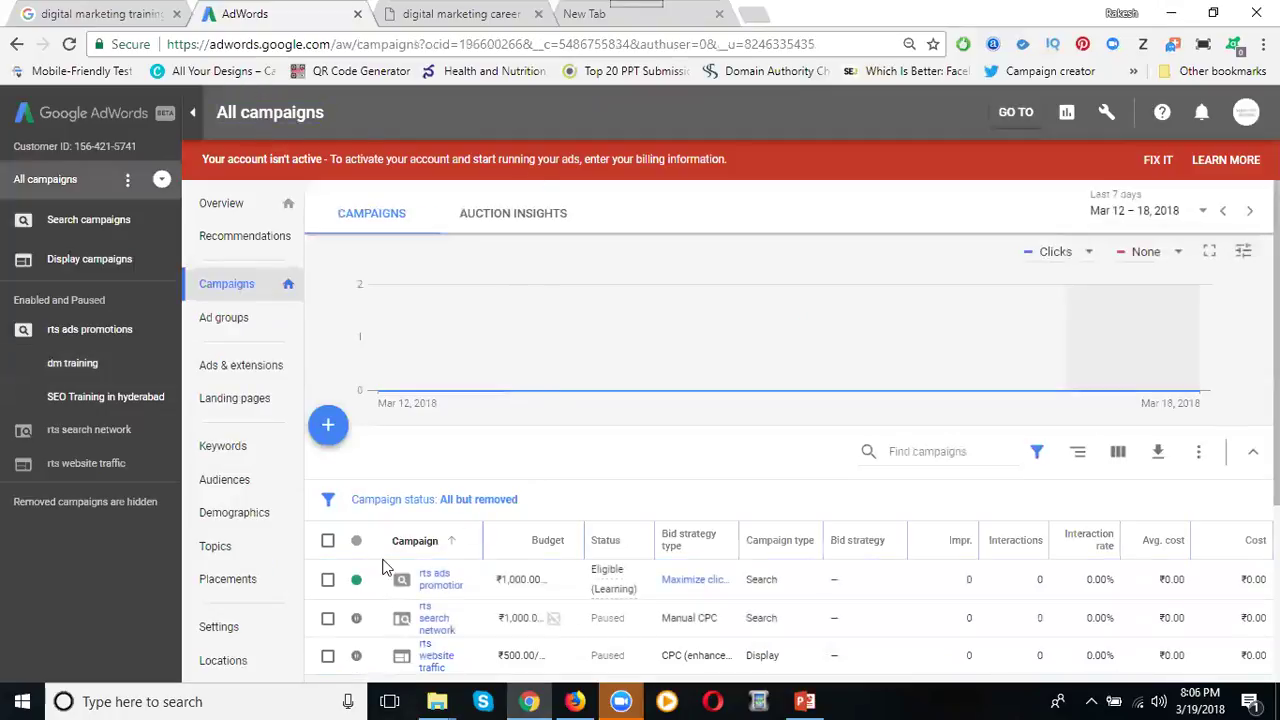
{"action": "mouse_move", "coordinate": [600, 584]}
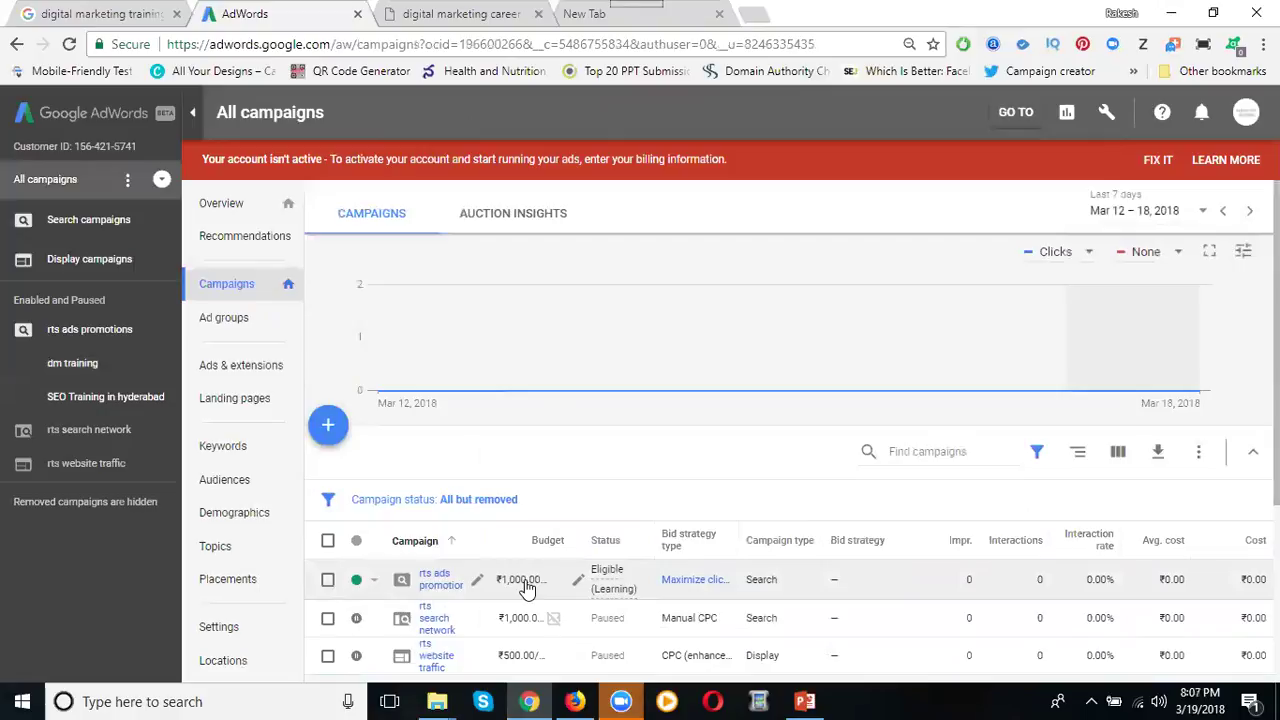
{"action": "left_click", "coordinate": [370, 580]}
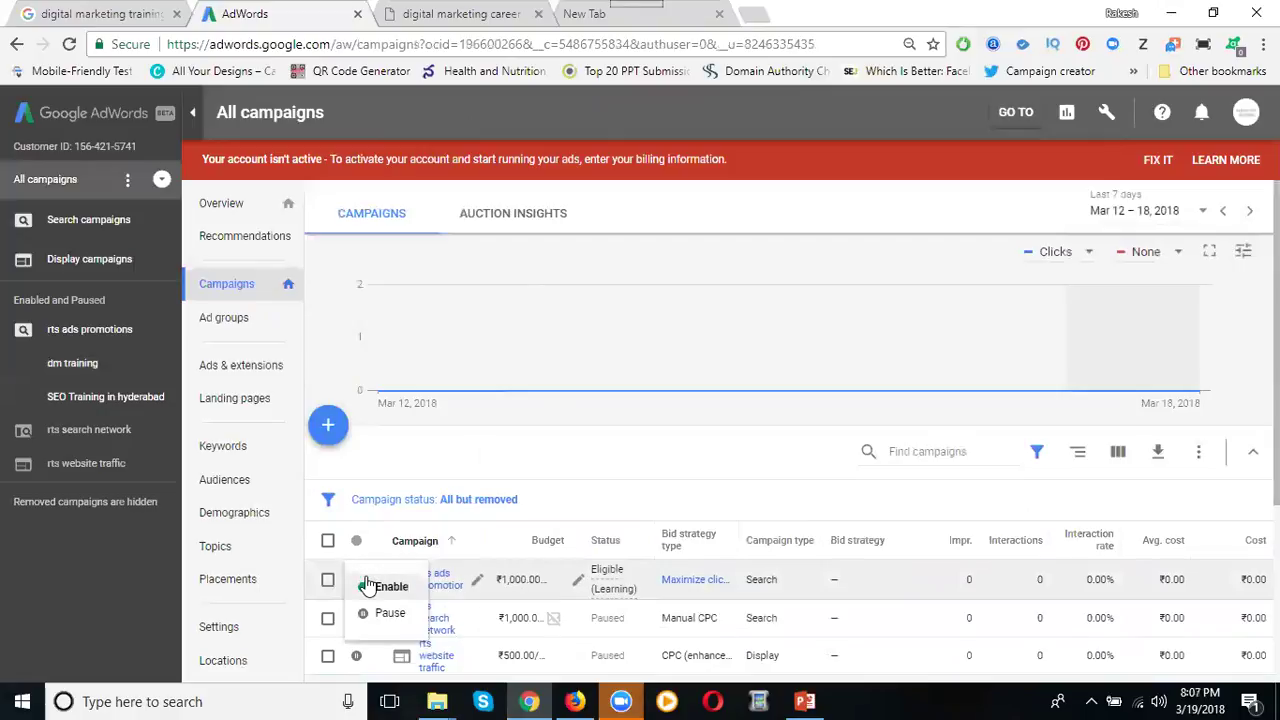
{"action": "left_click", "coordinate": [389, 613]}
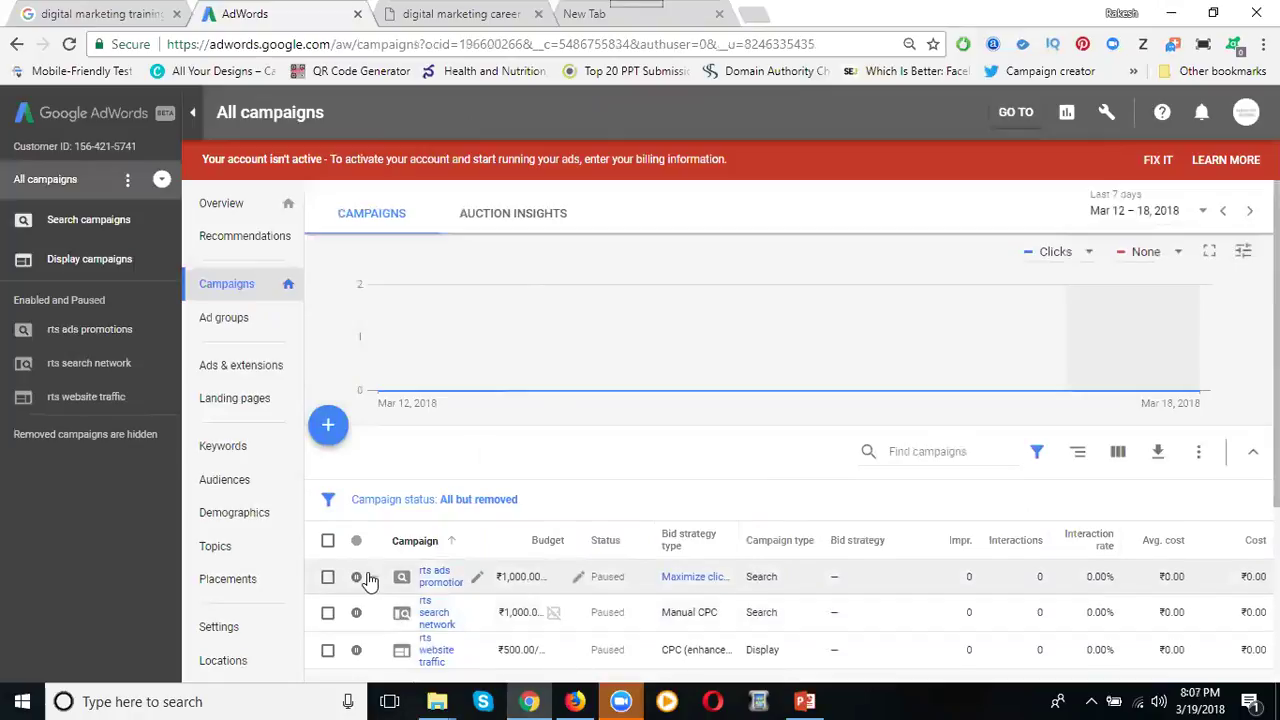
Step: Go back to the Google results for "digital marketing training" to view the competing ads
{"action": "left_click", "coordinate": [68, 8]}
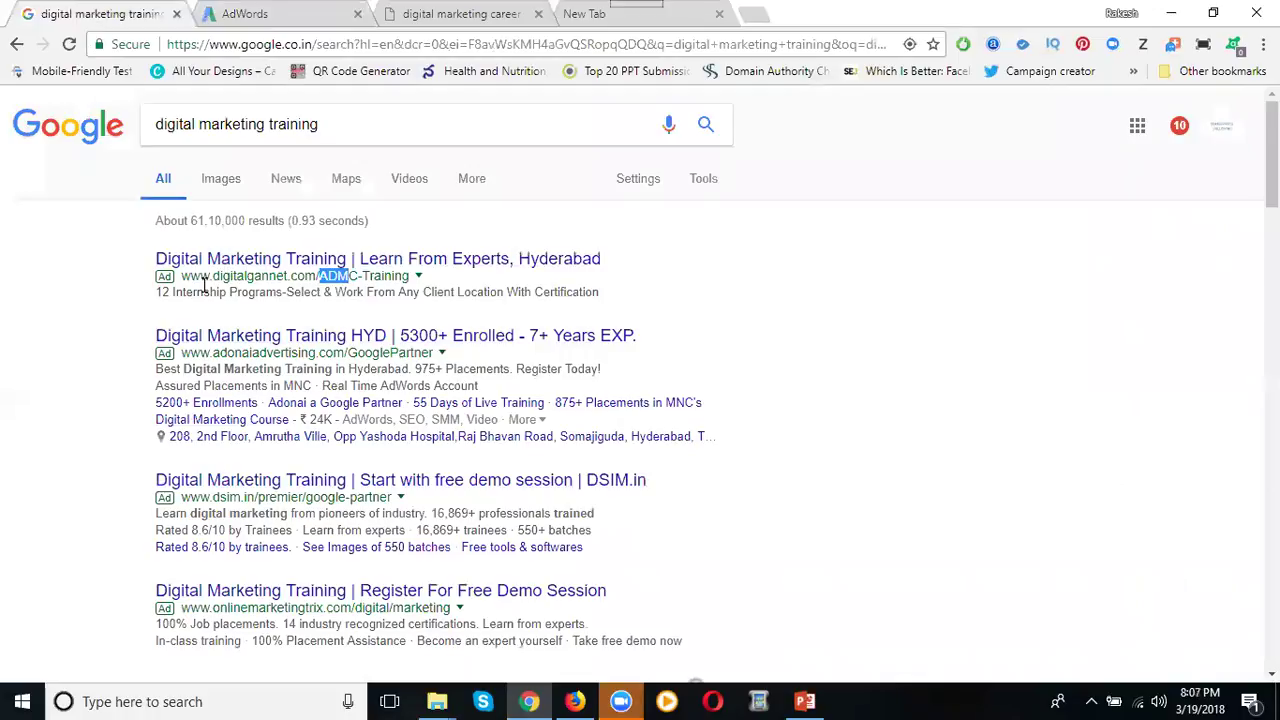
{"action": "left_click", "coordinate": [663, 8]}
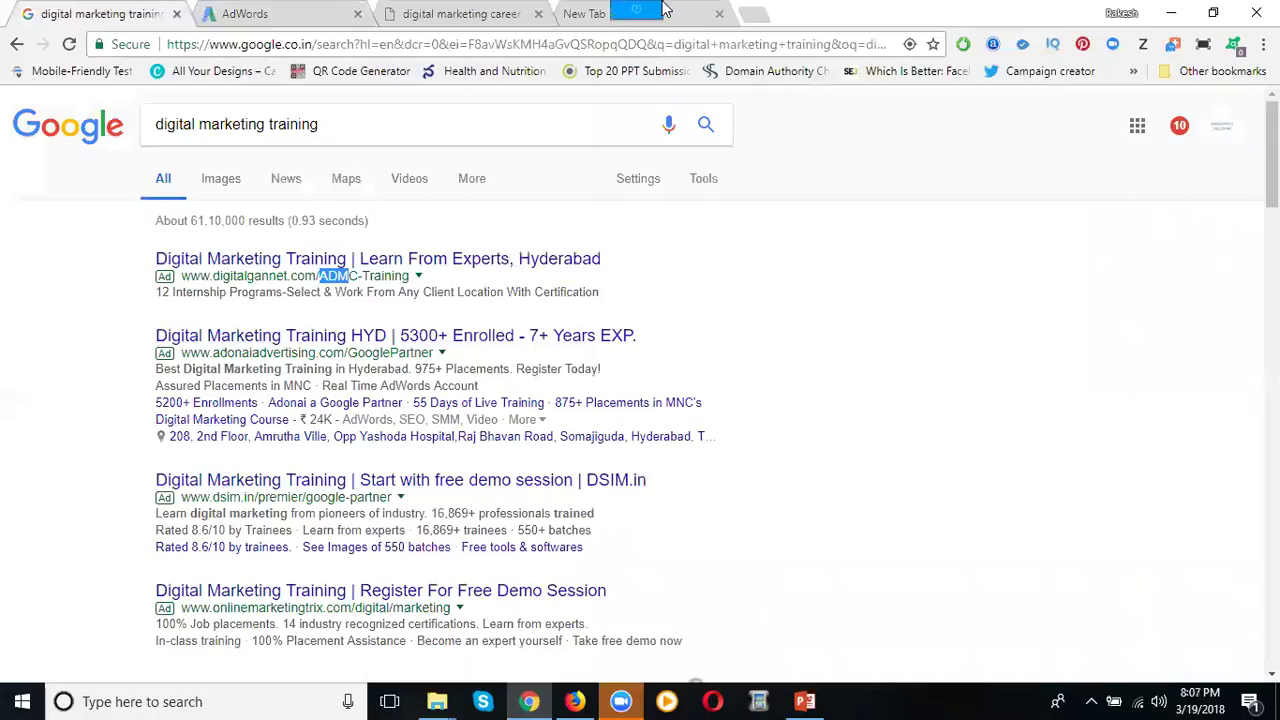